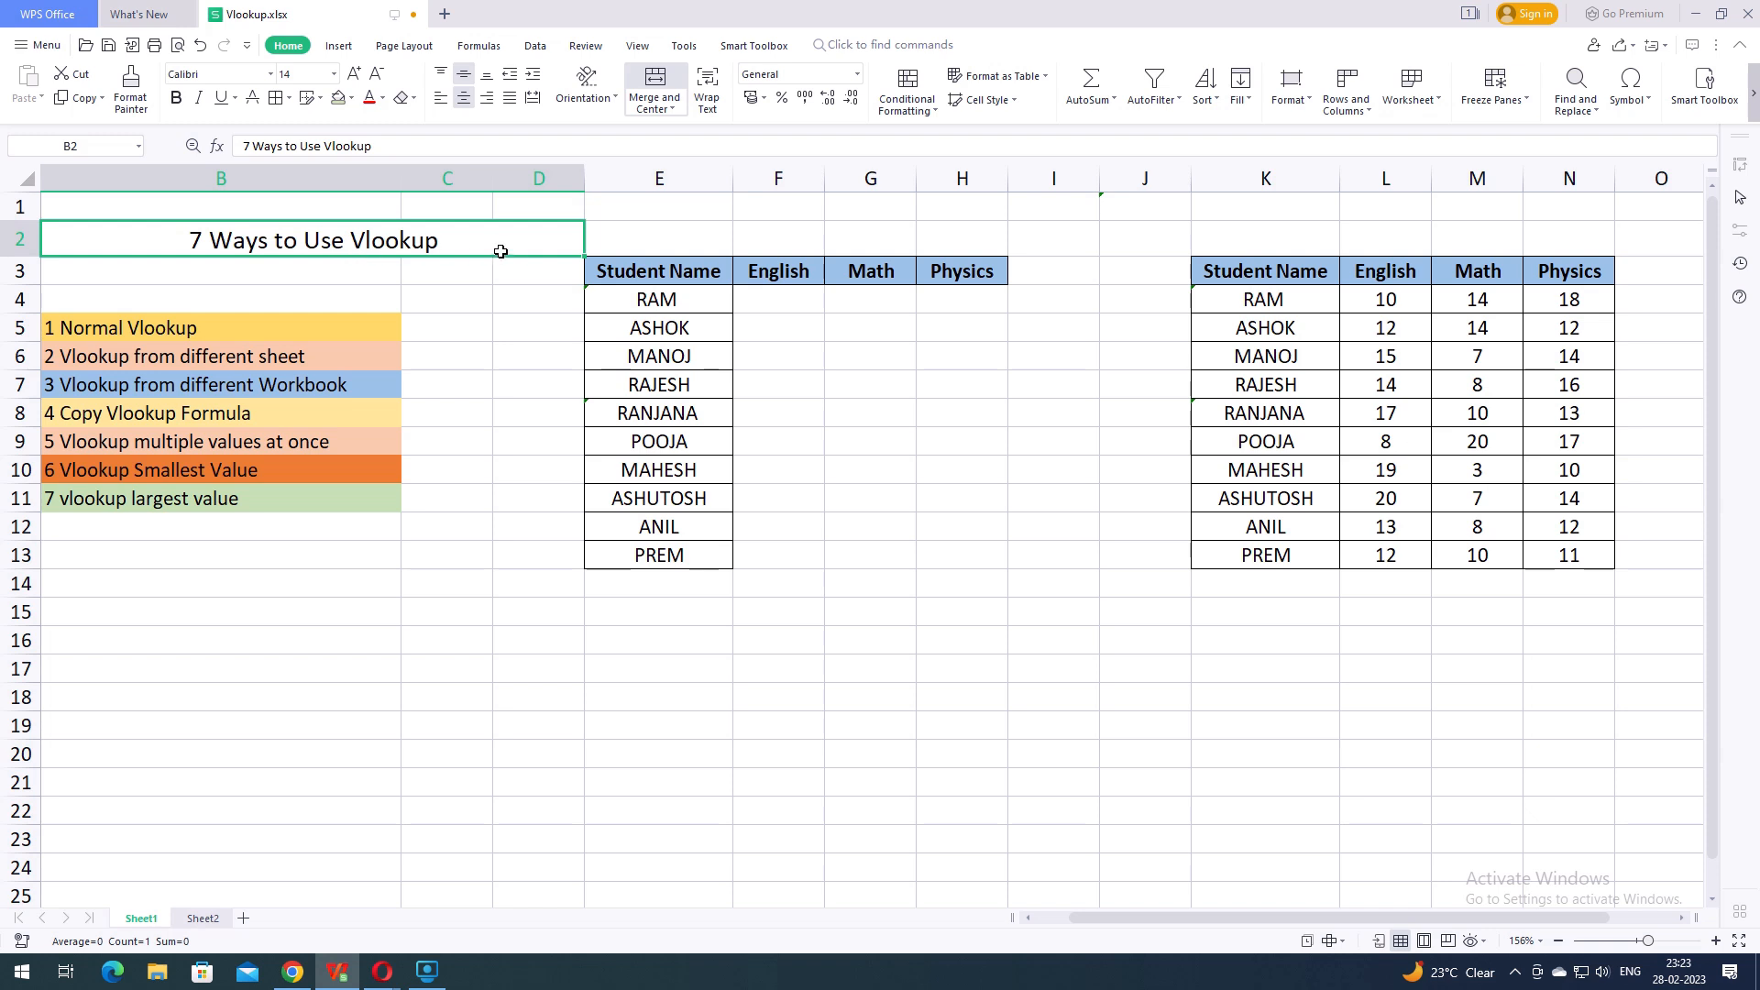
Examine the empty student table and the marks table on Sheet1, the first listed VLOOKUP methods, and the full marks table on Sheet2
{"action": "left_click", "coordinate": [523, 319]}
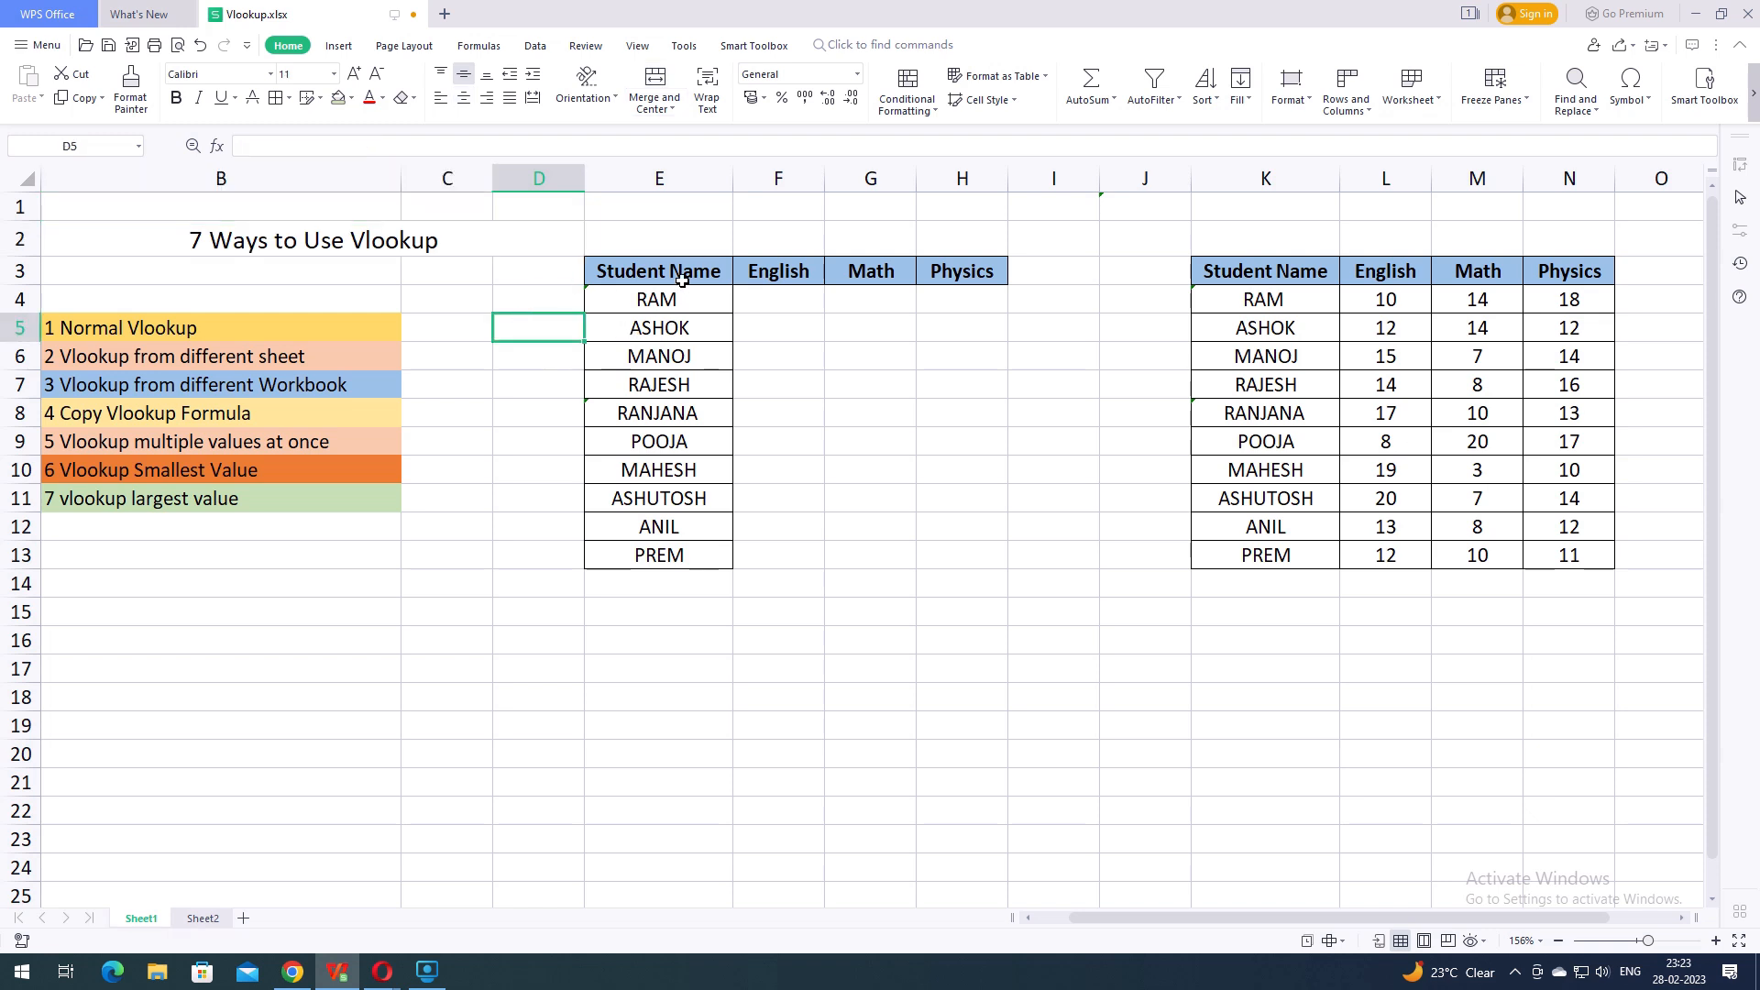
{"action": "left_click", "coordinate": [655, 268]}
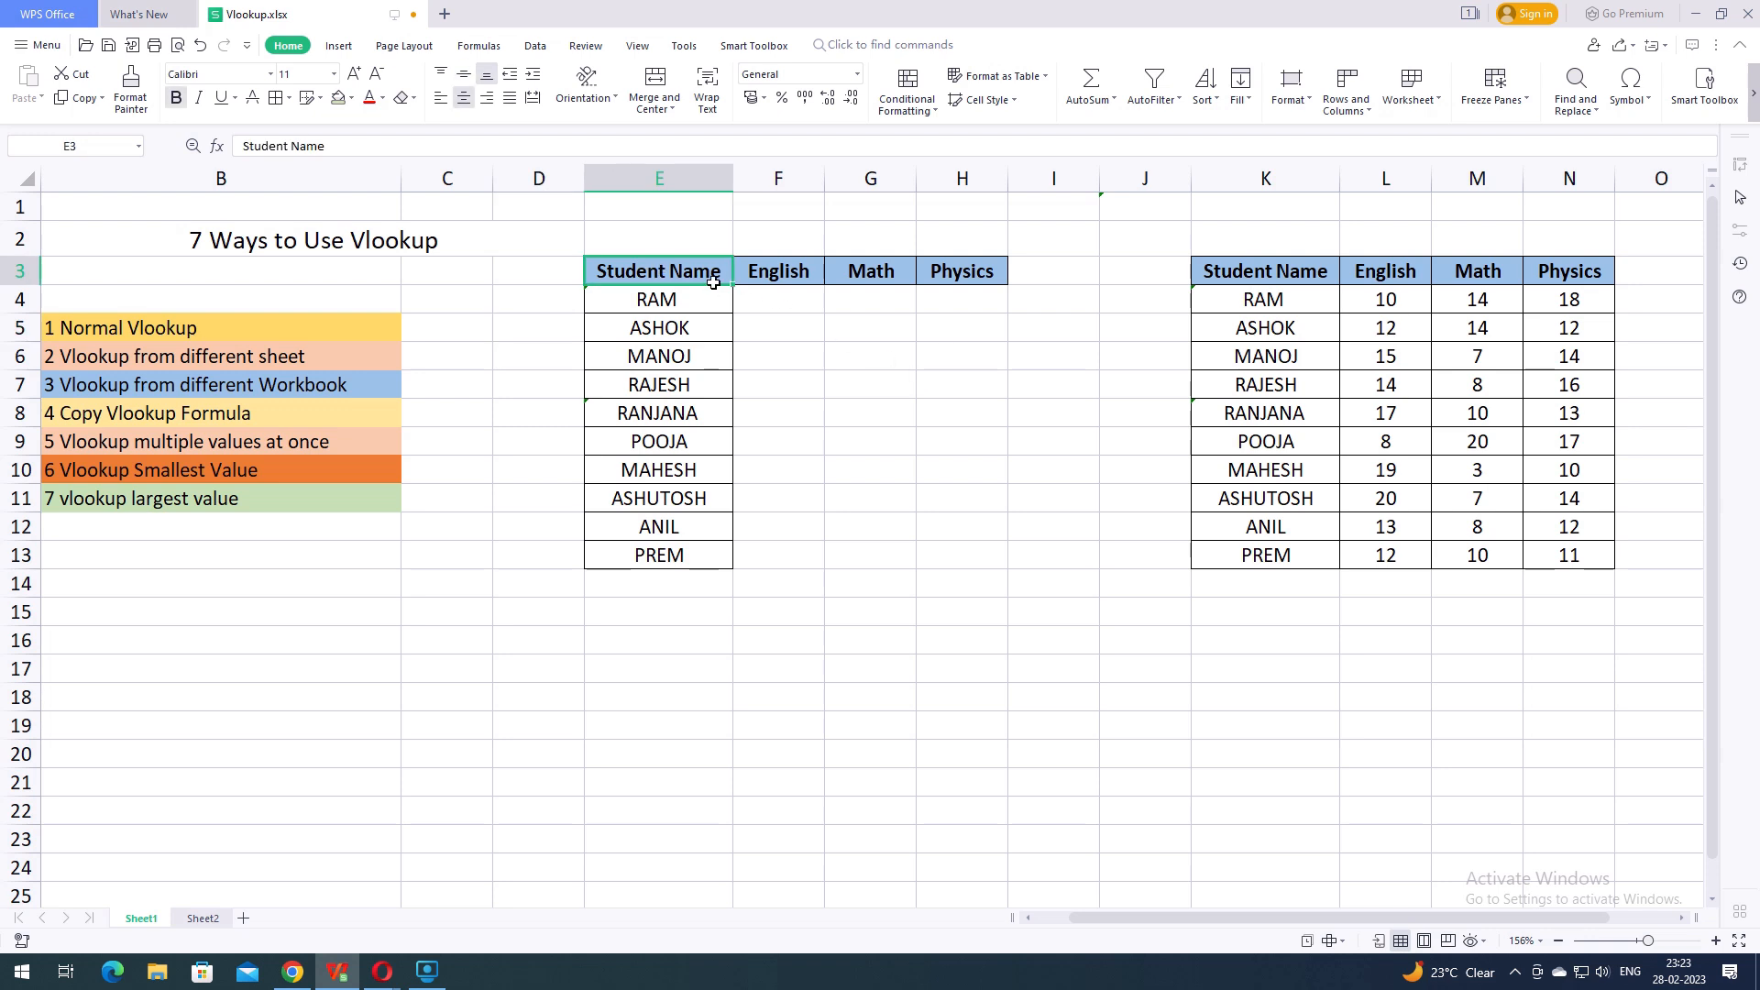
{"action": "left_click", "coordinate": [1265, 271]}
{"action": "left_click_drag", "start_coordinate": [1265, 270], "coordinate": [1599, 571]}
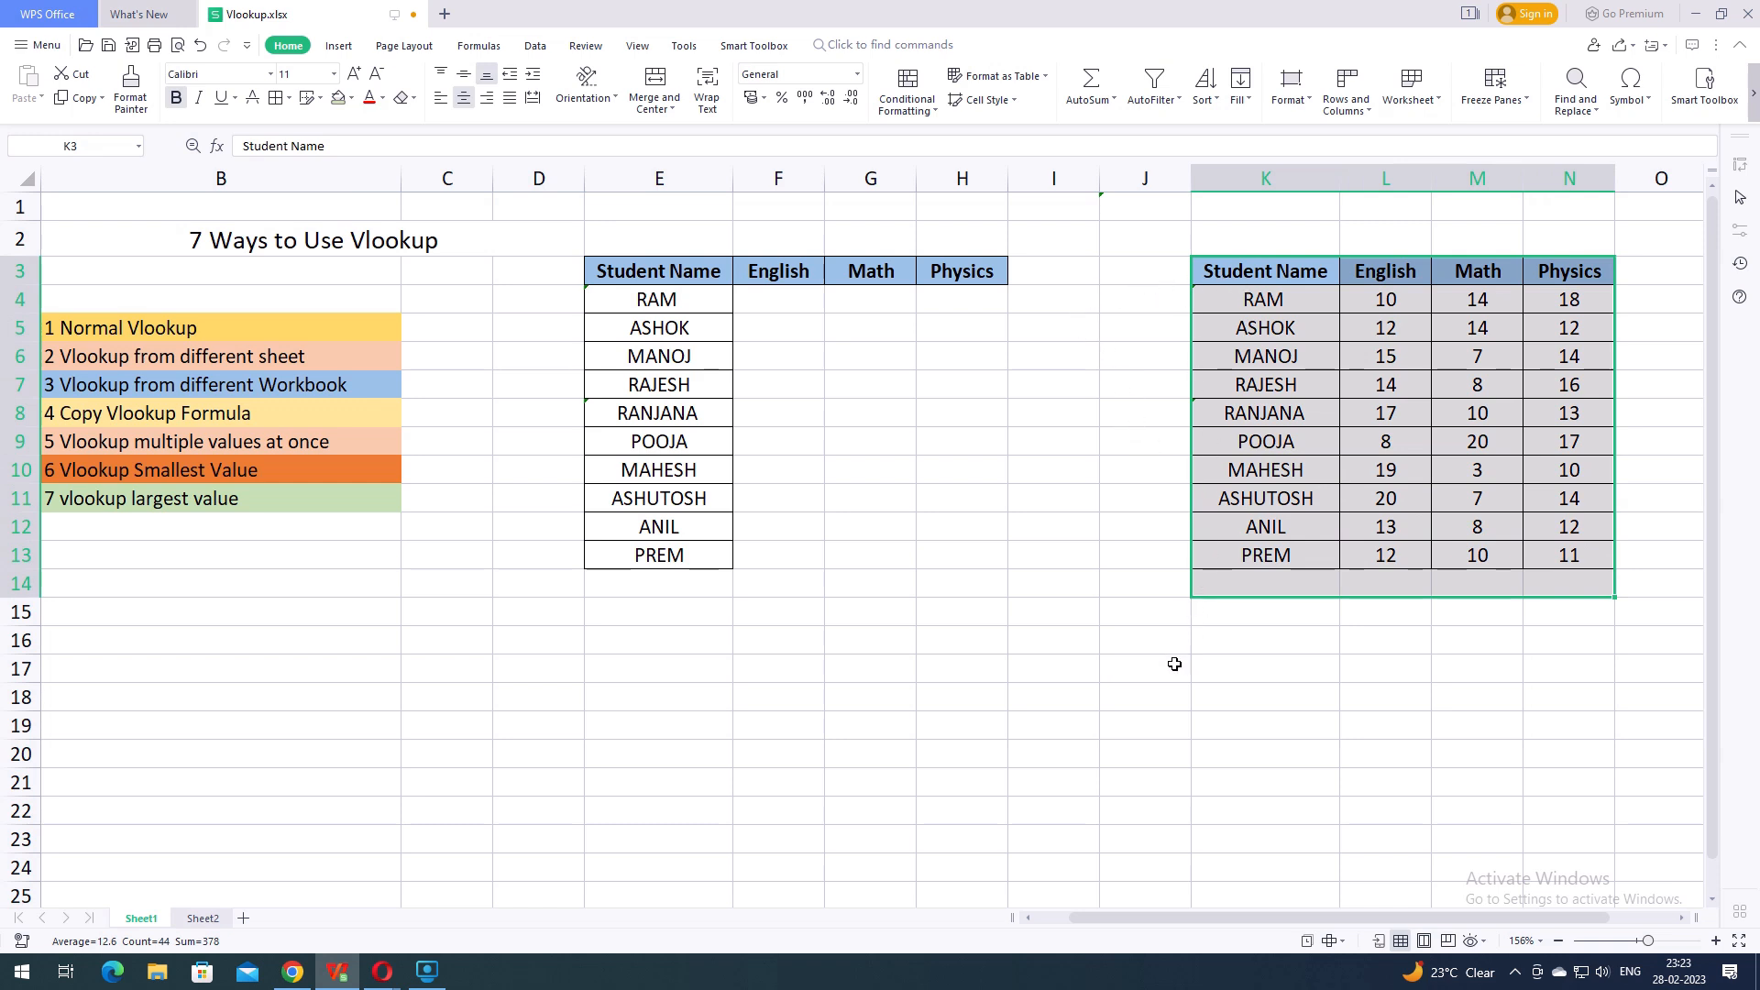
{"action": "left_click", "coordinate": [1154, 537]}
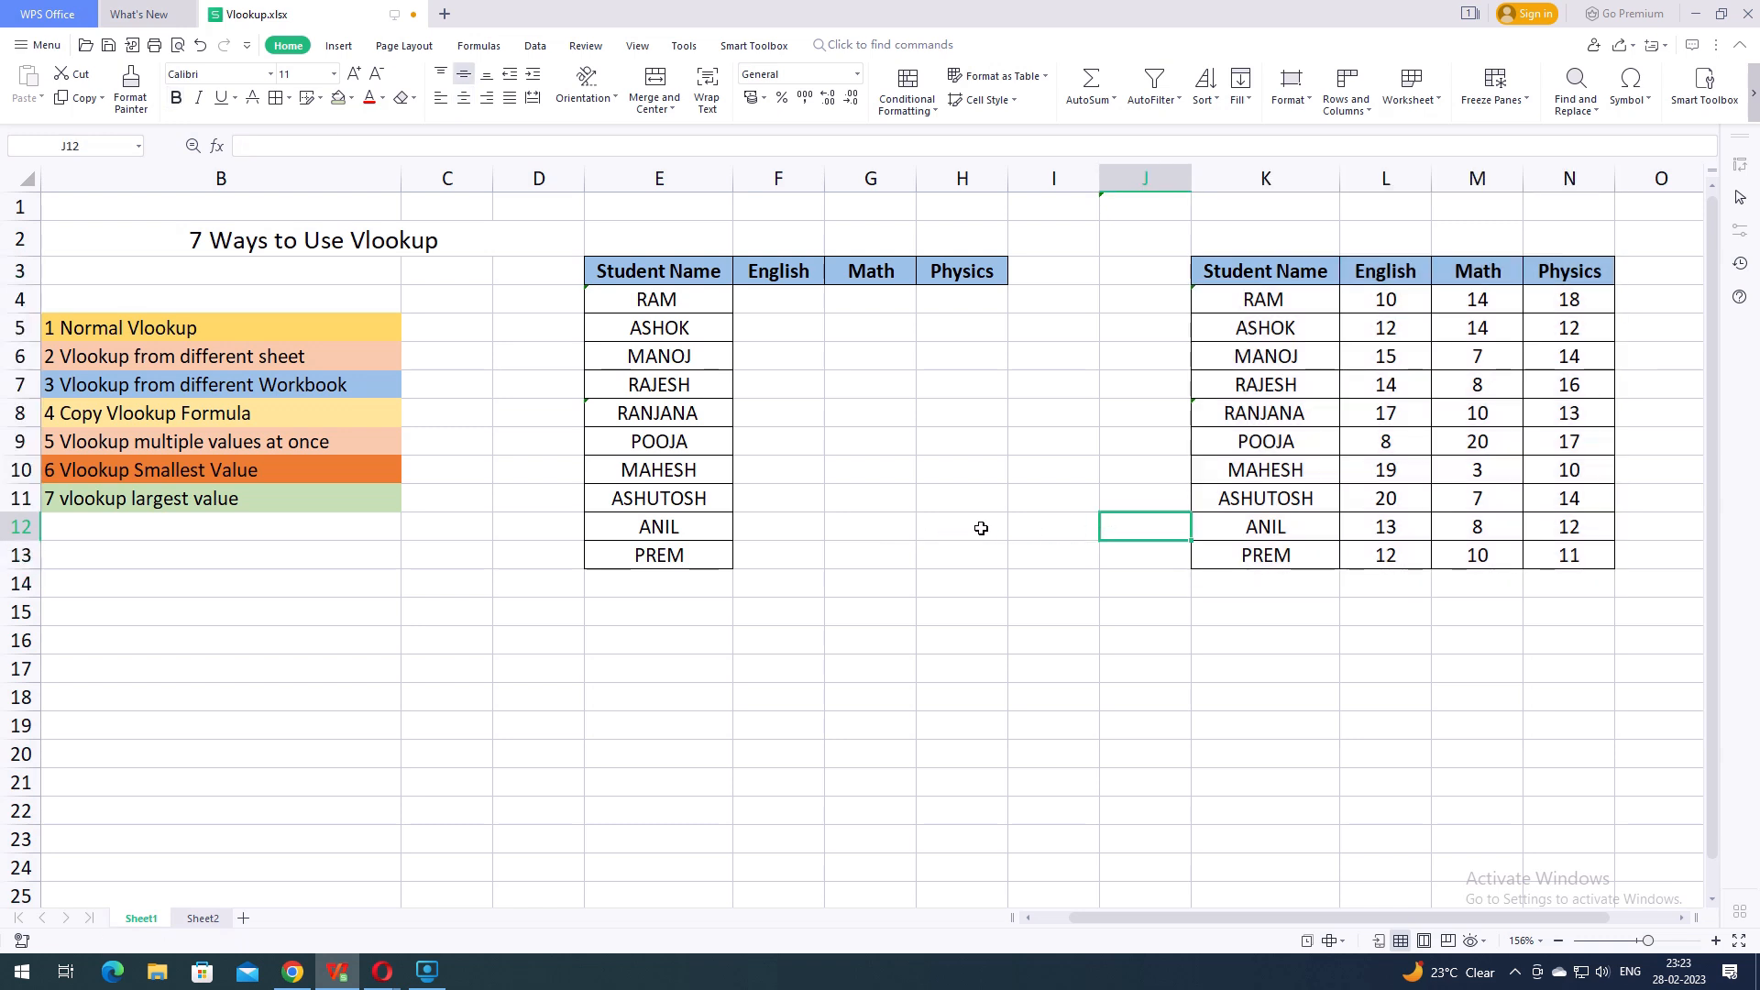
{"action": "left_click", "coordinate": [135, 328]}
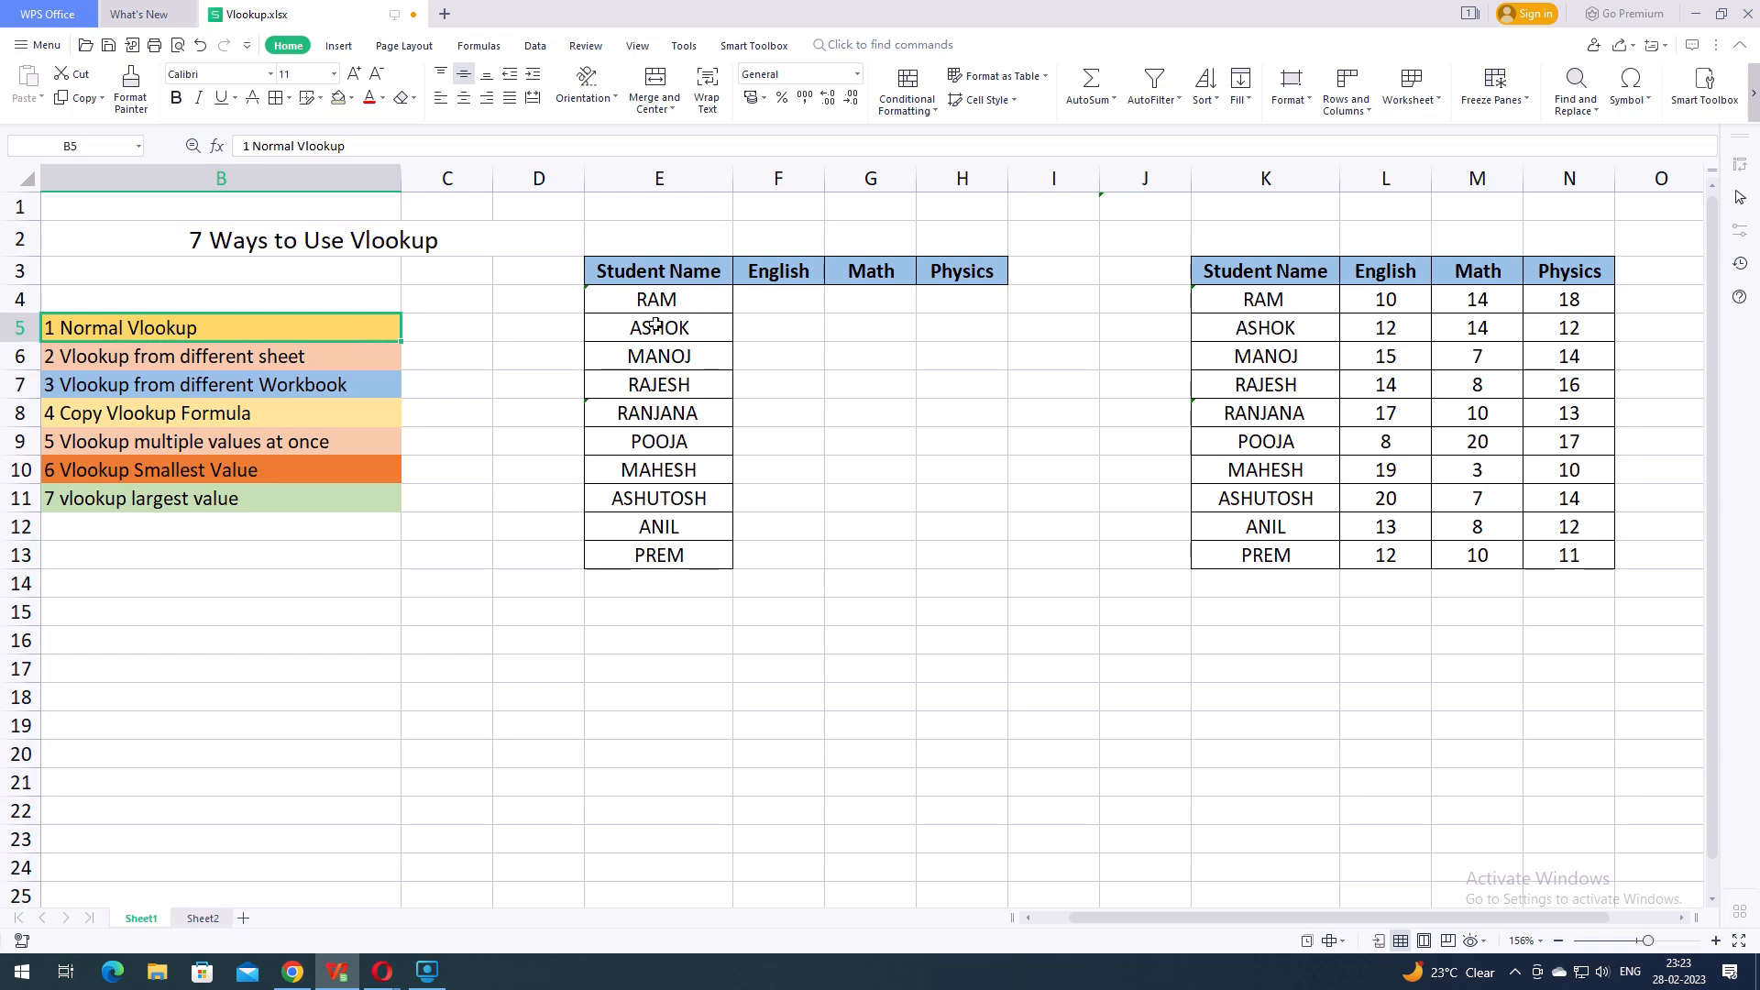
{"action": "left_click", "coordinate": [763, 303]}
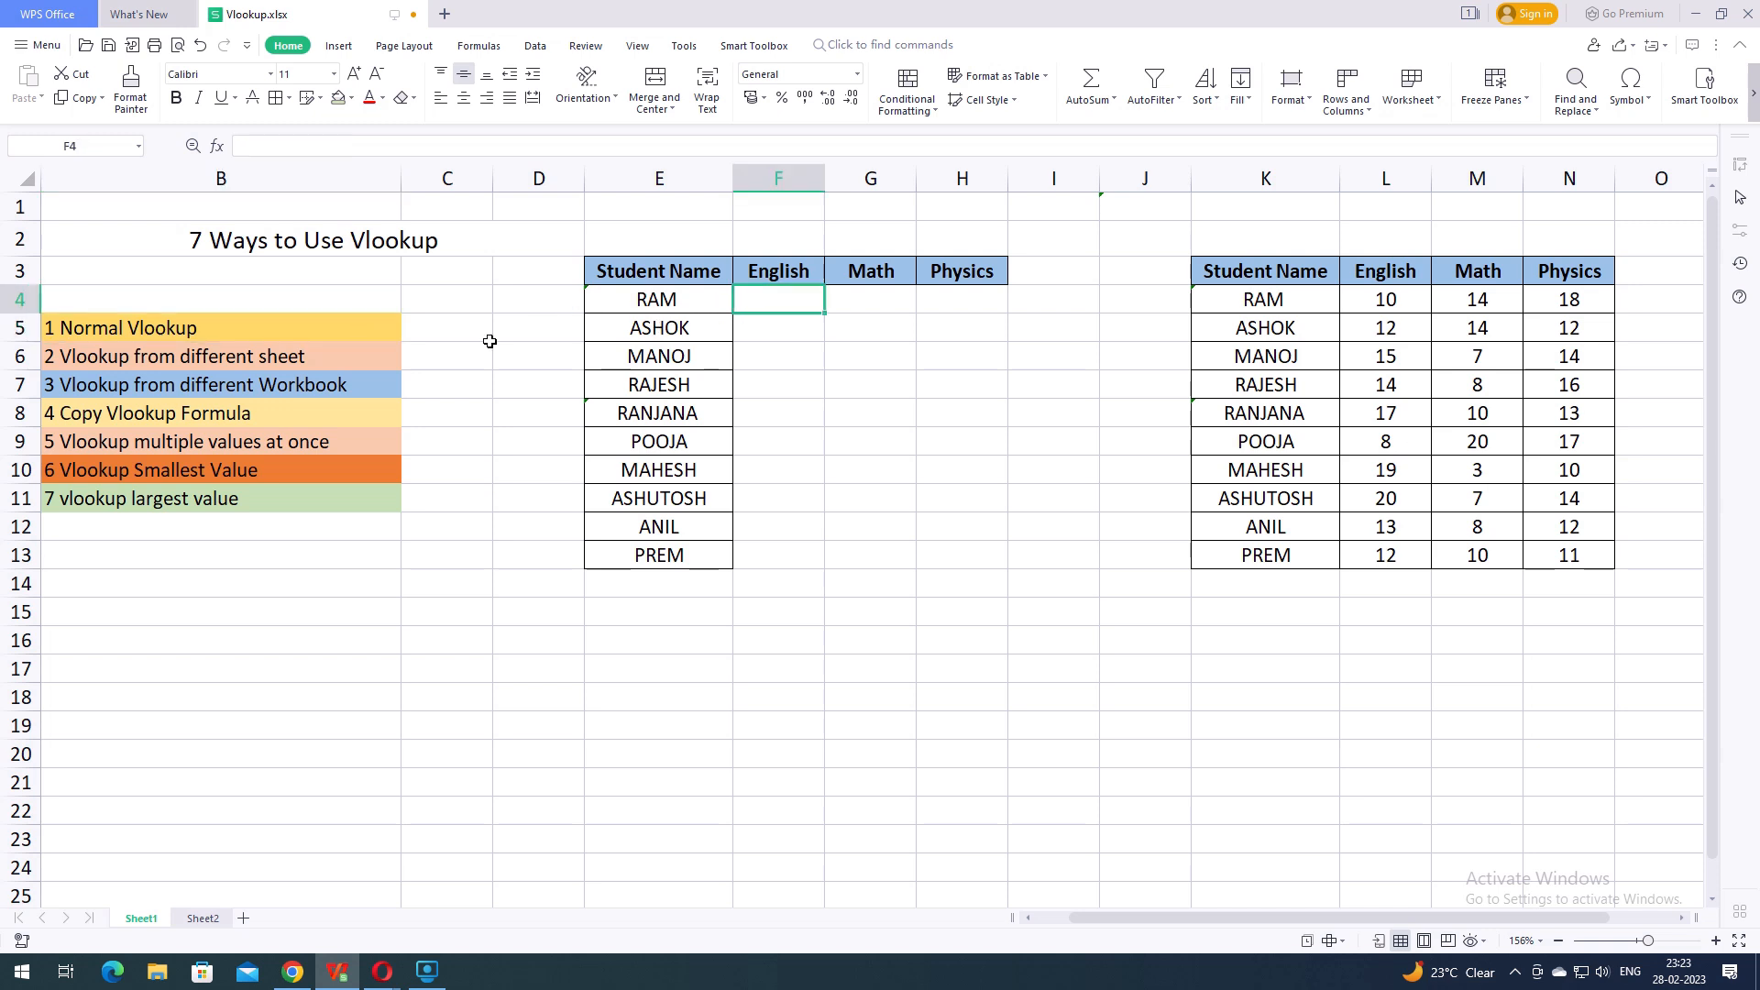
{"action": "left_click", "coordinate": [266, 360]}
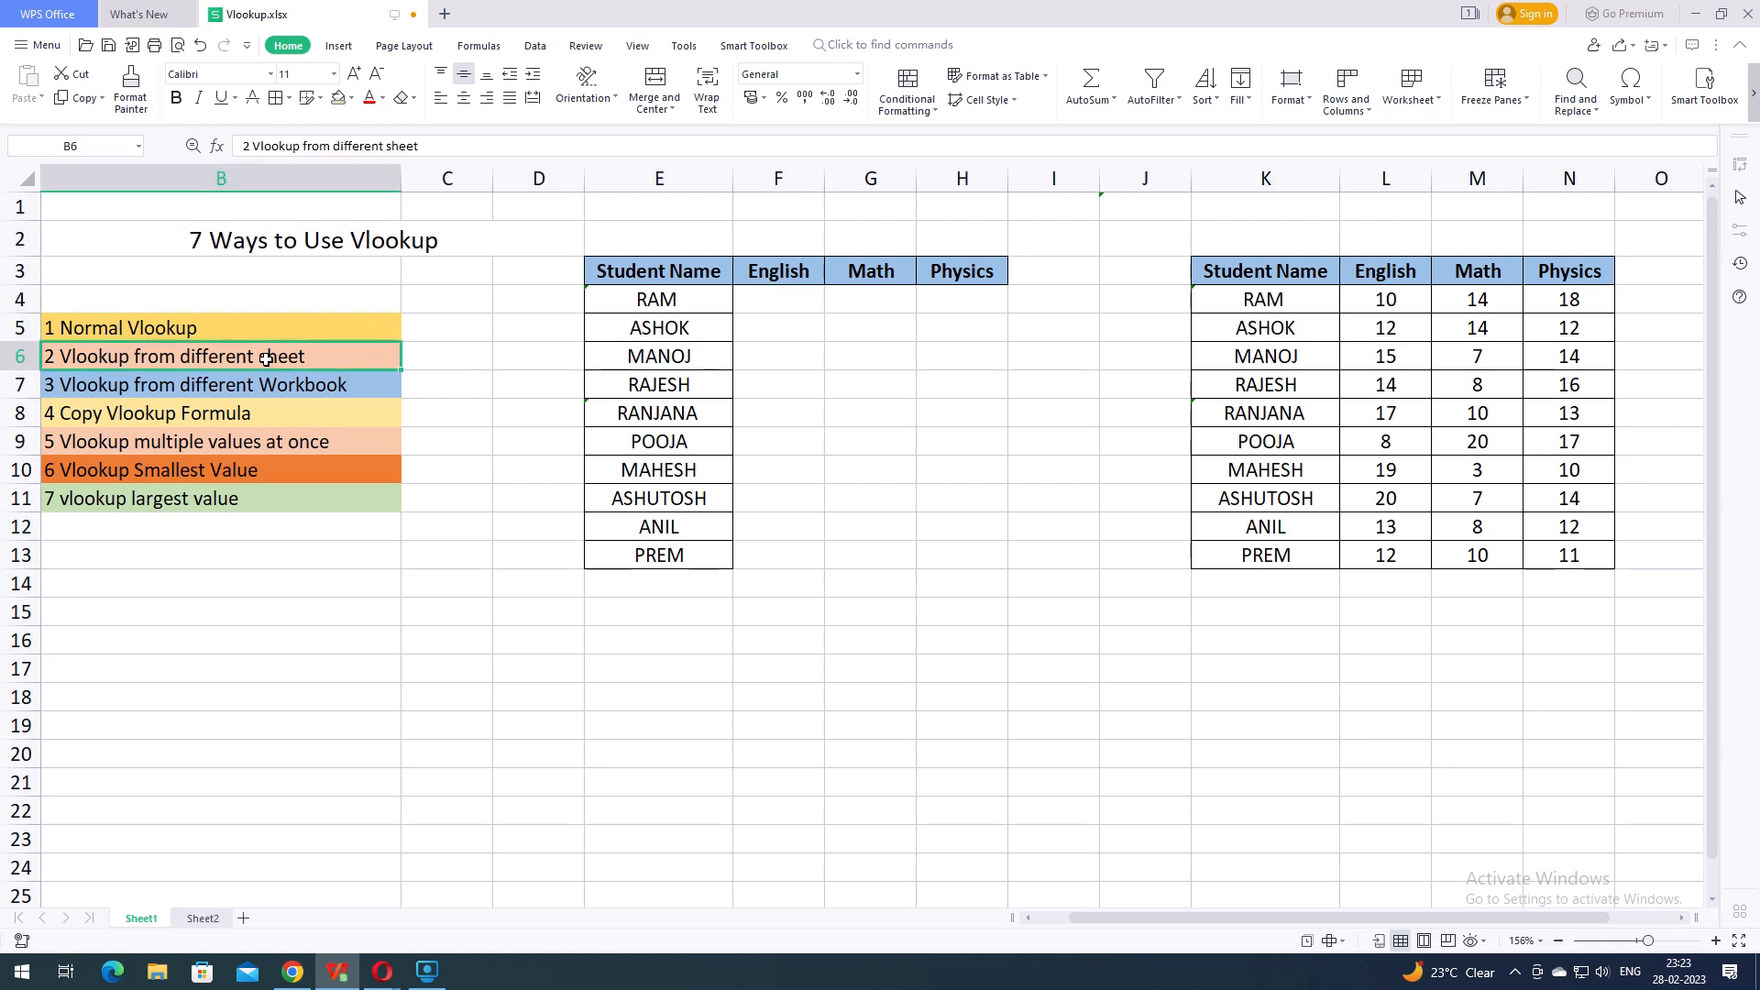
{"action": "left_click", "coordinate": [205, 920]}
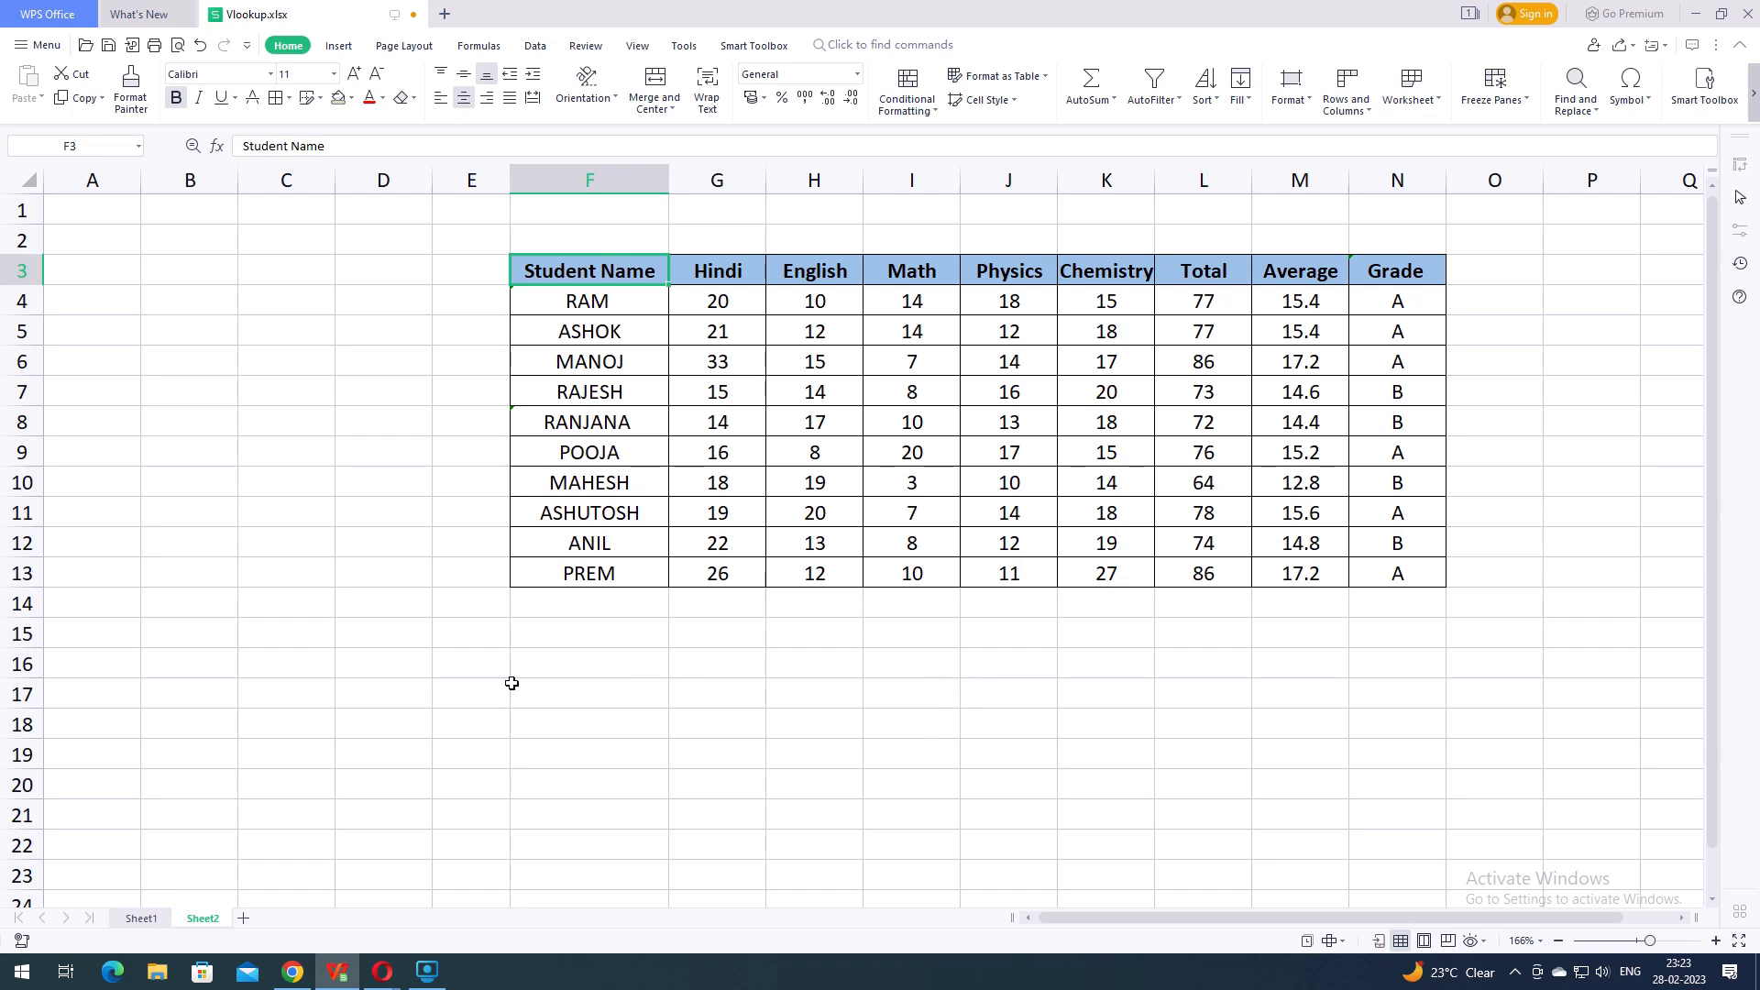
{"action": "left_click", "coordinate": [145, 920]}
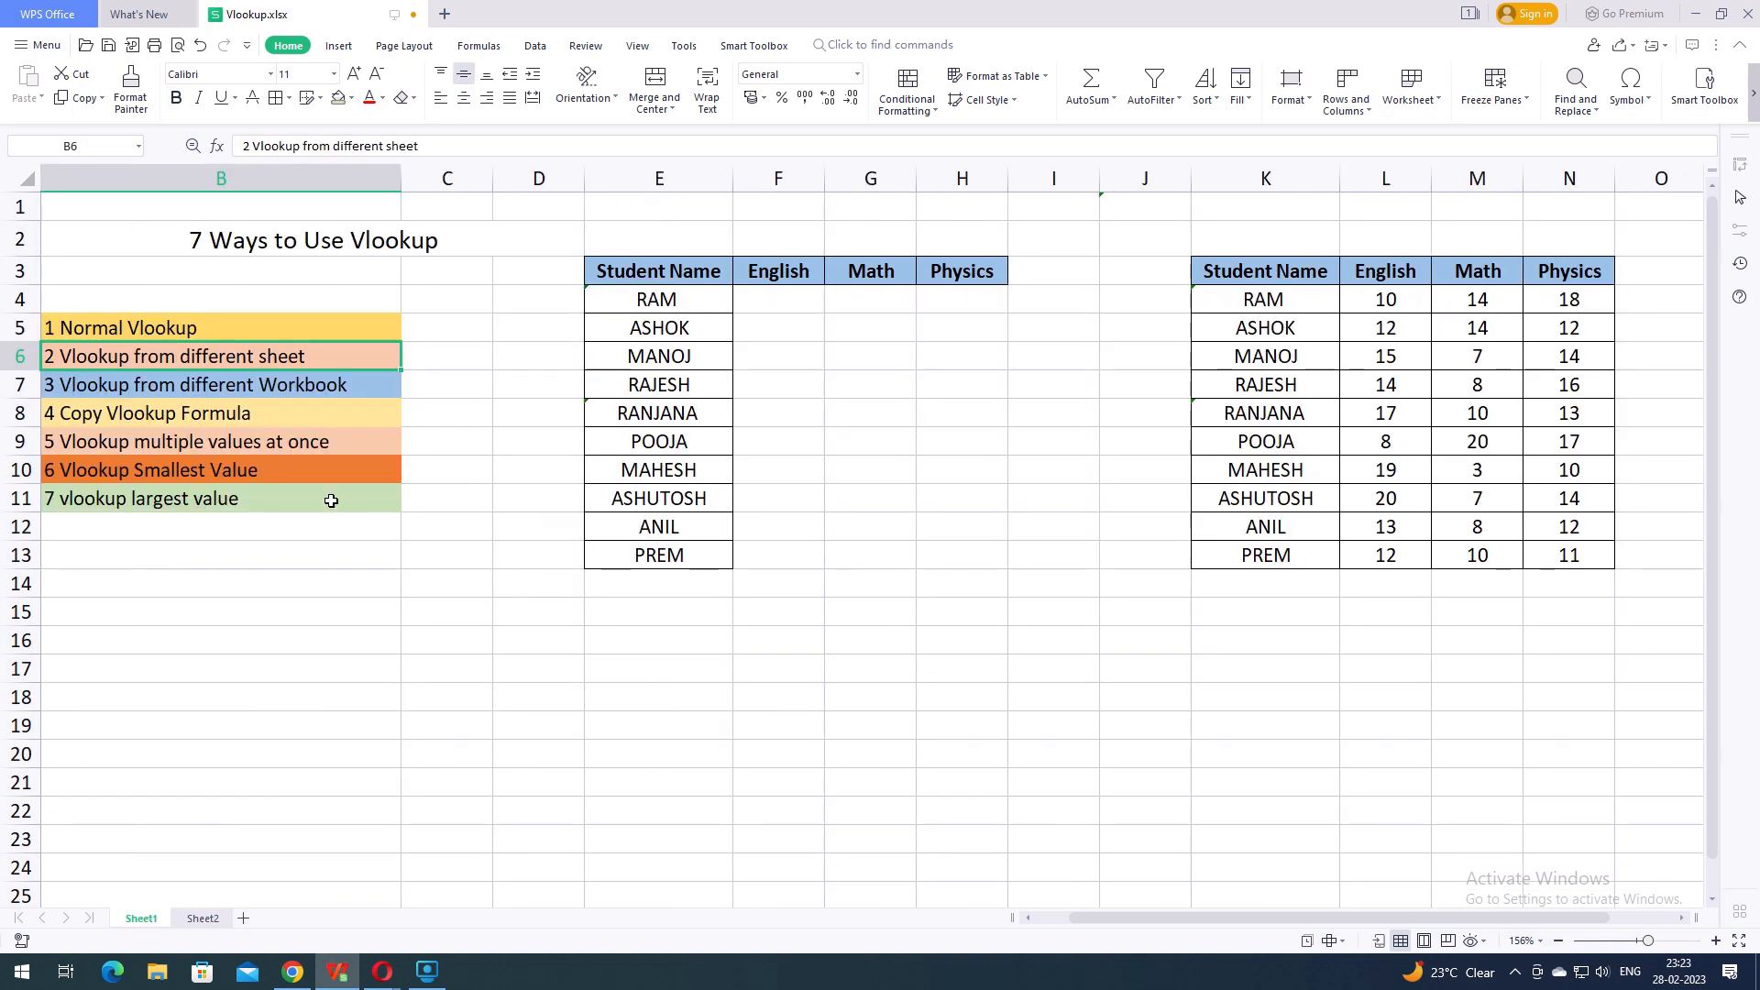
Review the listed VLOOKUP methods from different workbook through largest value, ending at the normal VLOOKUP entry
{"action": "left_click", "coordinate": [331, 387]}
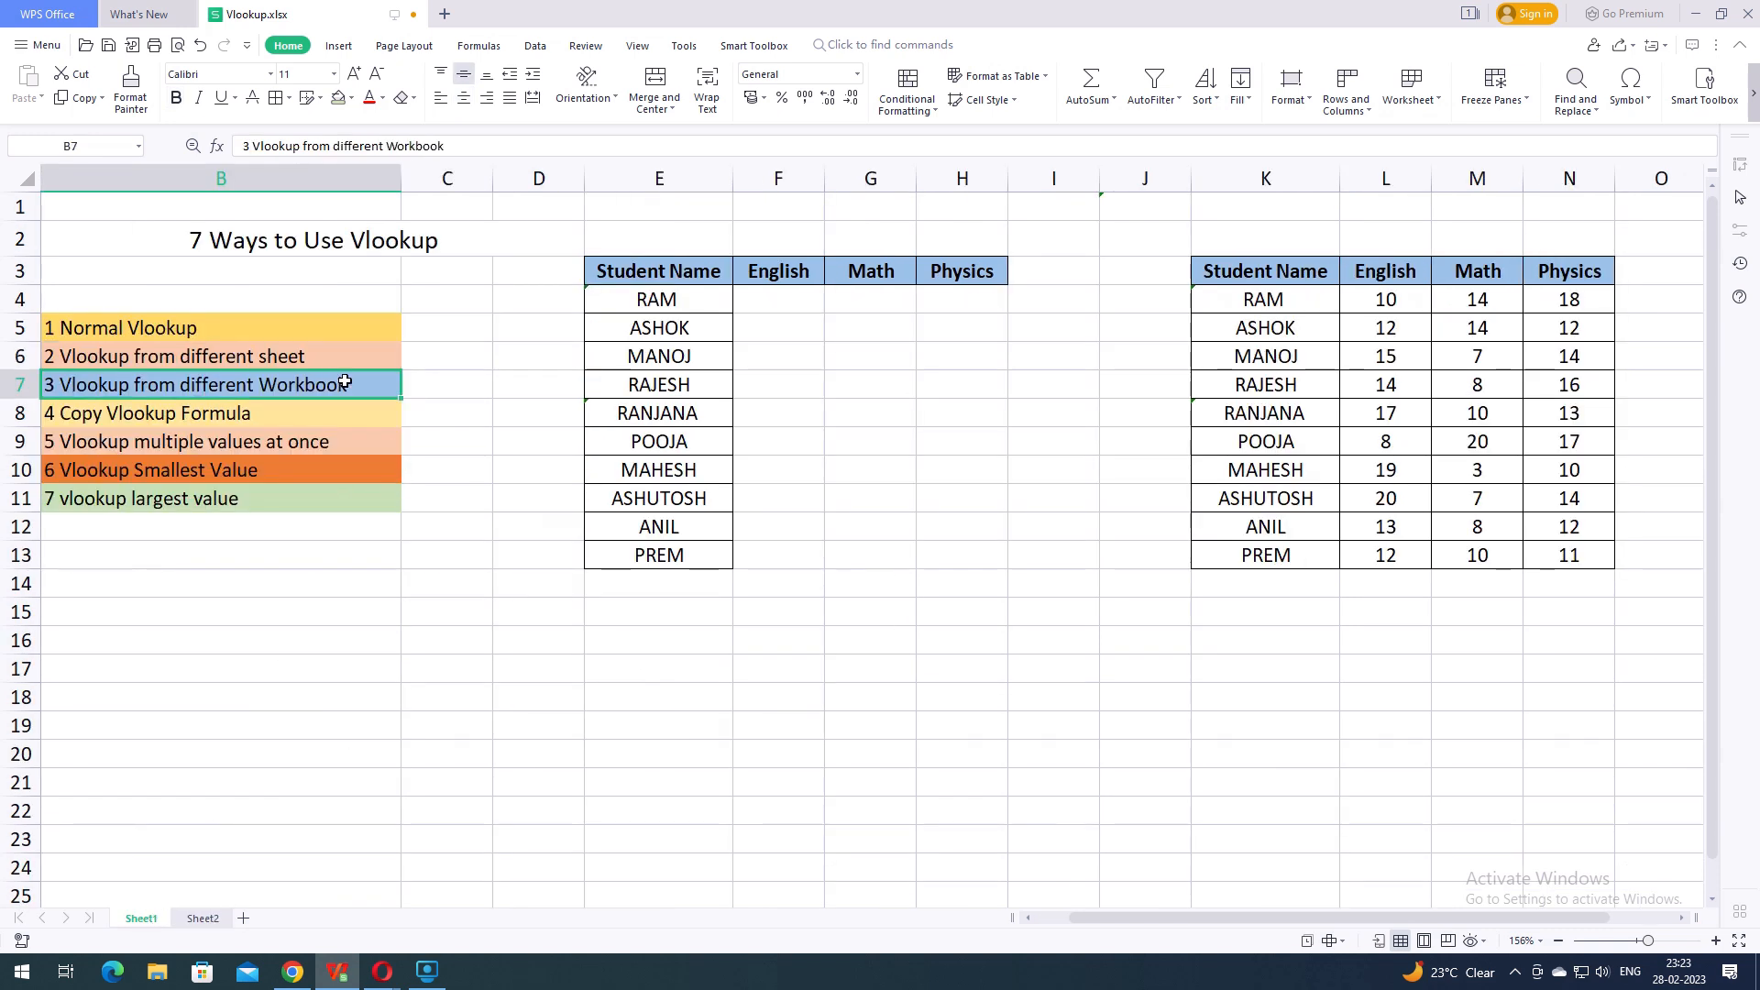
{"action": "left_click", "coordinate": [38, 48]}
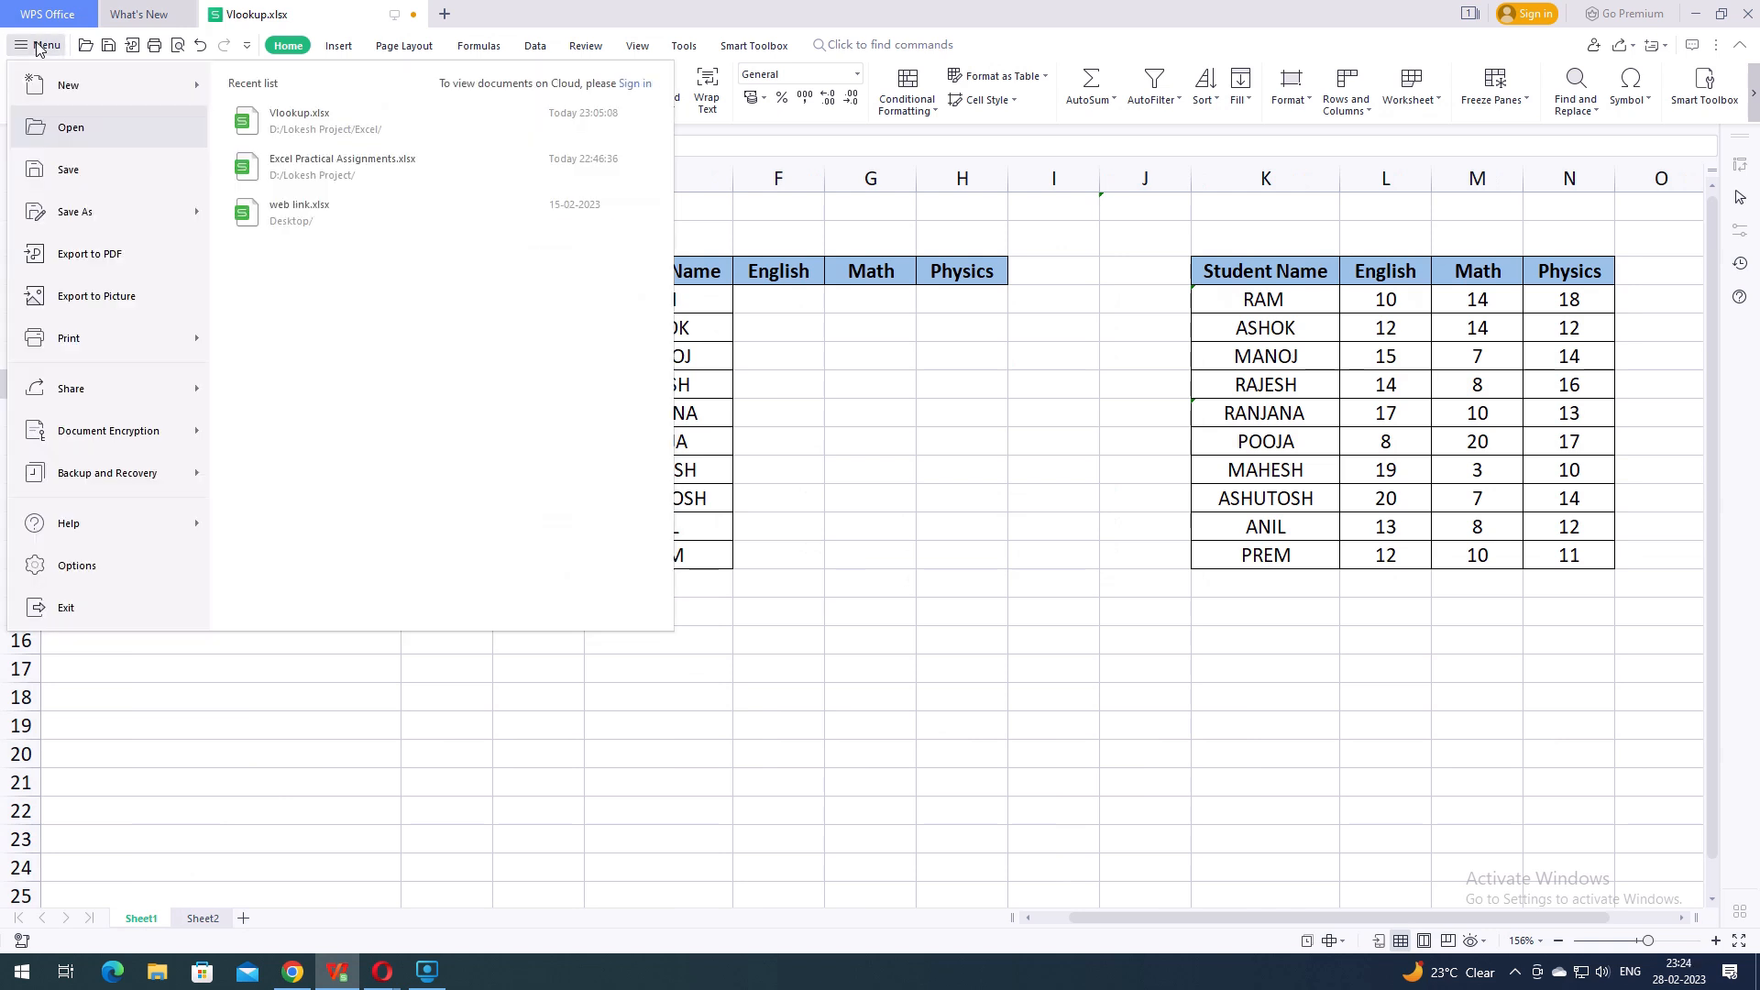
{"action": "left_click", "coordinate": [38, 49]}
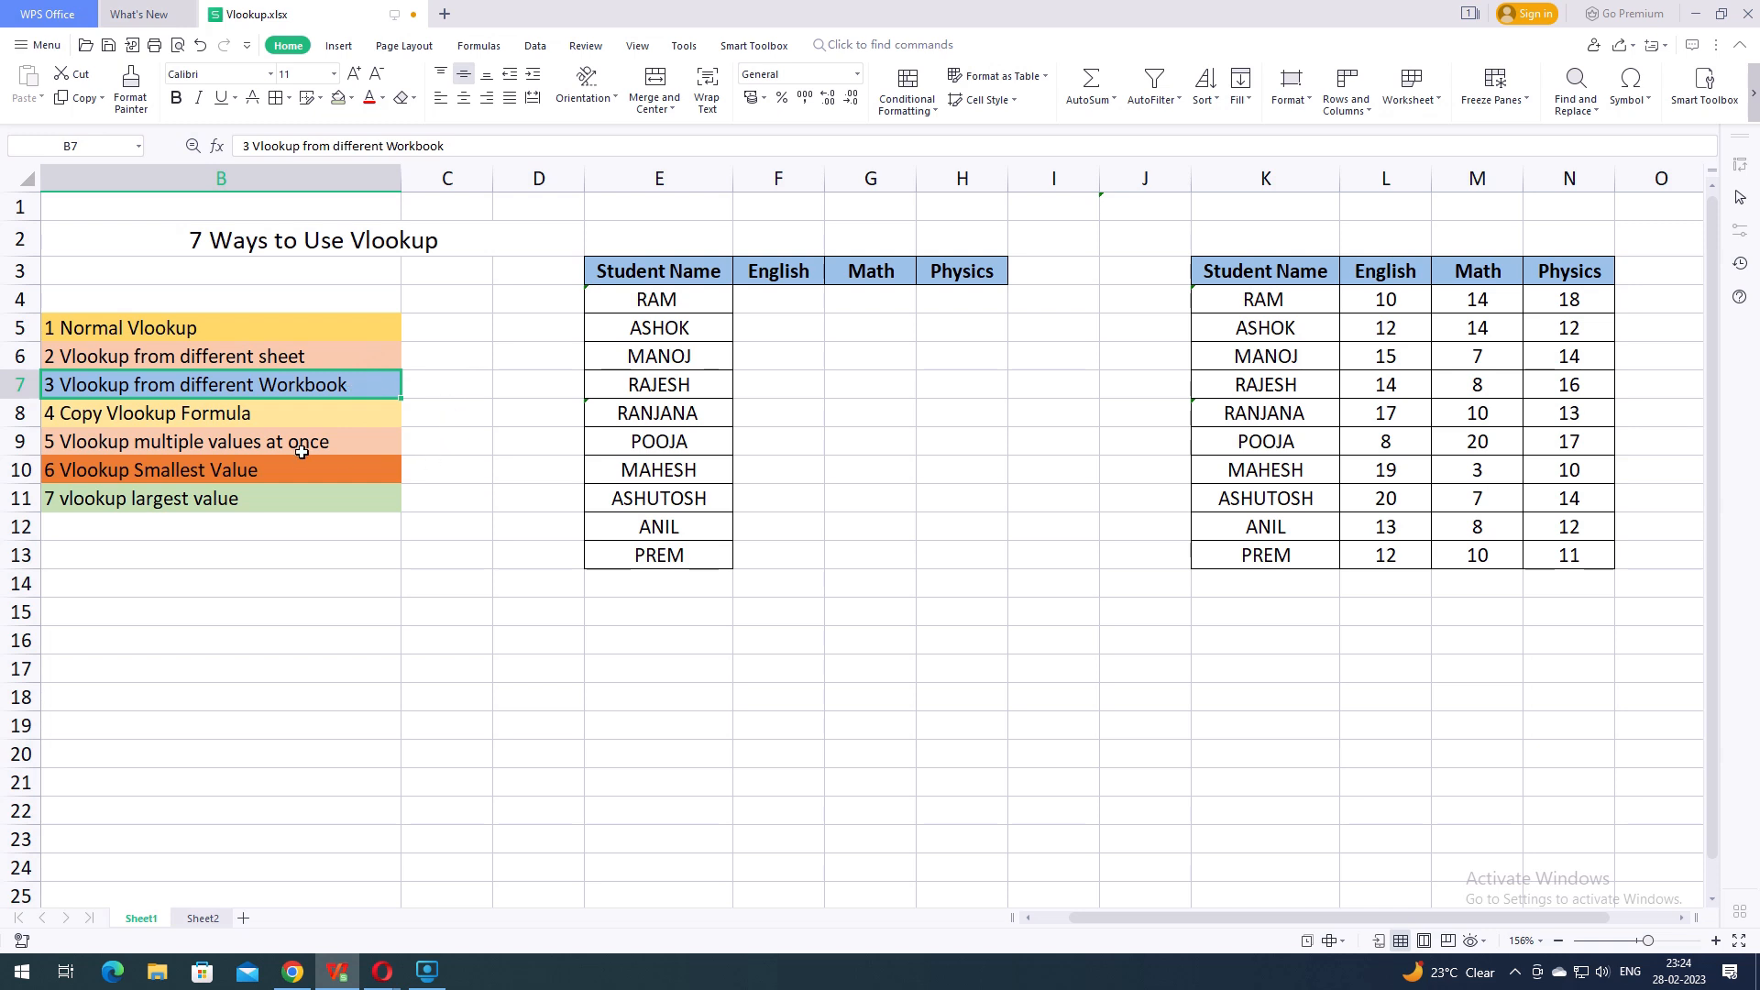
{"action": "left_click", "coordinate": [257, 417]}
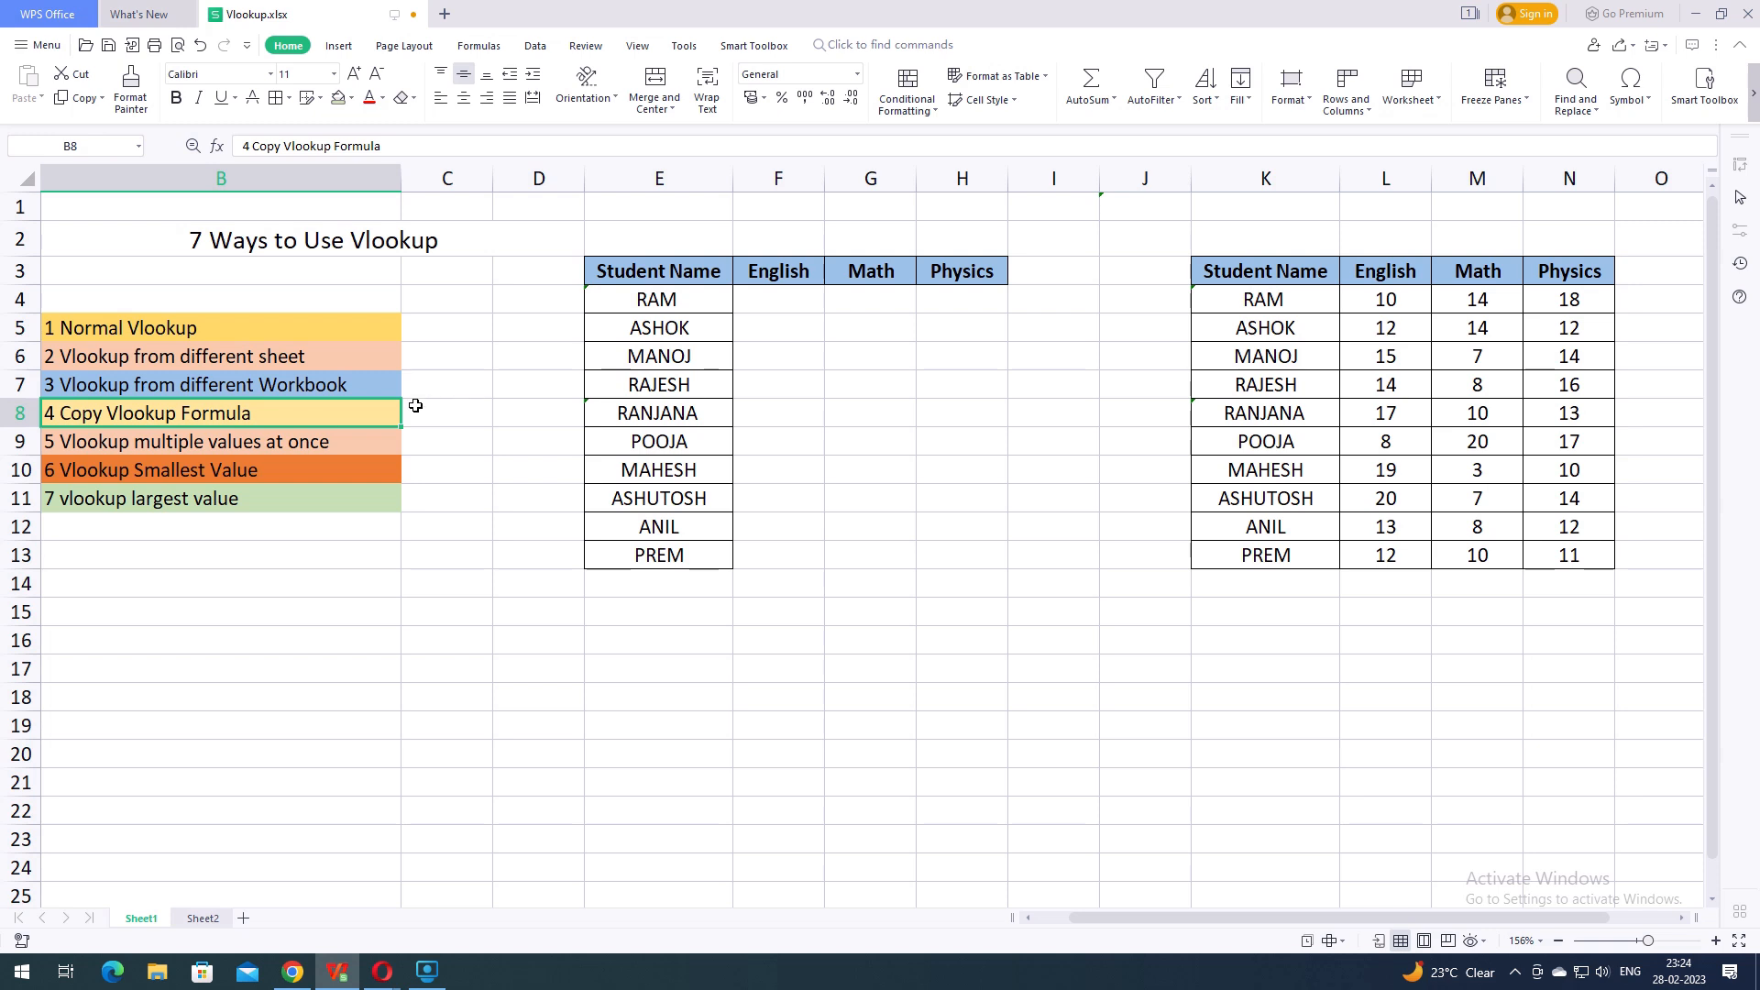
{"action": "left_click", "coordinate": [152, 444]}
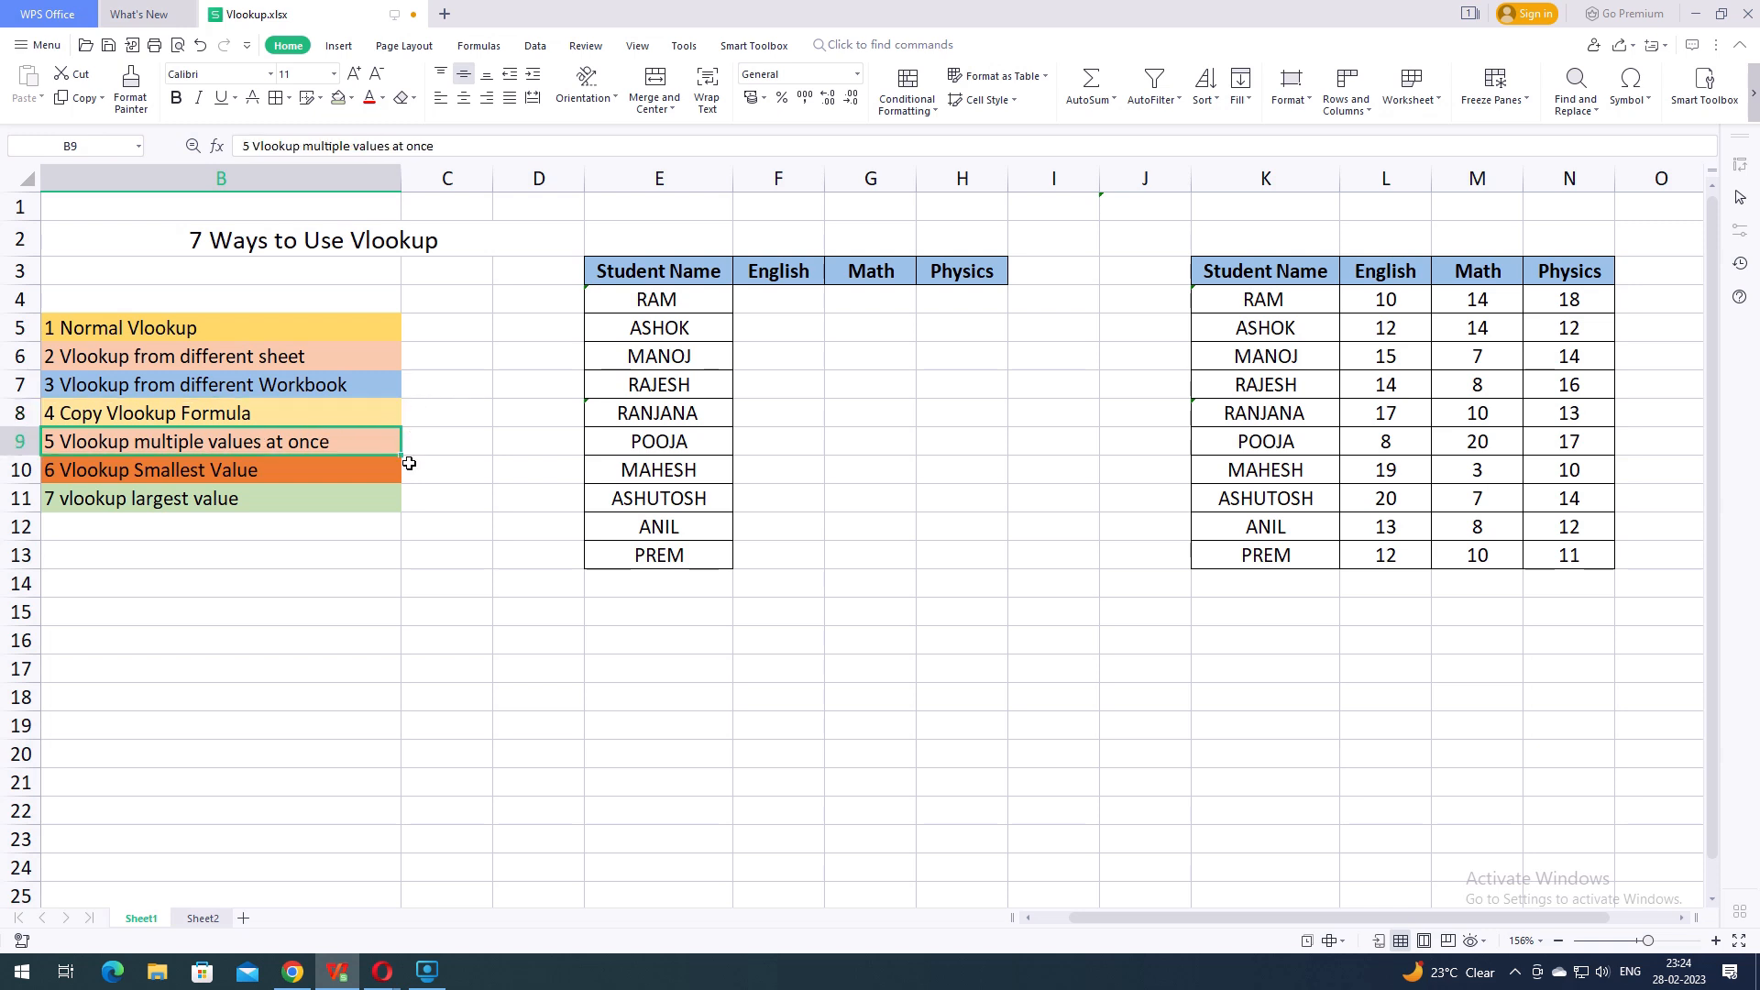
{"action": "left_click", "coordinate": [199, 472]}
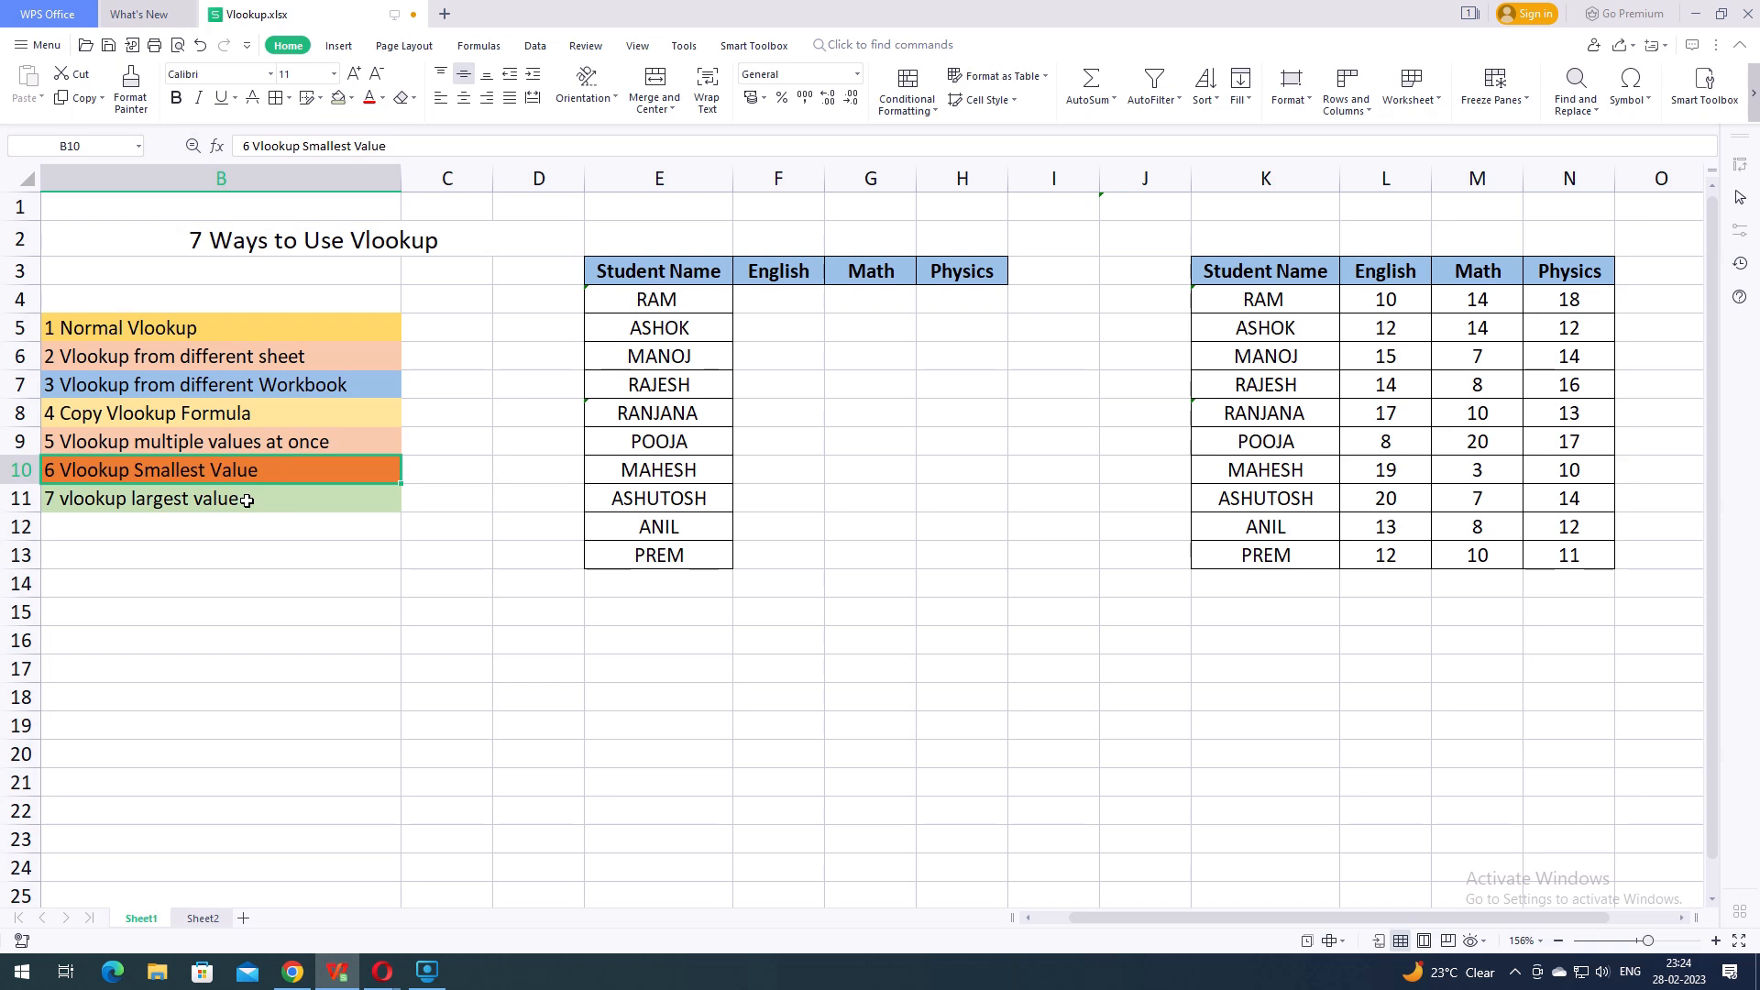
{"action": "left_click", "coordinate": [247, 501]}
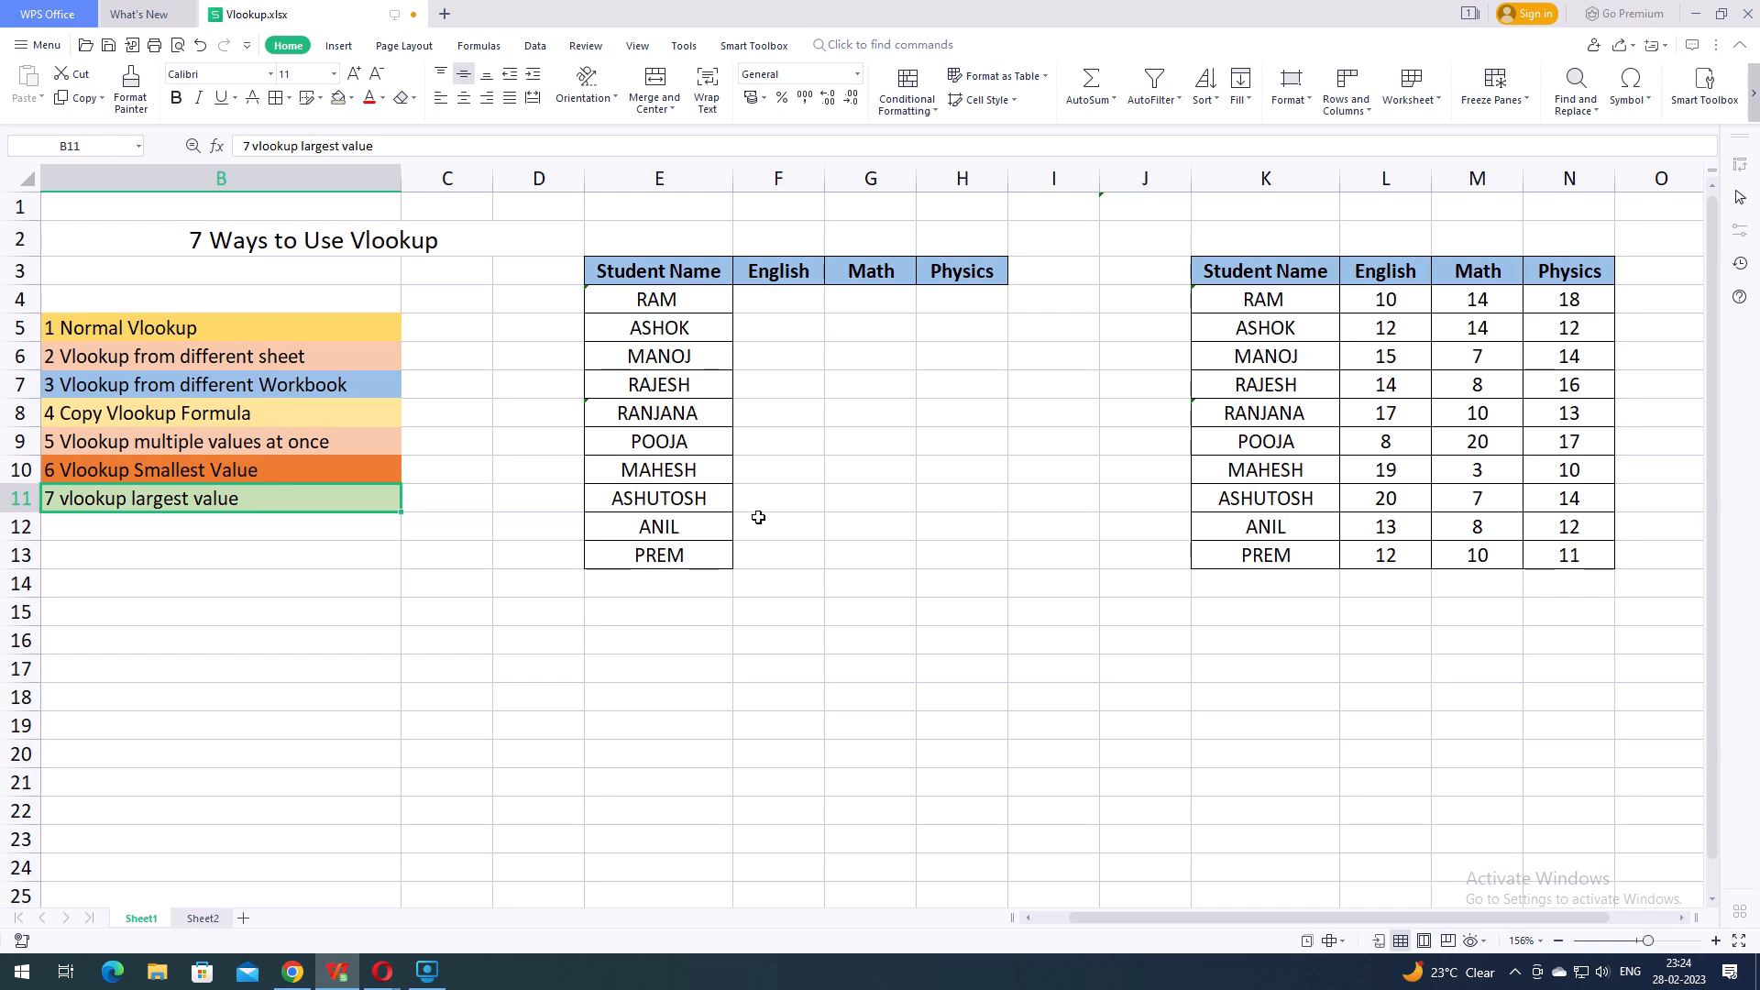
{"action": "left_click", "coordinate": [195, 322]}
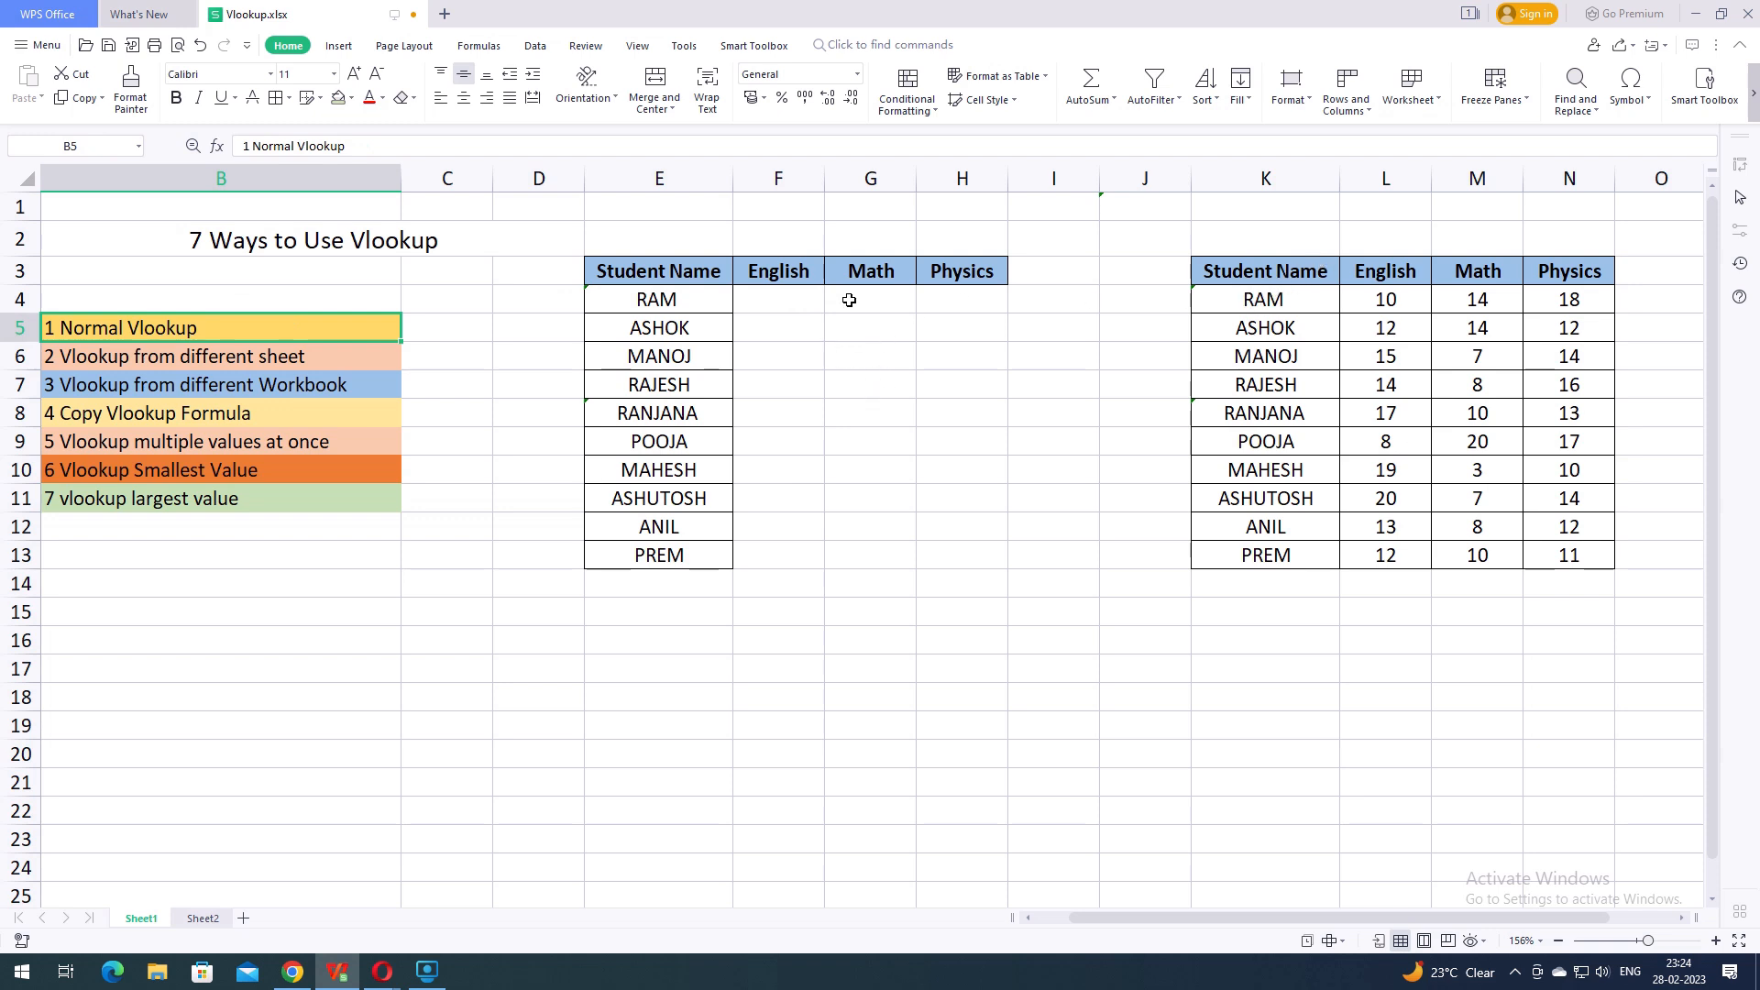
Start a VLOOKUP formula in F4 under English with the student name in E4 as the lookup value
{"action": "left_click", "coordinate": [657, 300]}
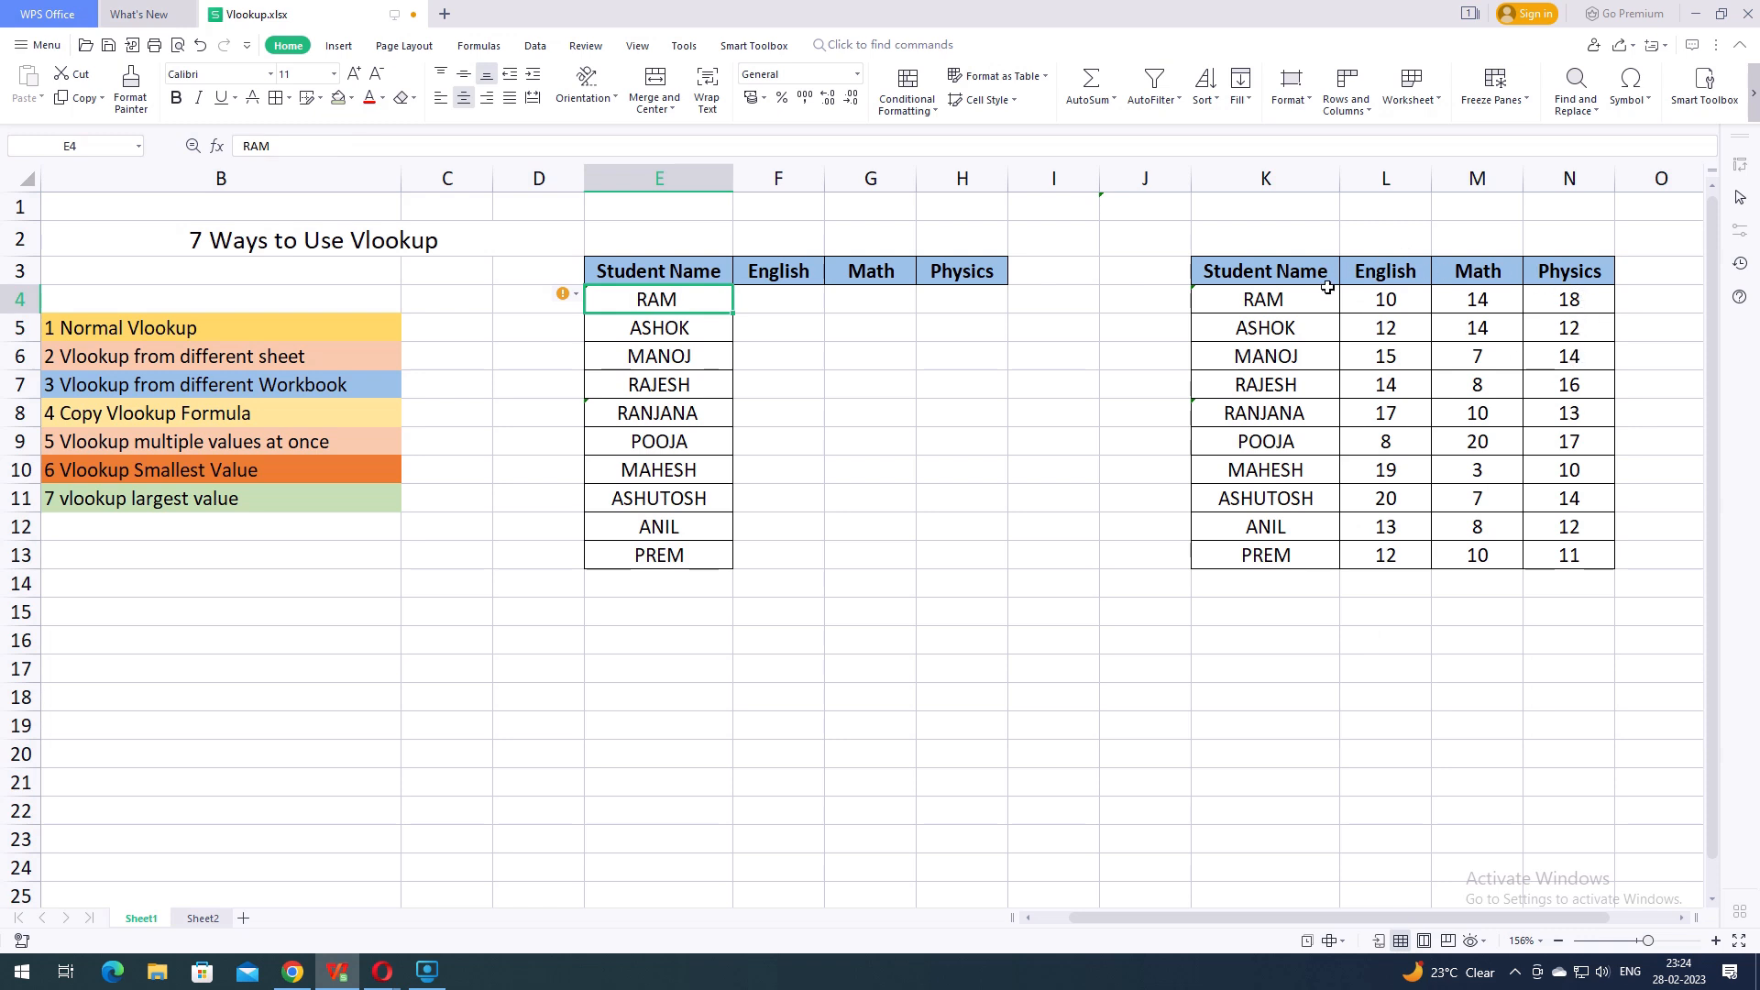
{"action": "left_click_drag", "start_coordinate": [1279, 274], "coordinate": [1571, 585]}
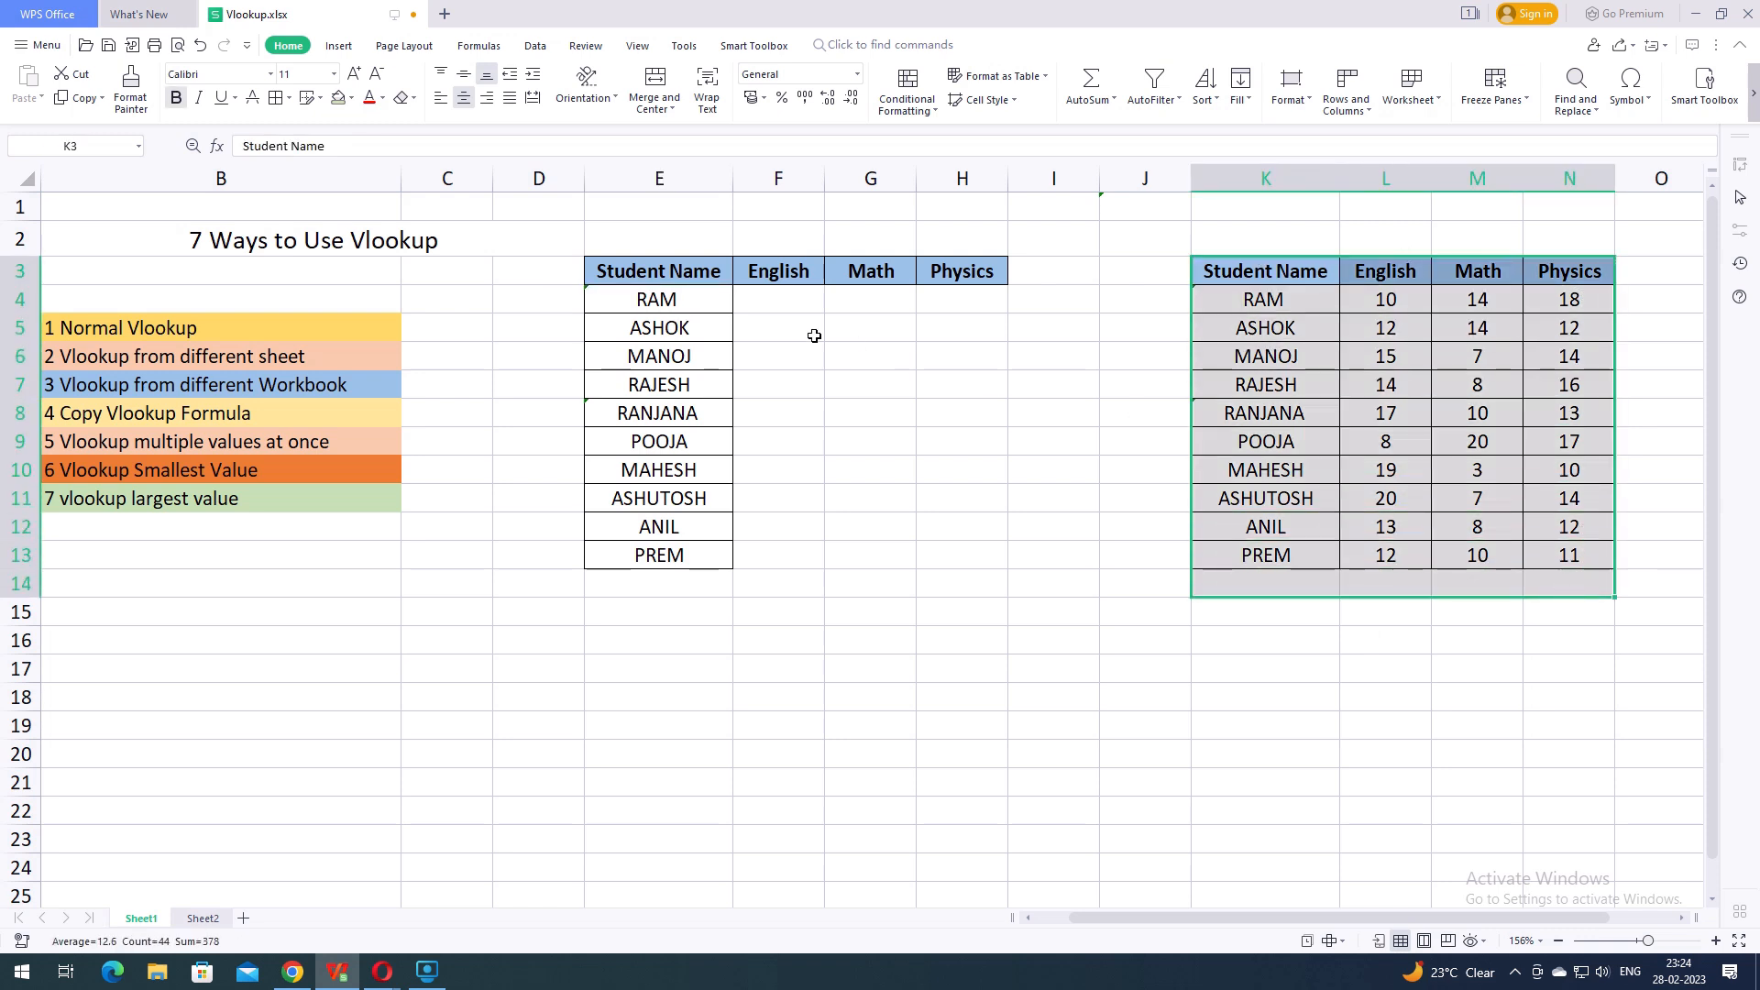
{"action": "left_click", "coordinate": [780, 300]}
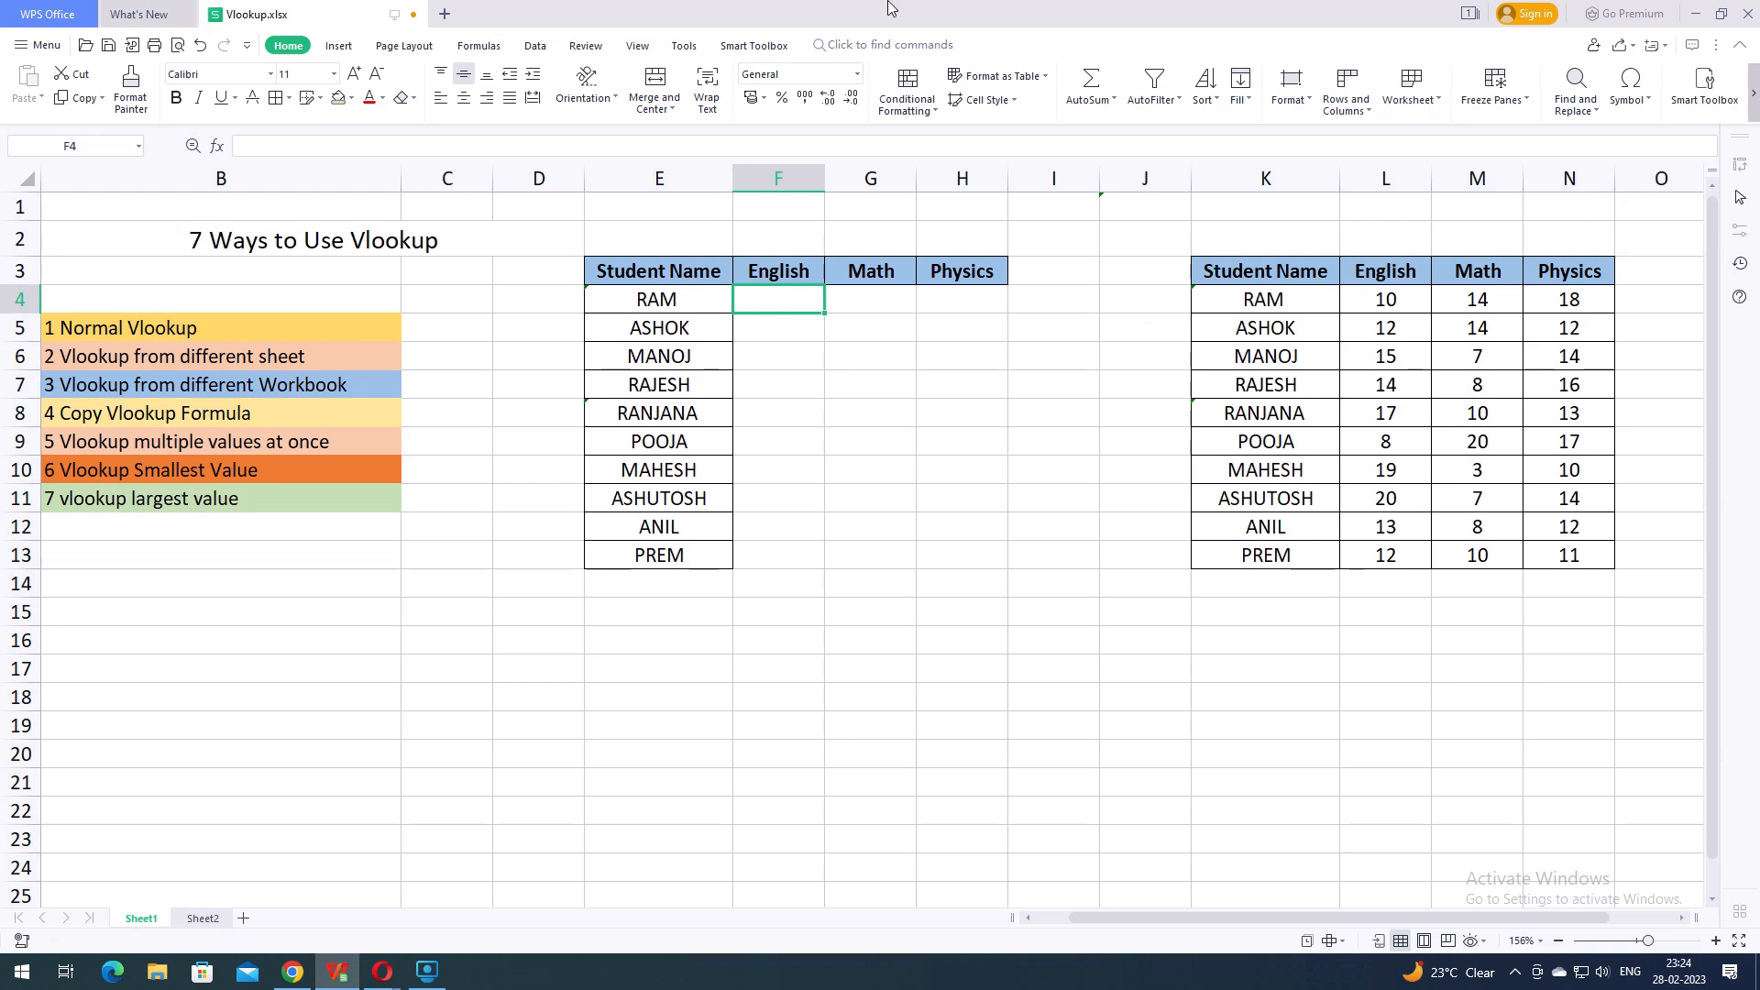
{"action": "type", "text": "="}
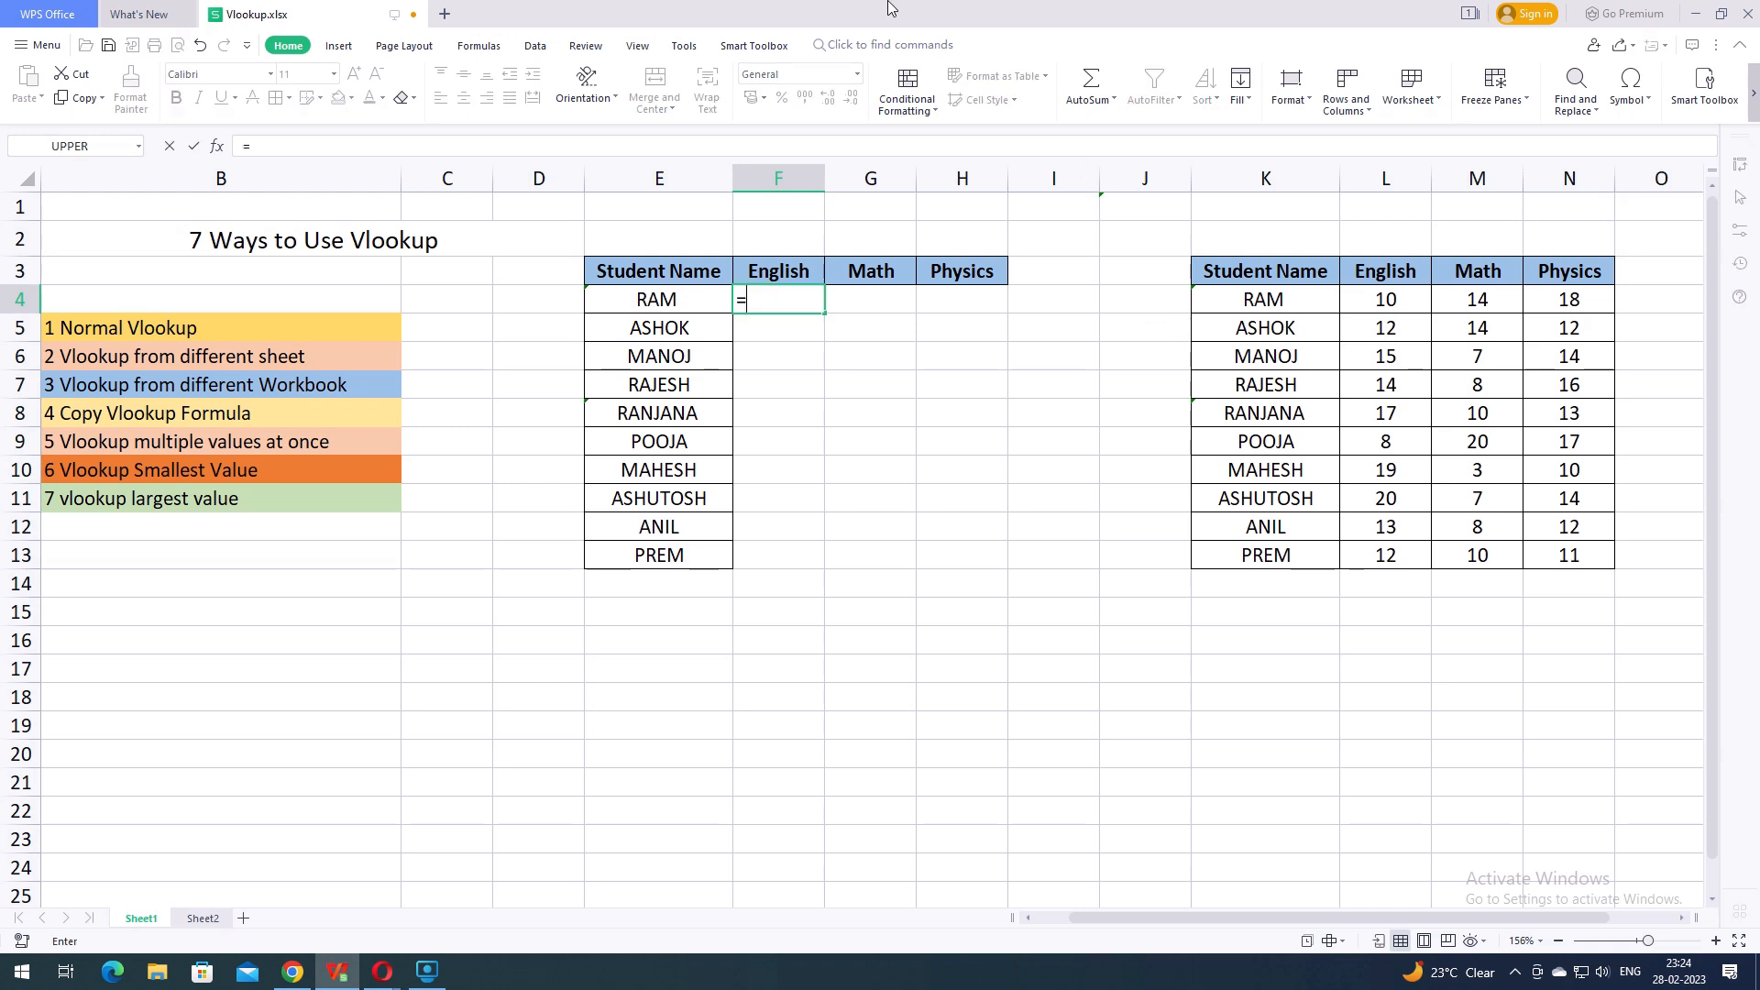
{"action": "type", "text": "vl"}
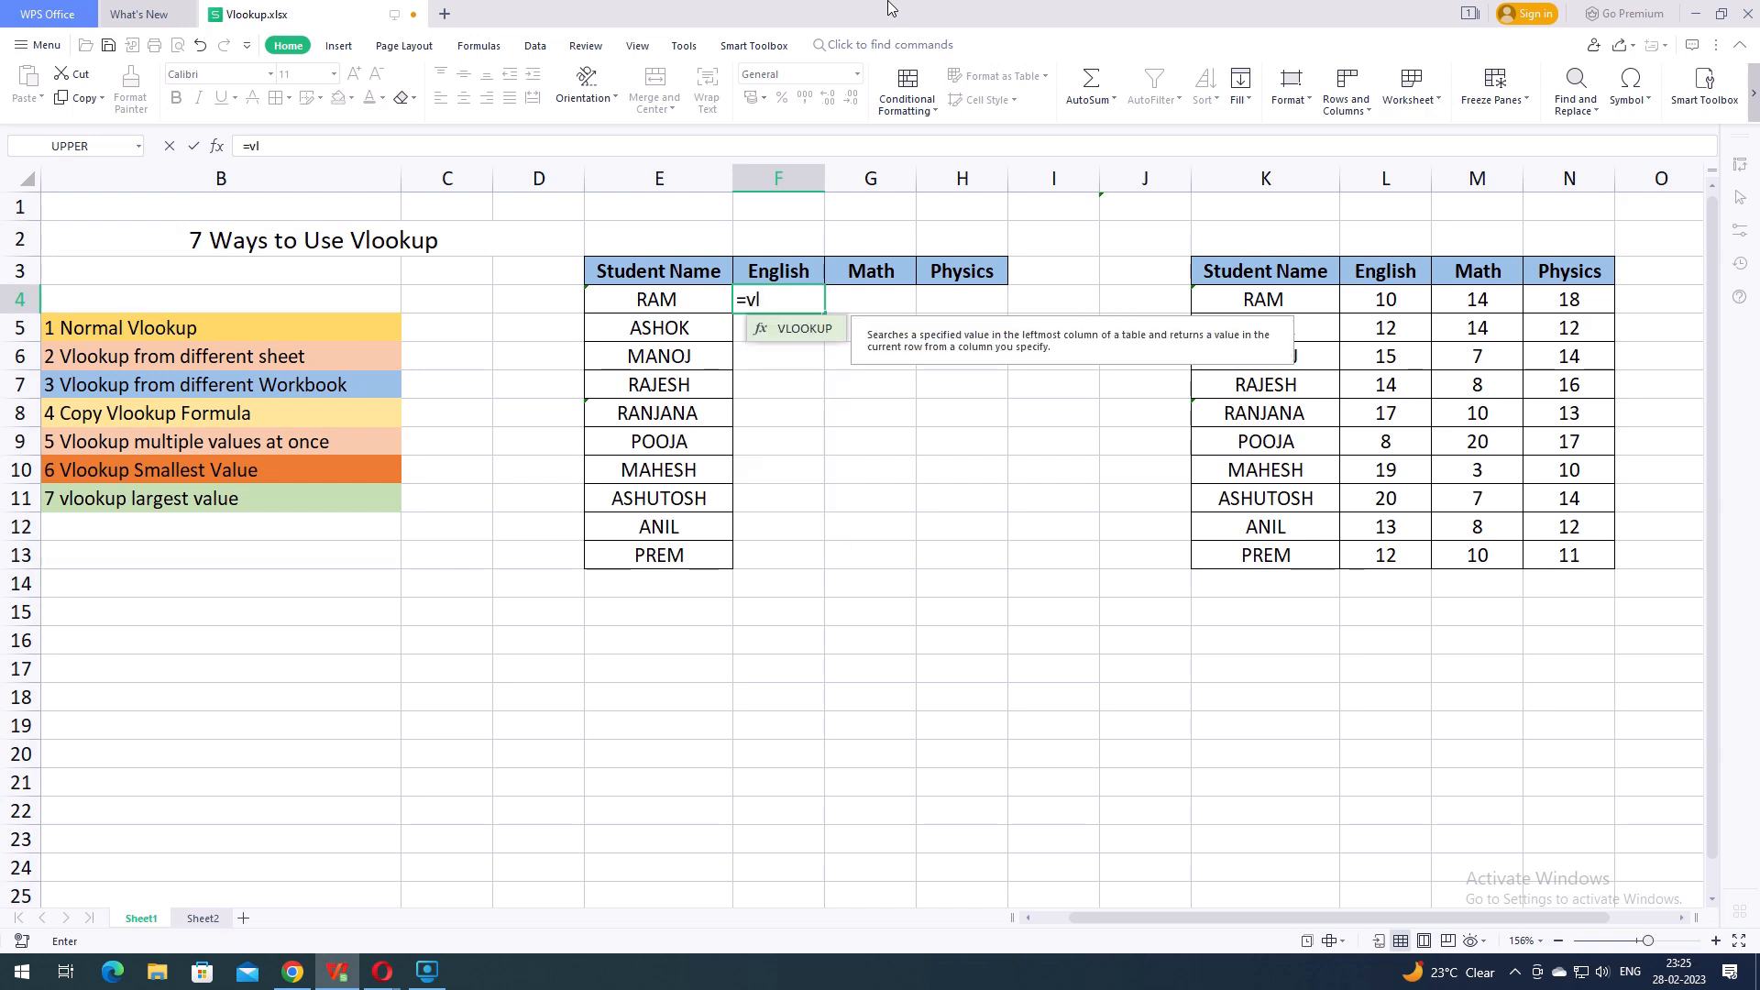
{"action": "key", "text": "Tab"}
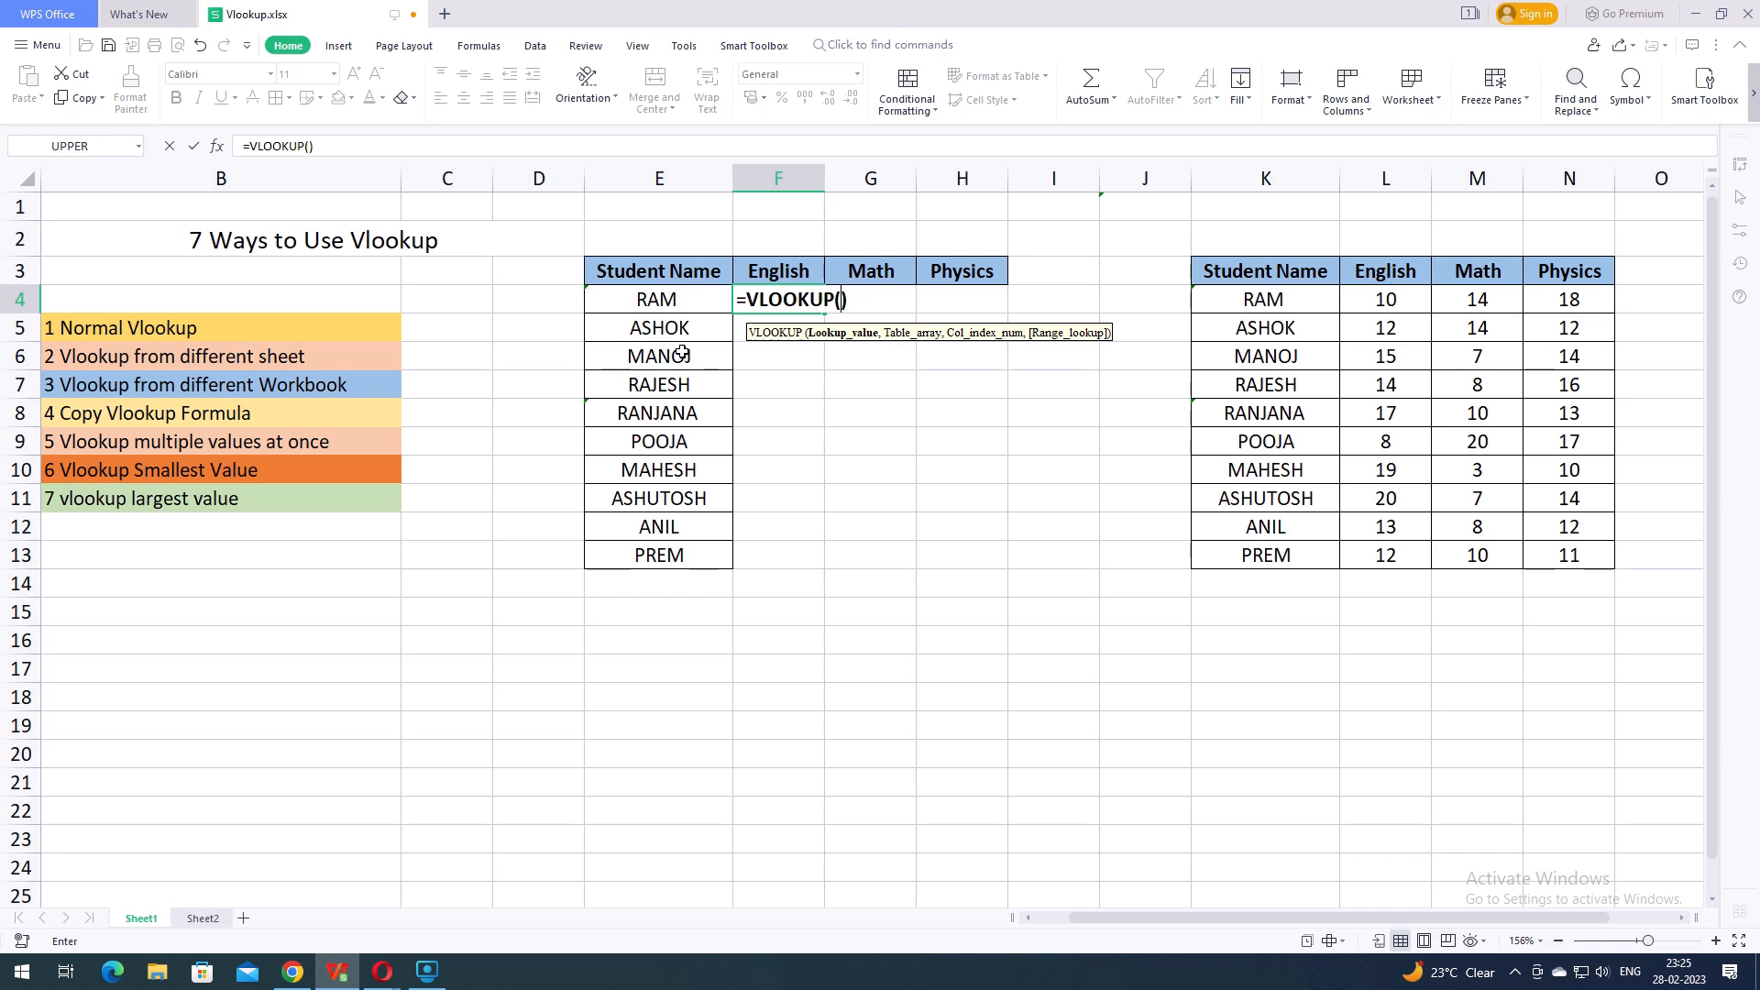
{"action": "left_click", "coordinate": [665, 303]}
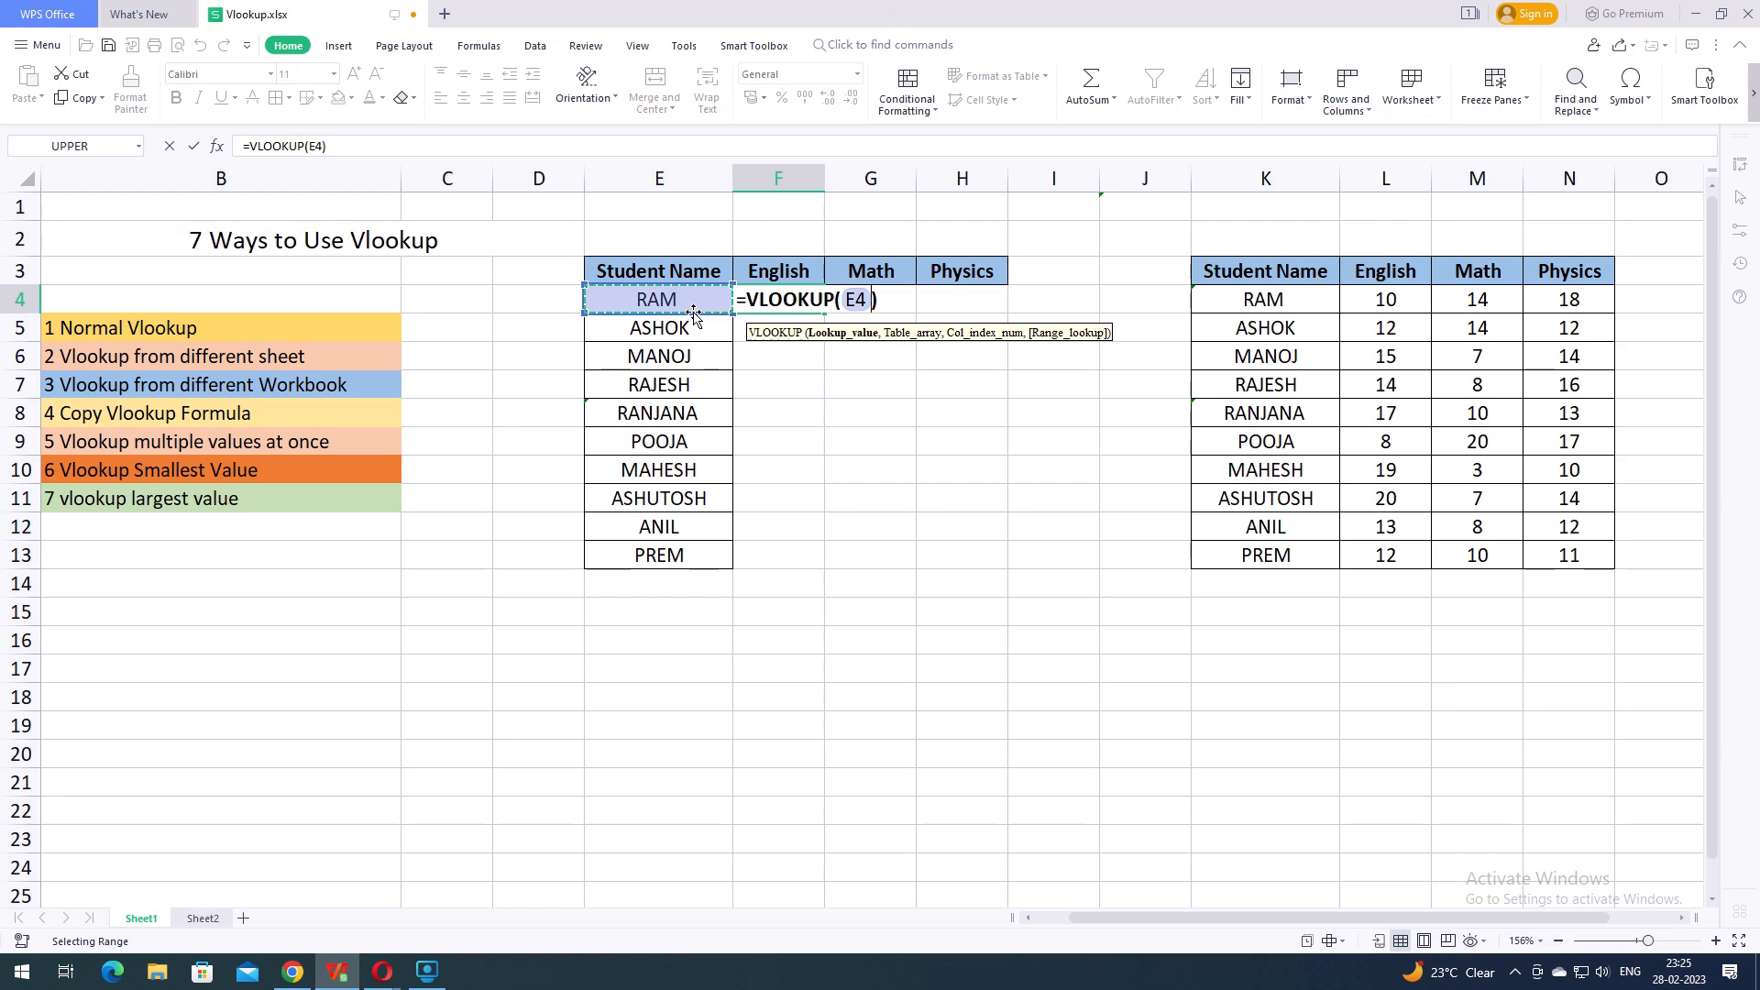
{"action": "type", "text": ","}
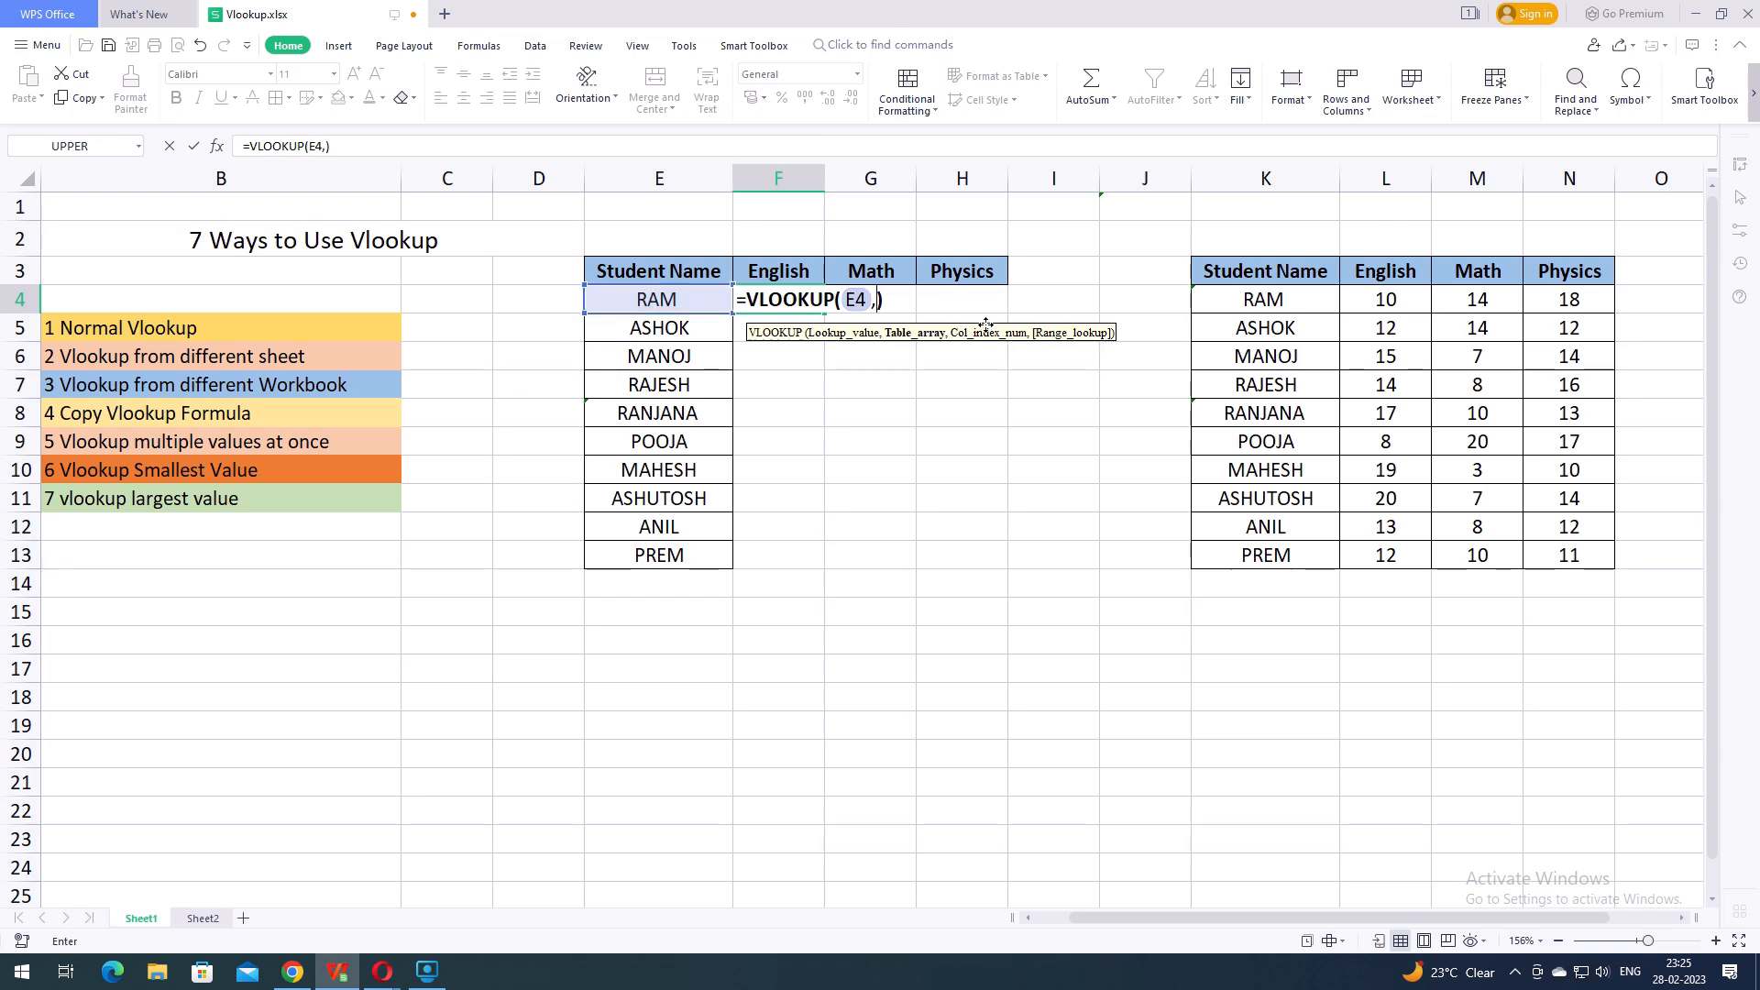
Use the marks table K3:N13 including its headers as the table array, locked as the absolute reference $K$3:$N$13
{"action": "left_click", "coordinate": [1230, 277]}
{"action": "key", "text": "shift+Right"}
{"action": "key", "text": "shift+Right"}
{"action": "key", "text": "shift+Right"}
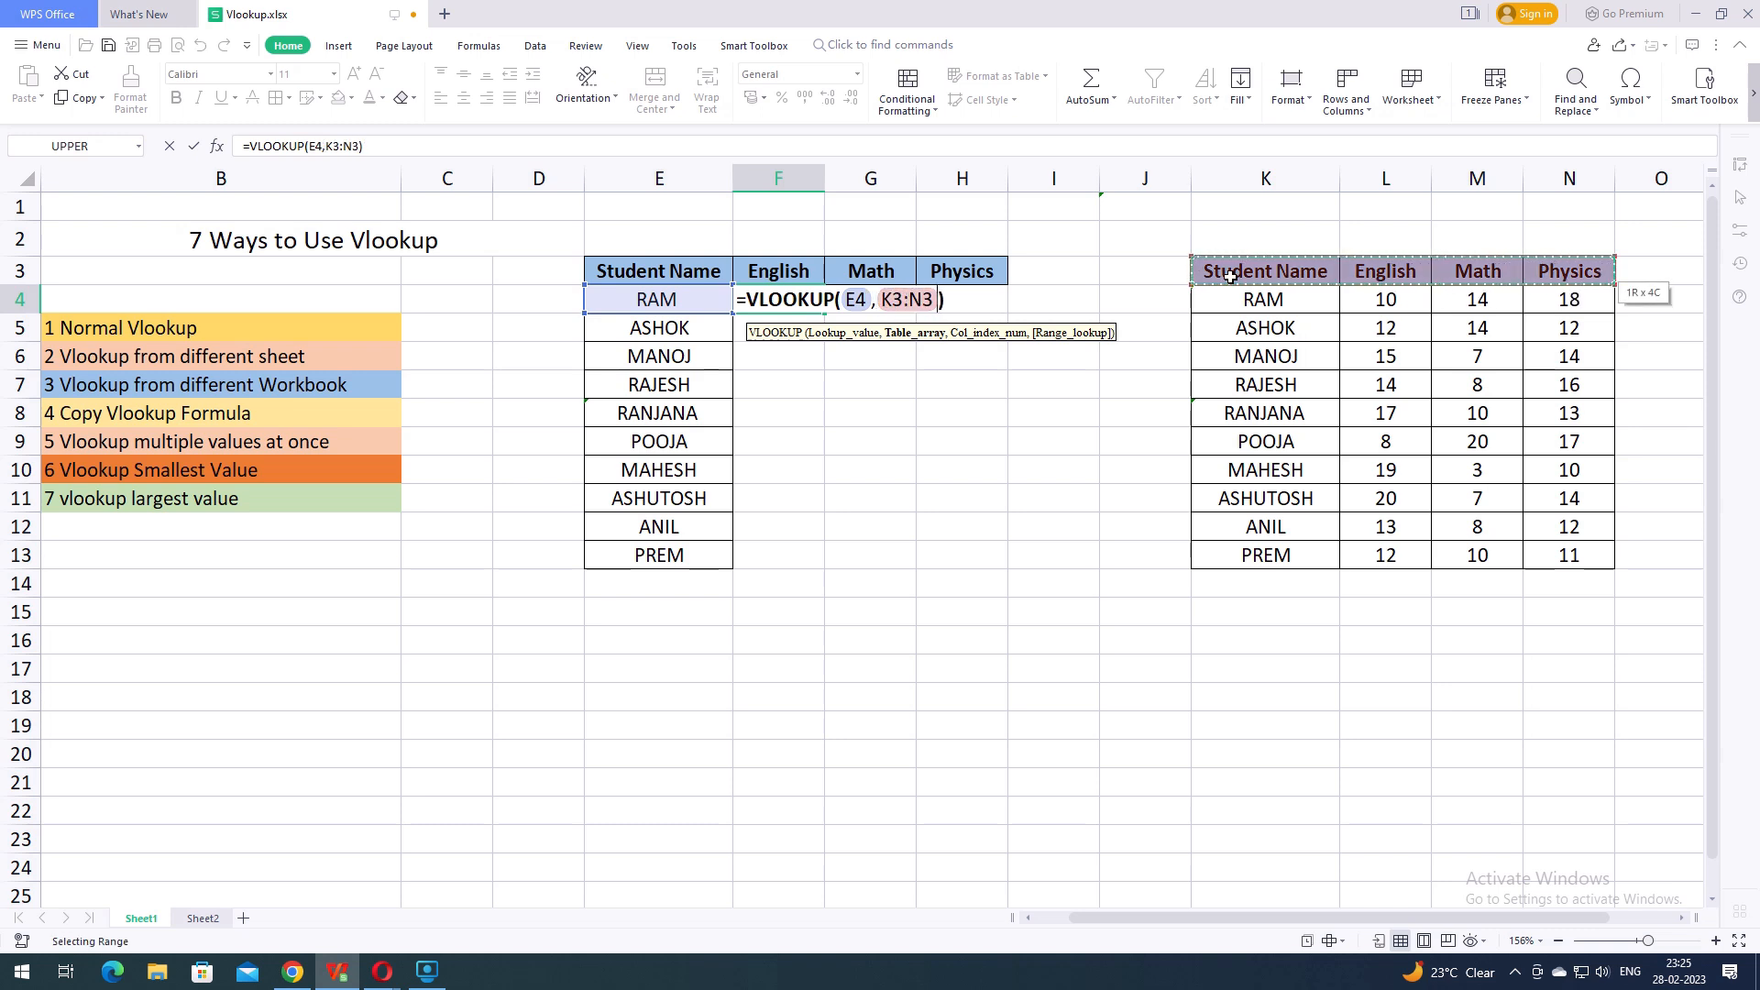
{"action": "key", "text": "shift+Down"}
{"action": "key", "text": "shift+Down"}
{"action": "key", "text": "shift+Down"}
{"action": "key", "text": "shift+Down"}
{"action": "key", "text": "shift+Down"}
{"action": "key", "text": "shift+Down"}
{"action": "key", "text": "shift+Down"}
{"action": "key", "text": "shift+Down"}
{"action": "key", "text": "shift+Down"}
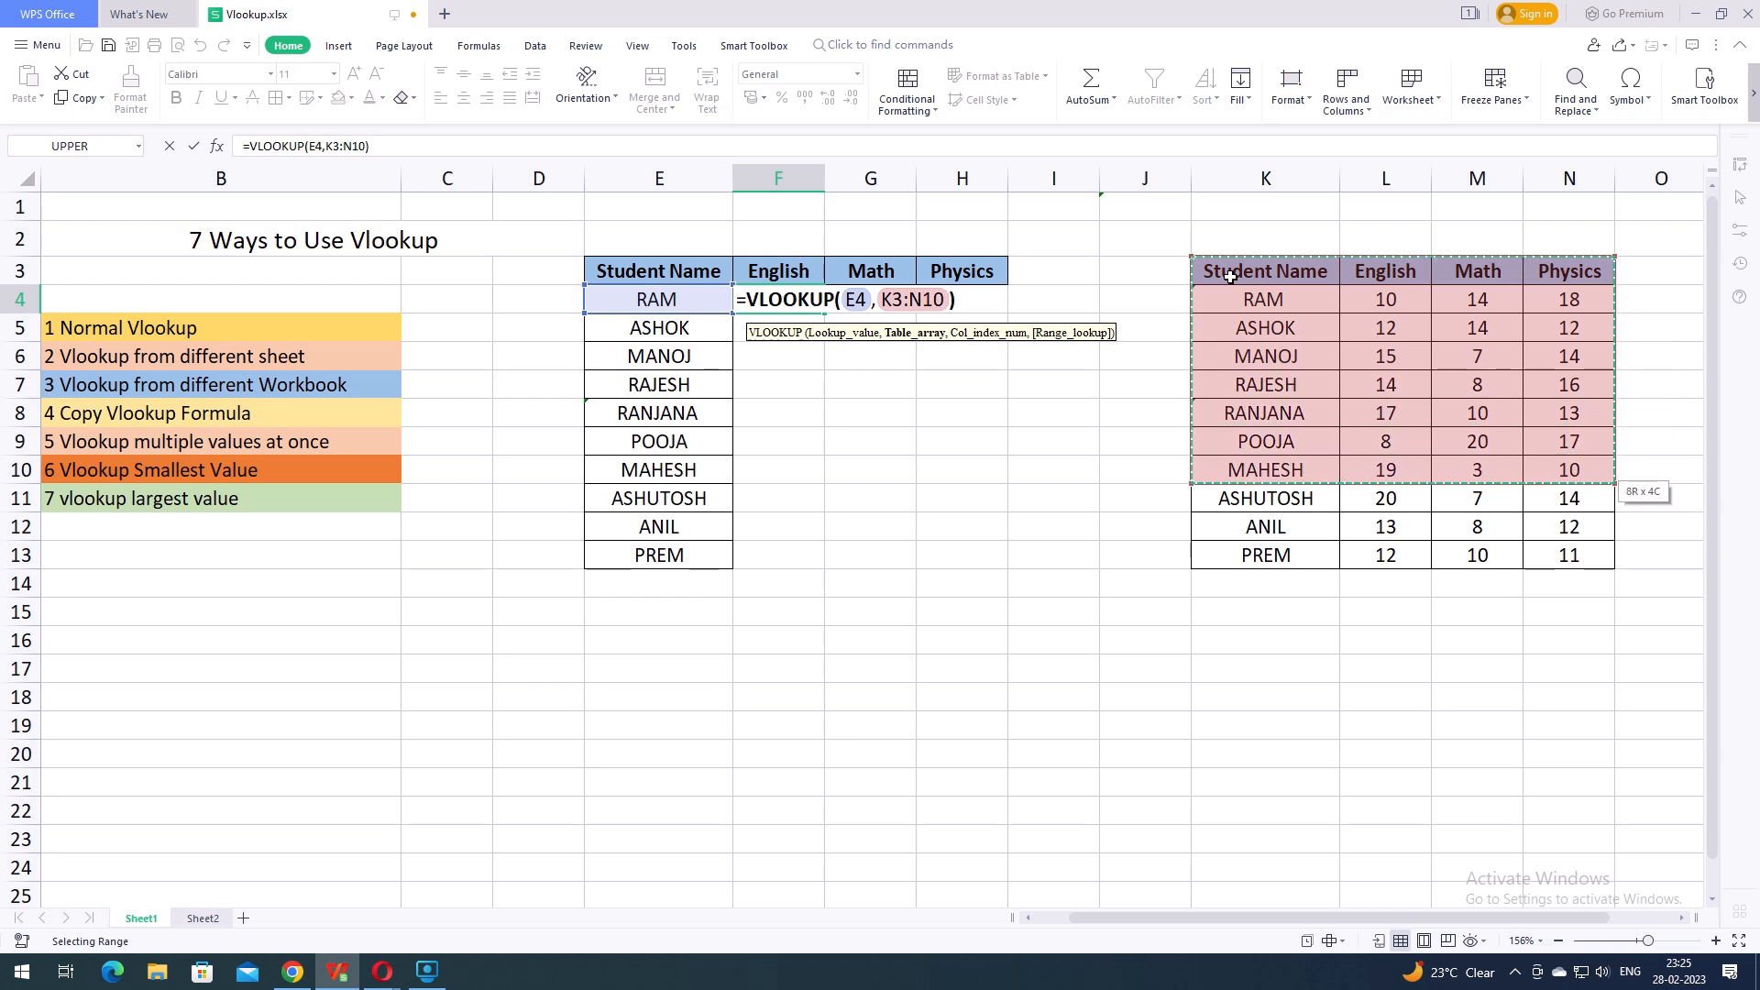
{"action": "key", "text": "shift+Down"}
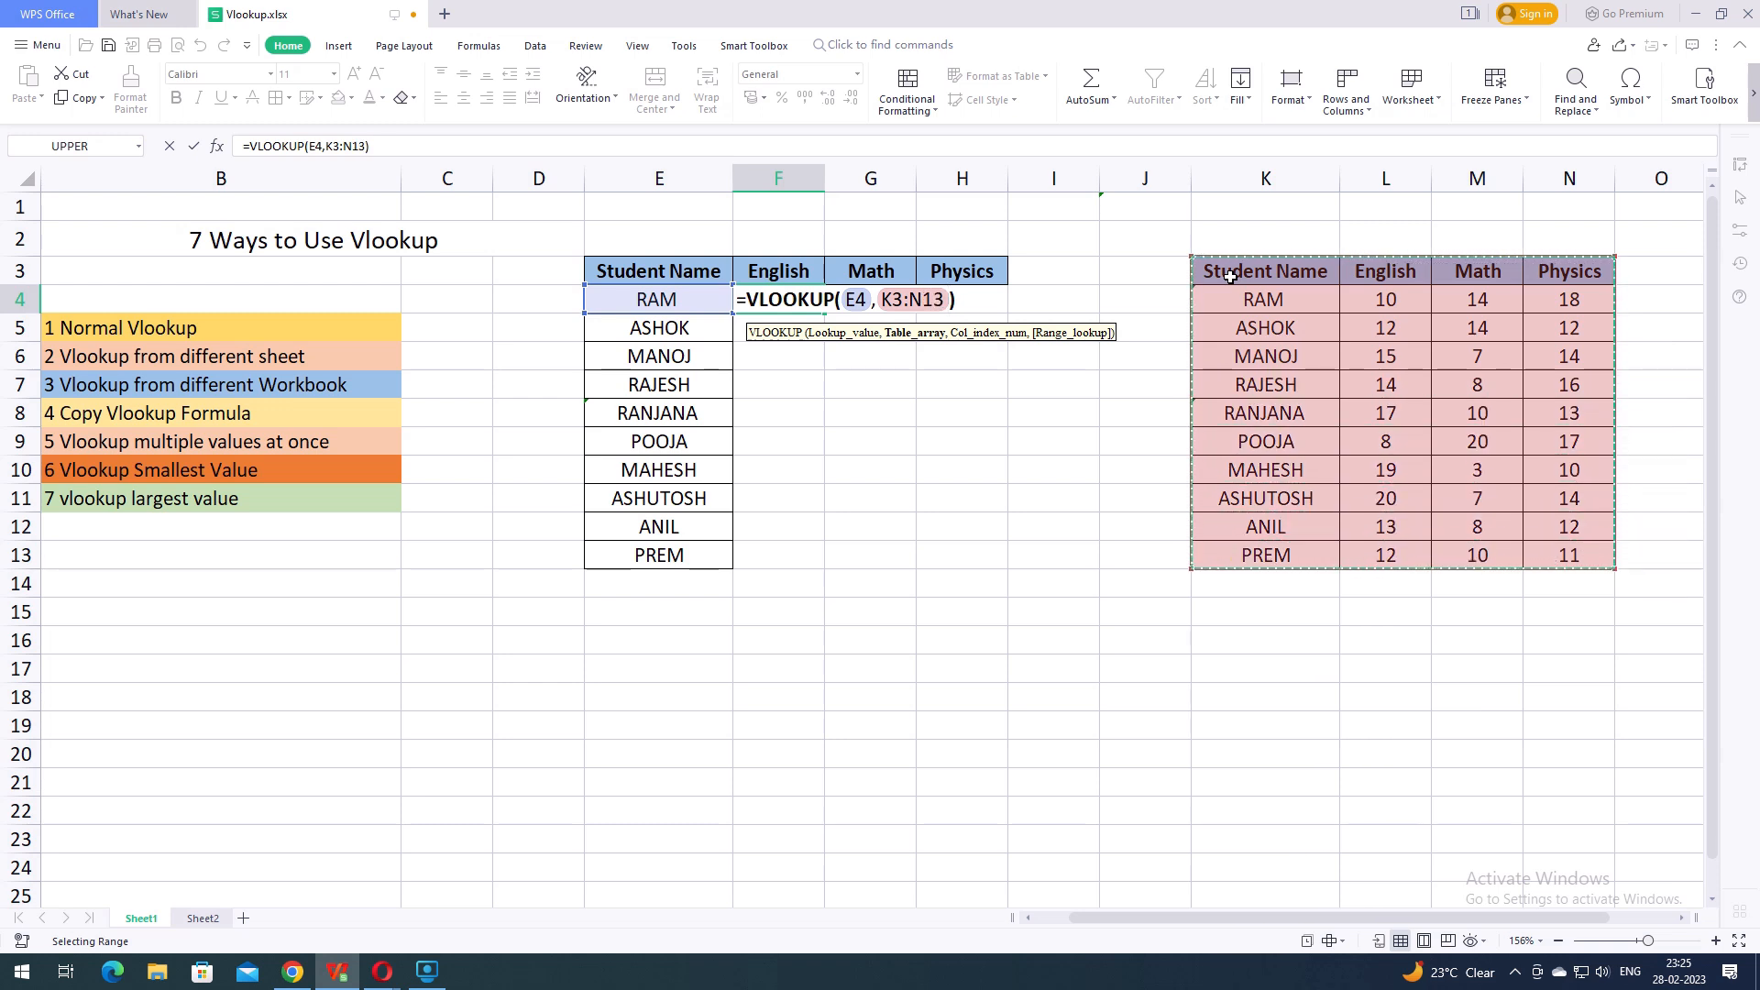
{"action": "key", "text": "F4"}
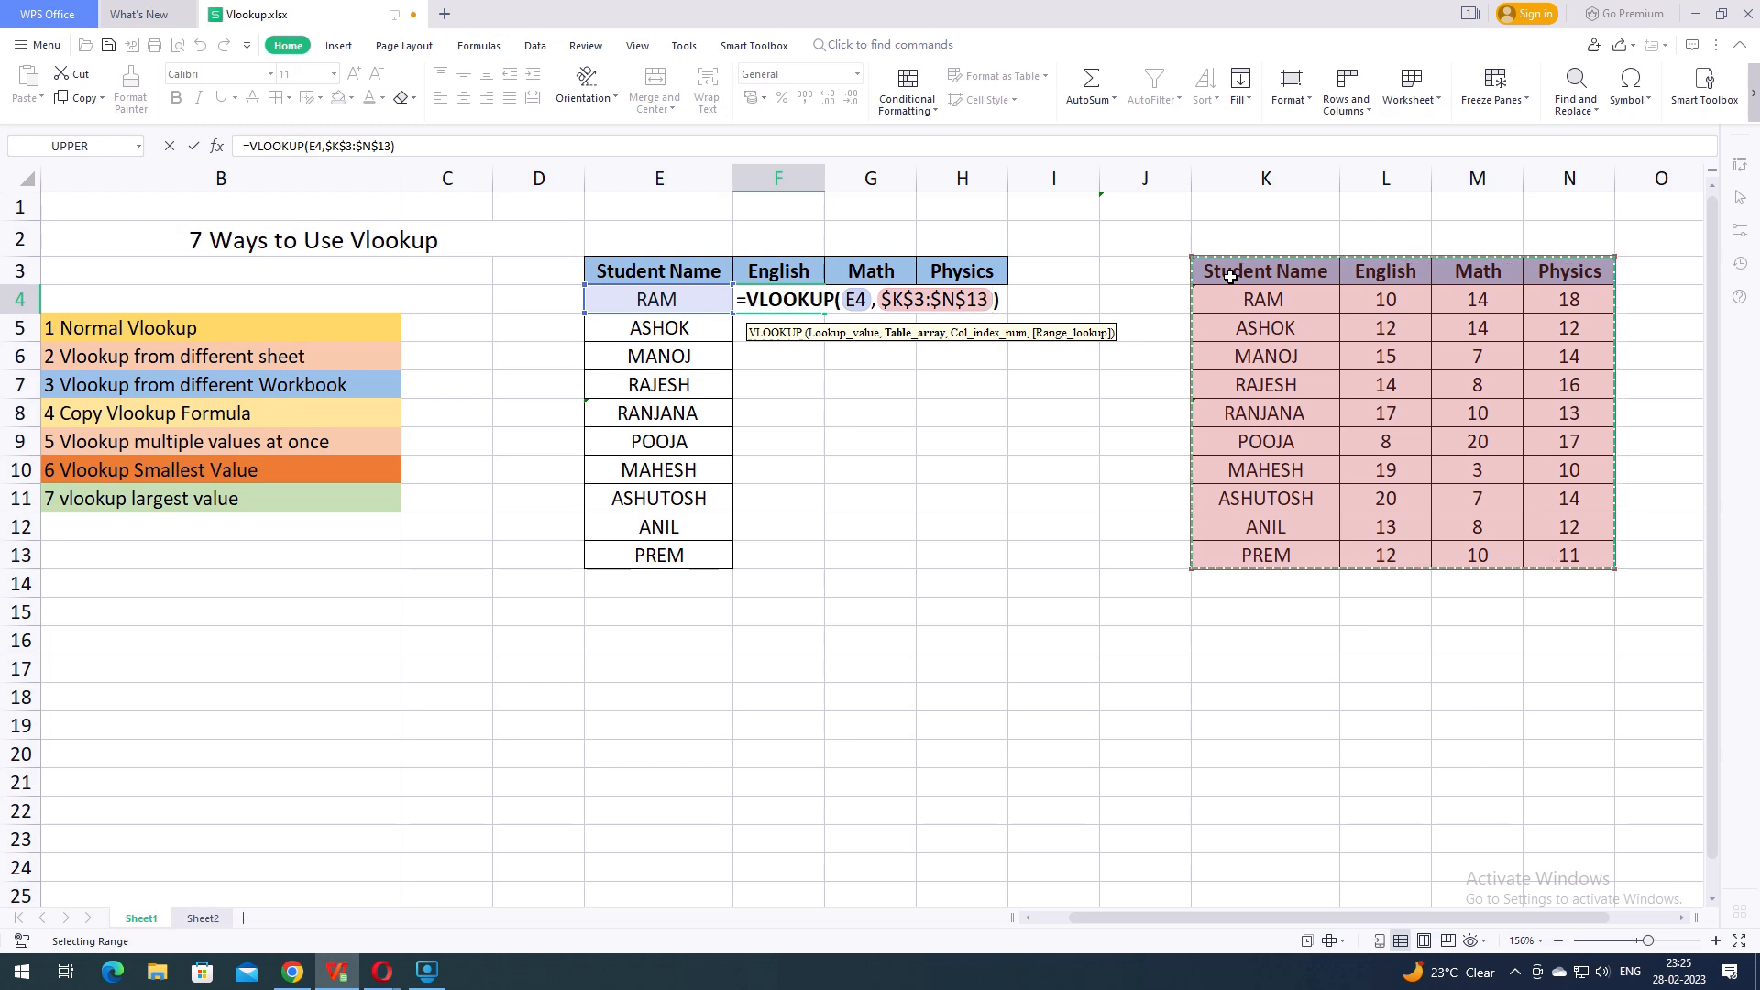
Complete the VLOOKUP in F4 with column index 2 and range lookup 0, and reselect that cell
{"action": "type", "text": ","}
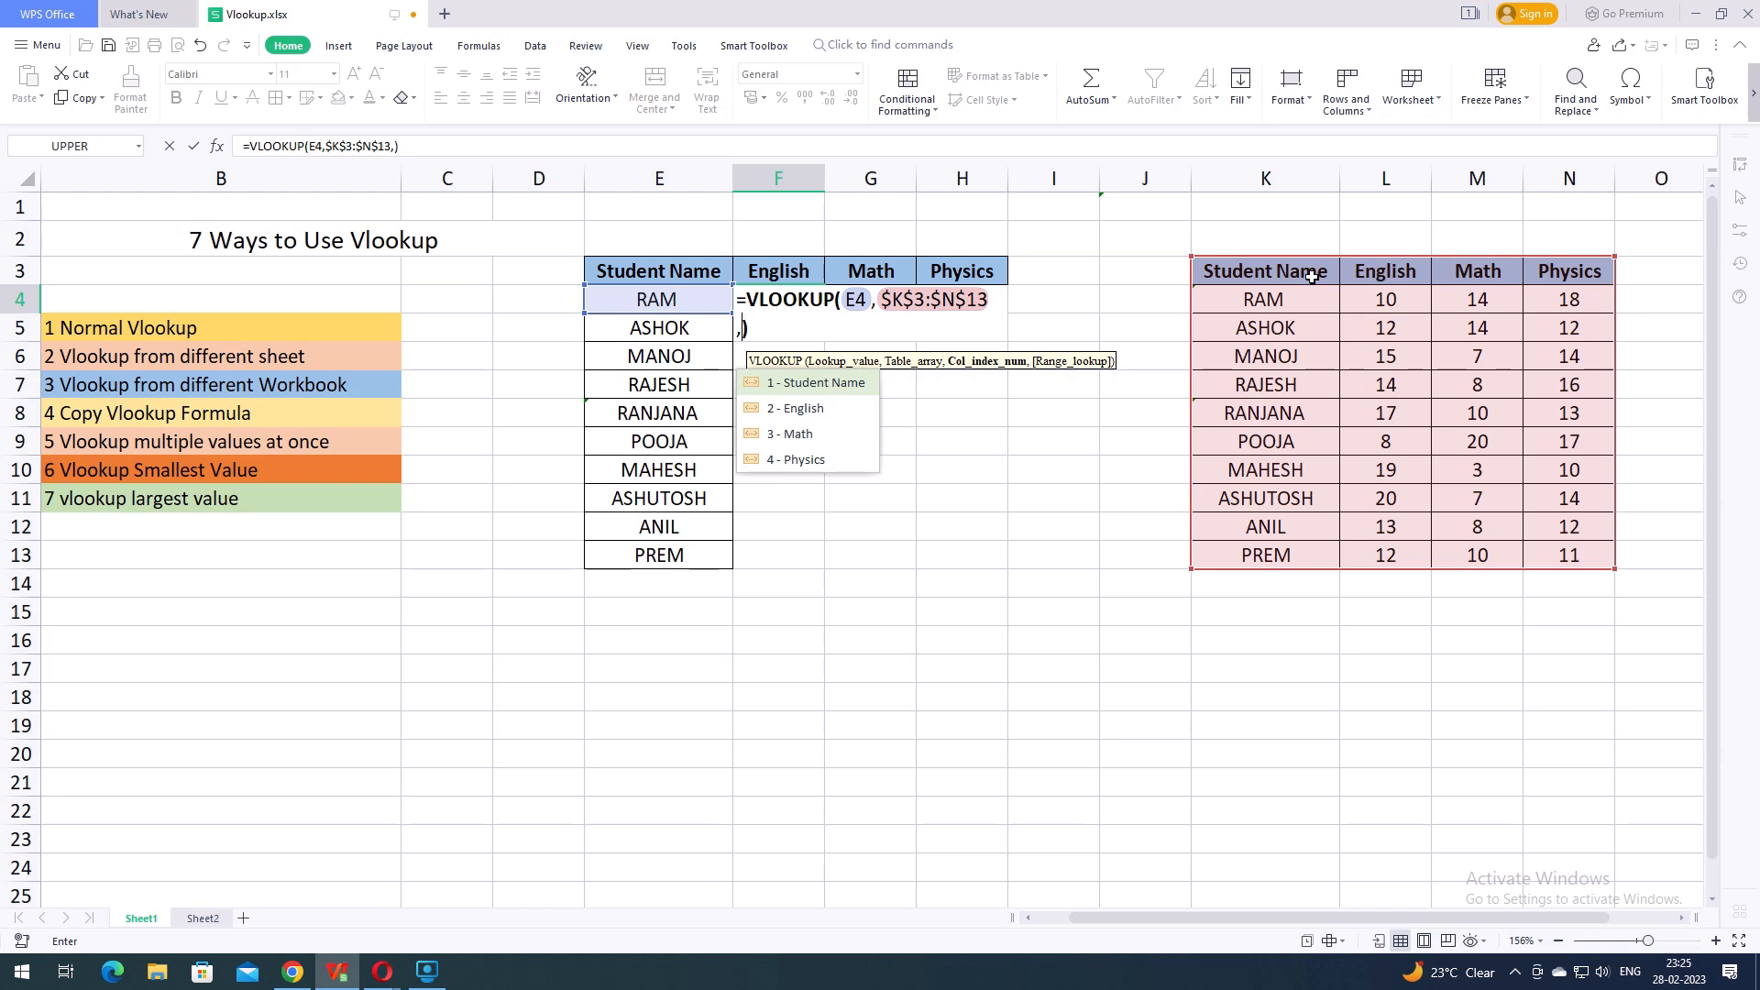
{"action": "type", "text": "2"}
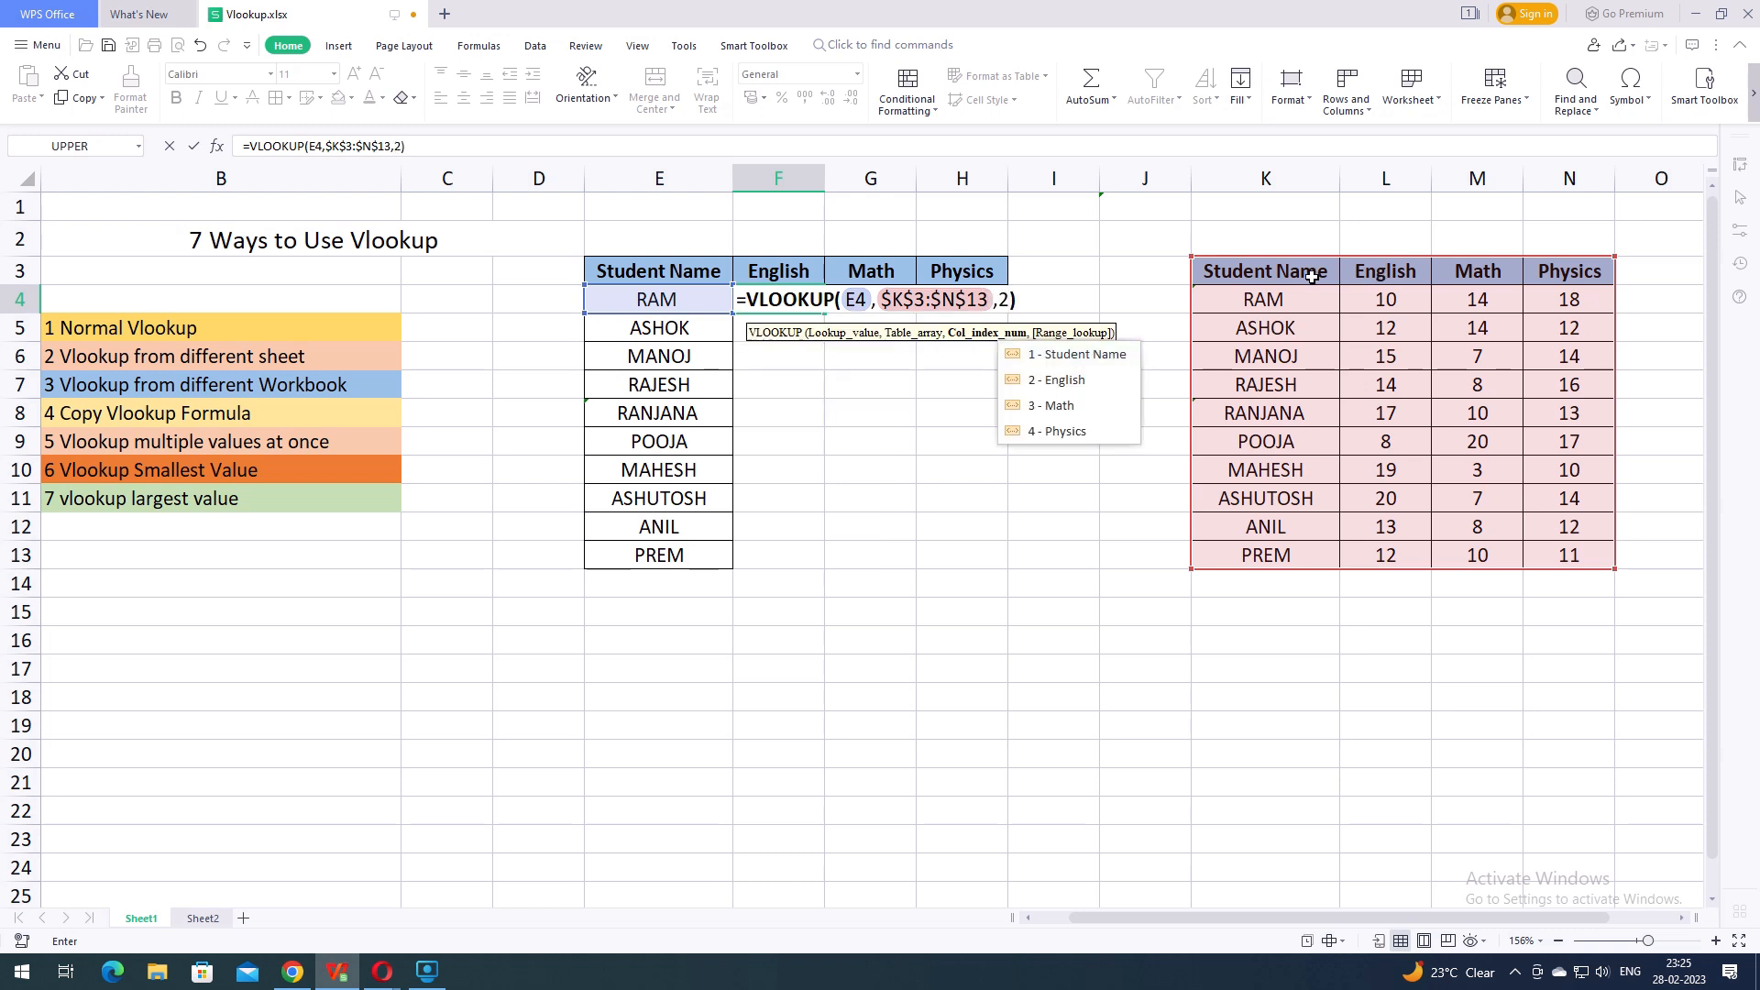
{"action": "type", "text": ","}
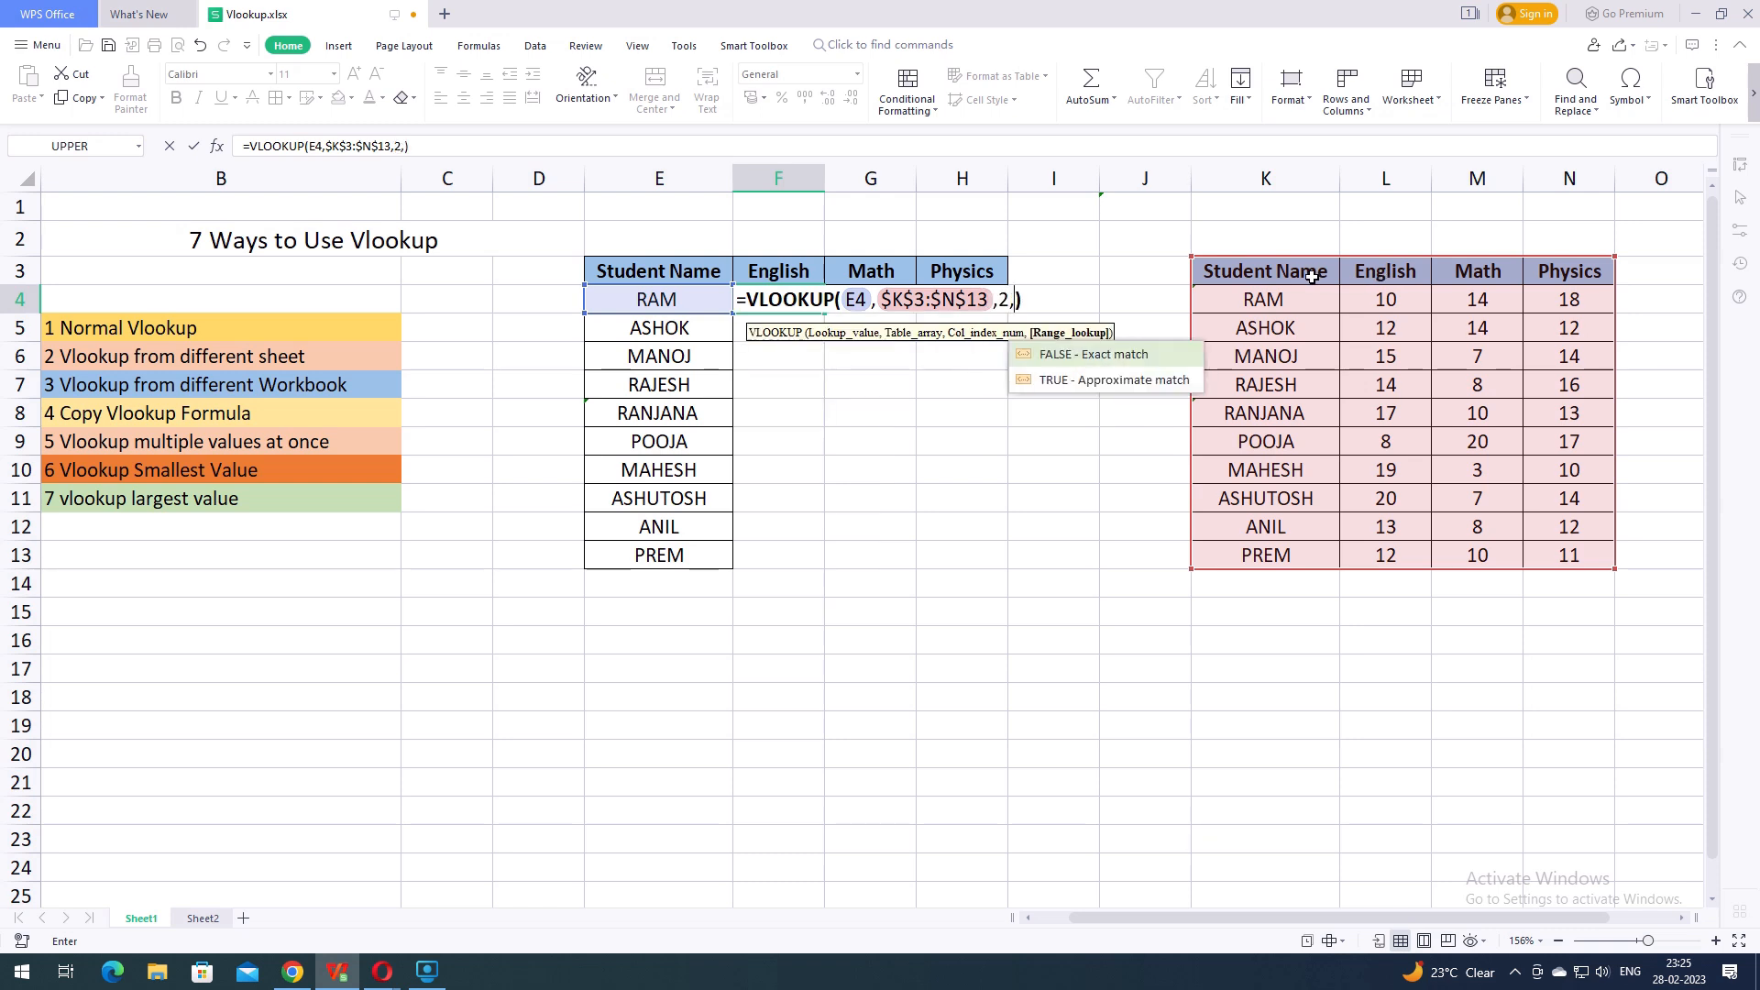
{"action": "type", "text": "0"}
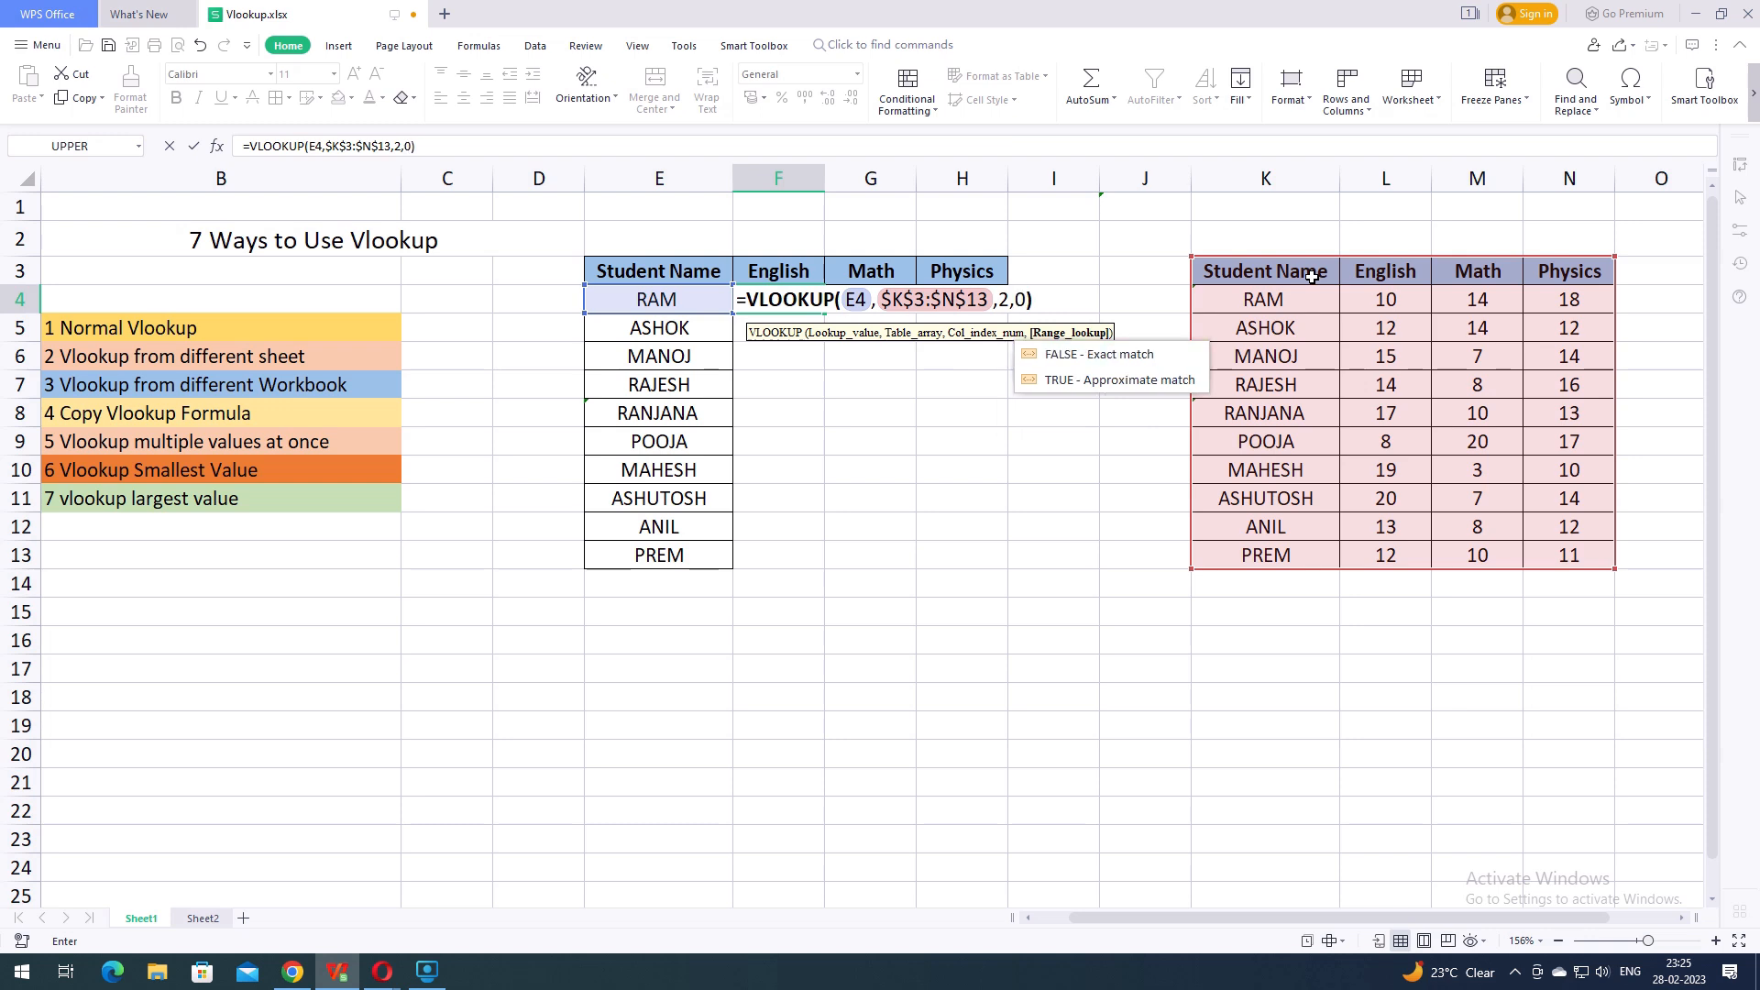
{"action": "key", "text": "Return"}
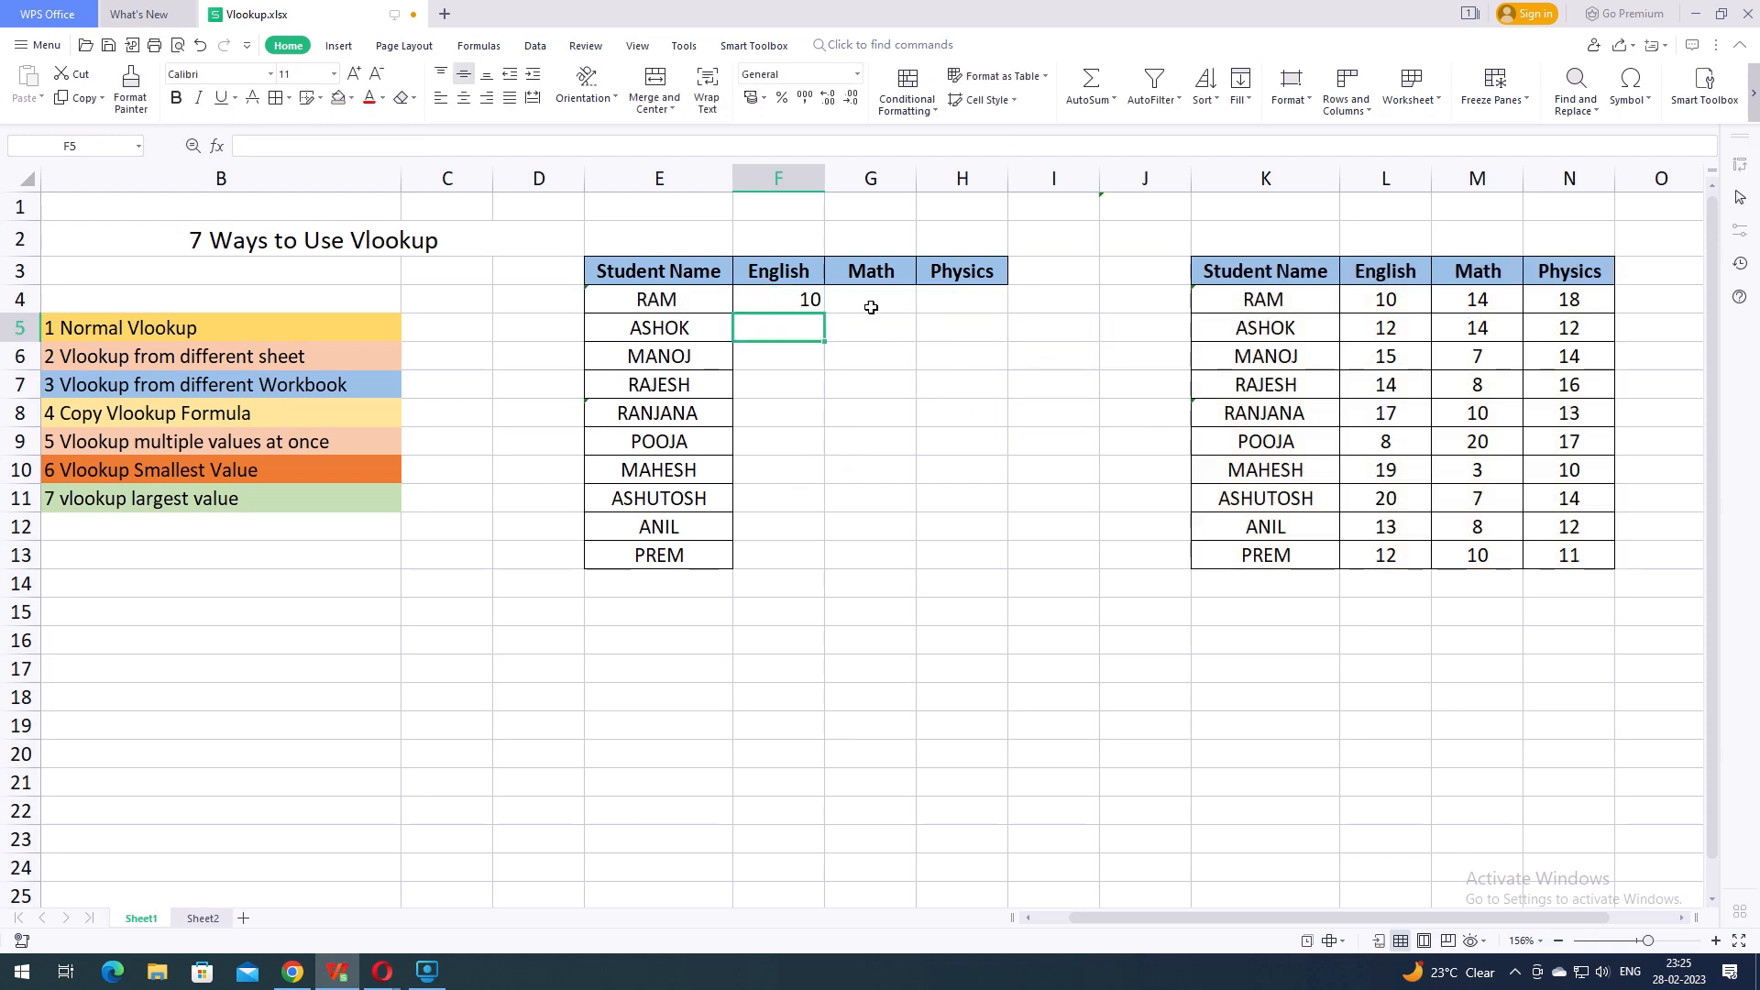
{"action": "left_click", "coordinate": [803, 299]}
{"action": "left_click", "coordinate": [784, 325]}
{"action": "left_click", "coordinate": [785, 294]}
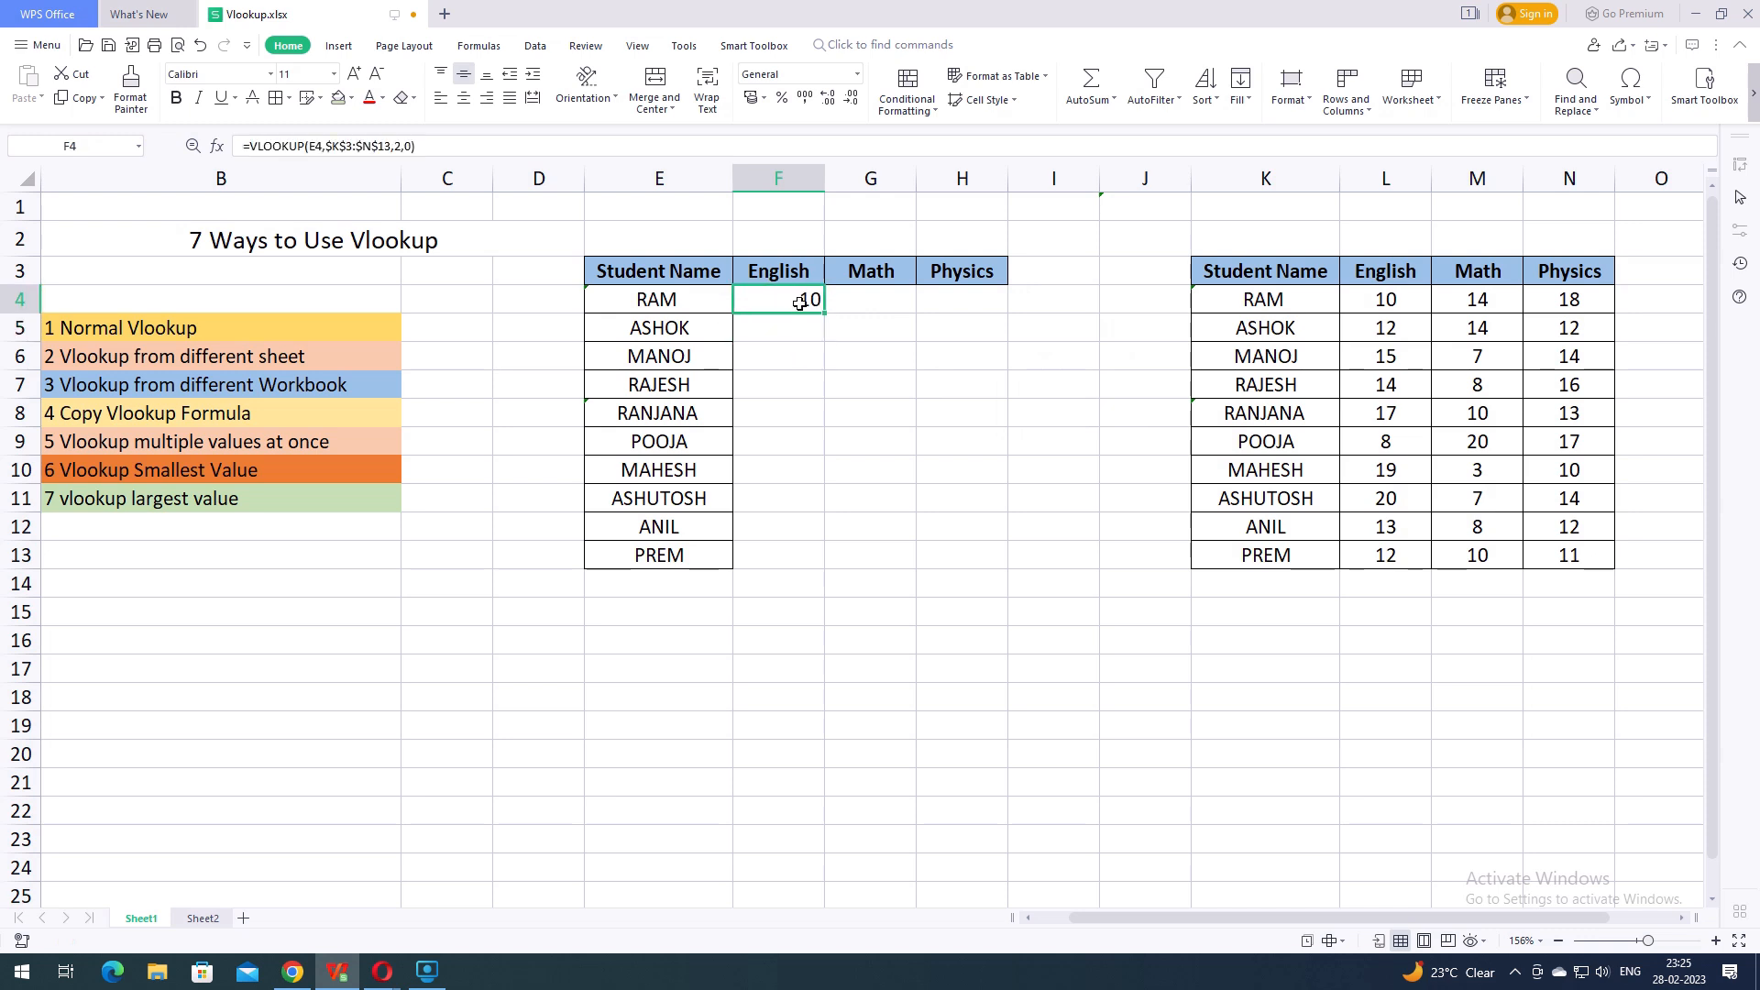
Check the F4 result against the English mark in L4, and review the entry for VLOOKUP from a different sheet
{"action": "left_click", "coordinate": [1400, 308]}
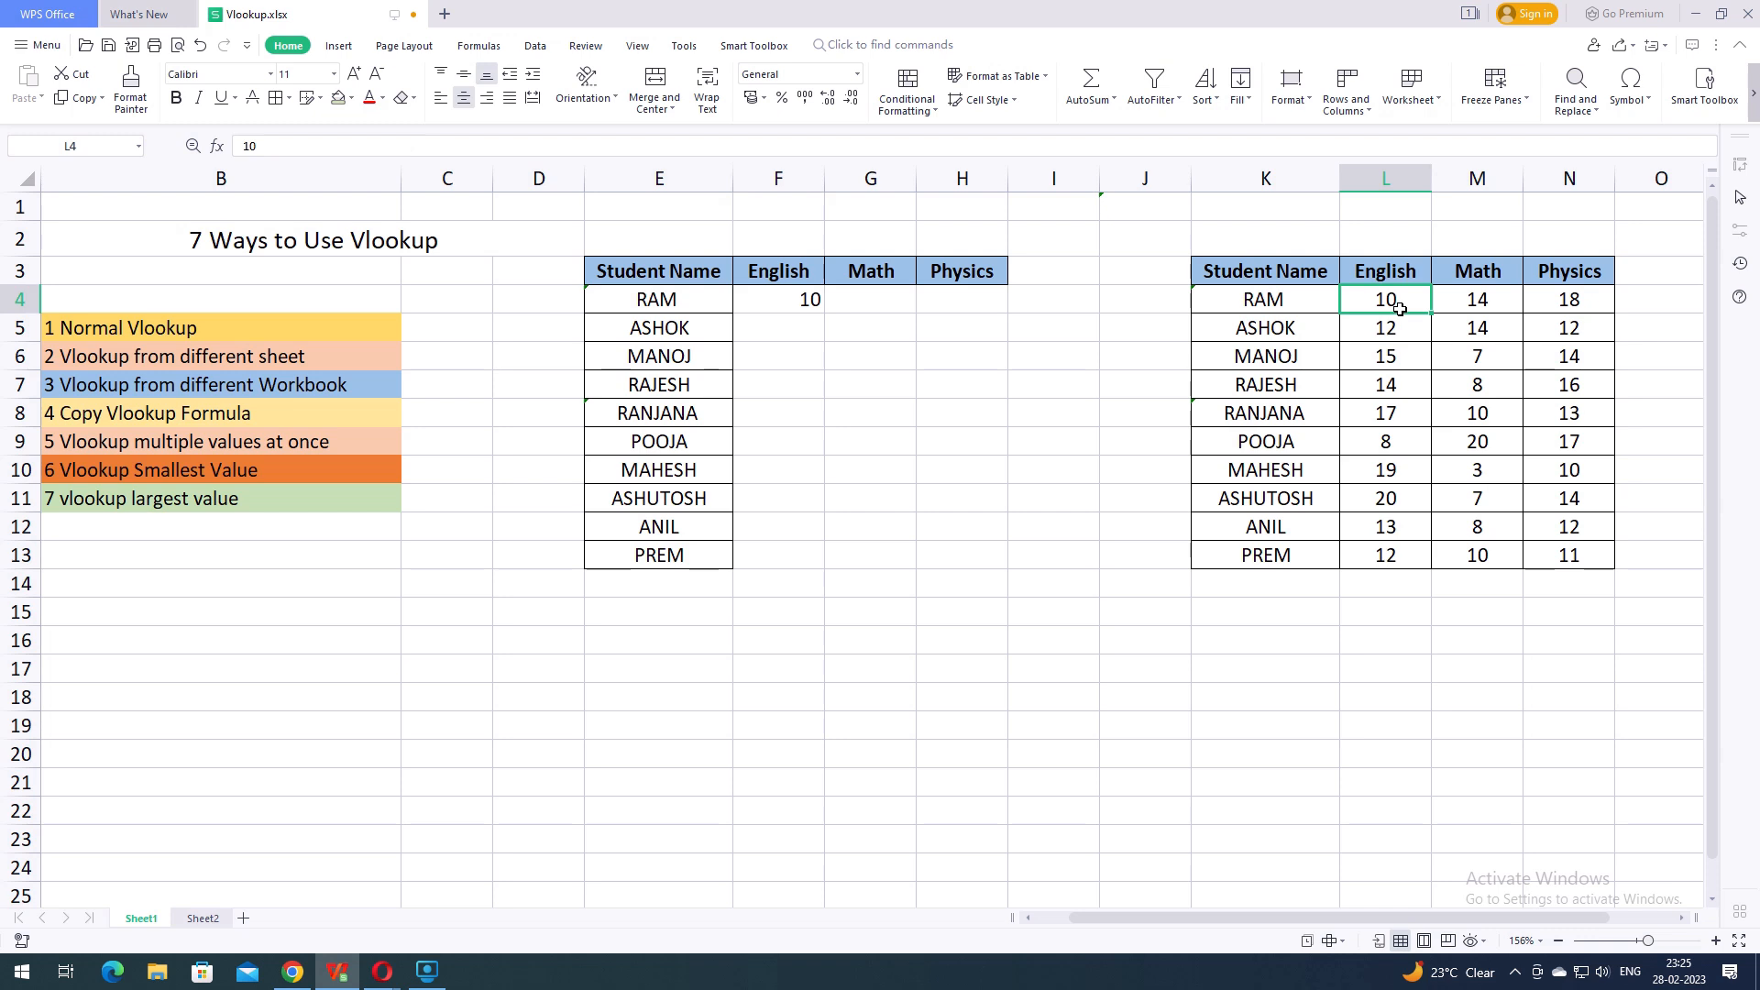
{"action": "left_click", "coordinate": [798, 310]}
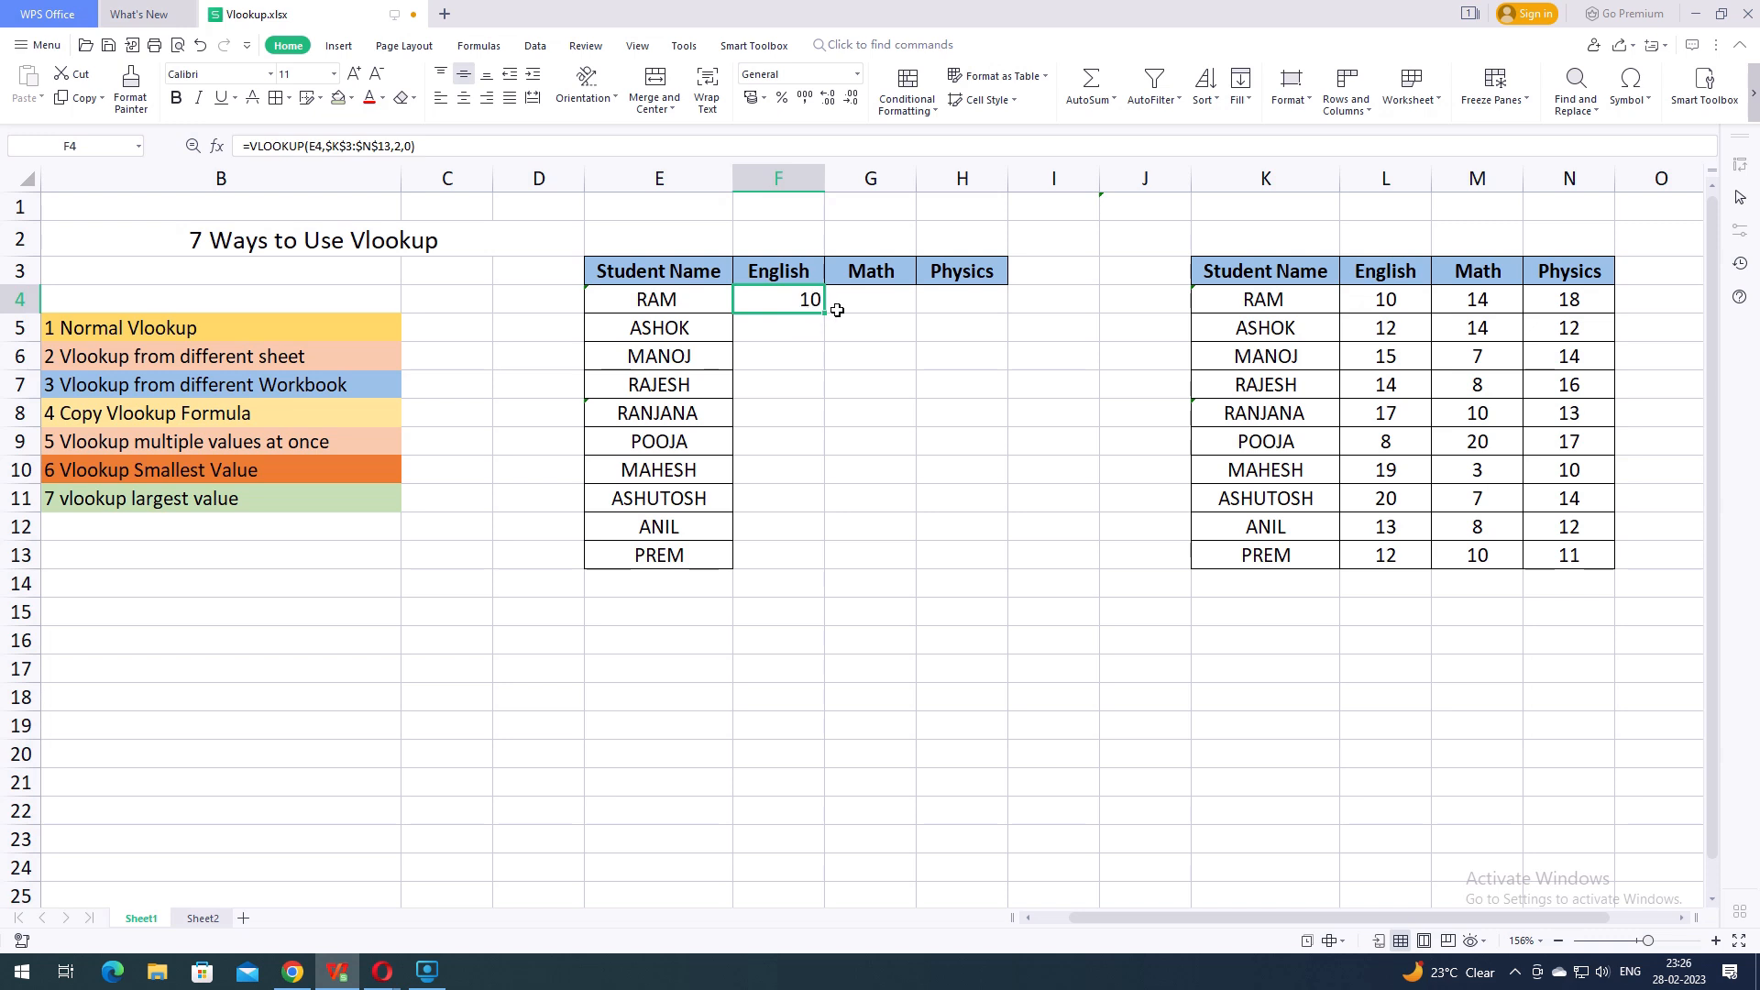
{"action": "left_click", "coordinate": [792, 322]}
{"action": "left_click", "coordinate": [798, 299]}
{"action": "left_click", "coordinate": [265, 356]}
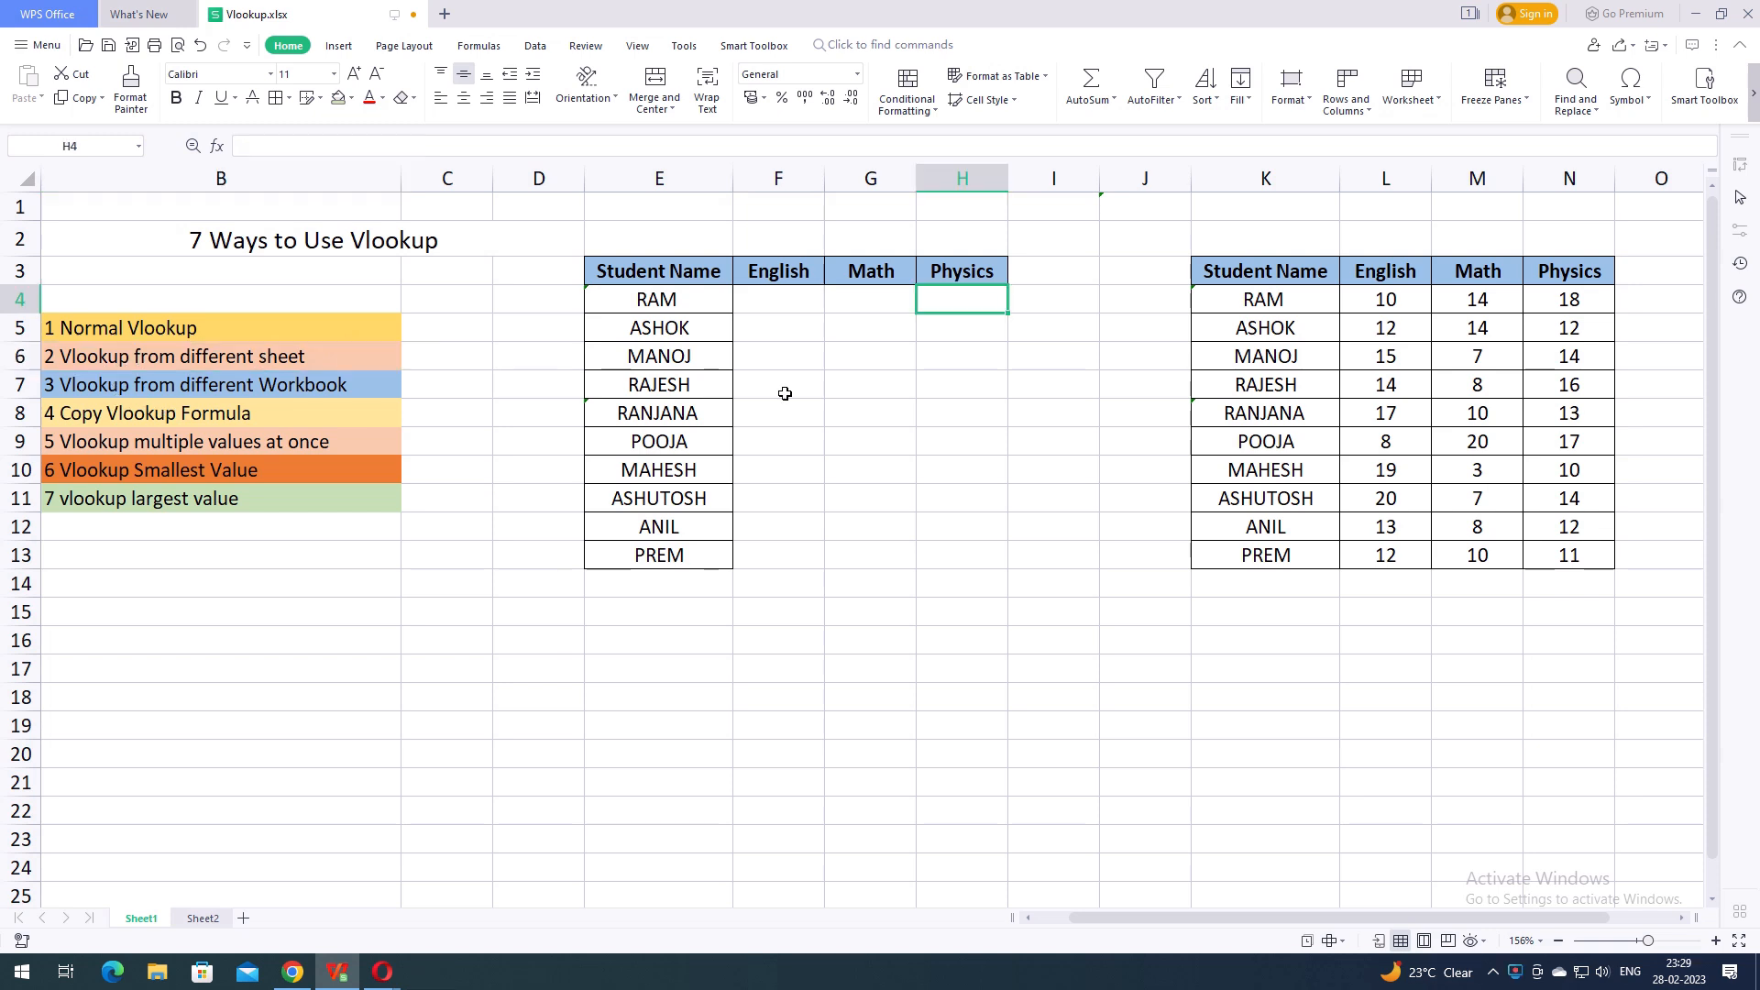
{"action": "left_click", "coordinate": [855, 303]}
{"action": "left_click", "coordinate": [971, 306]}
{"action": "left_click", "coordinate": [286, 363]}
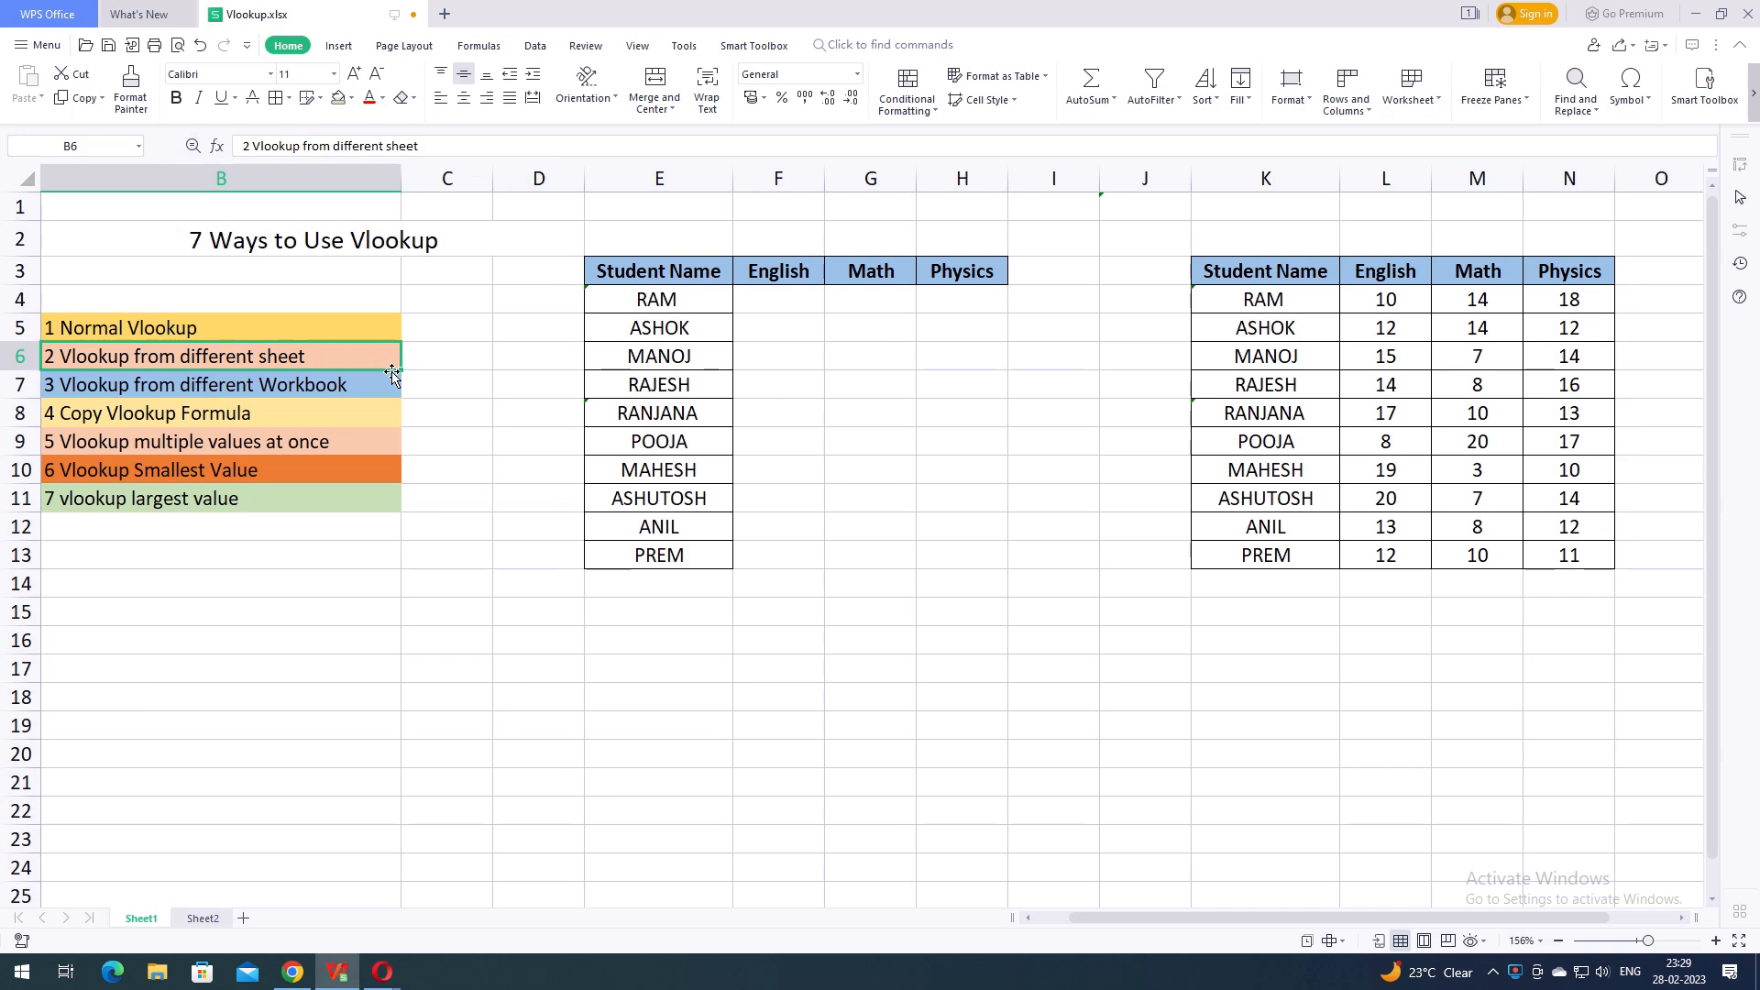
Start a VLOOKUP formula in H4 under Physics with the student name in E4 as the lookup value
{"action": "left_click", "coordinate": [966, 298]}
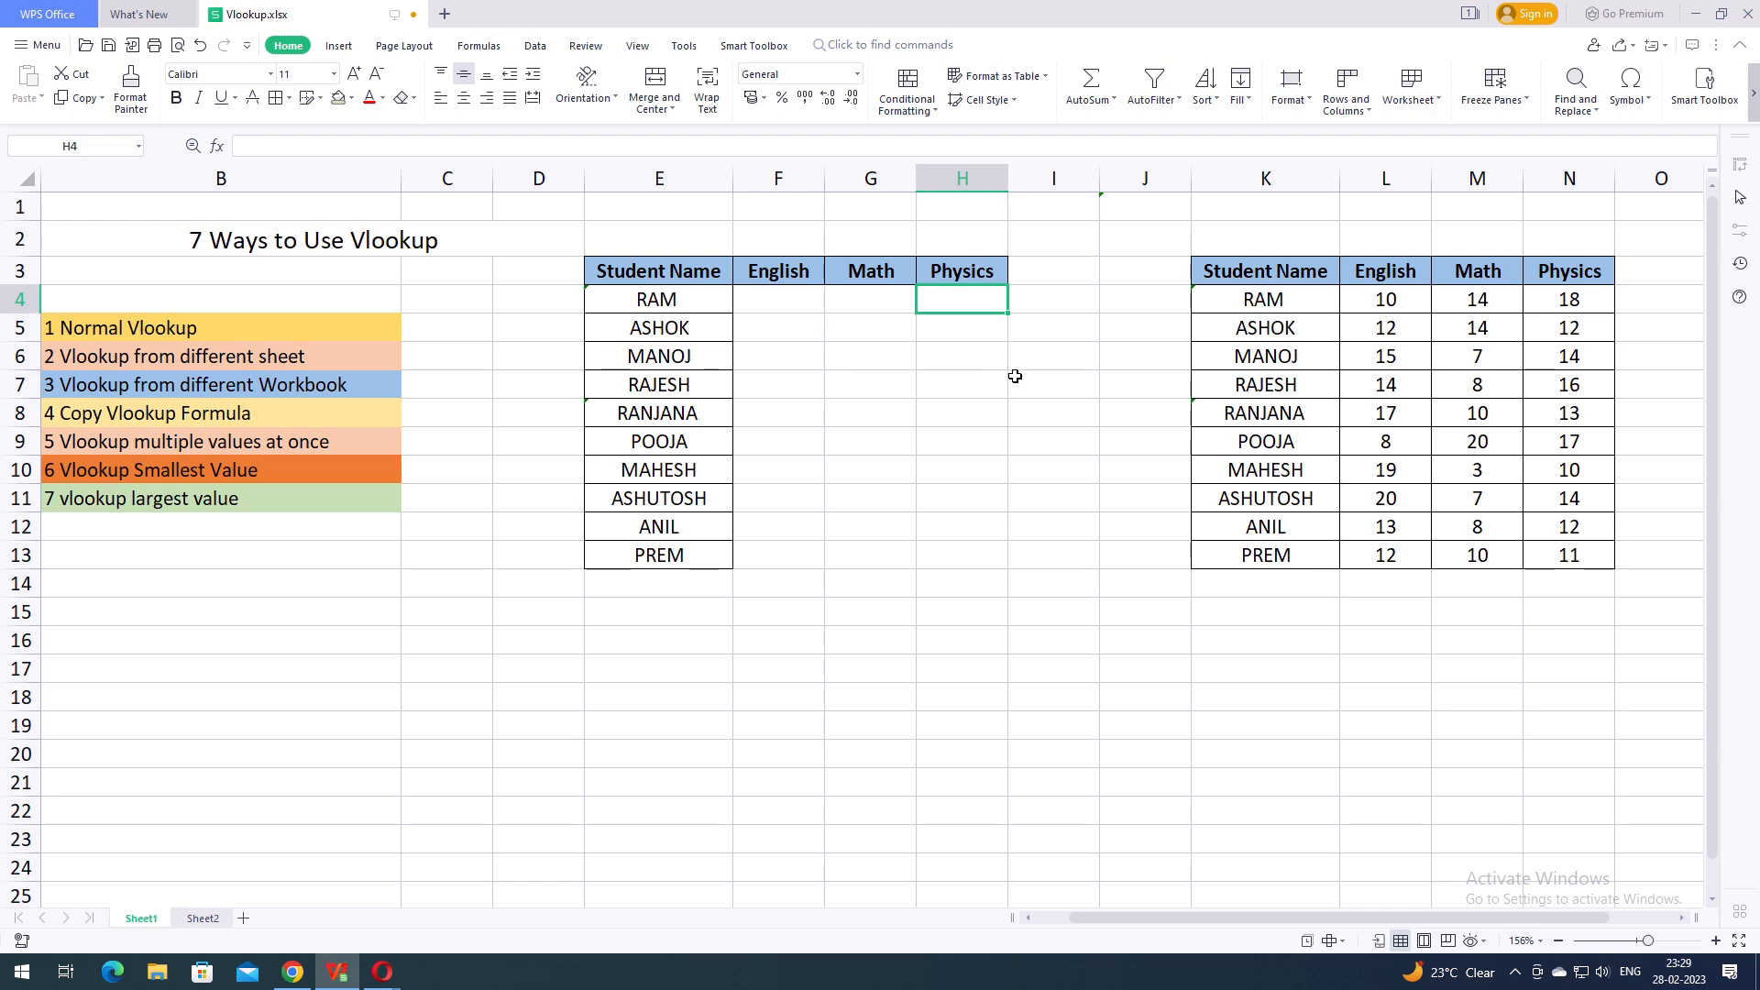
{"action": "type", "text": "=vlo"}
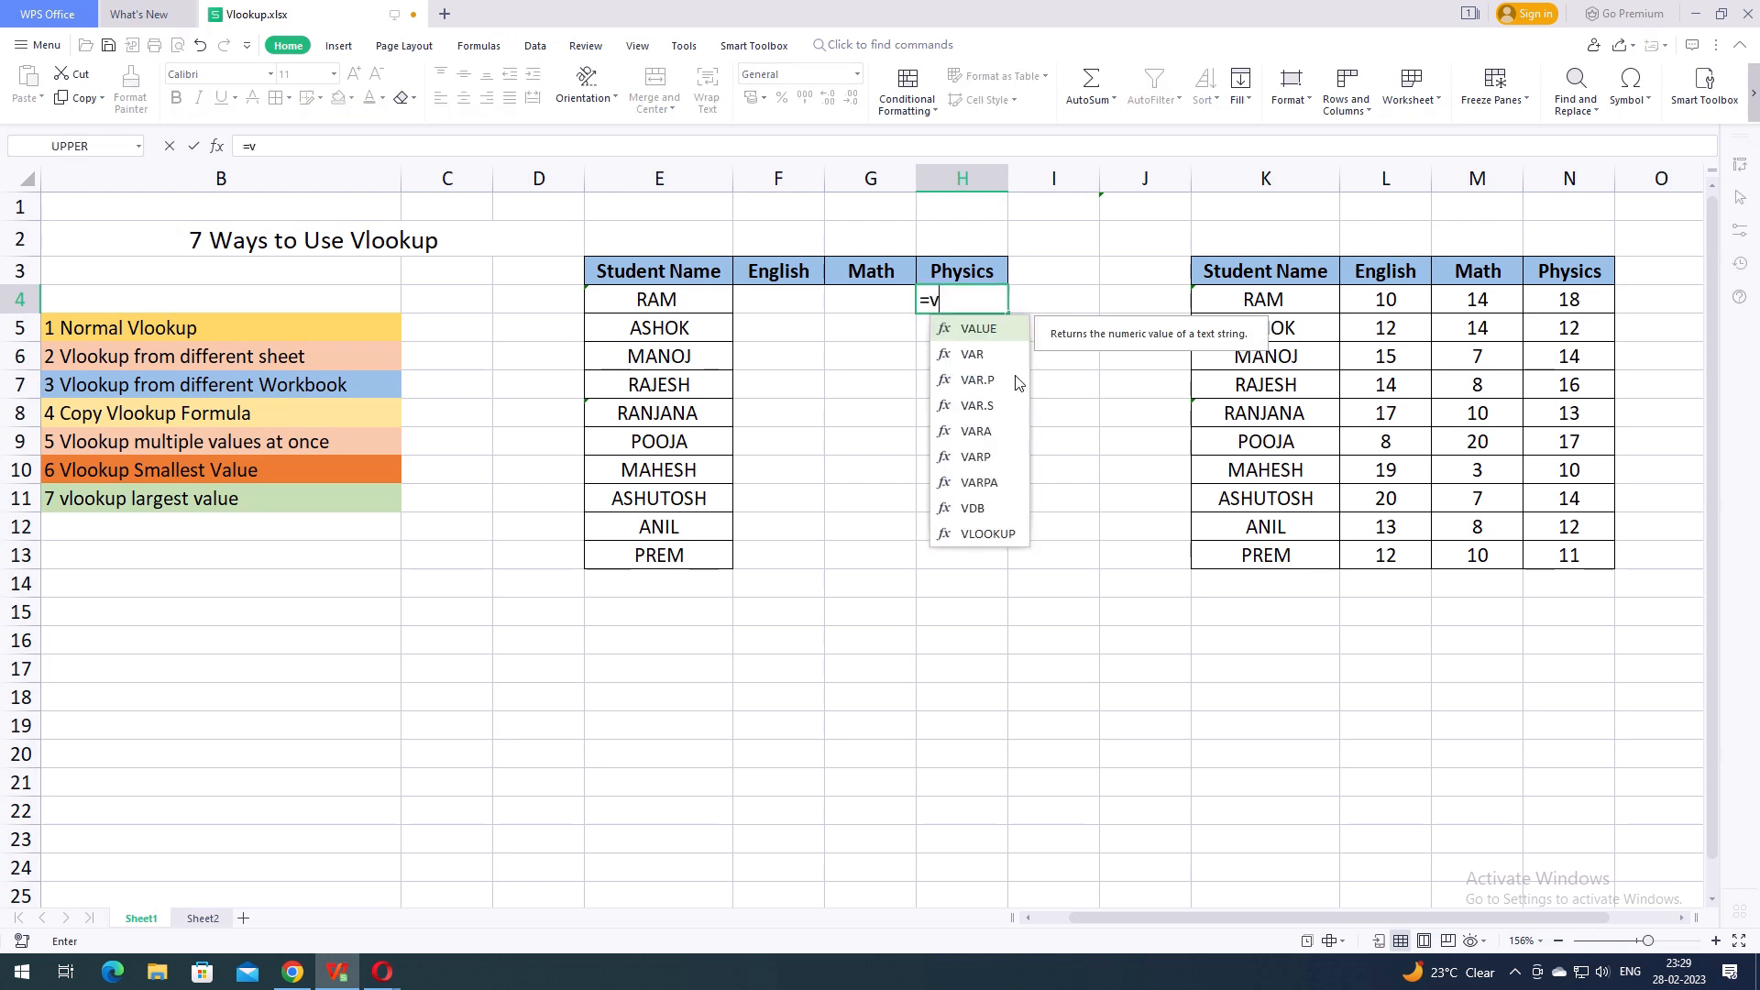
{"action": "key", "text": "Tab"}
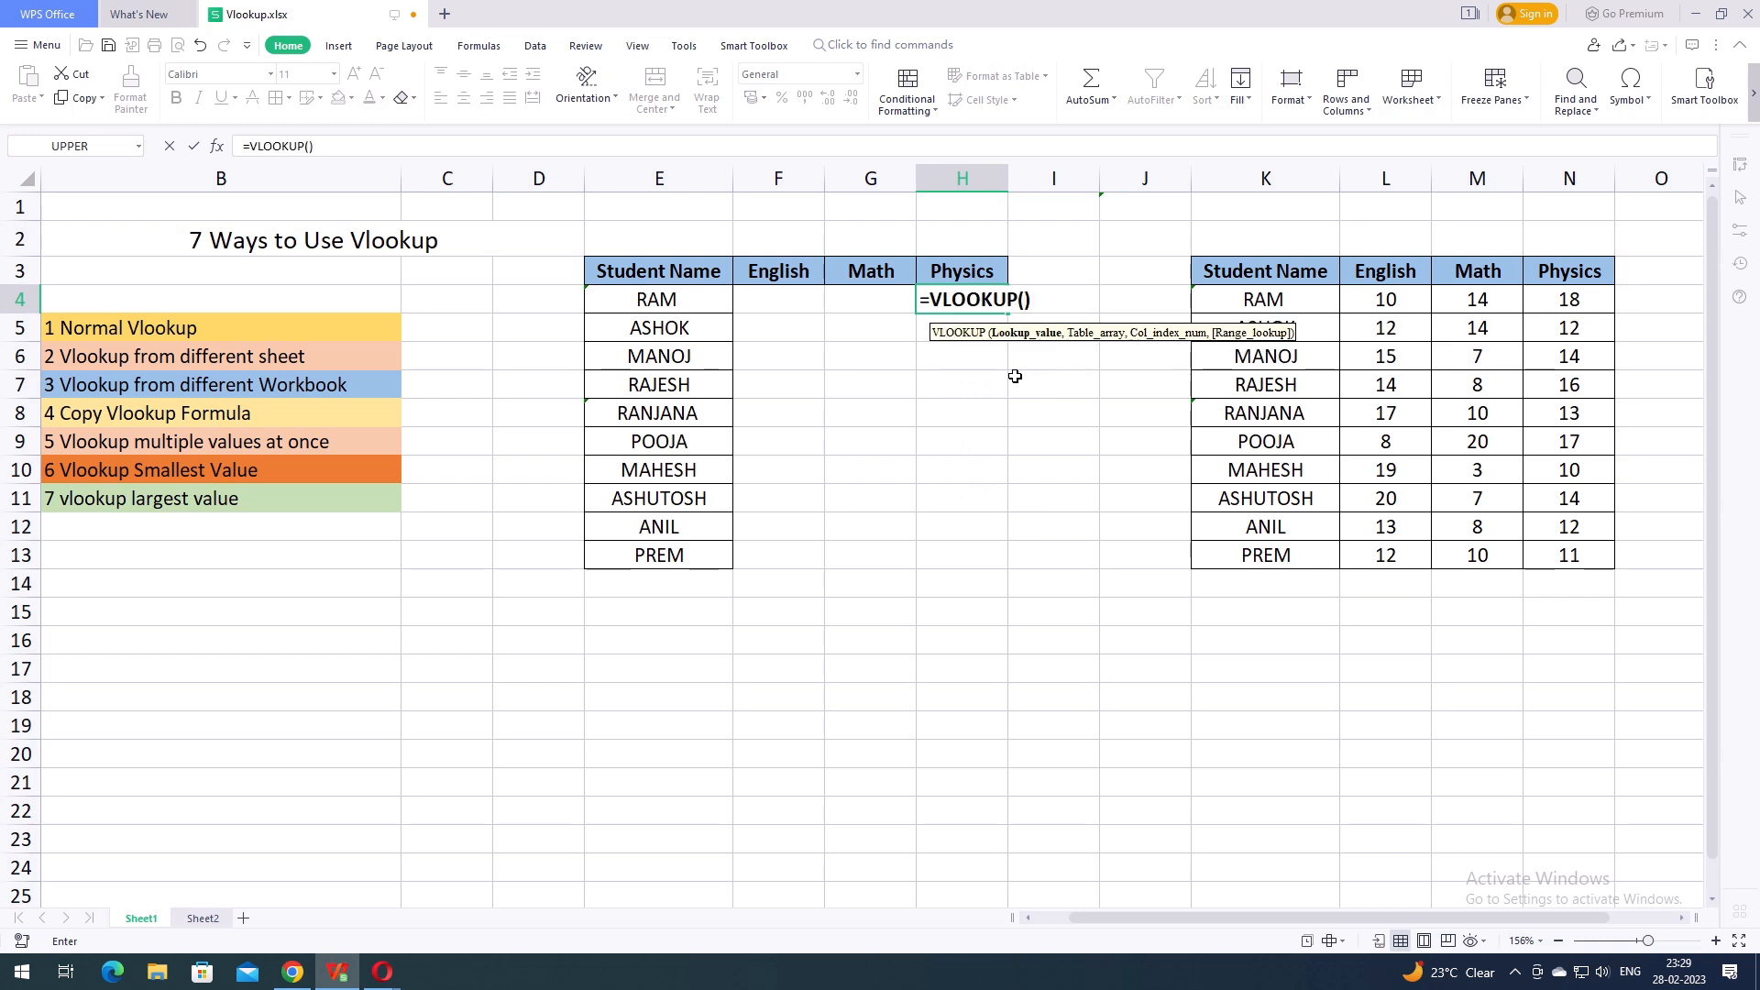
{"action": "left_click", "coordinate": [642, 298]}
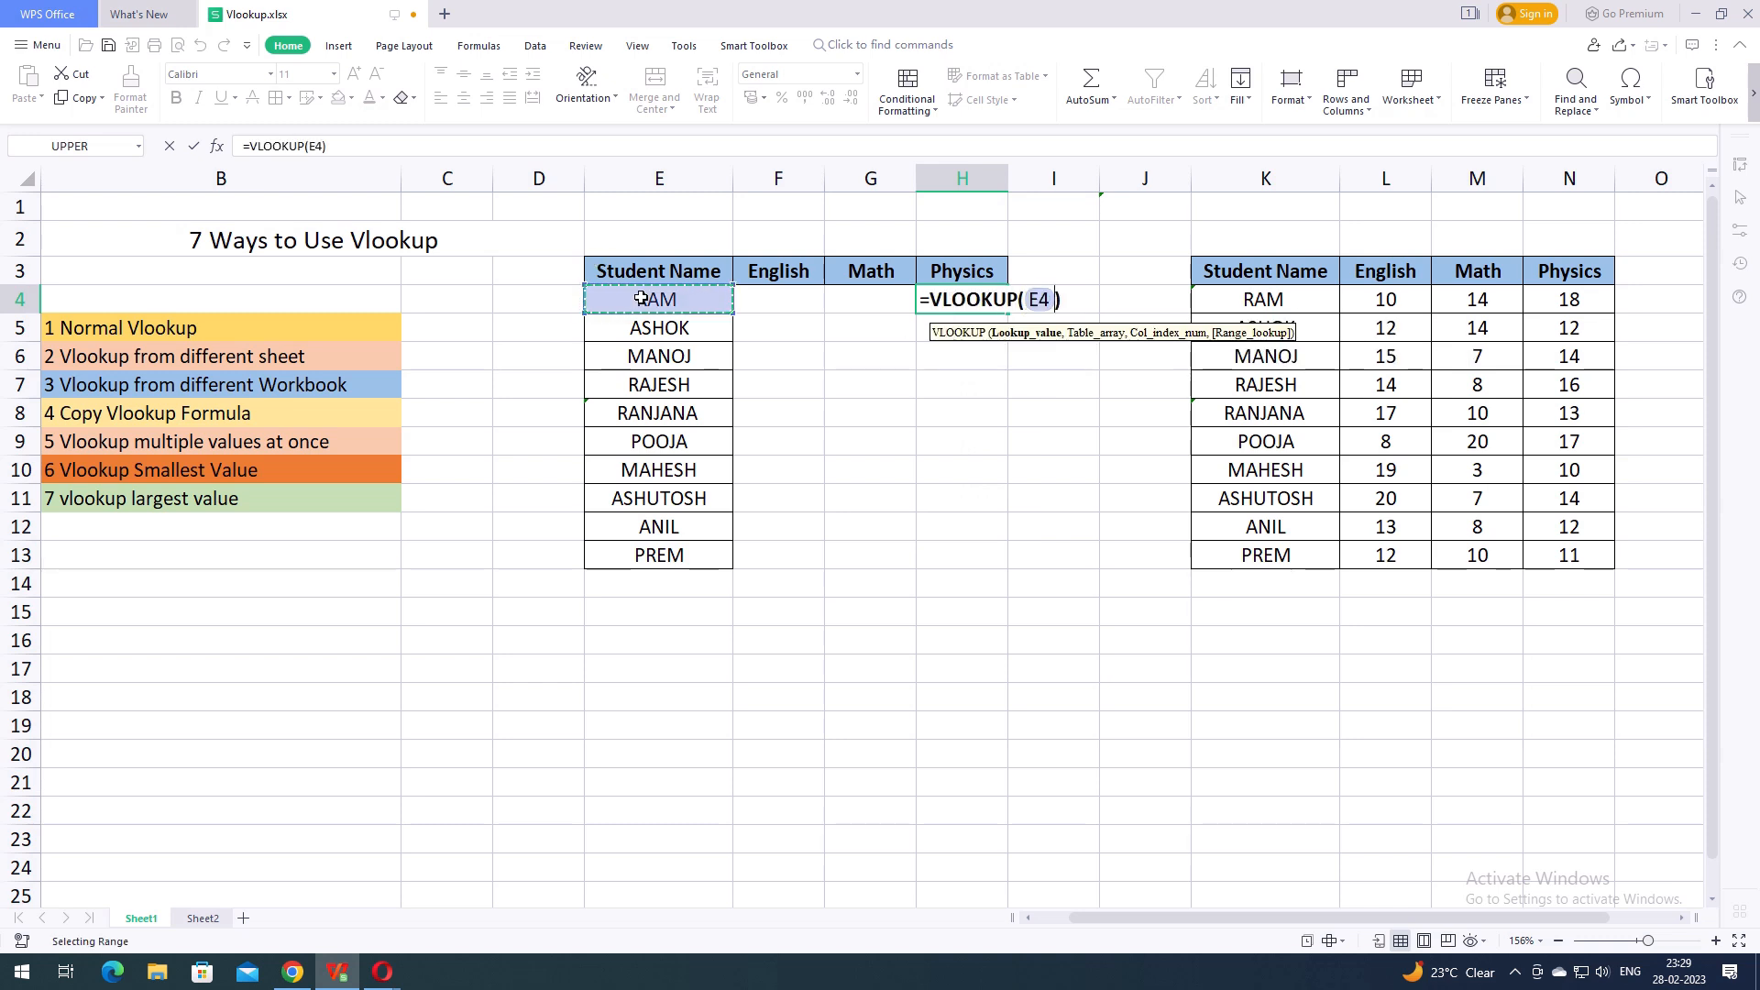
{"action": "type", "text": ","}
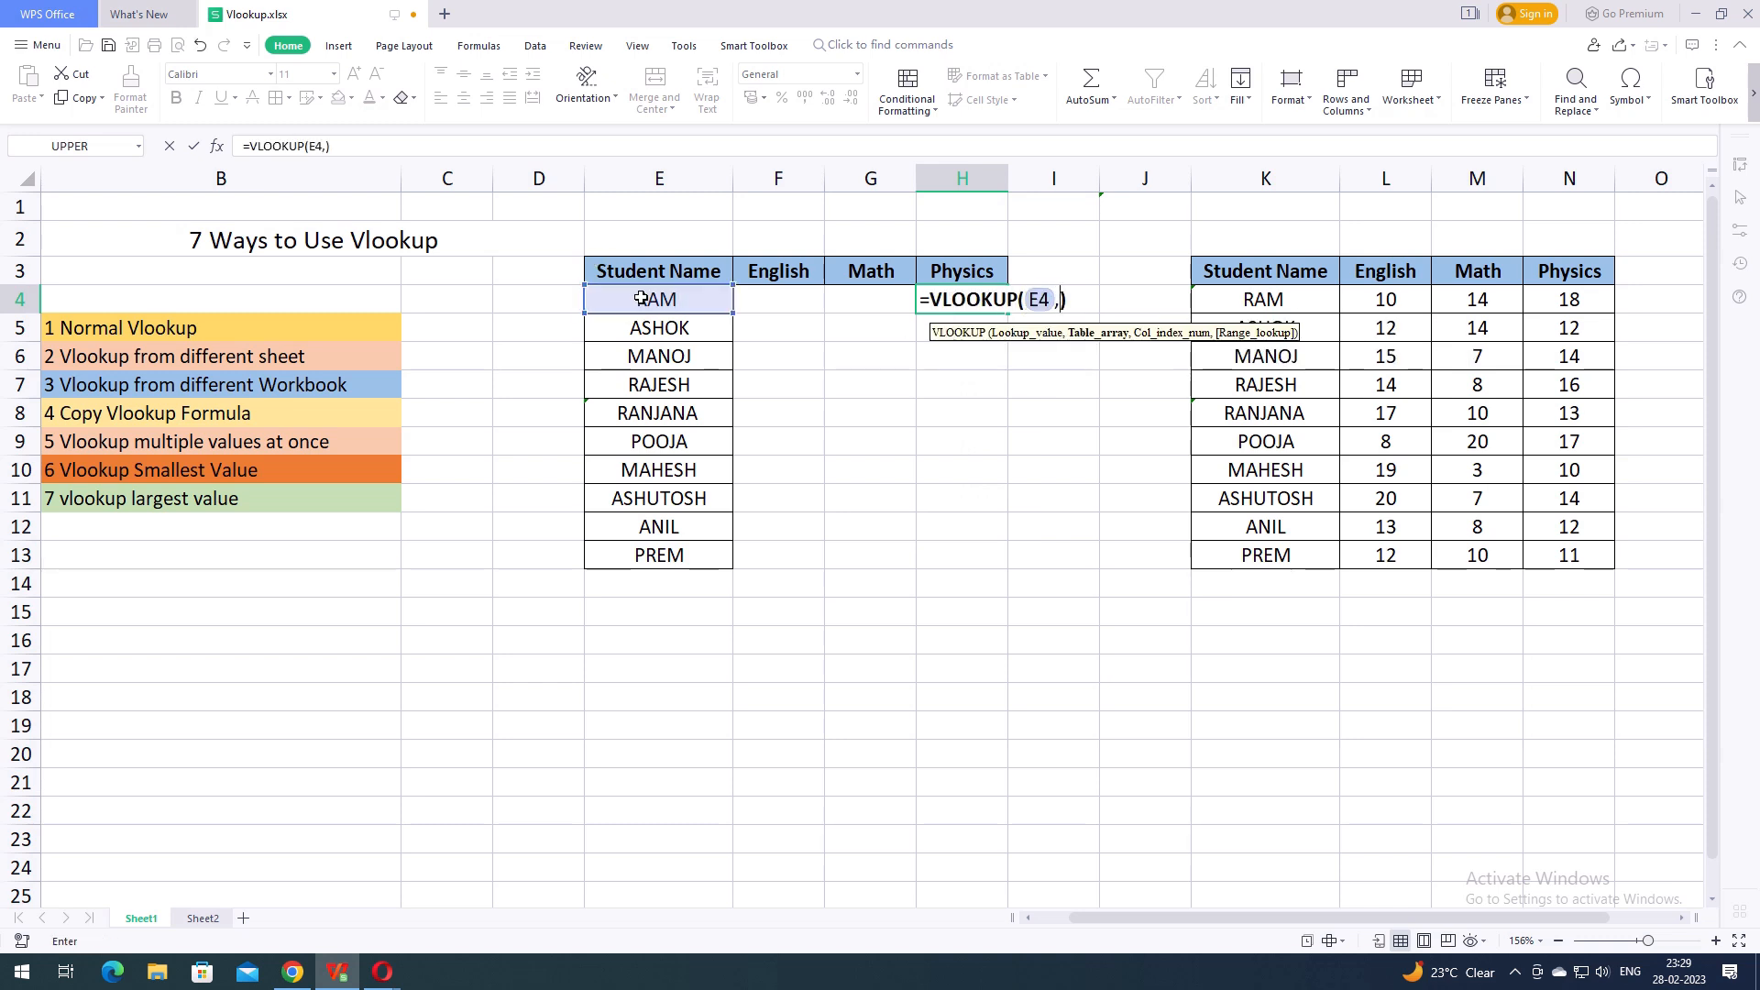
Use the marks table F3:N13 on Sheet2, including its headers, as the table array
{"action": "left_click", "coordinate": [203, 917]}
{"action": "left_click_drag", "start_coordinate": [500, 260], "coordinate": [1348, 550]}
{"action": "key", "text": "shift+Down"}
{"action": "type", "text": ","}
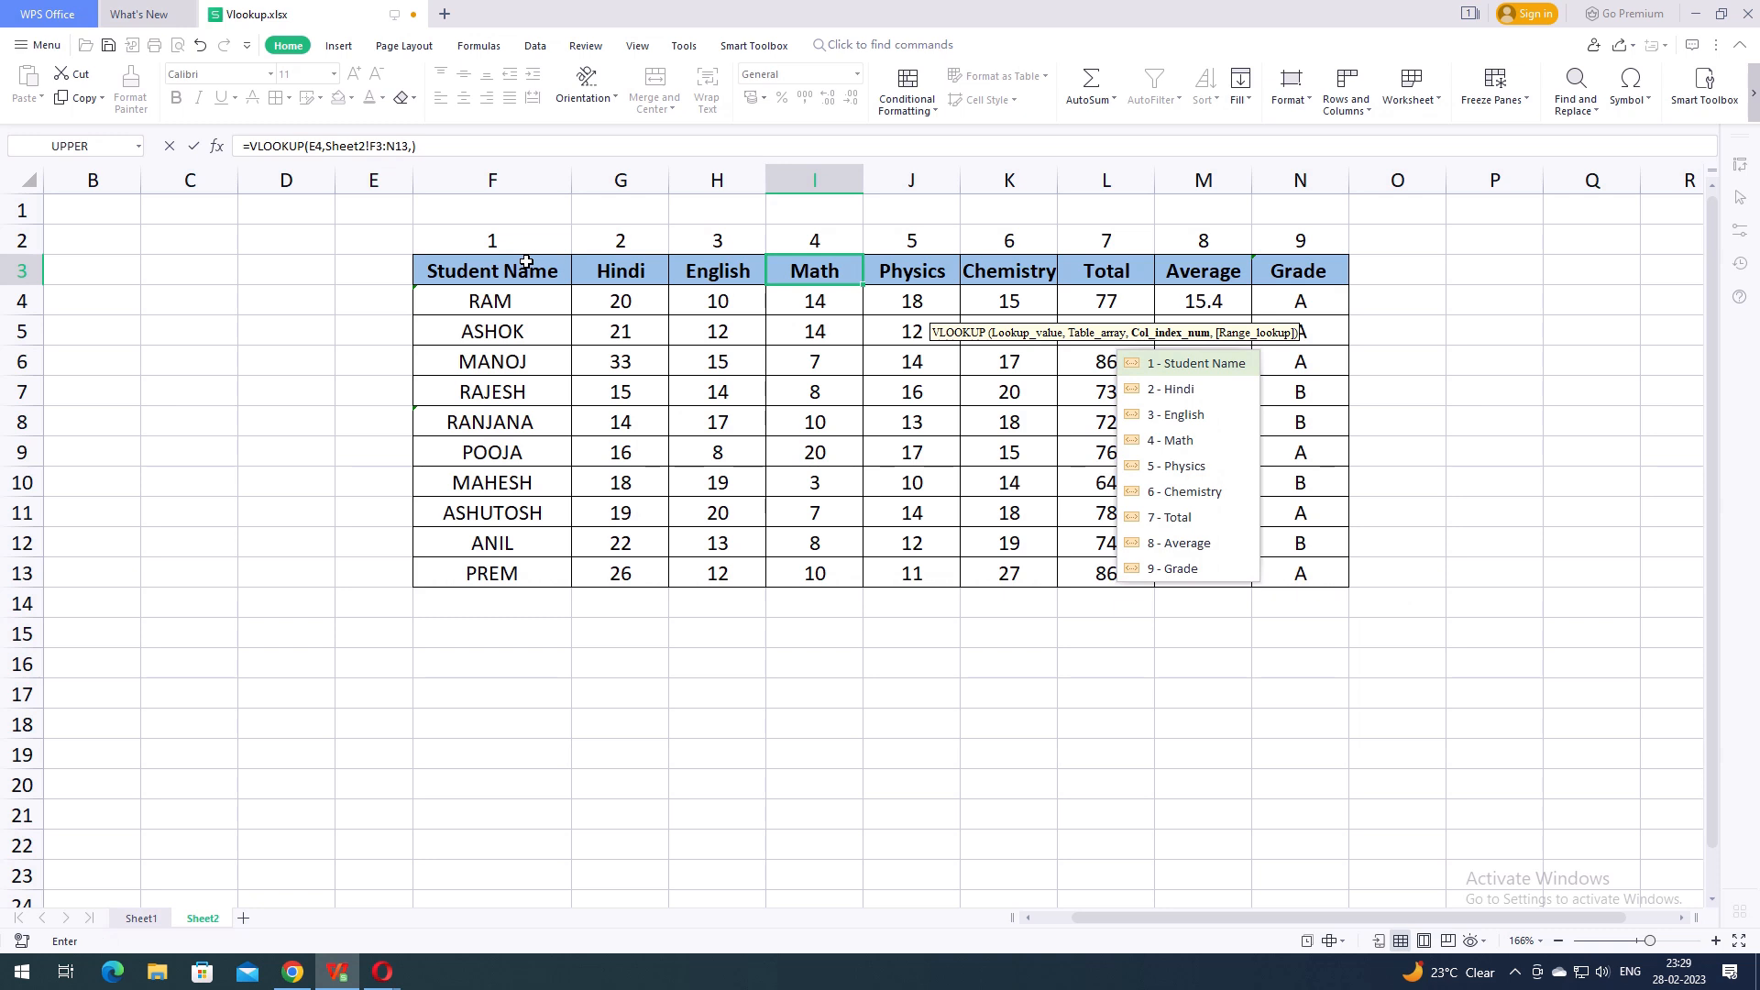
Complete the VLOOKUP in H4 with column index 5 and range lookup 0, and reselect that cell
{"action": "type", "text": "5"}
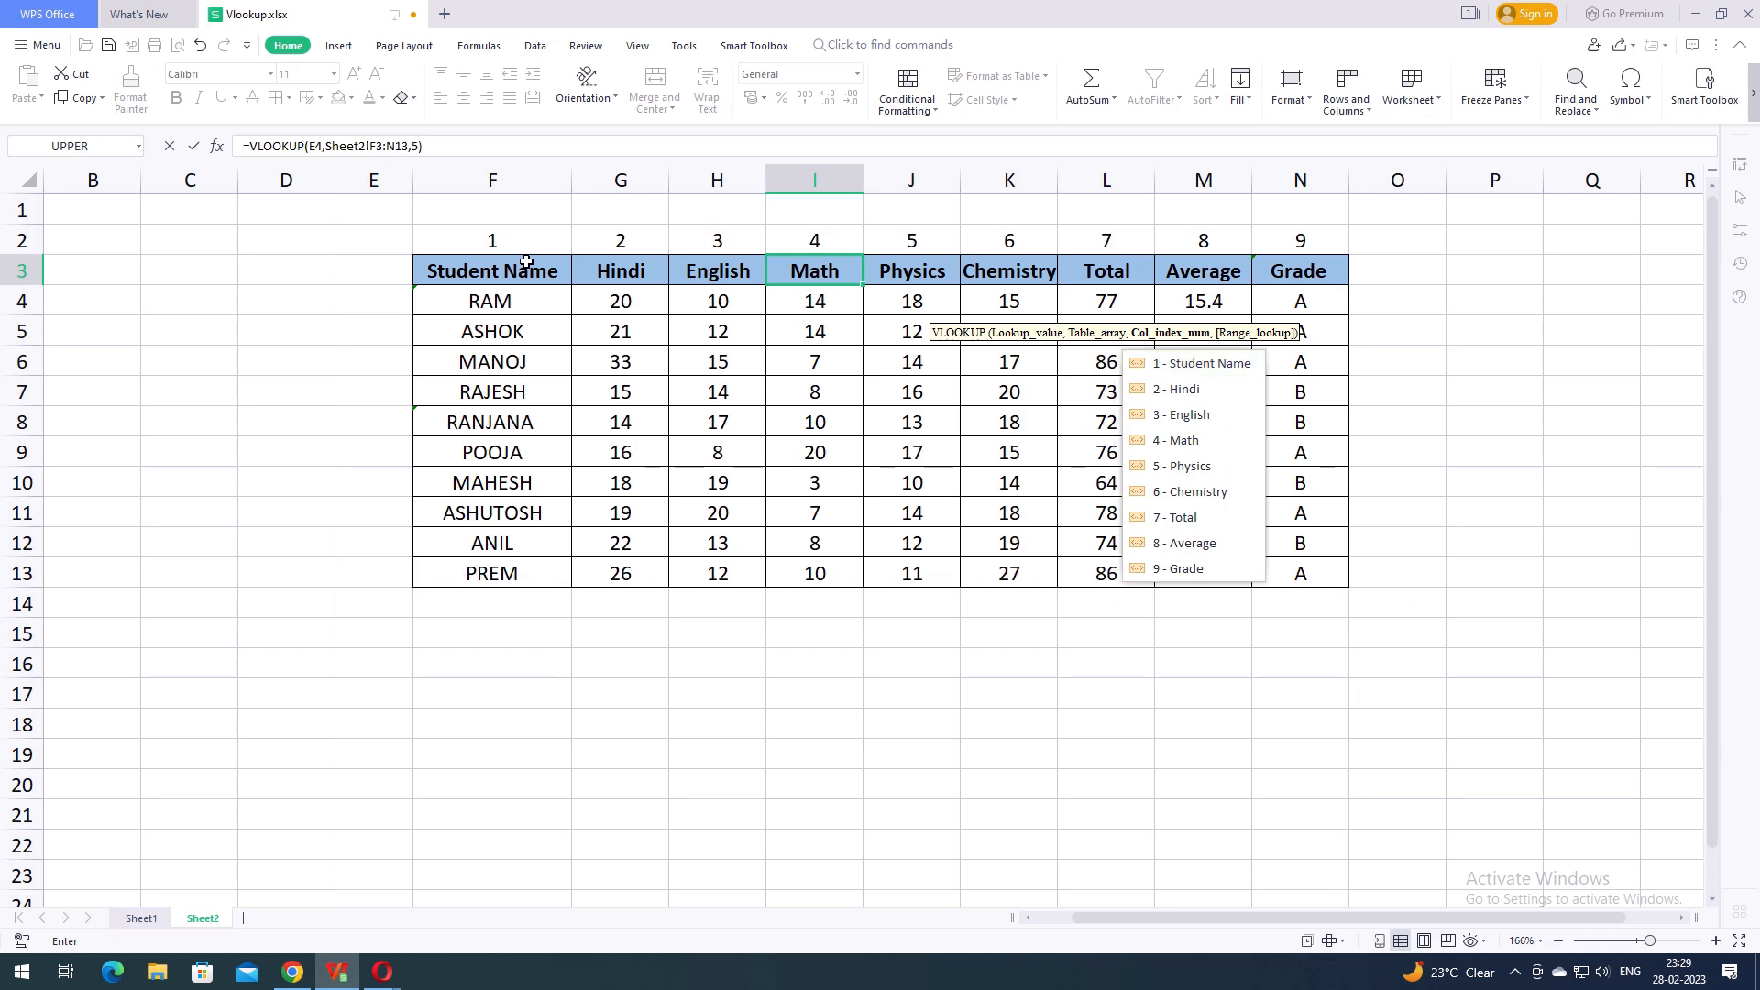
{"action": "type", "text": ",0"}
{"action": "key", "text": "Return"}
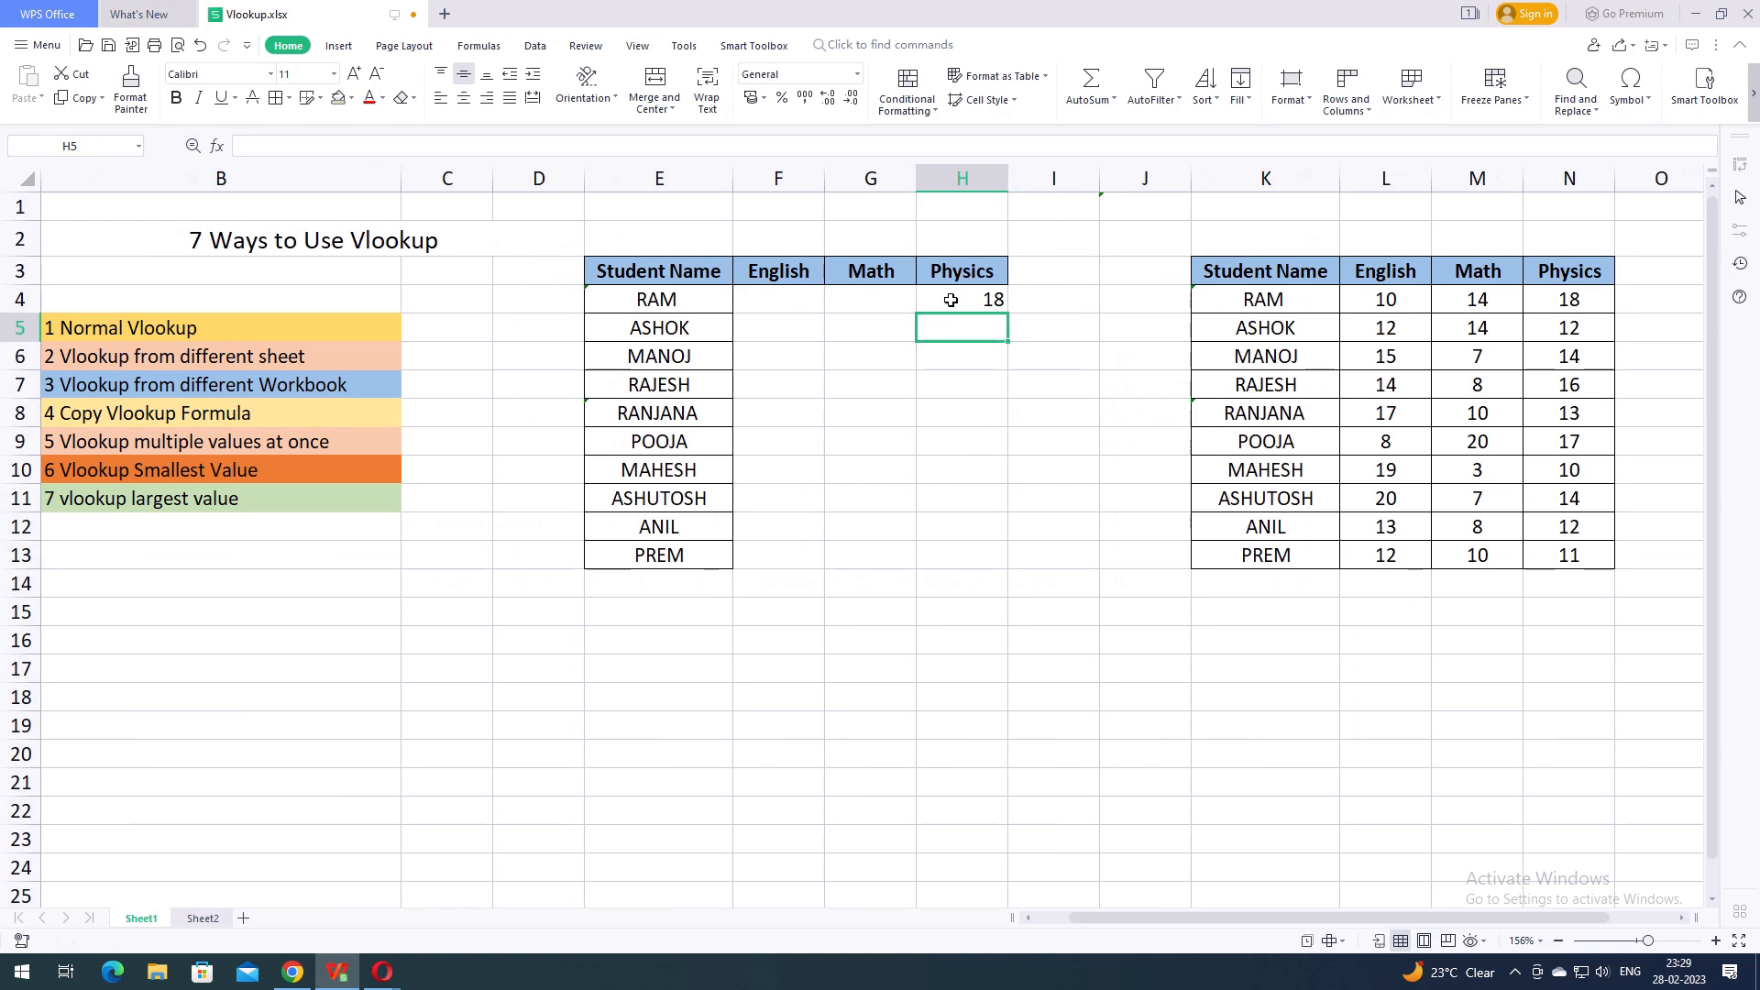
{"action": "left_click", "coordinate": [951, 299]}
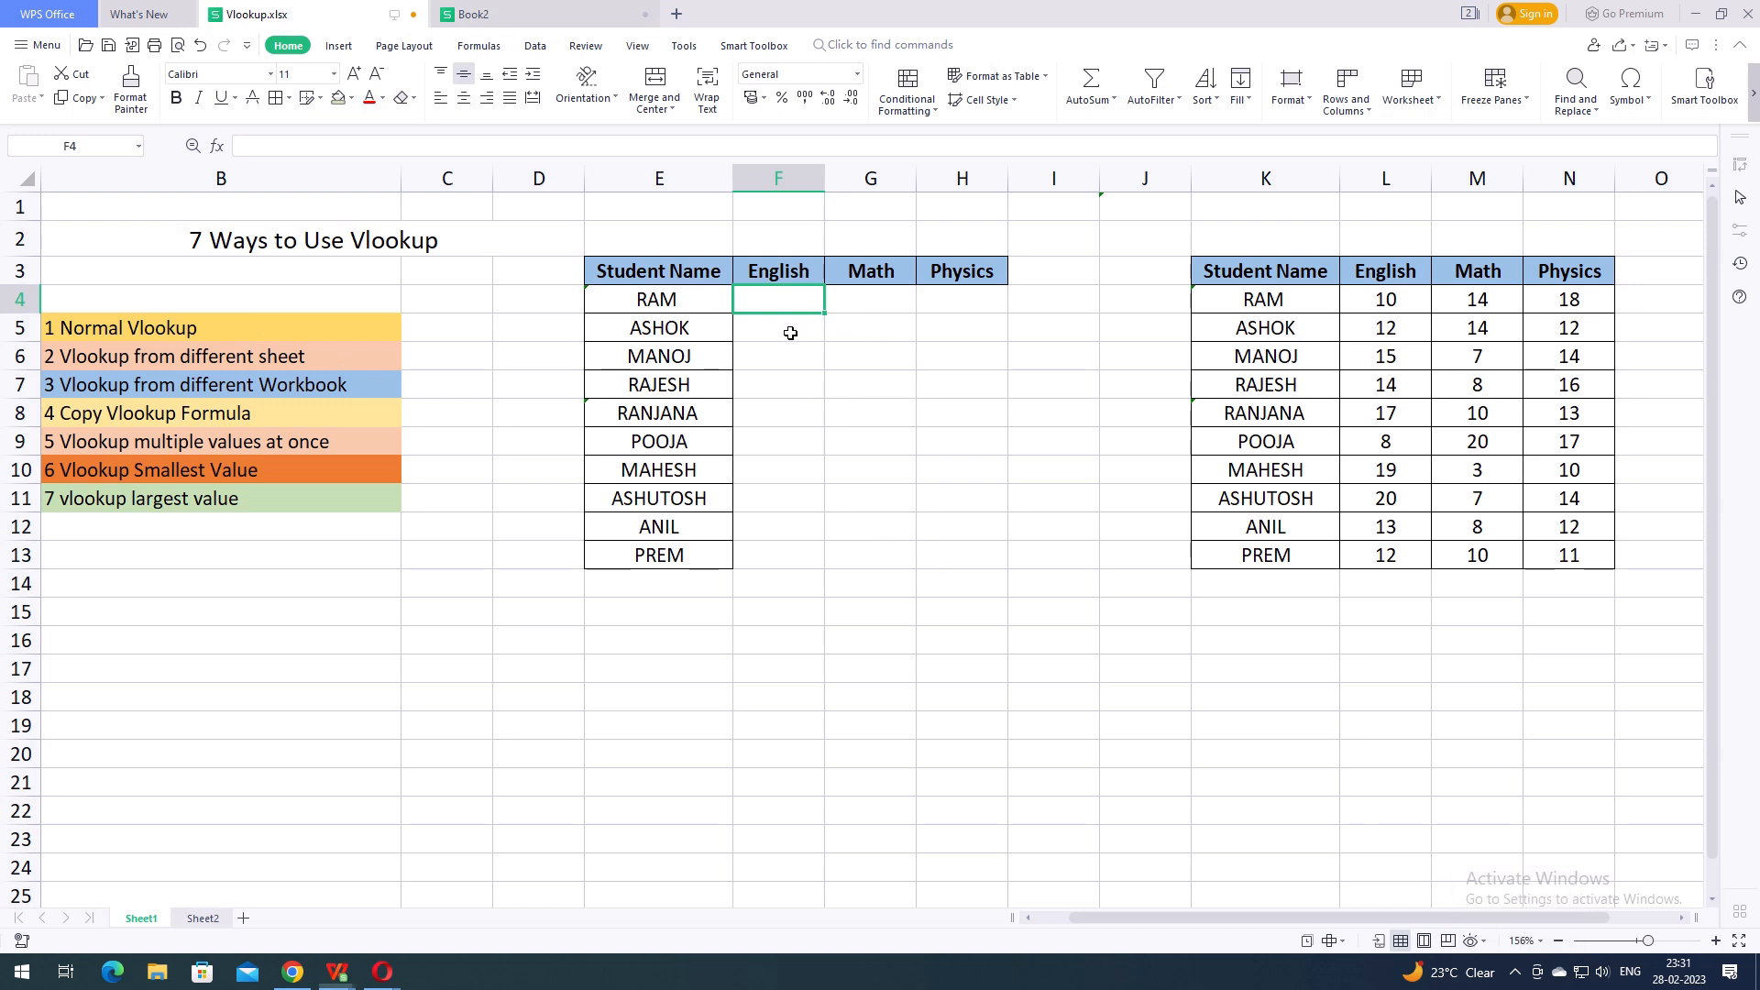
Start a VLOOKUP formula in F5 under English with the student name in E5 as the lookup value
{"action": "left_click", "coordinate": [790, 330]}
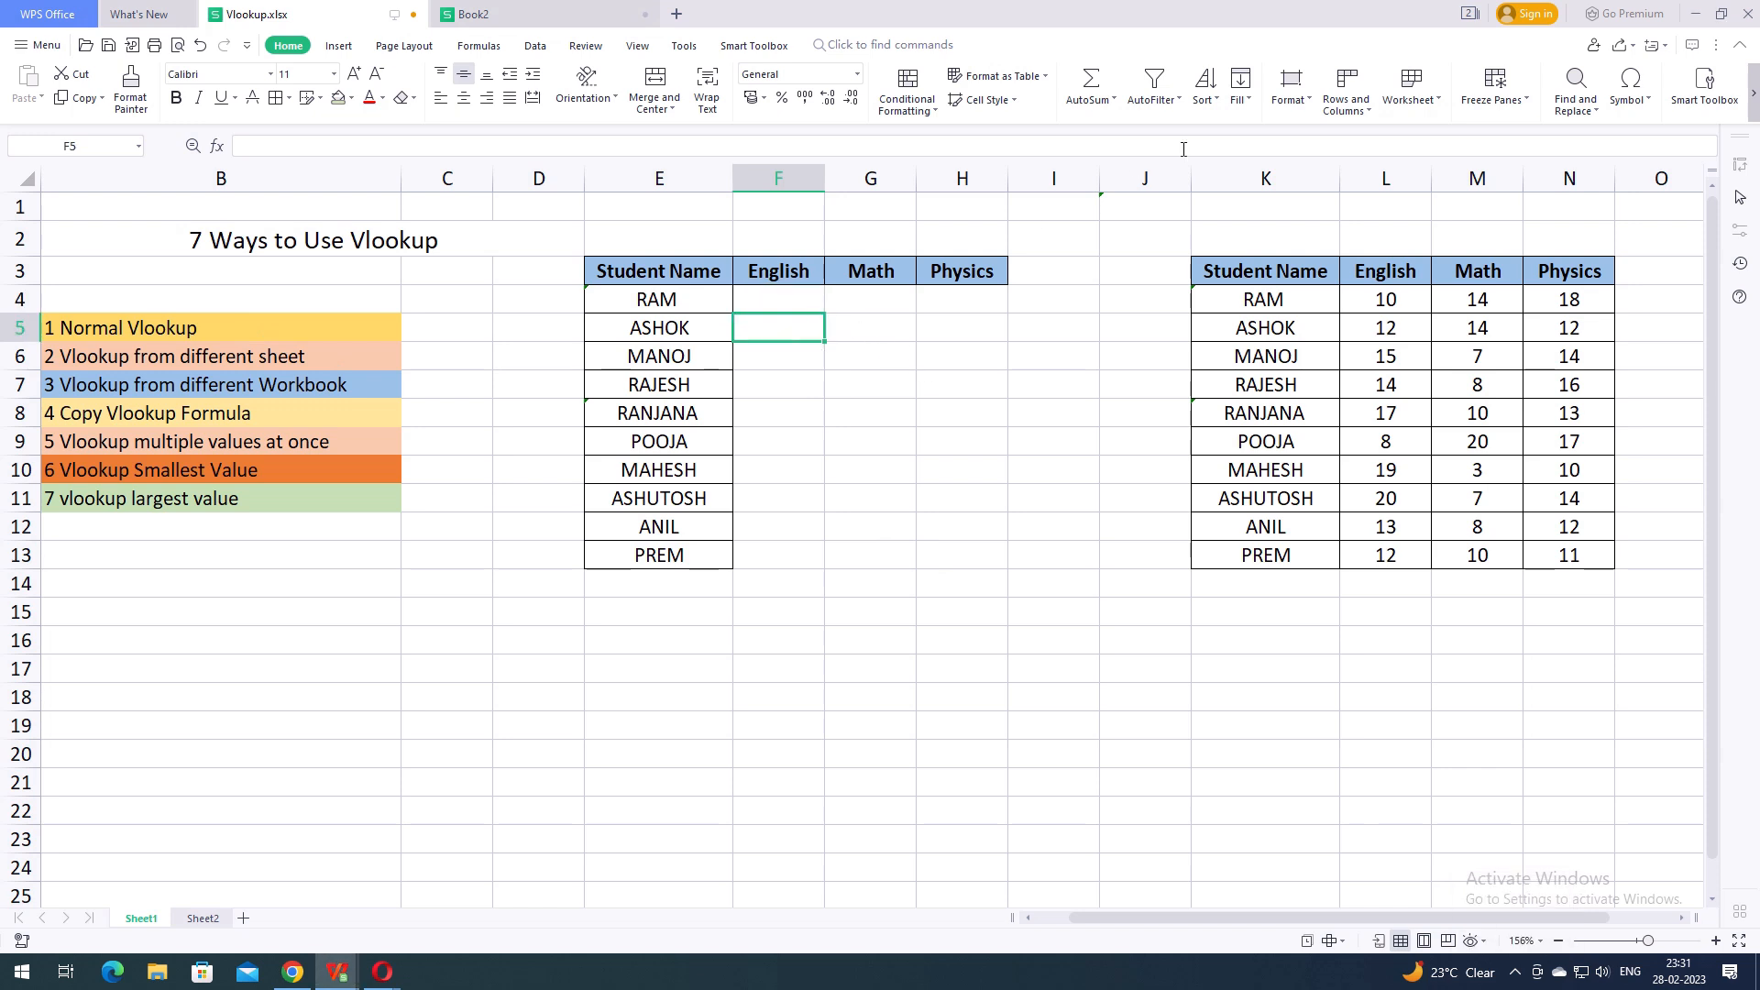
{"action": "type", "text": "=vl"}
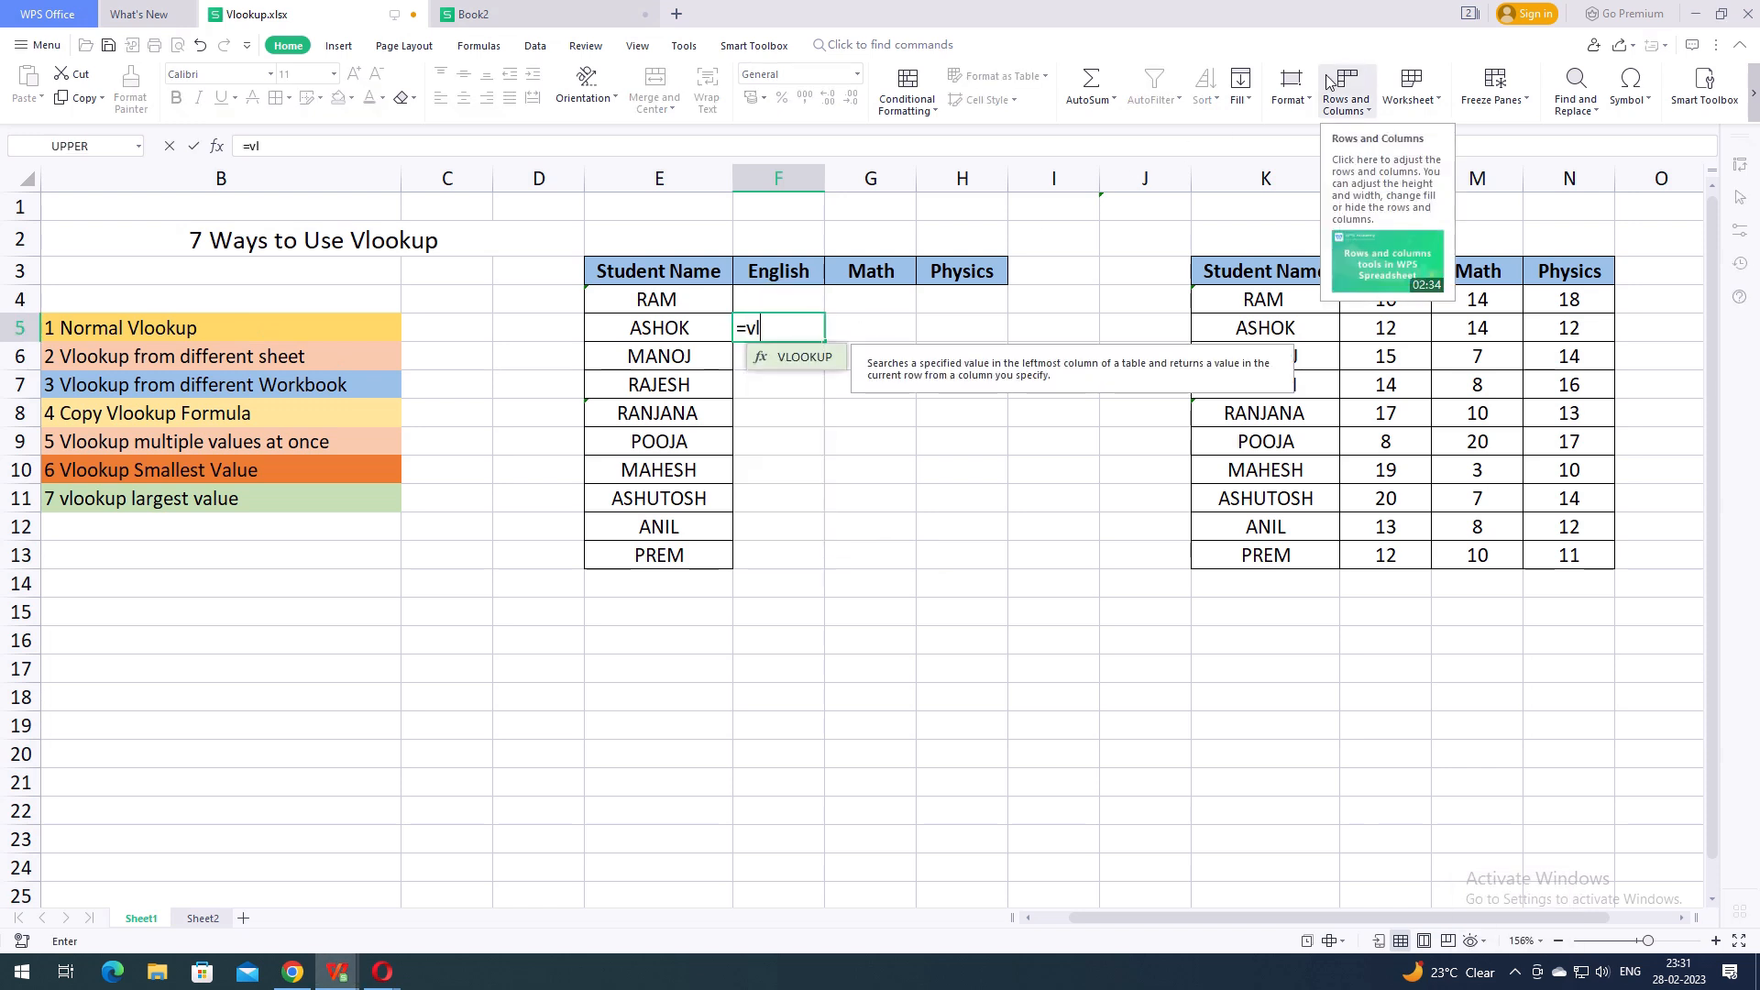
{"action": "key", "text": "Tab"}
{"action": "left_click", "coordinate": [668, 333]}
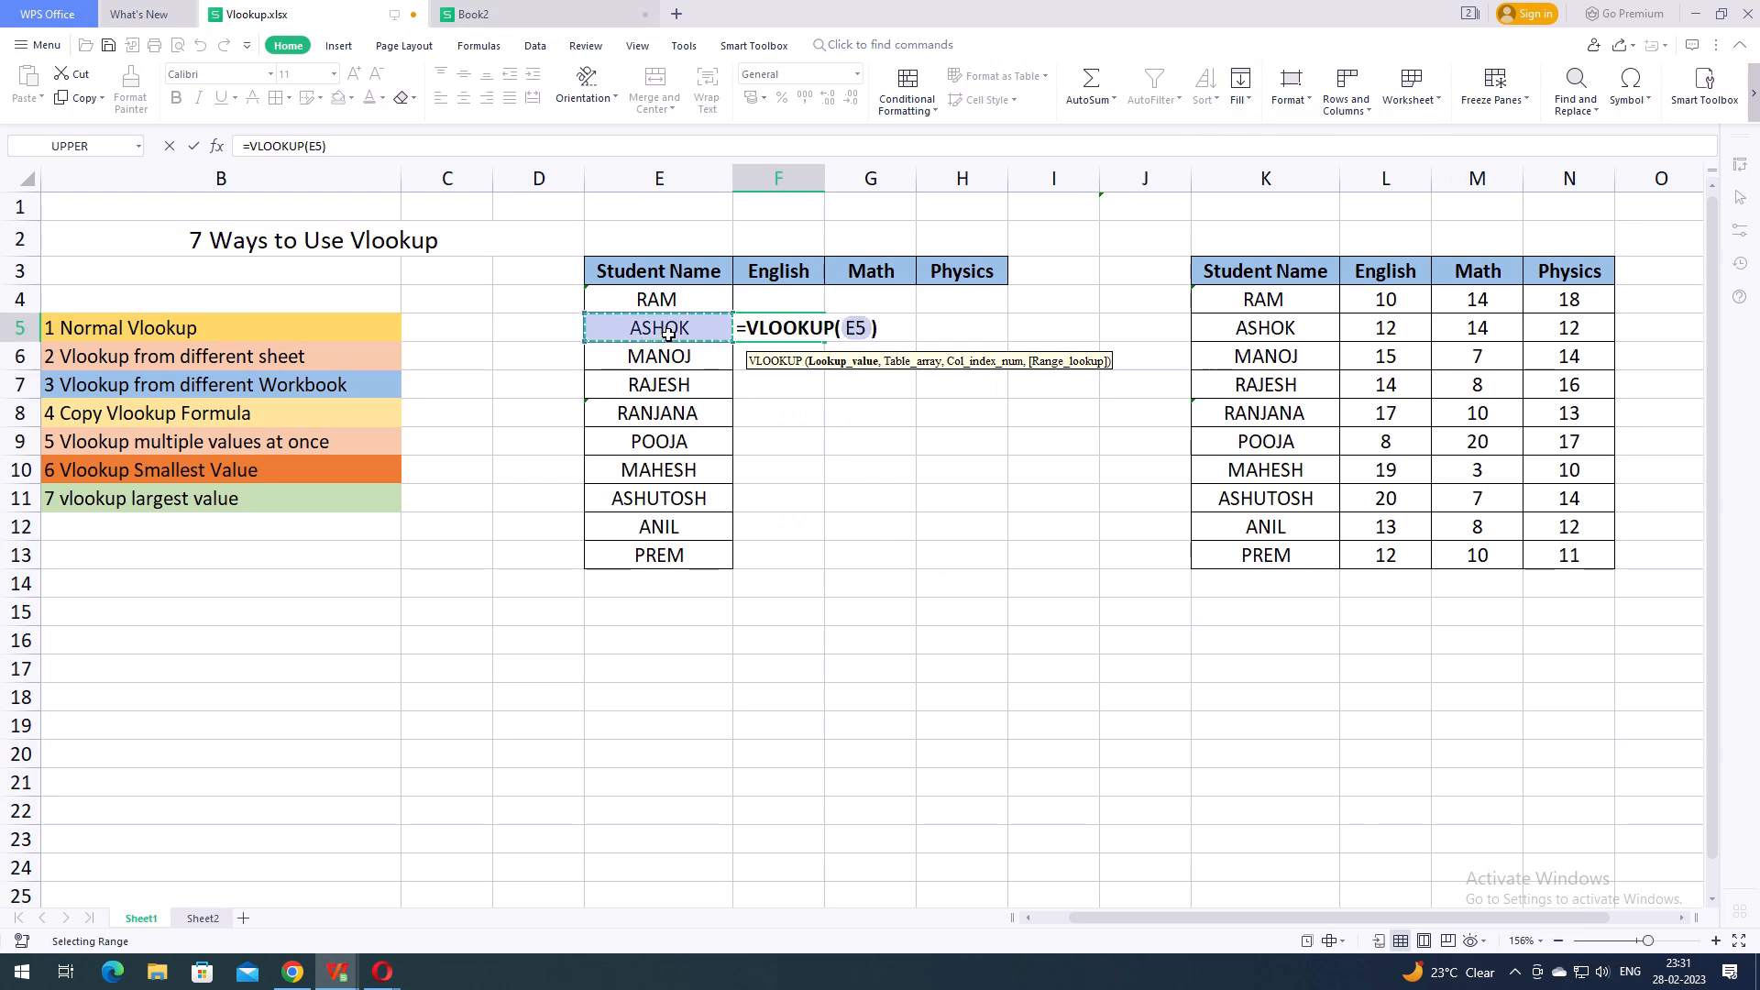
{"action": "type", "text": ","}
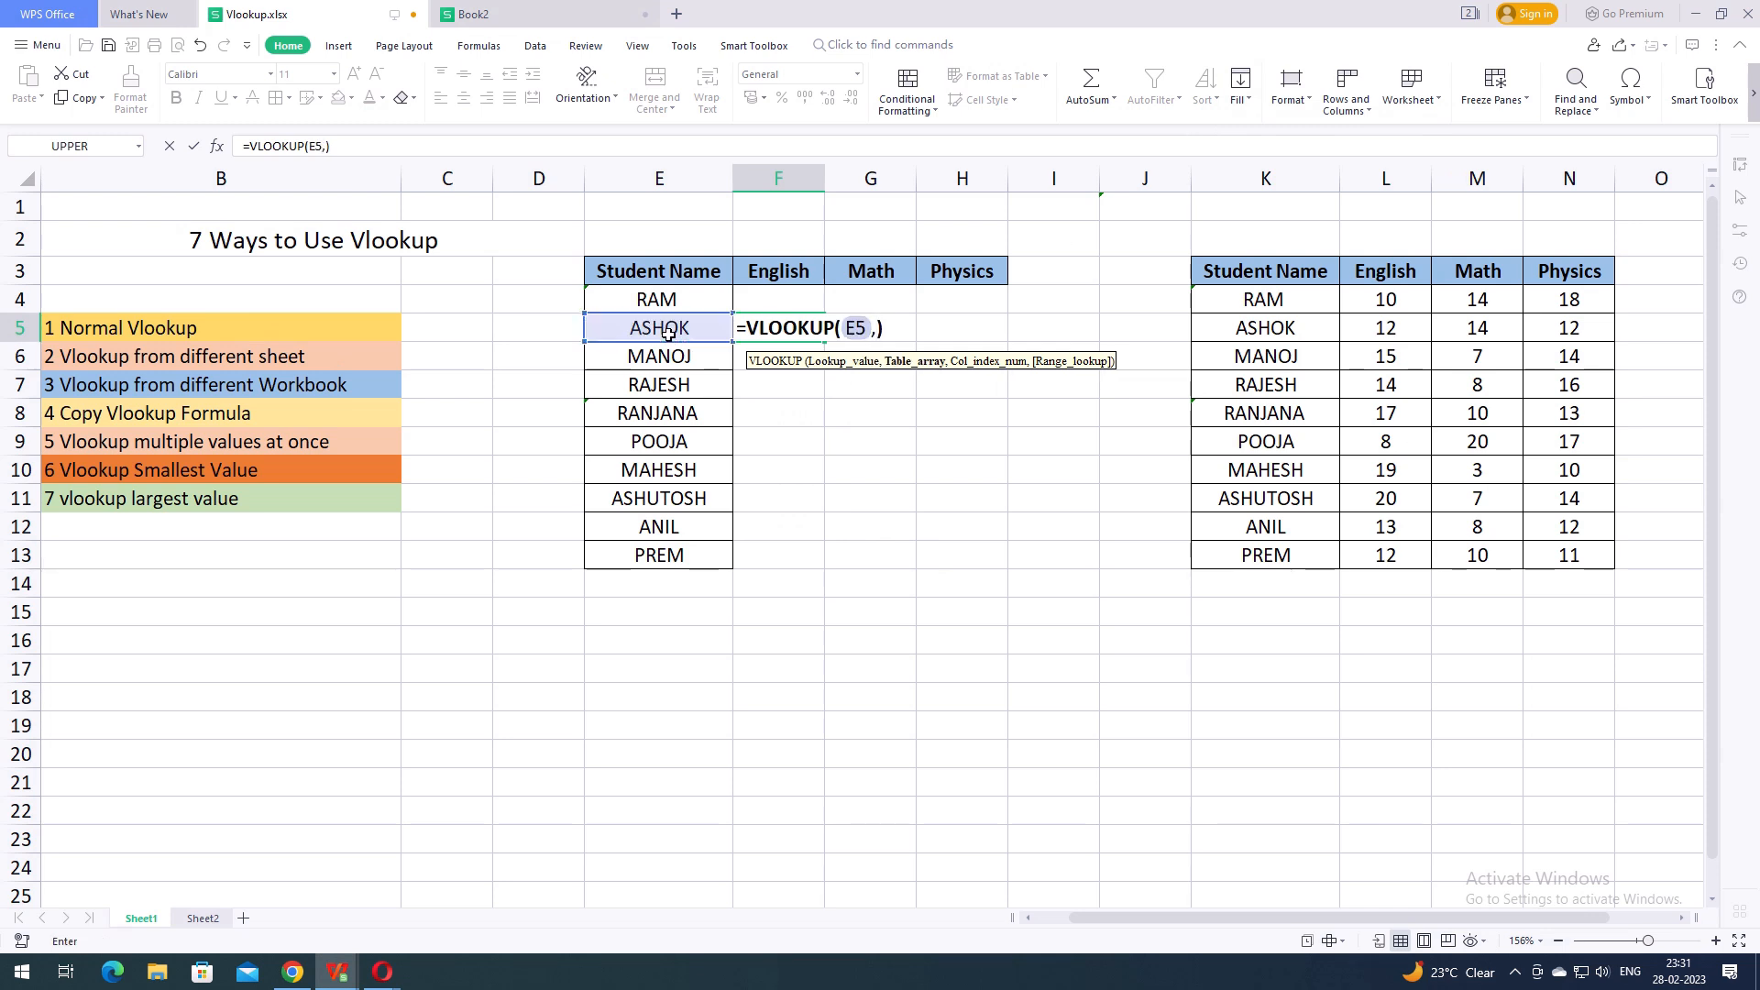
Complete the F5 VLOOKUP with the Book2 workbook table $F$4:$N$14, column index 3 and range lookup 0, and reselect F5
{"action": "left_click", "coordinate": [578, 15]}
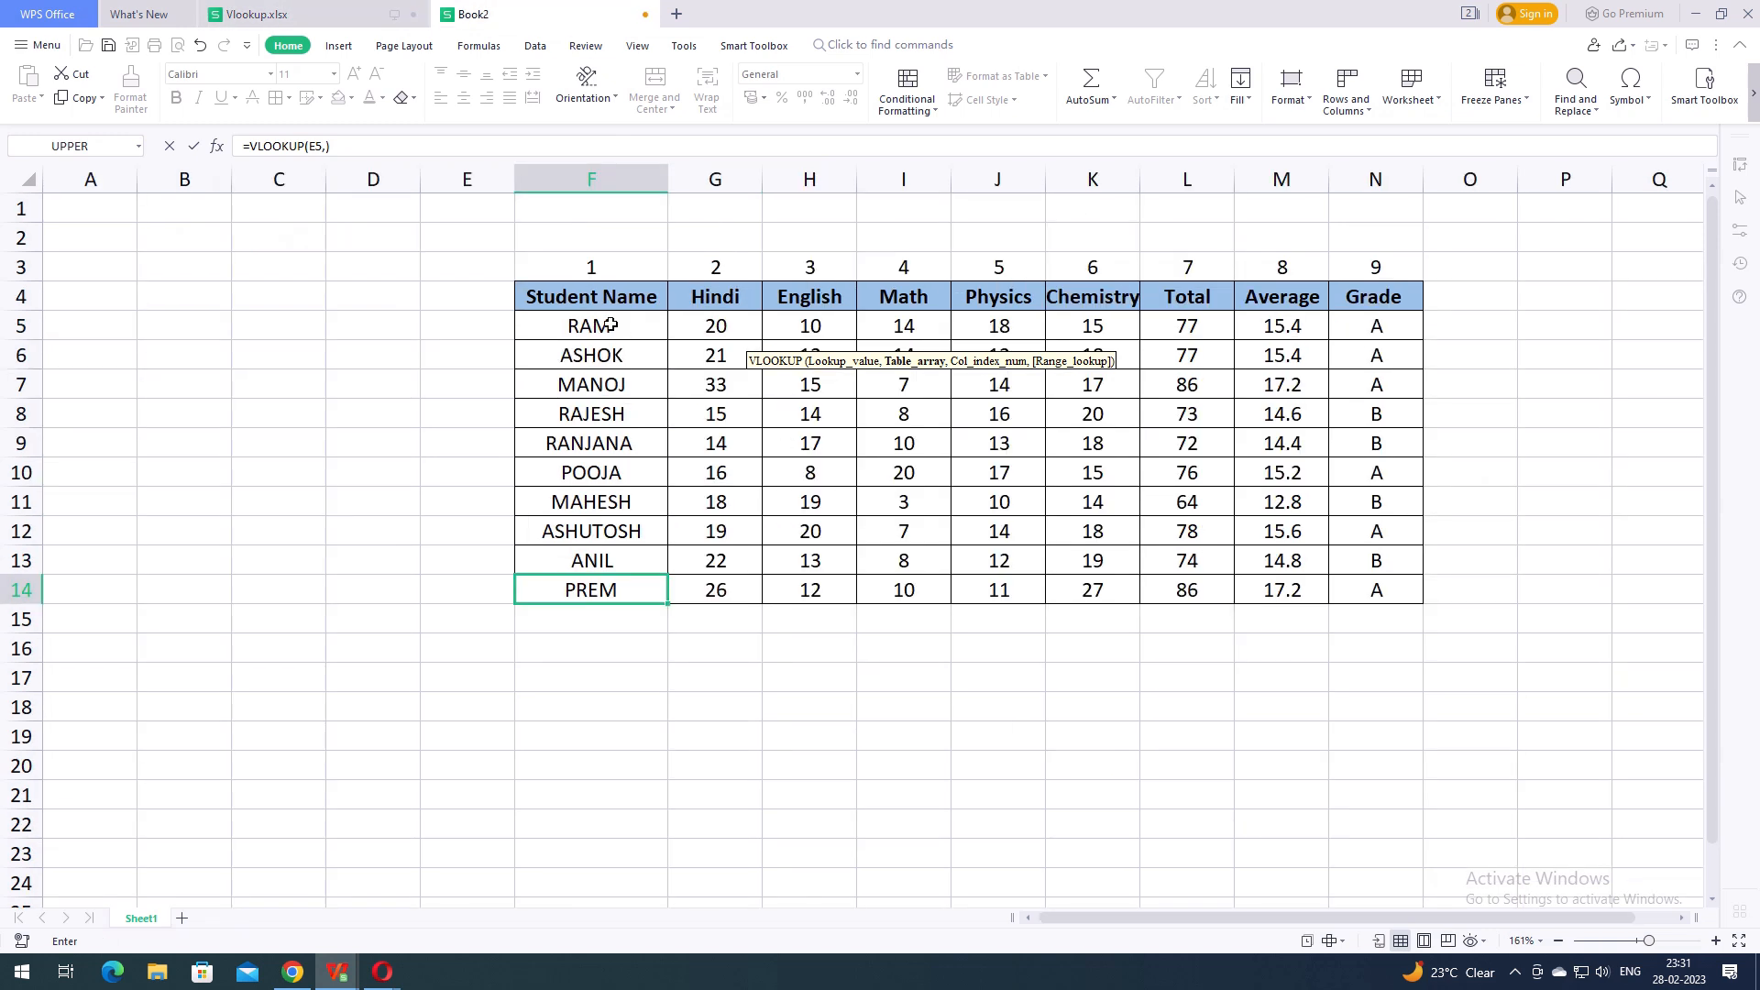
{"action": "left_click_drag", "start_coordinate": [580, 295], "coordinate": [1355, 586]}
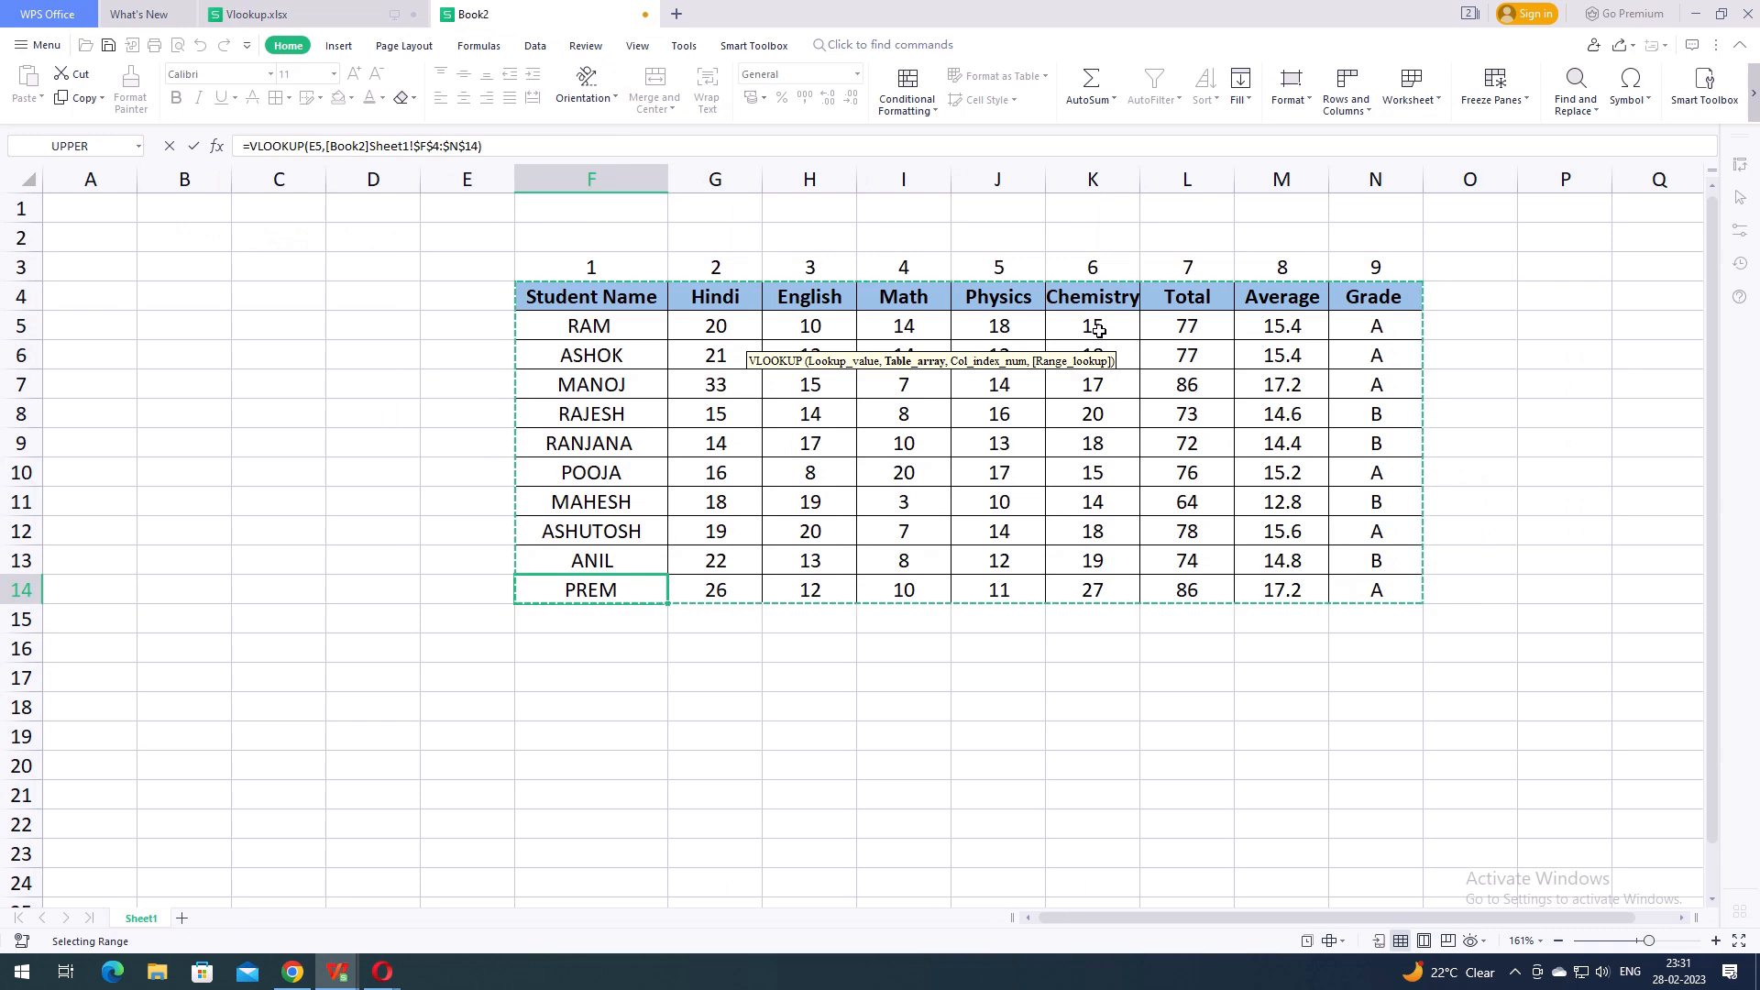
{"action": "type", "text": ","}
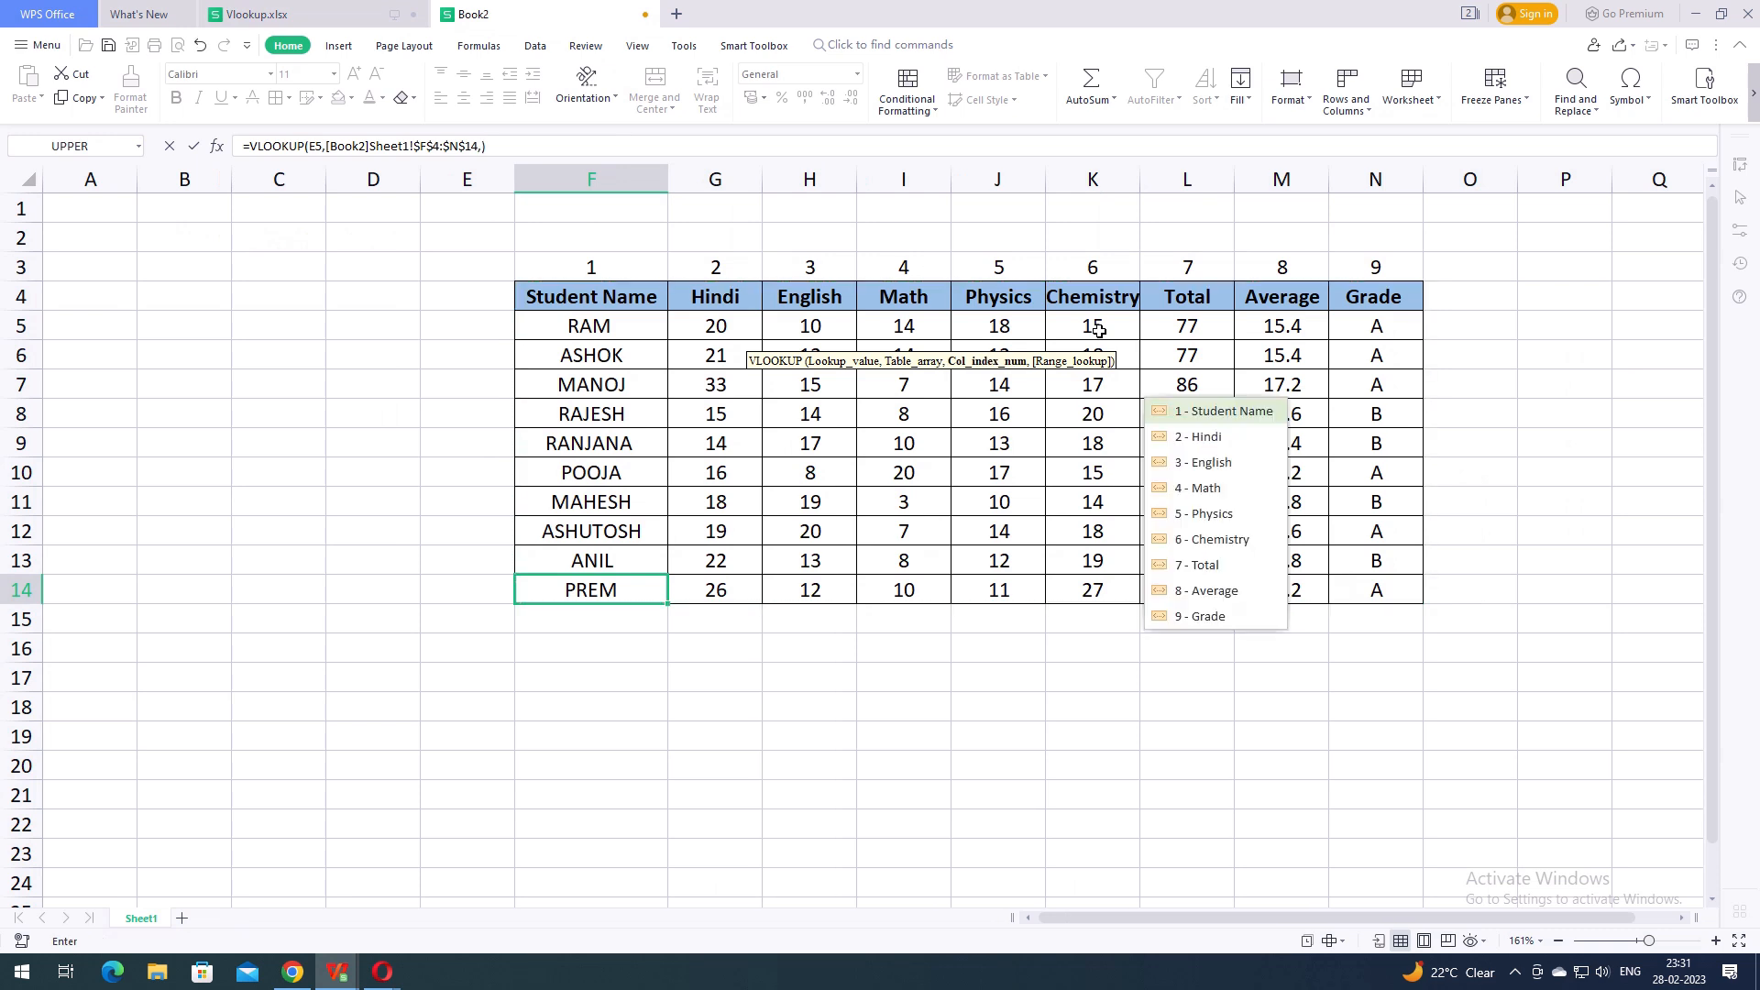
{"action": "type", "text": "3,0"}
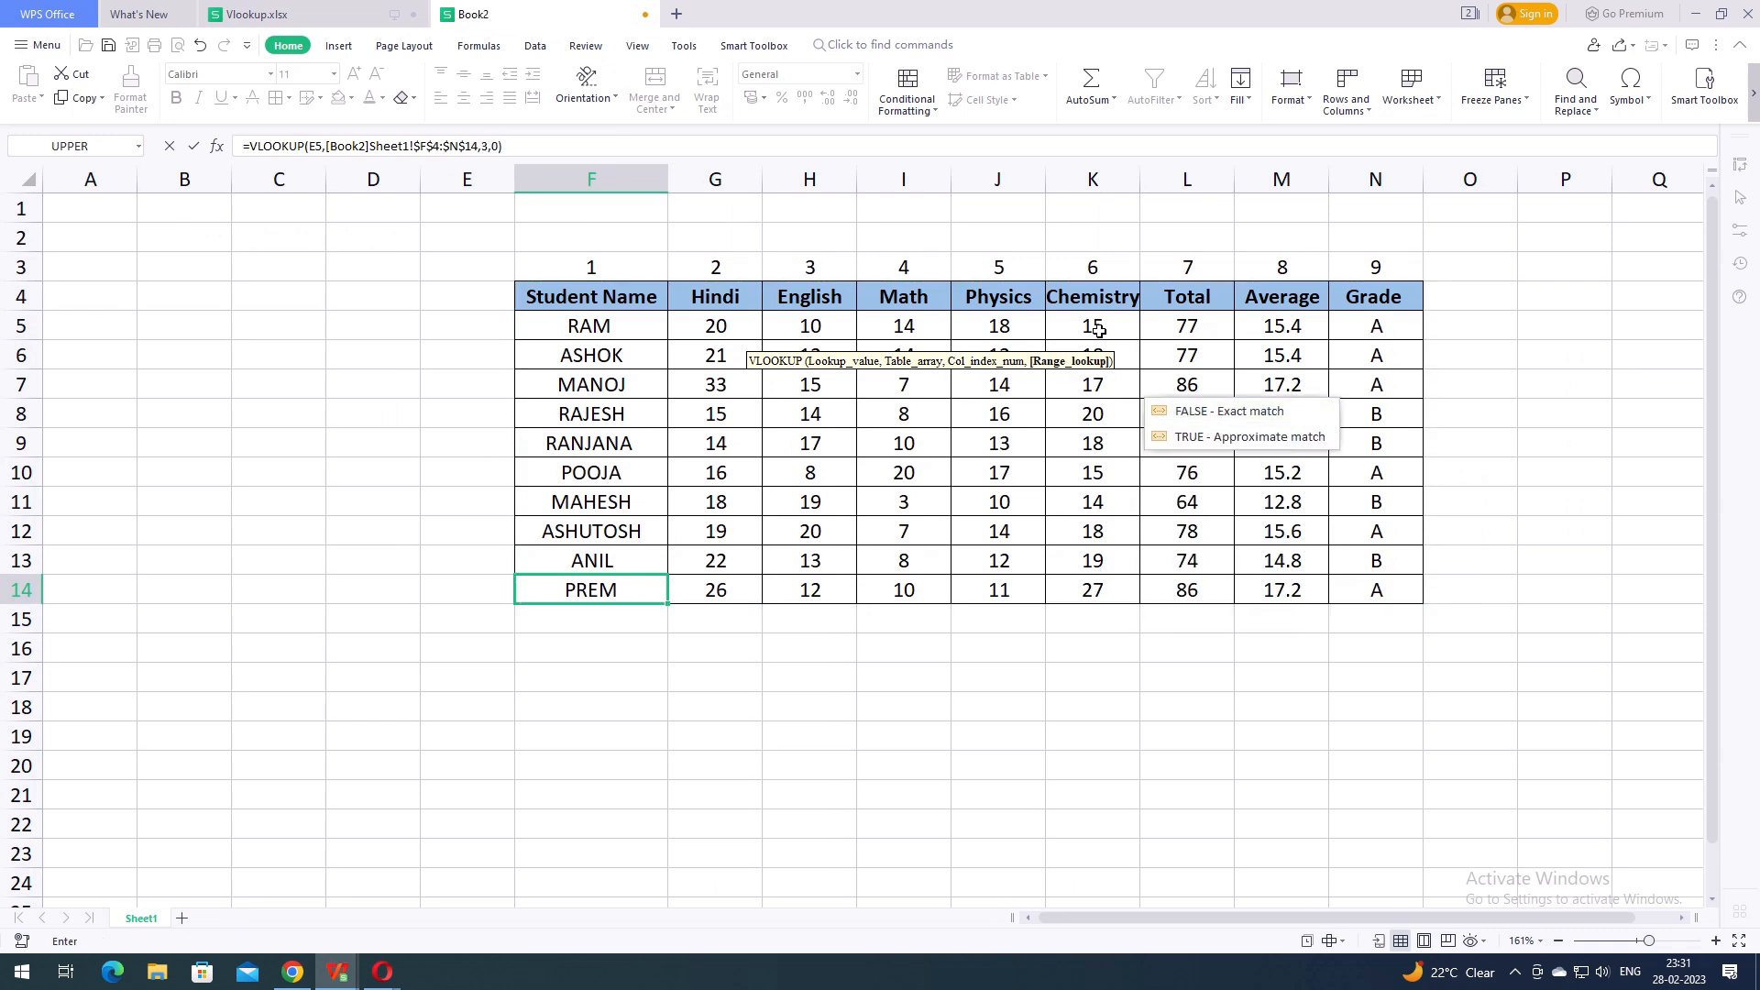
{"action": "key", "text": "Return"}
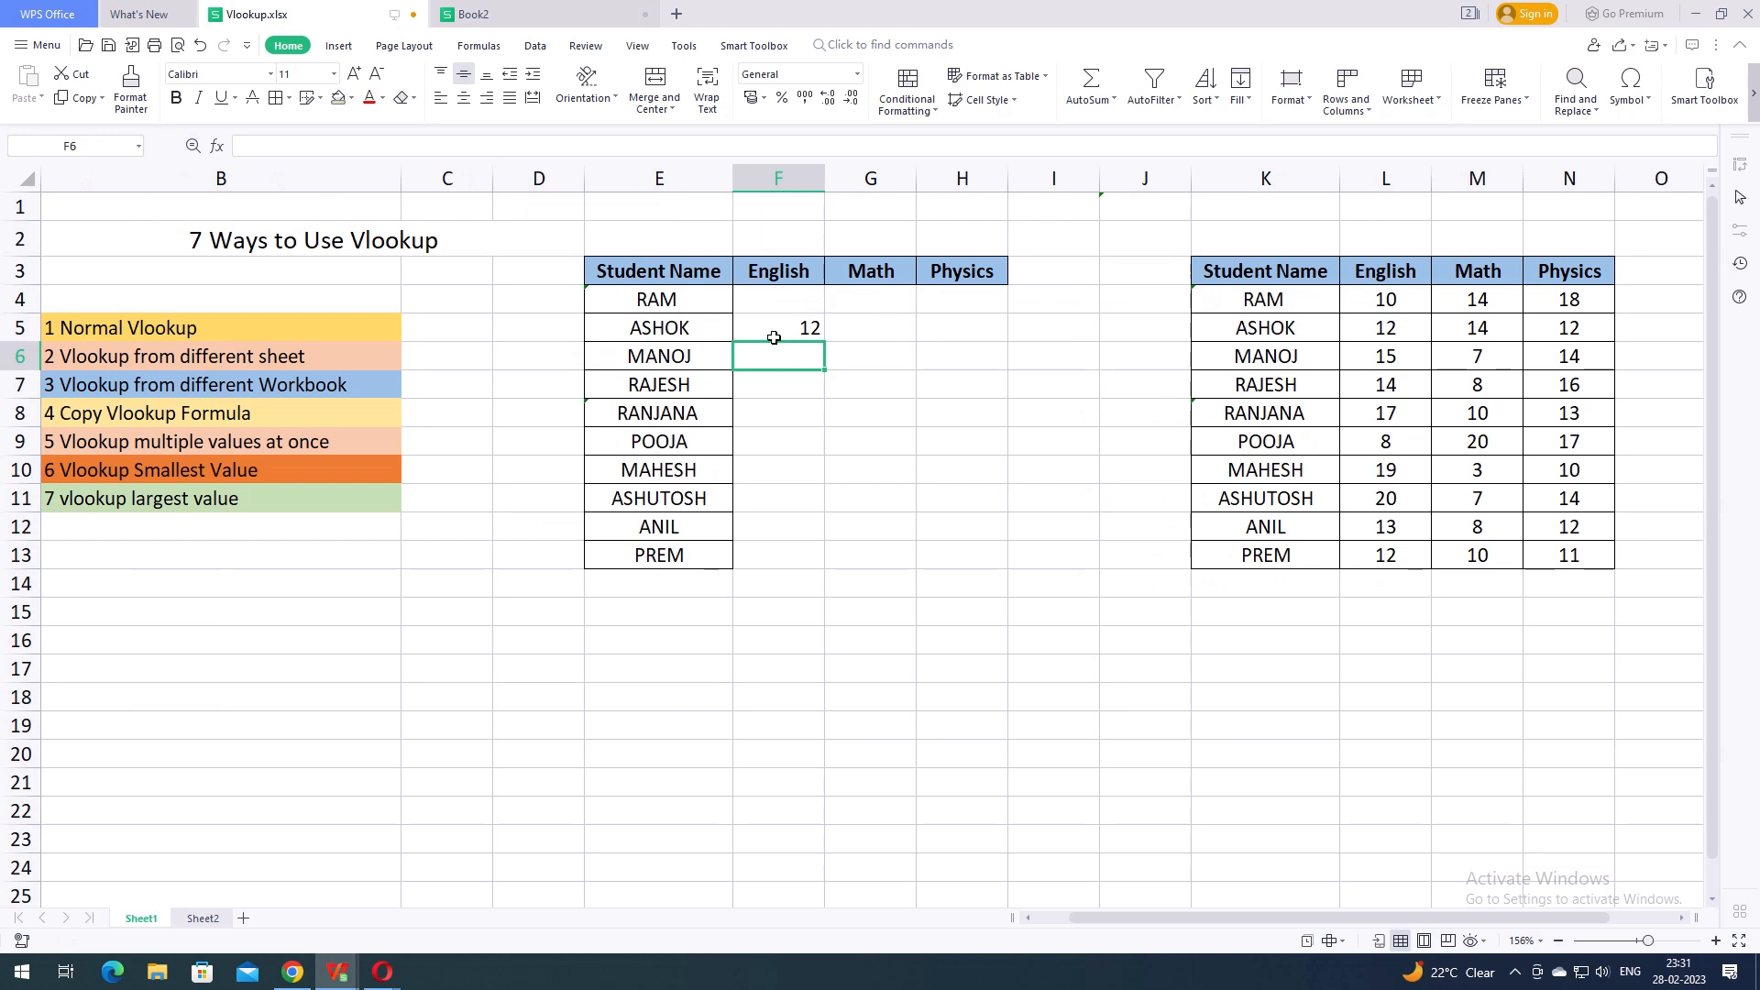
{"action": "left_click", "coordinate": [791, 335]}
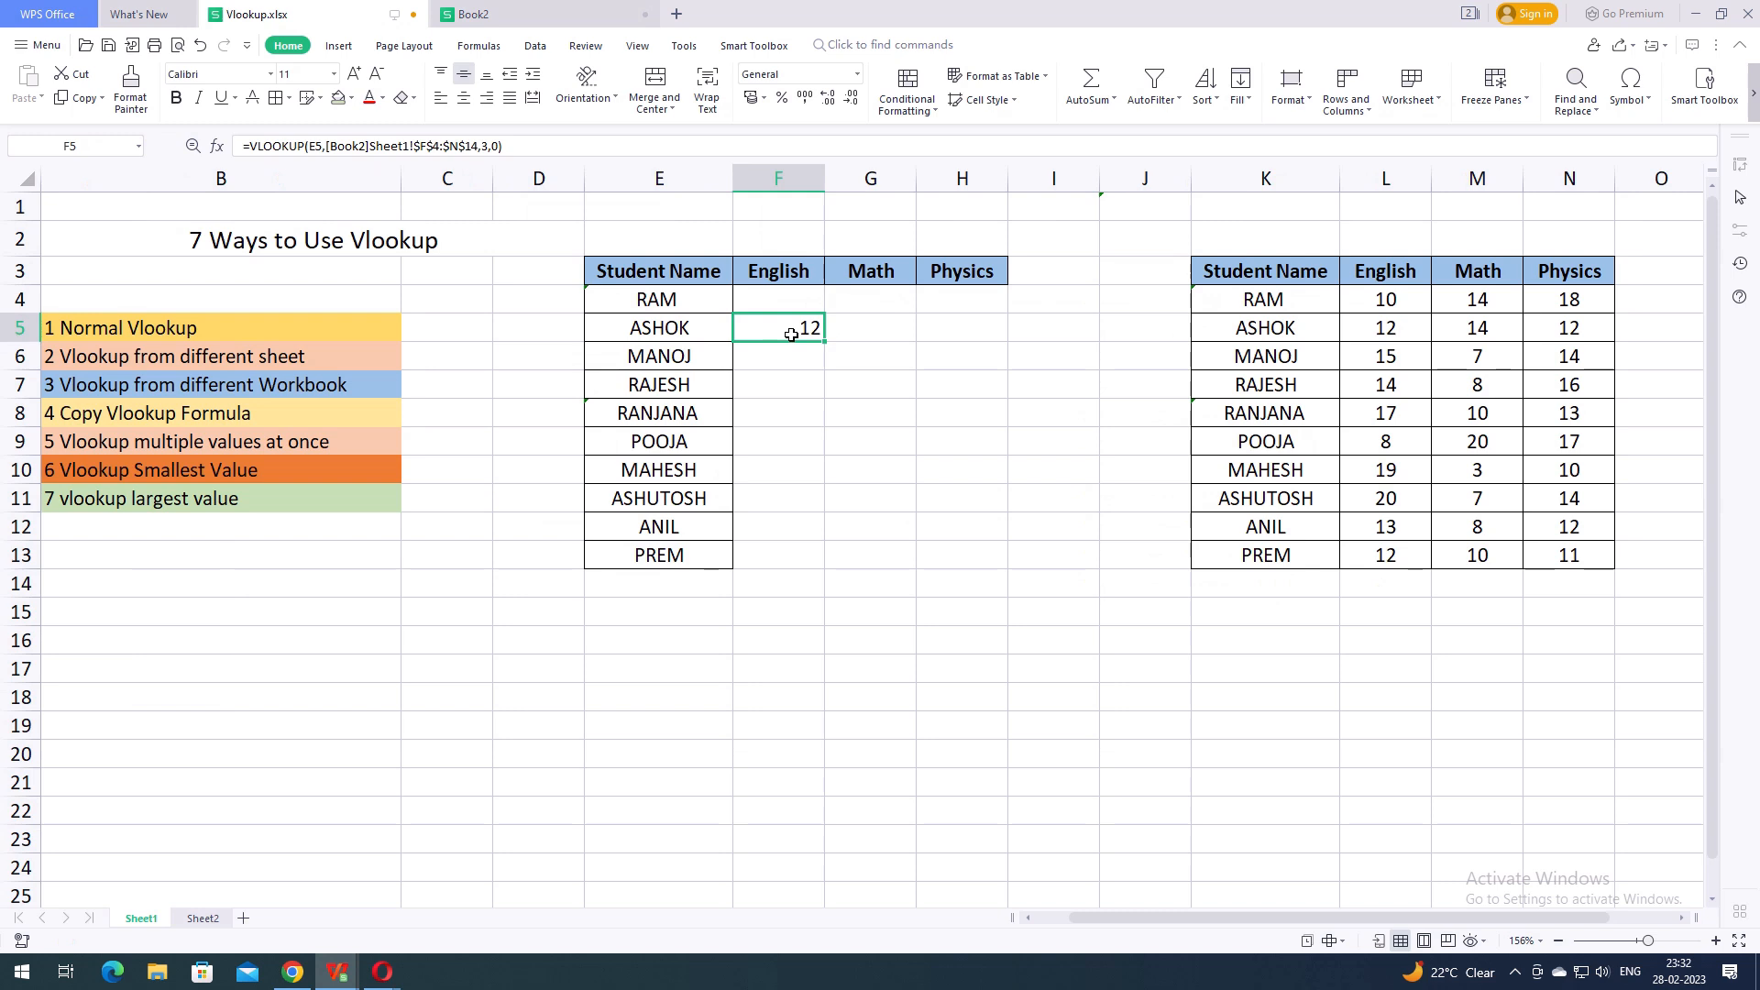
Clear the VLOOKUP formula that references the other workbook from F5
{"action": "left_click", "coordinate": [802, 364]}
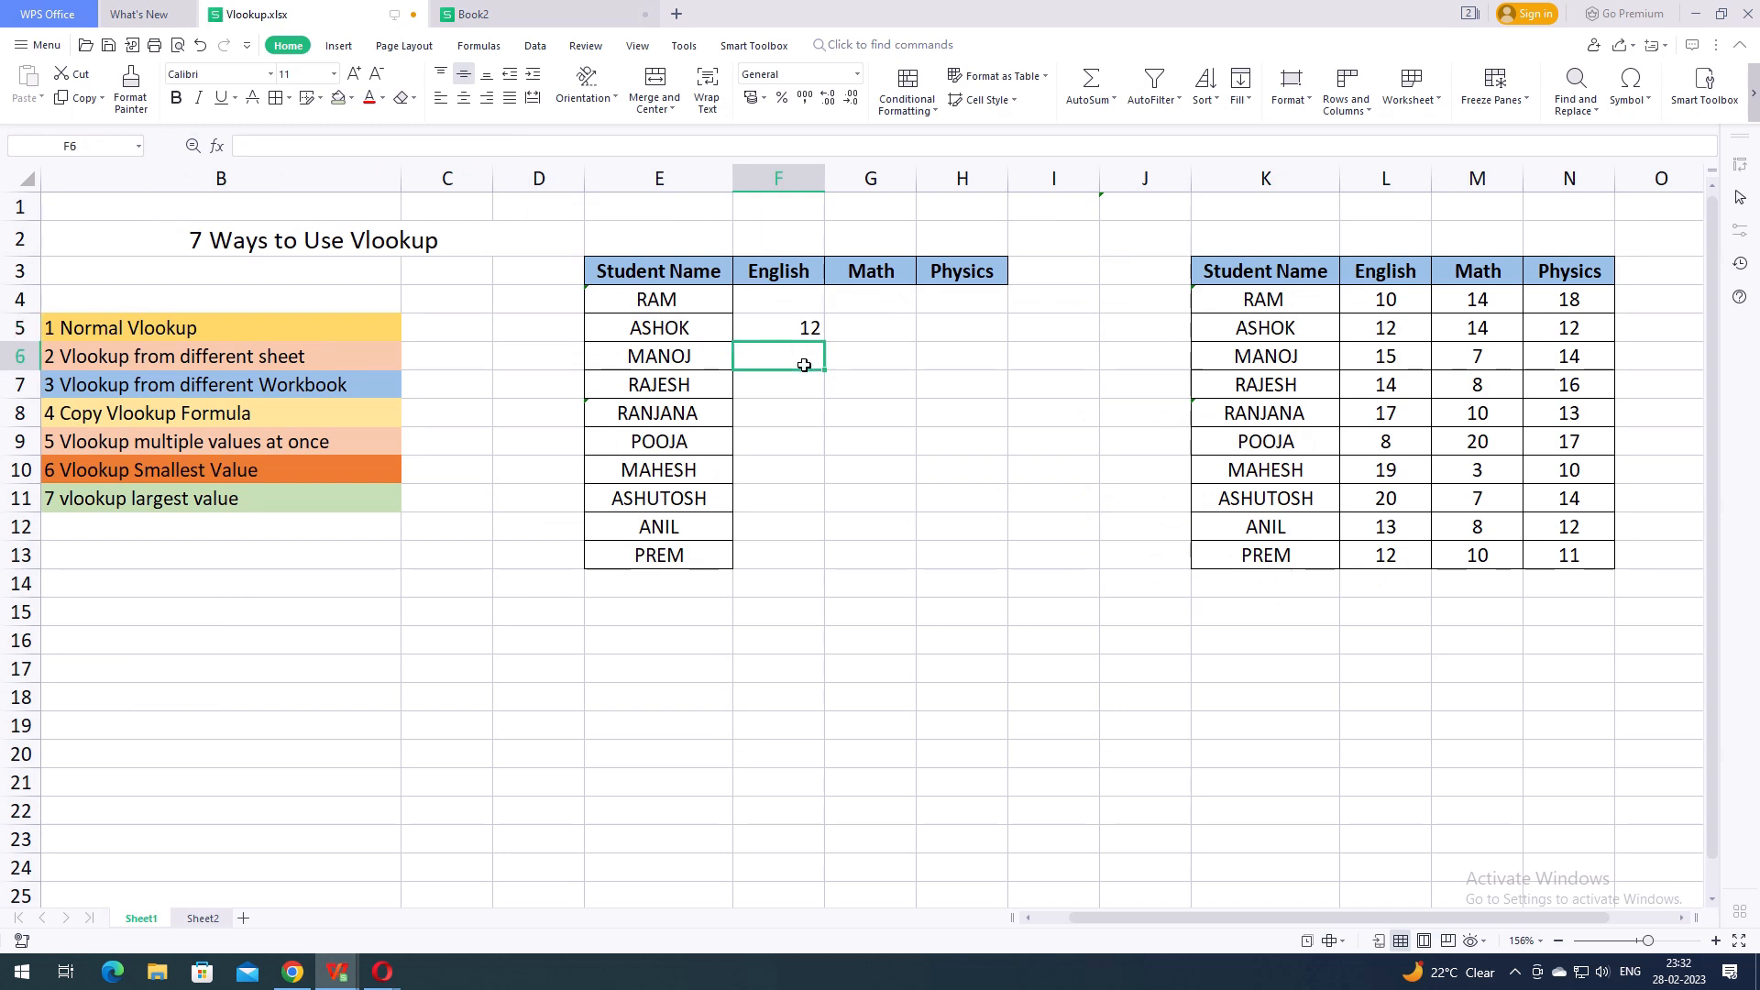
{"action": "left_click", "coordinate": [294, 389]}
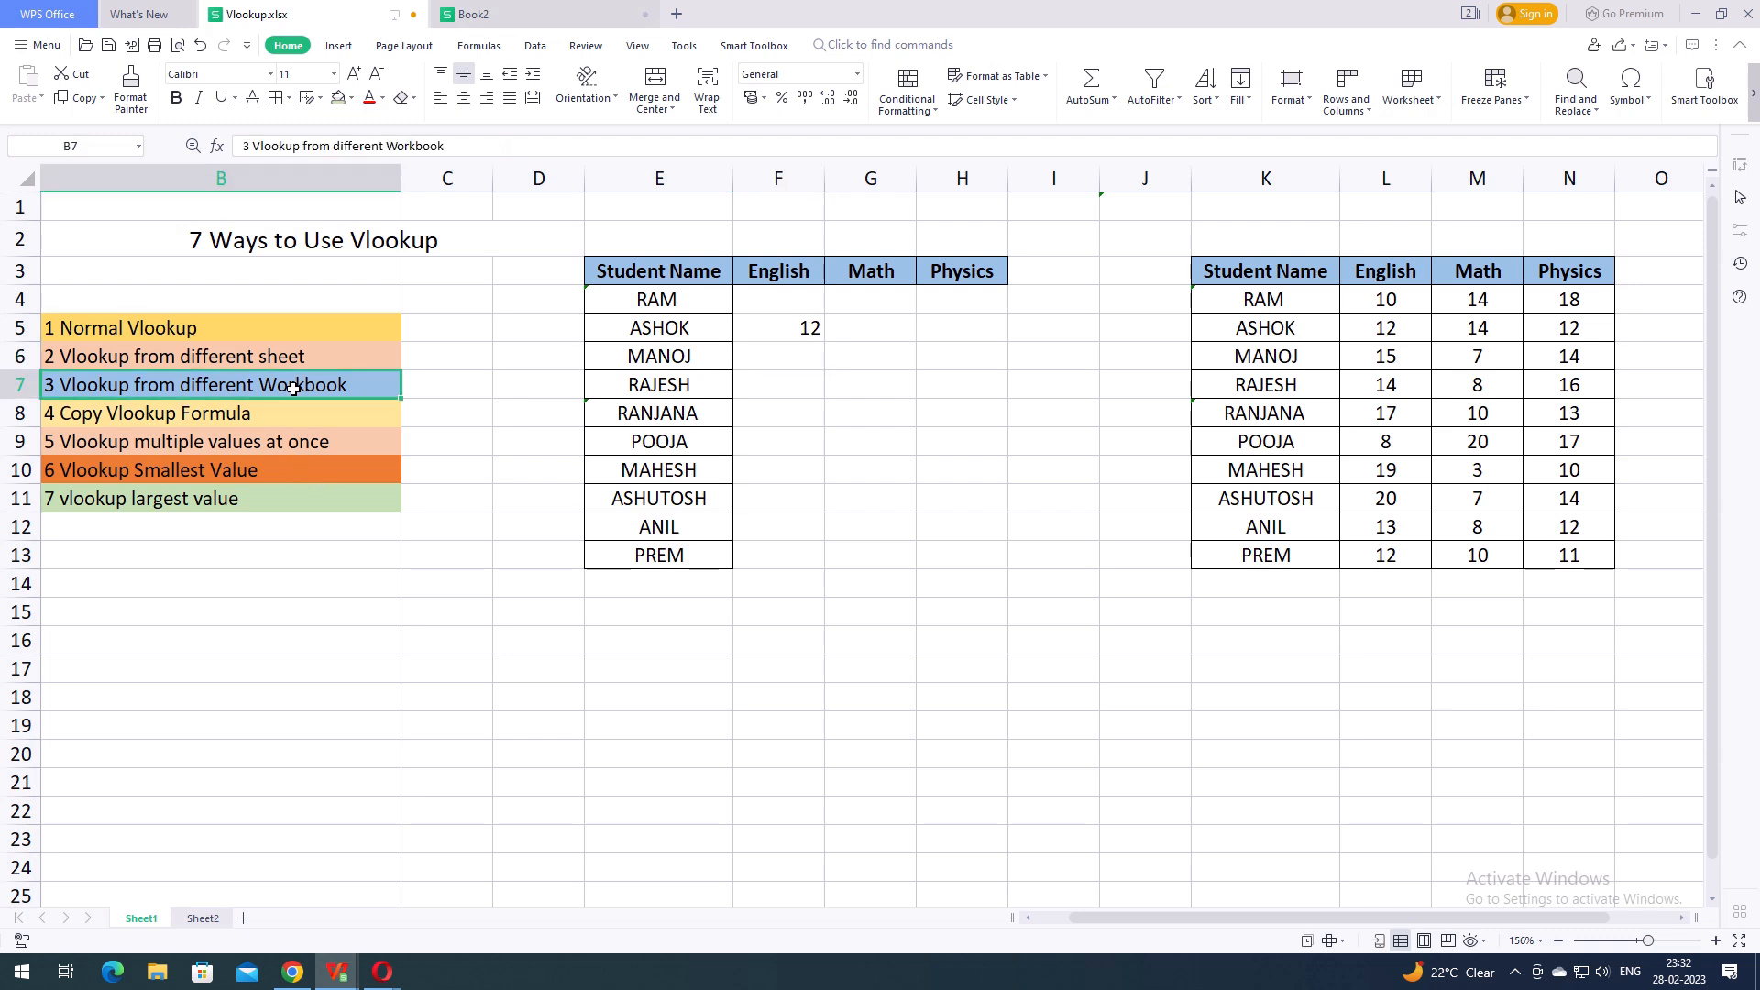
{"action": "left_click", "coordinate": [810, 330]}
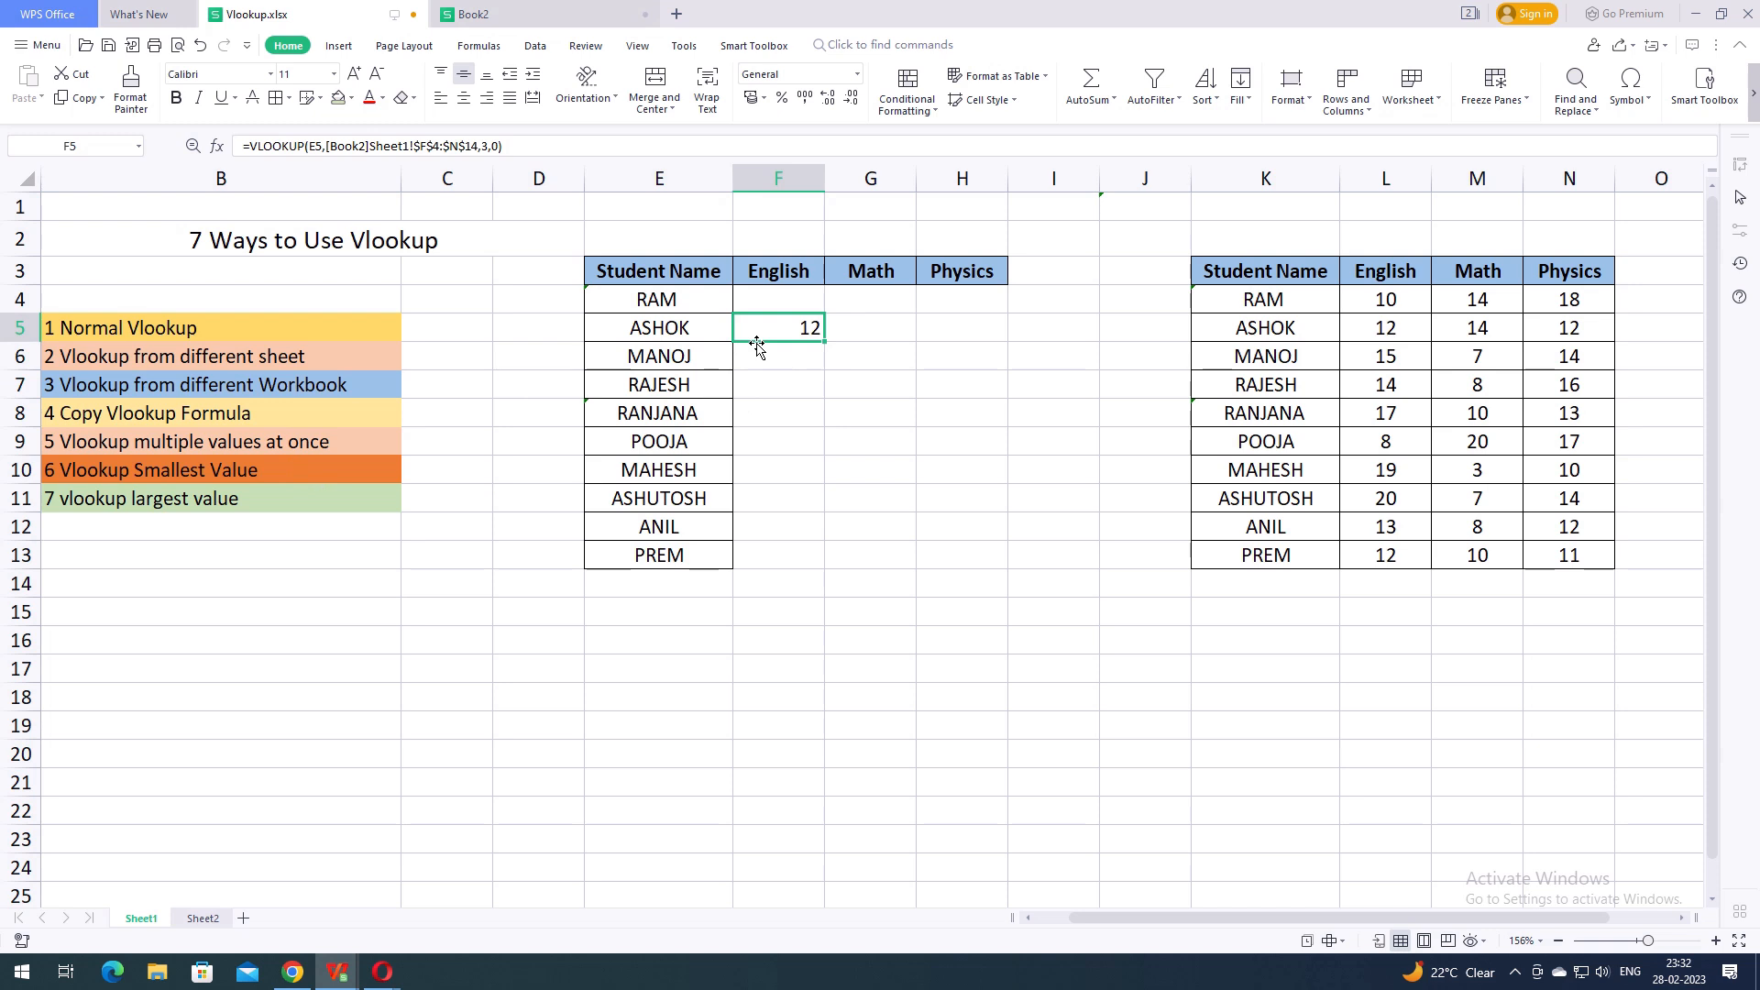
{"action": "key", "text": "Delete"}
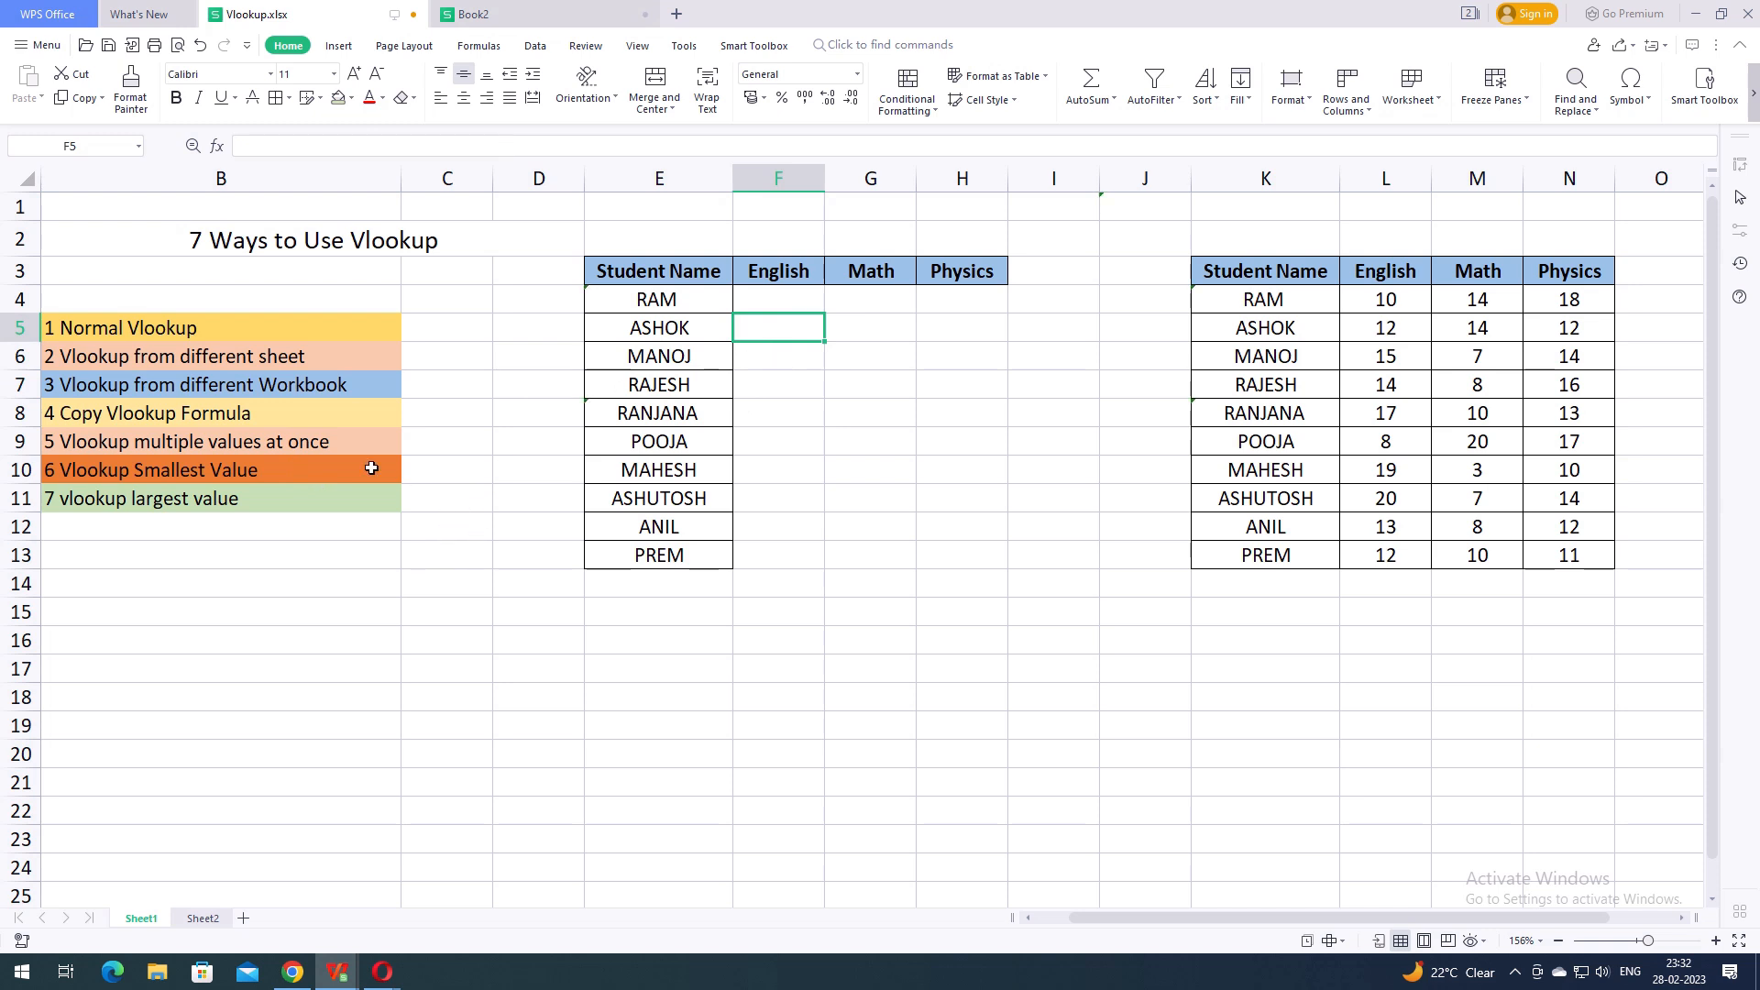
Start the VLOOKUP for the copy-formula method in F4, with the student name in E4 as the lookup value
{"action": "left_click", "coordinate": [212, 409]}
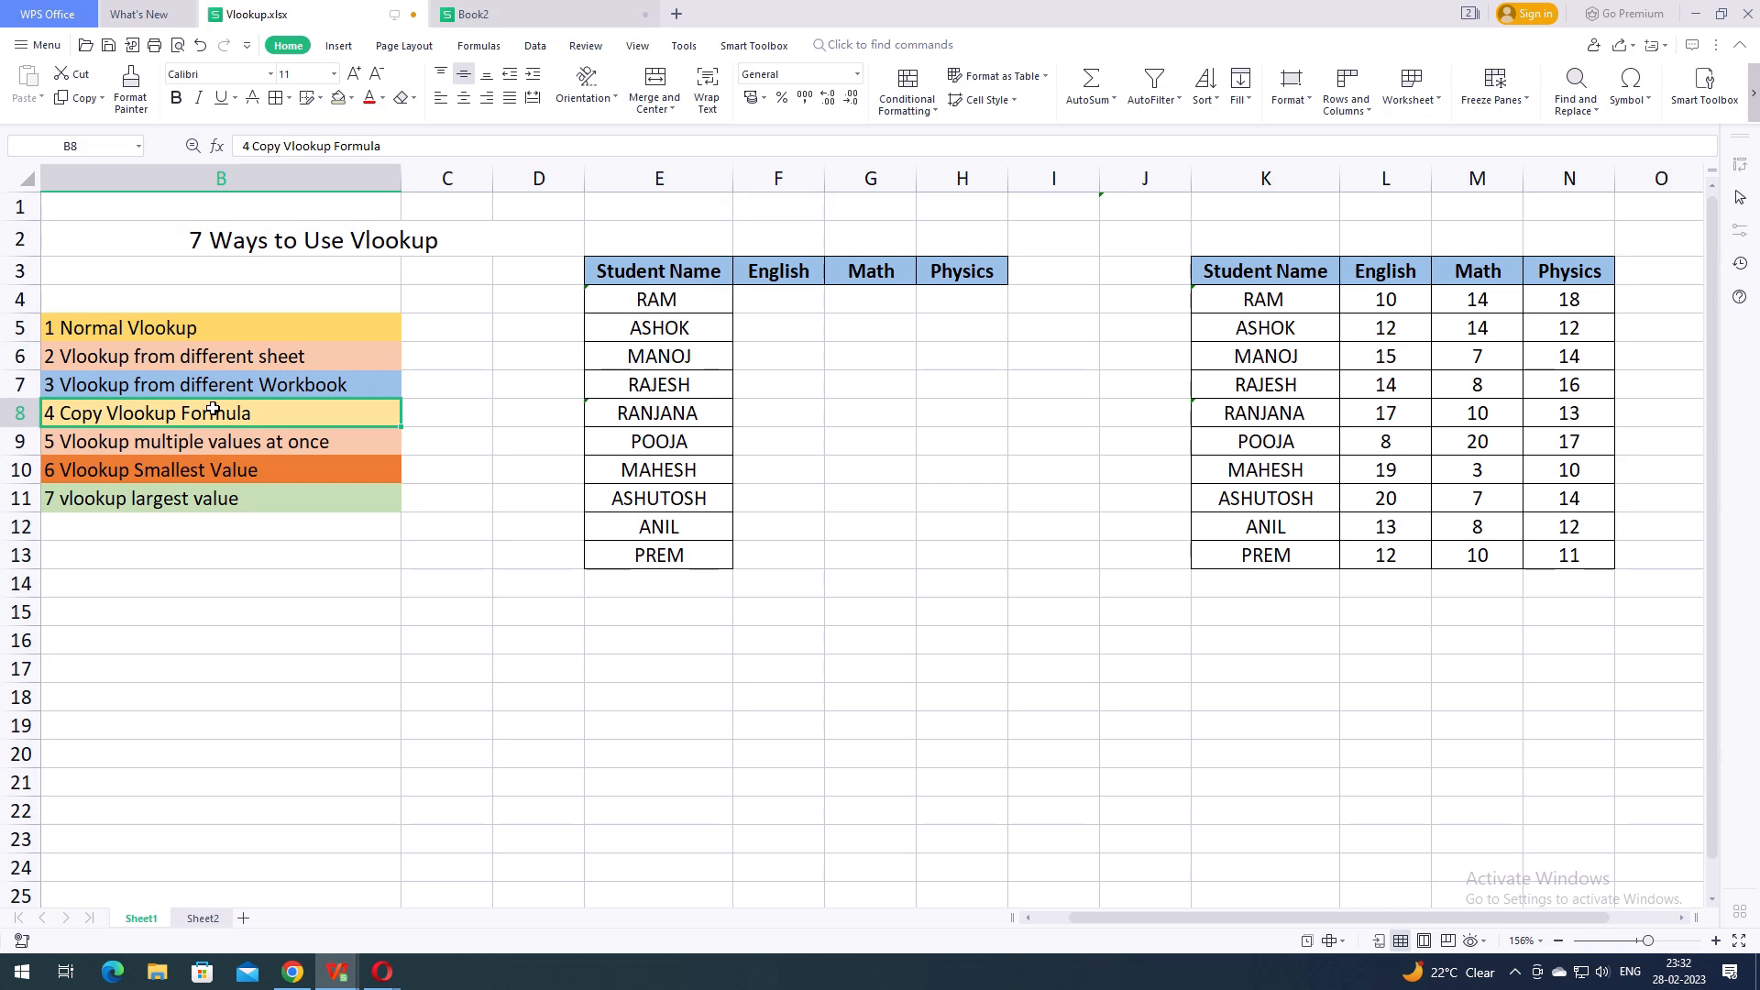
{"action": "left_click", "coordinate": [795, 305]}
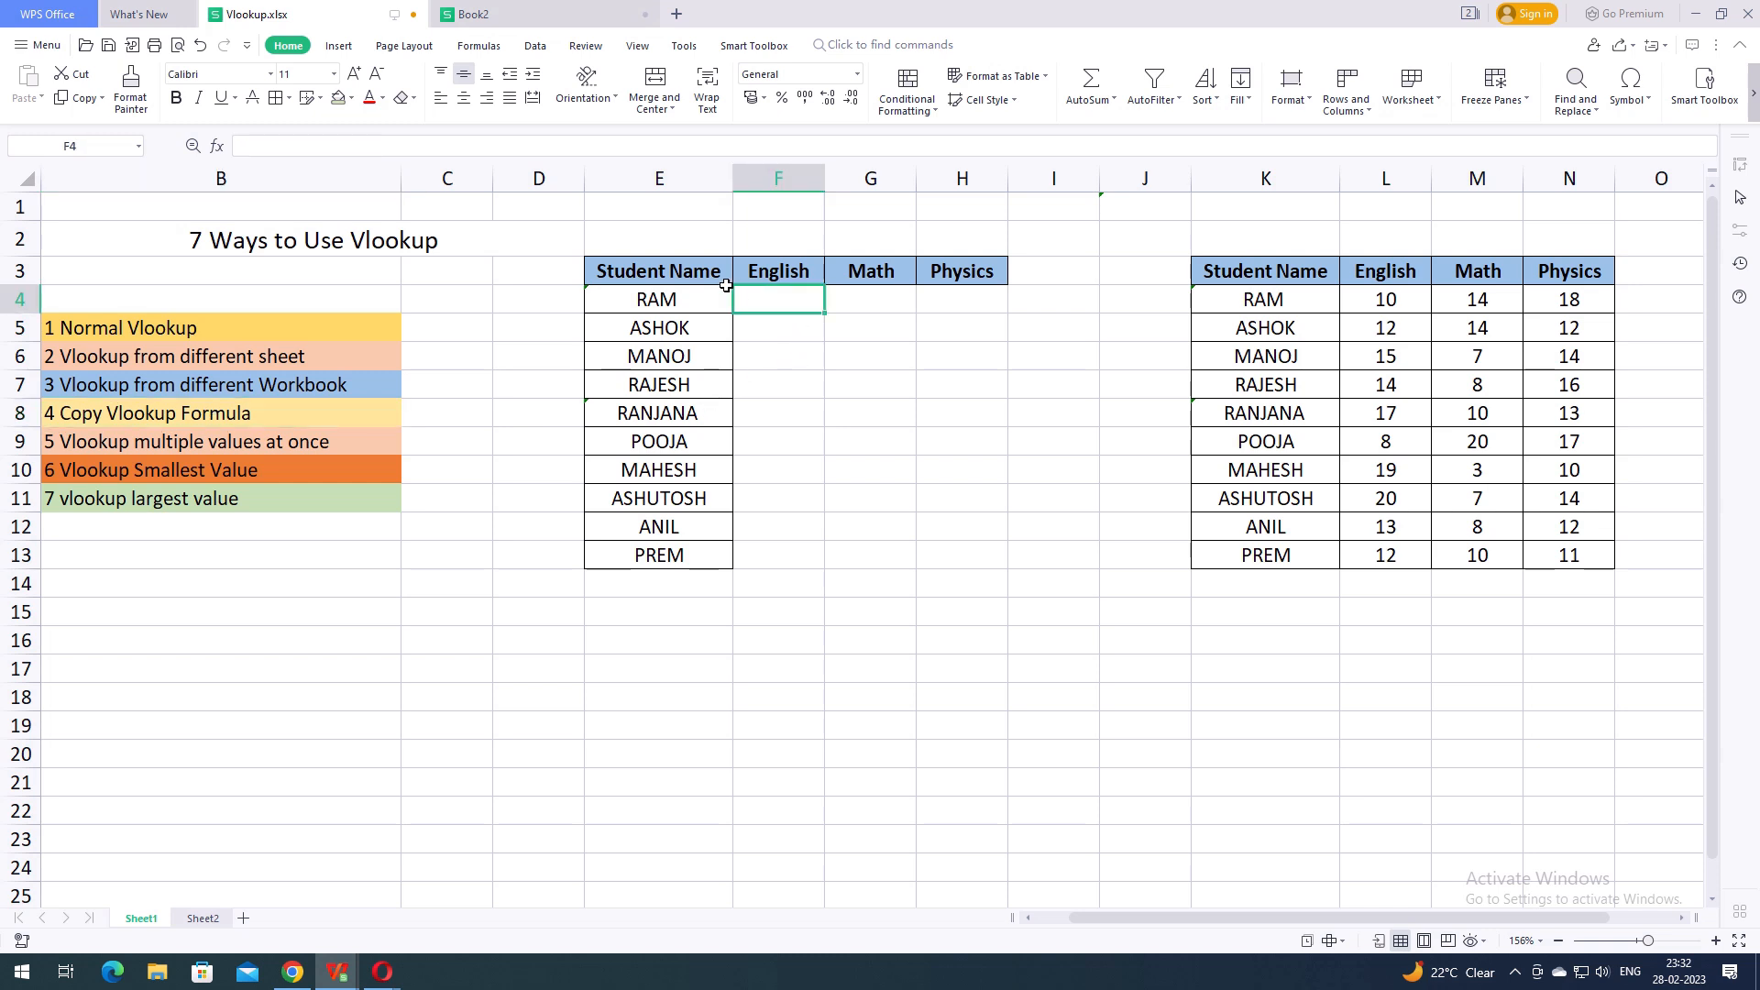
{"action": "type", "text": "=vl"}
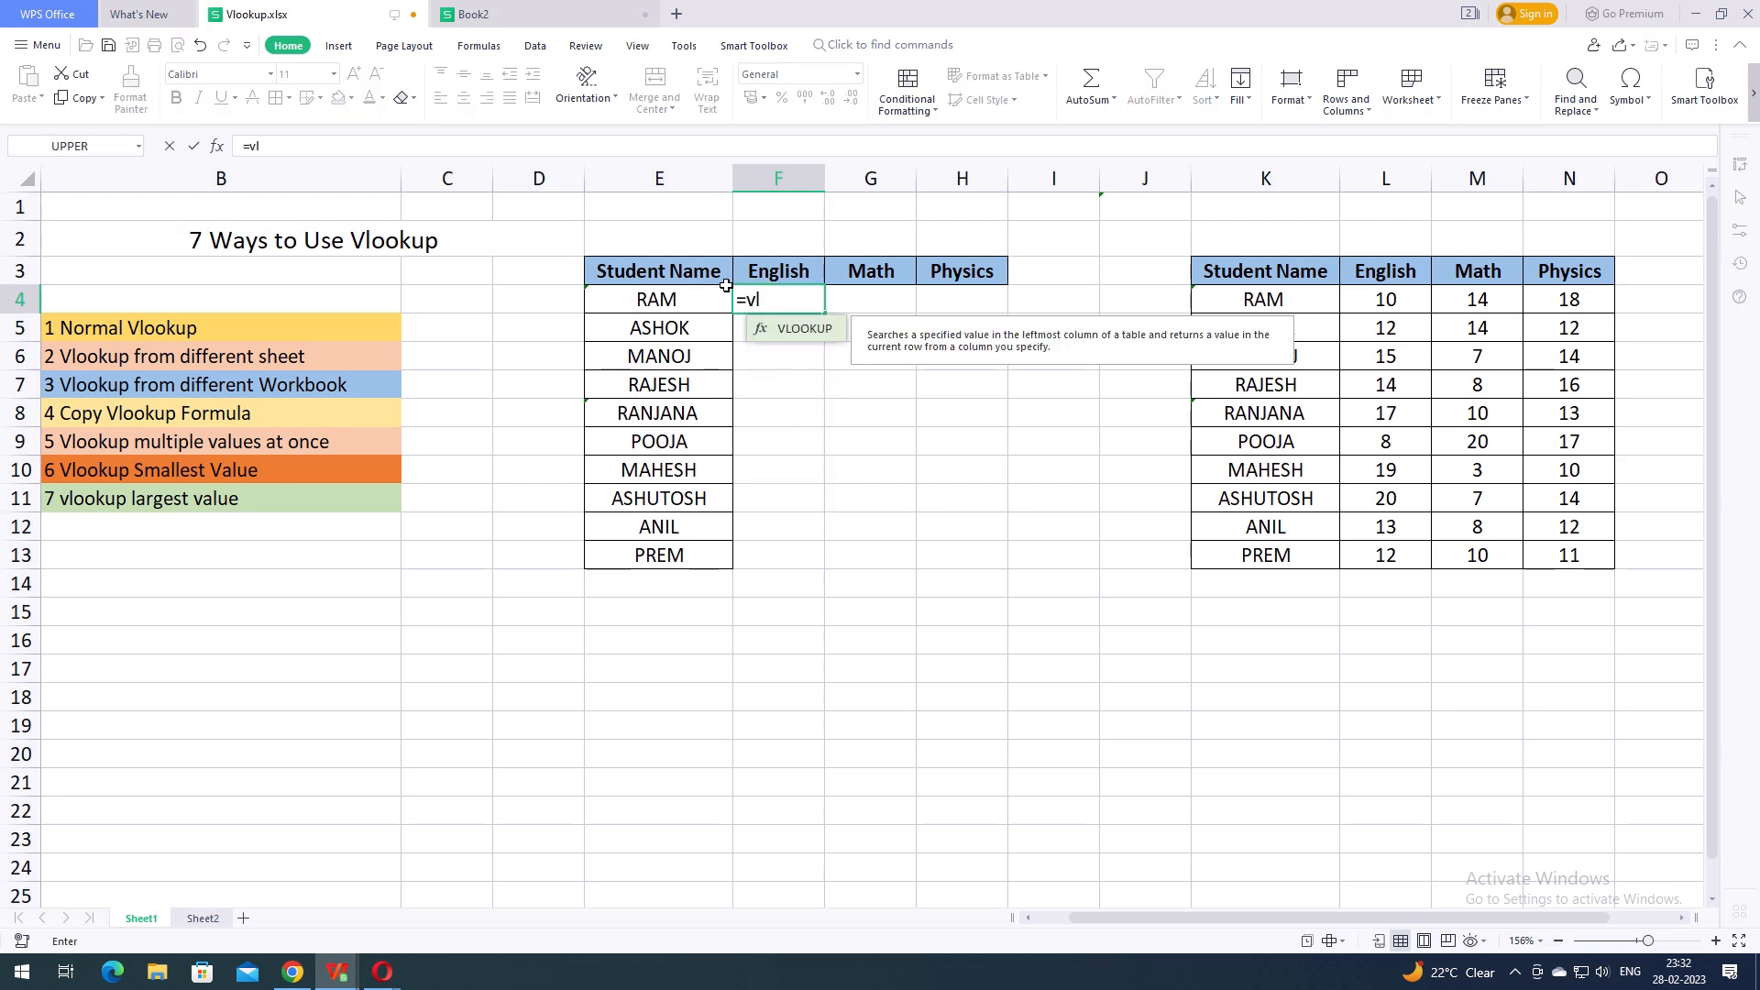
{"action": "key", "text": "Tab"}
{"action": "left_click", "coordinate": [688, 295]}
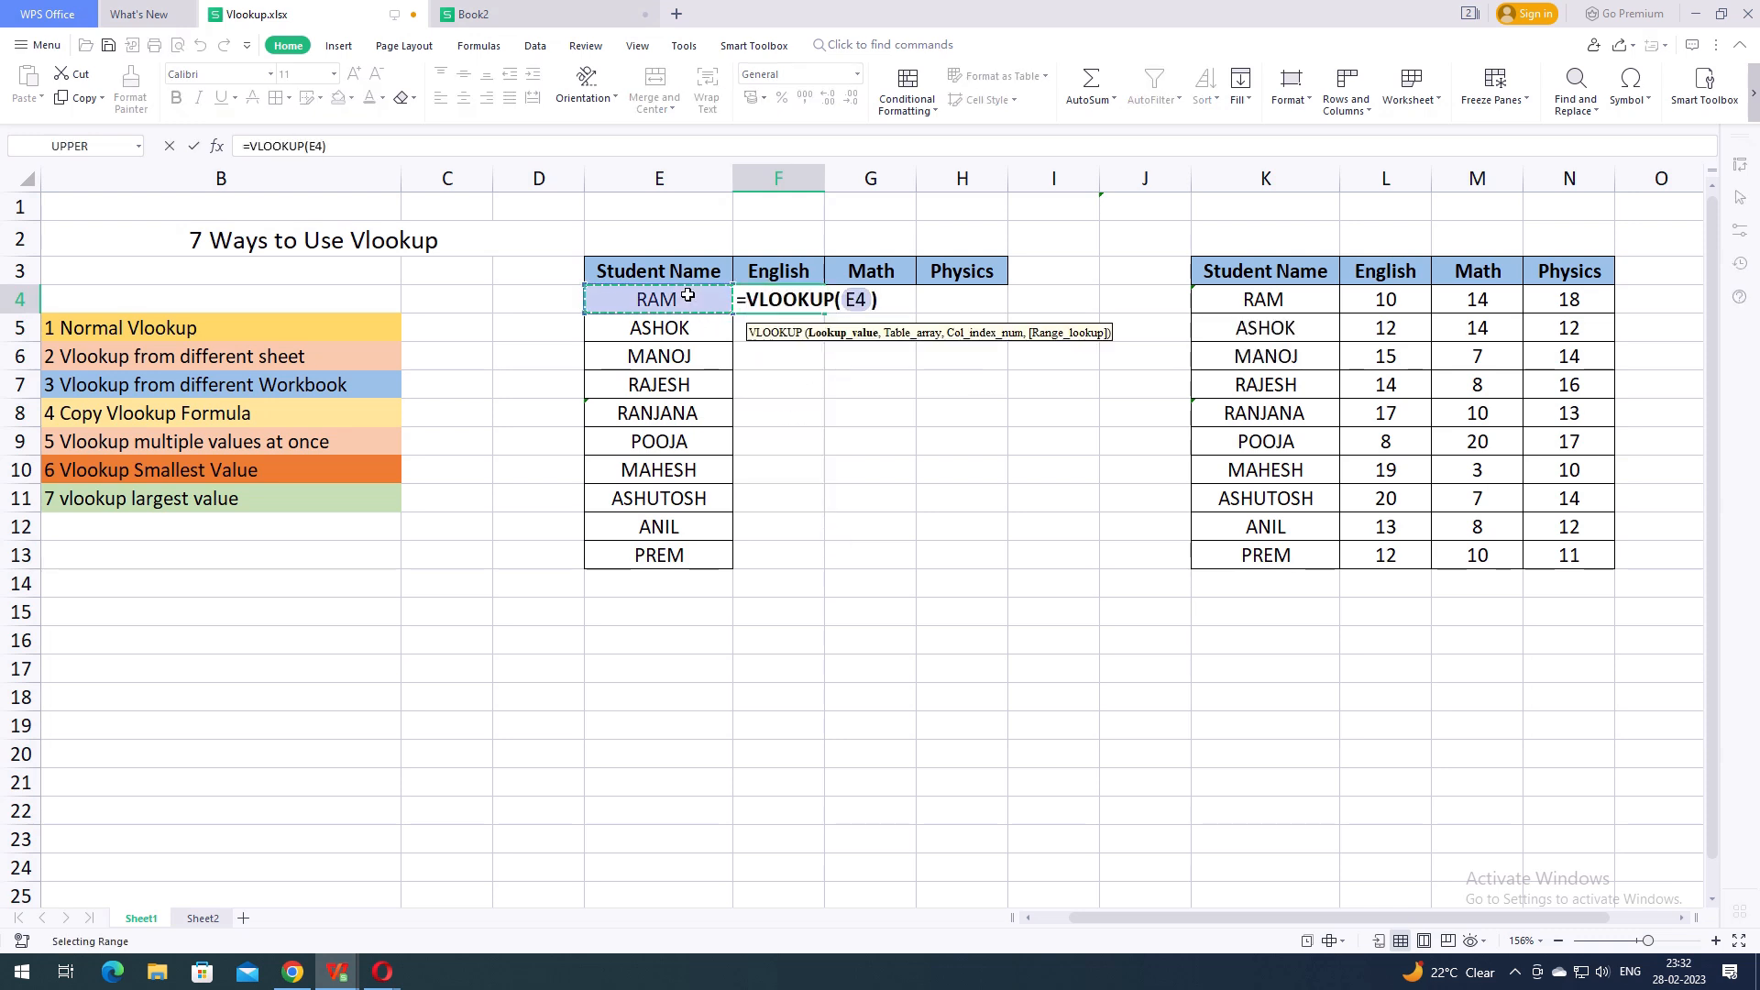
{"action": "type", "text": ","}
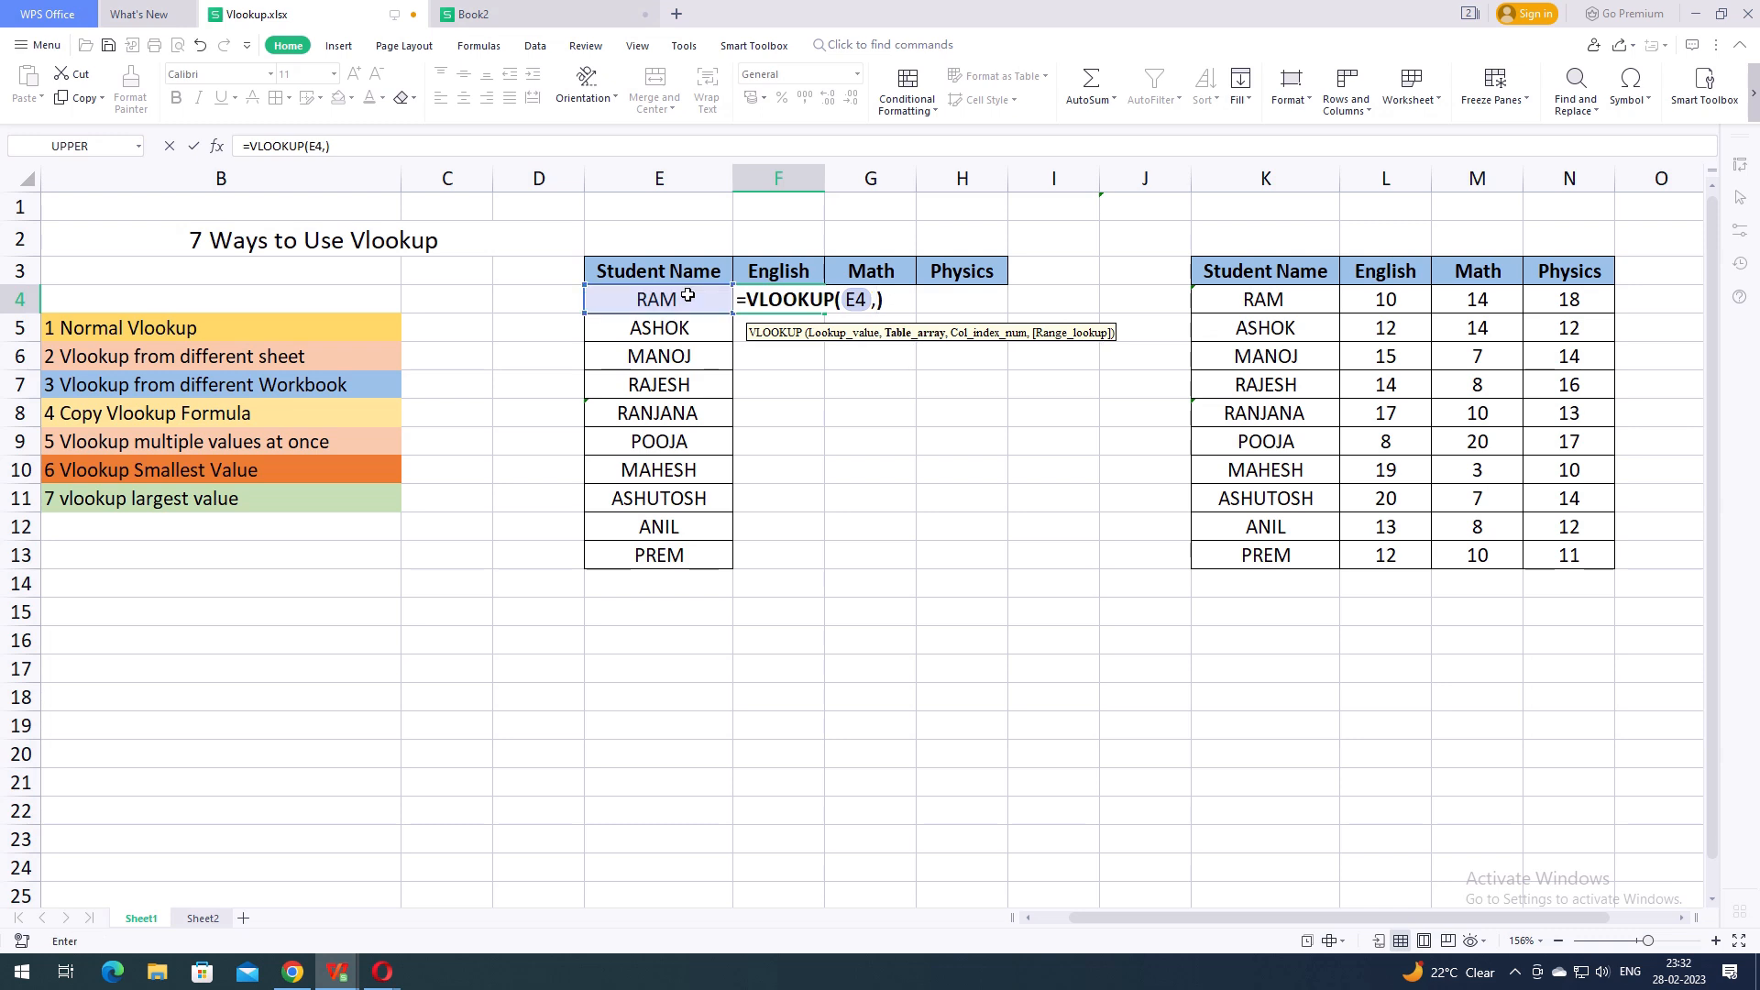
Set the F4 table array to the marks table K3:N13 on the same sheet, locked as $K$3:$N$13
{"action": "left_click_drag", "start_coordinate": [1259, 266], "coordinate": [1563, 552]}
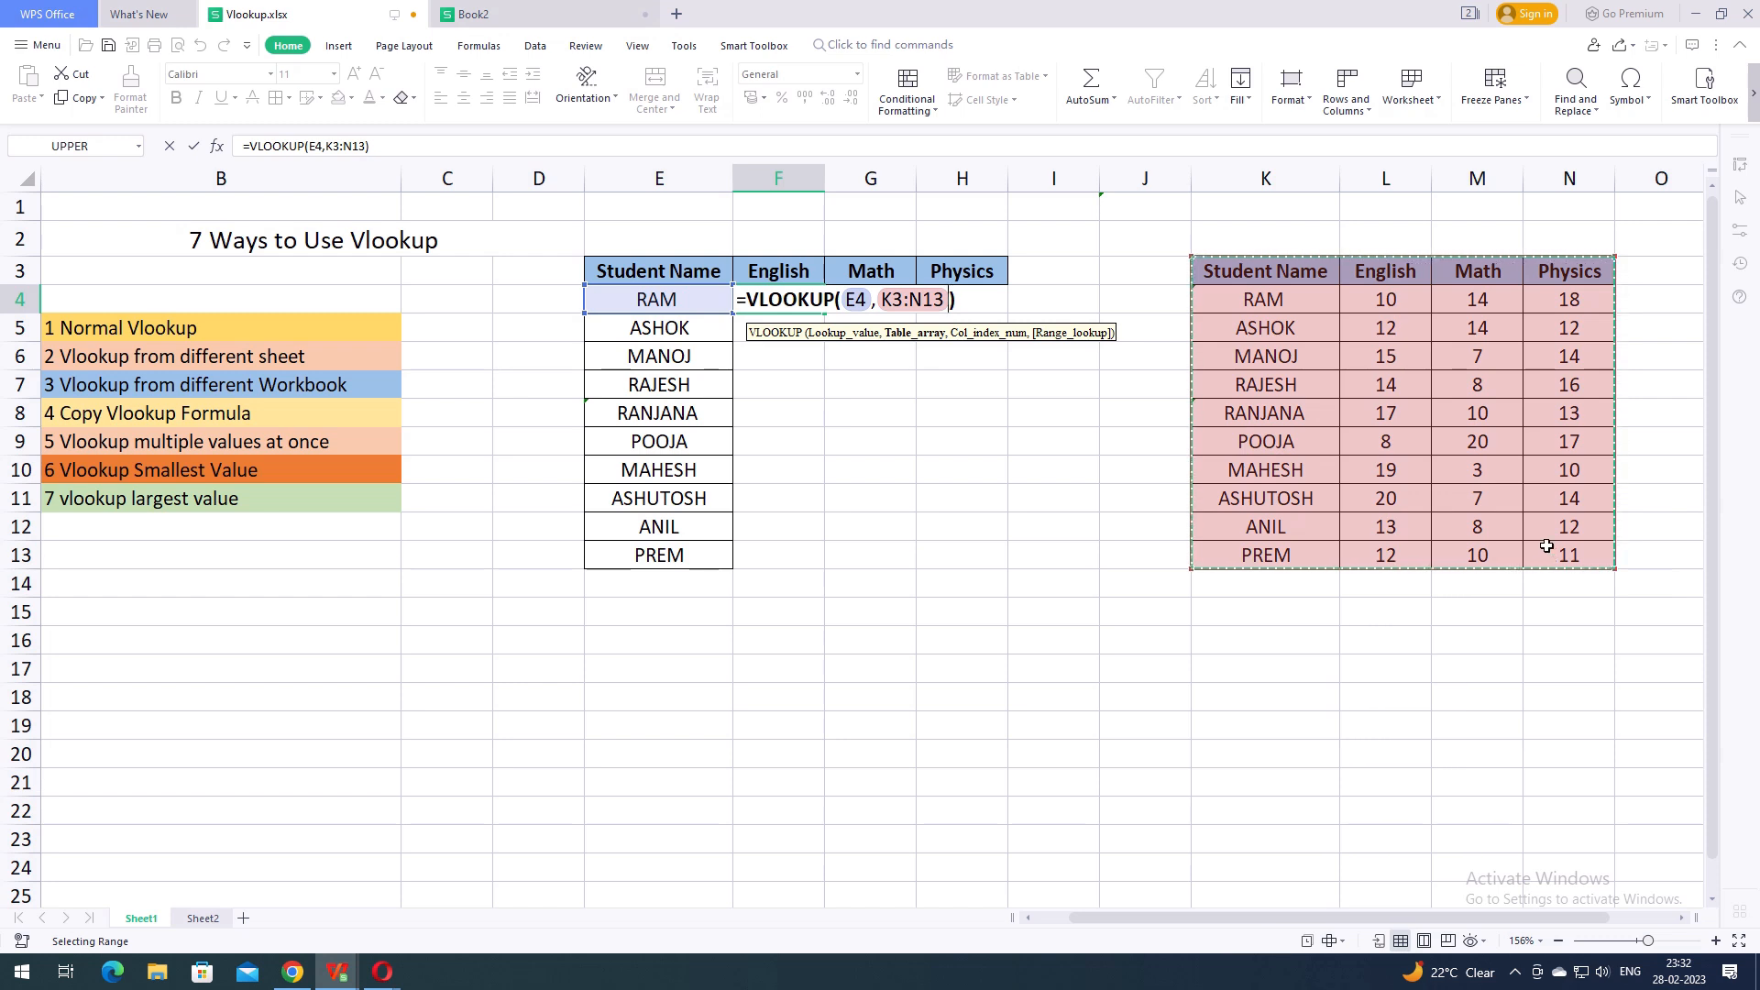
{"action": "key", "text": "F4"}
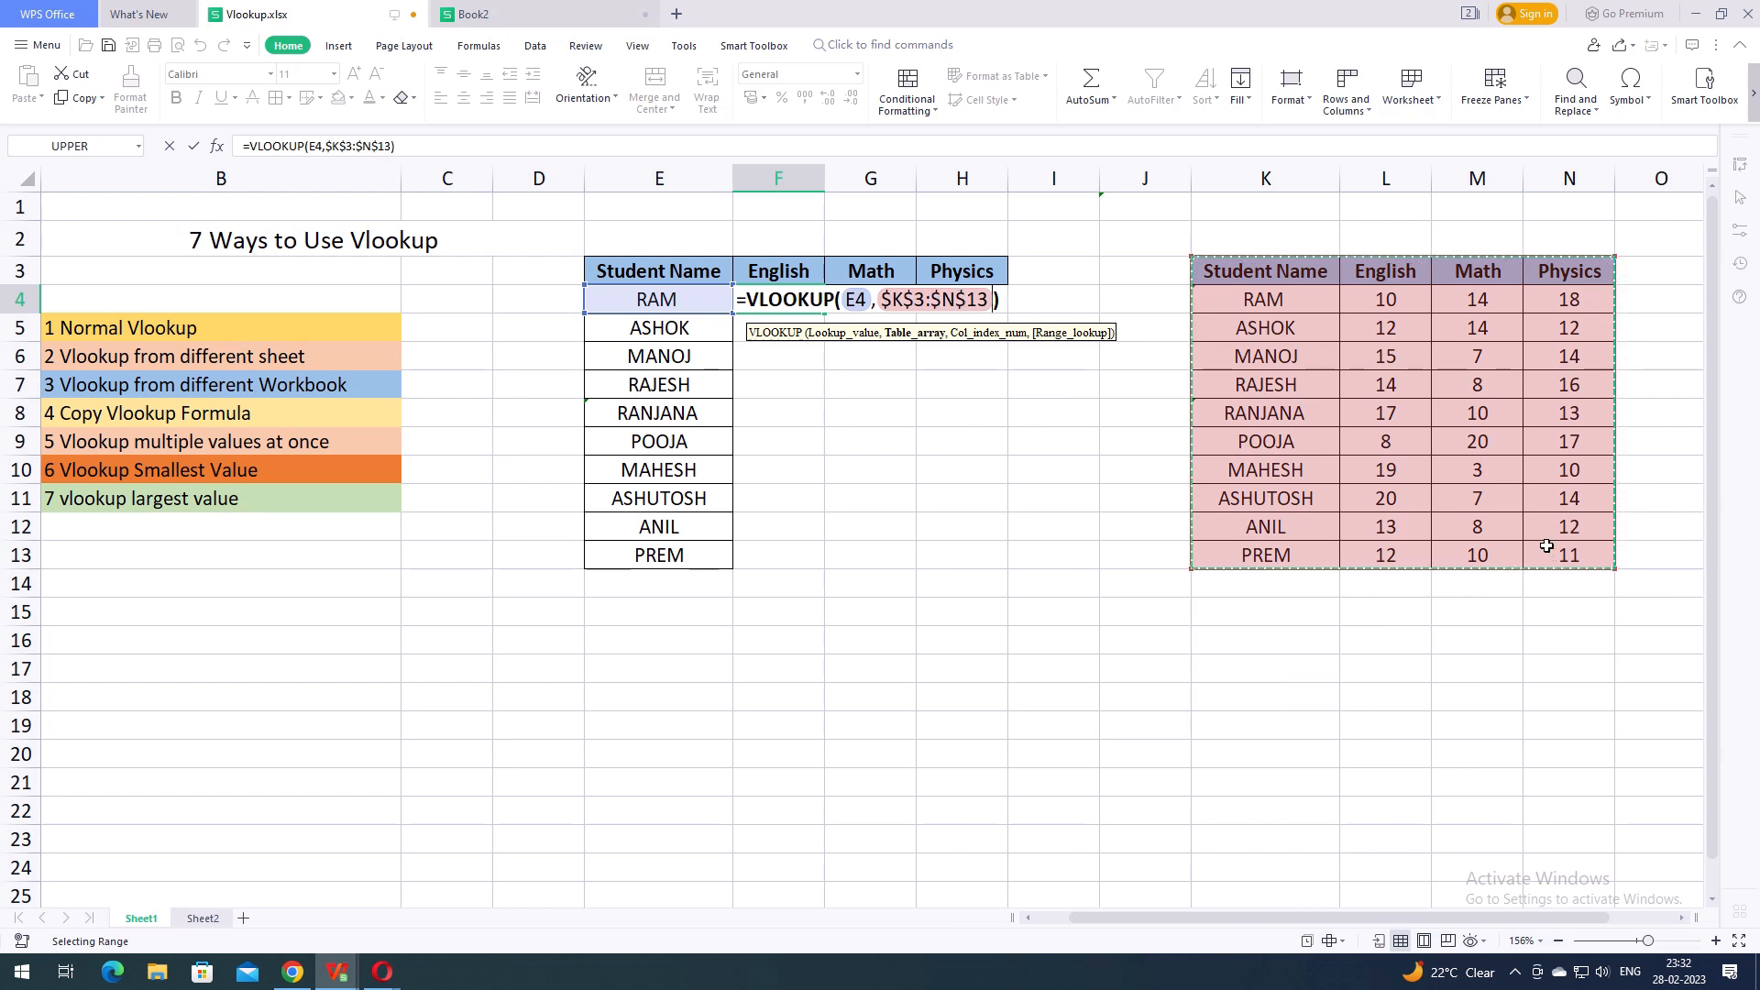
{"action": "type", "text": ","}
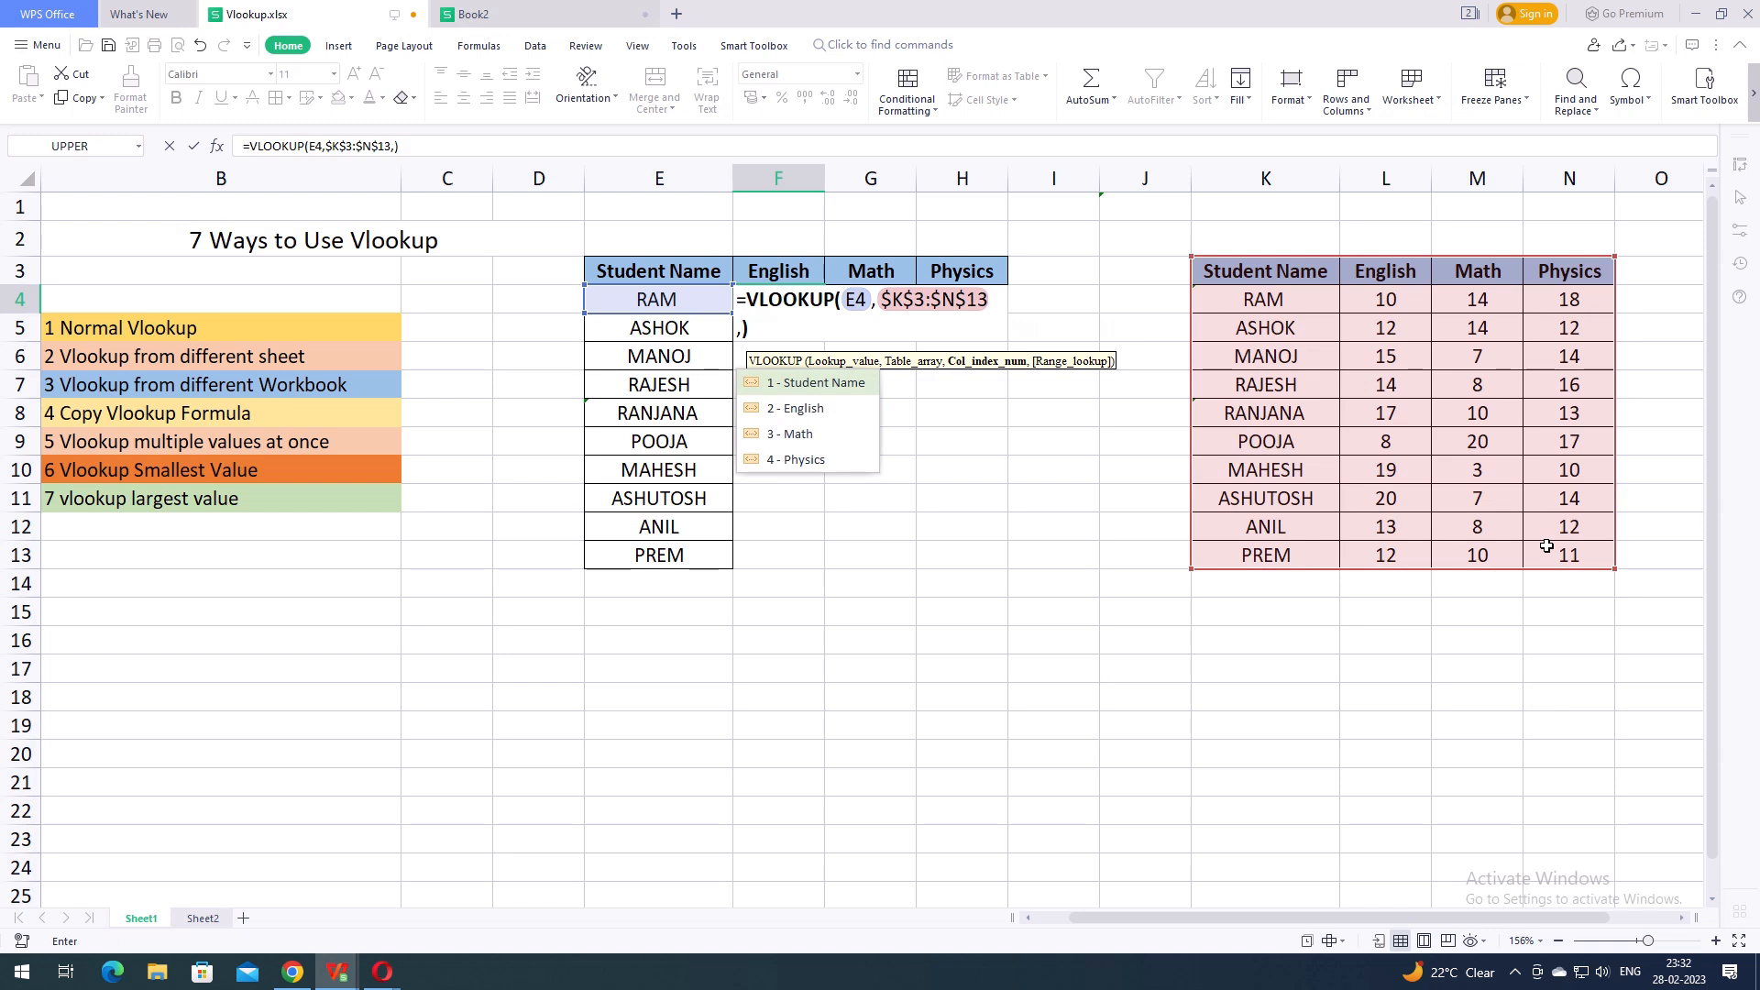
Complete the F4 VLOOKUP with column index 2 and range lookup 0
{"action": "type", "text": "2"}
{"action": "type", "text": ",0"}
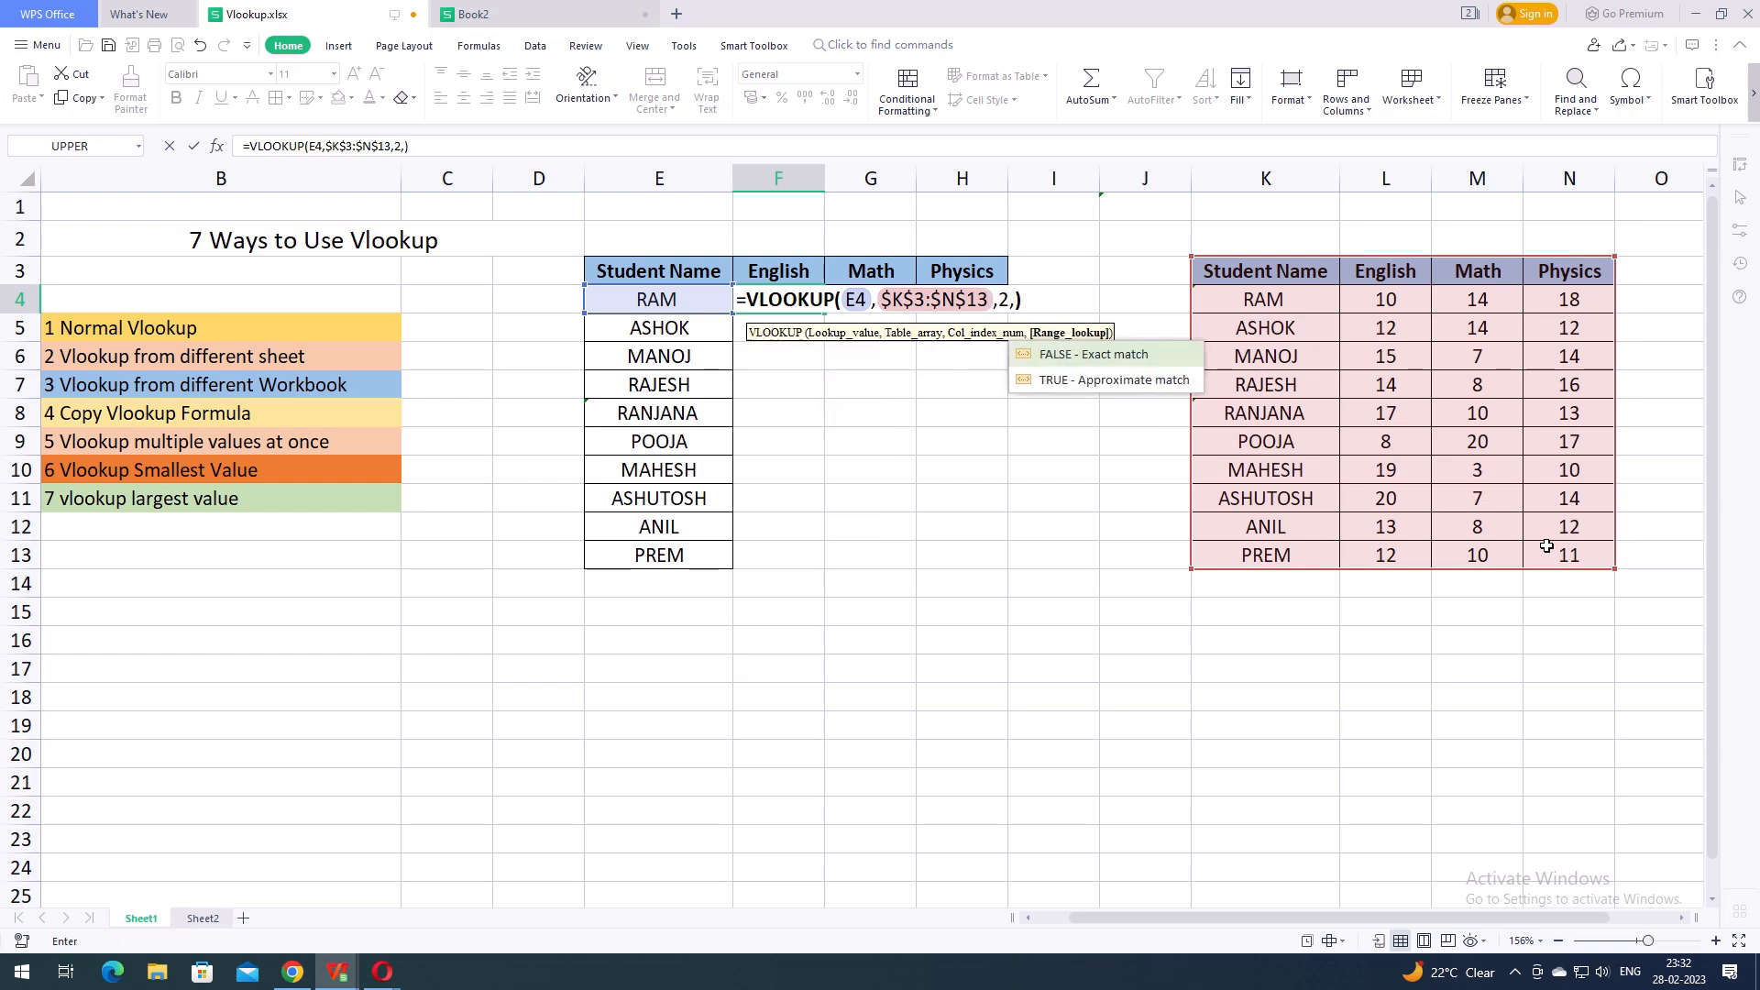
{"action": "key", "text": "Return"}
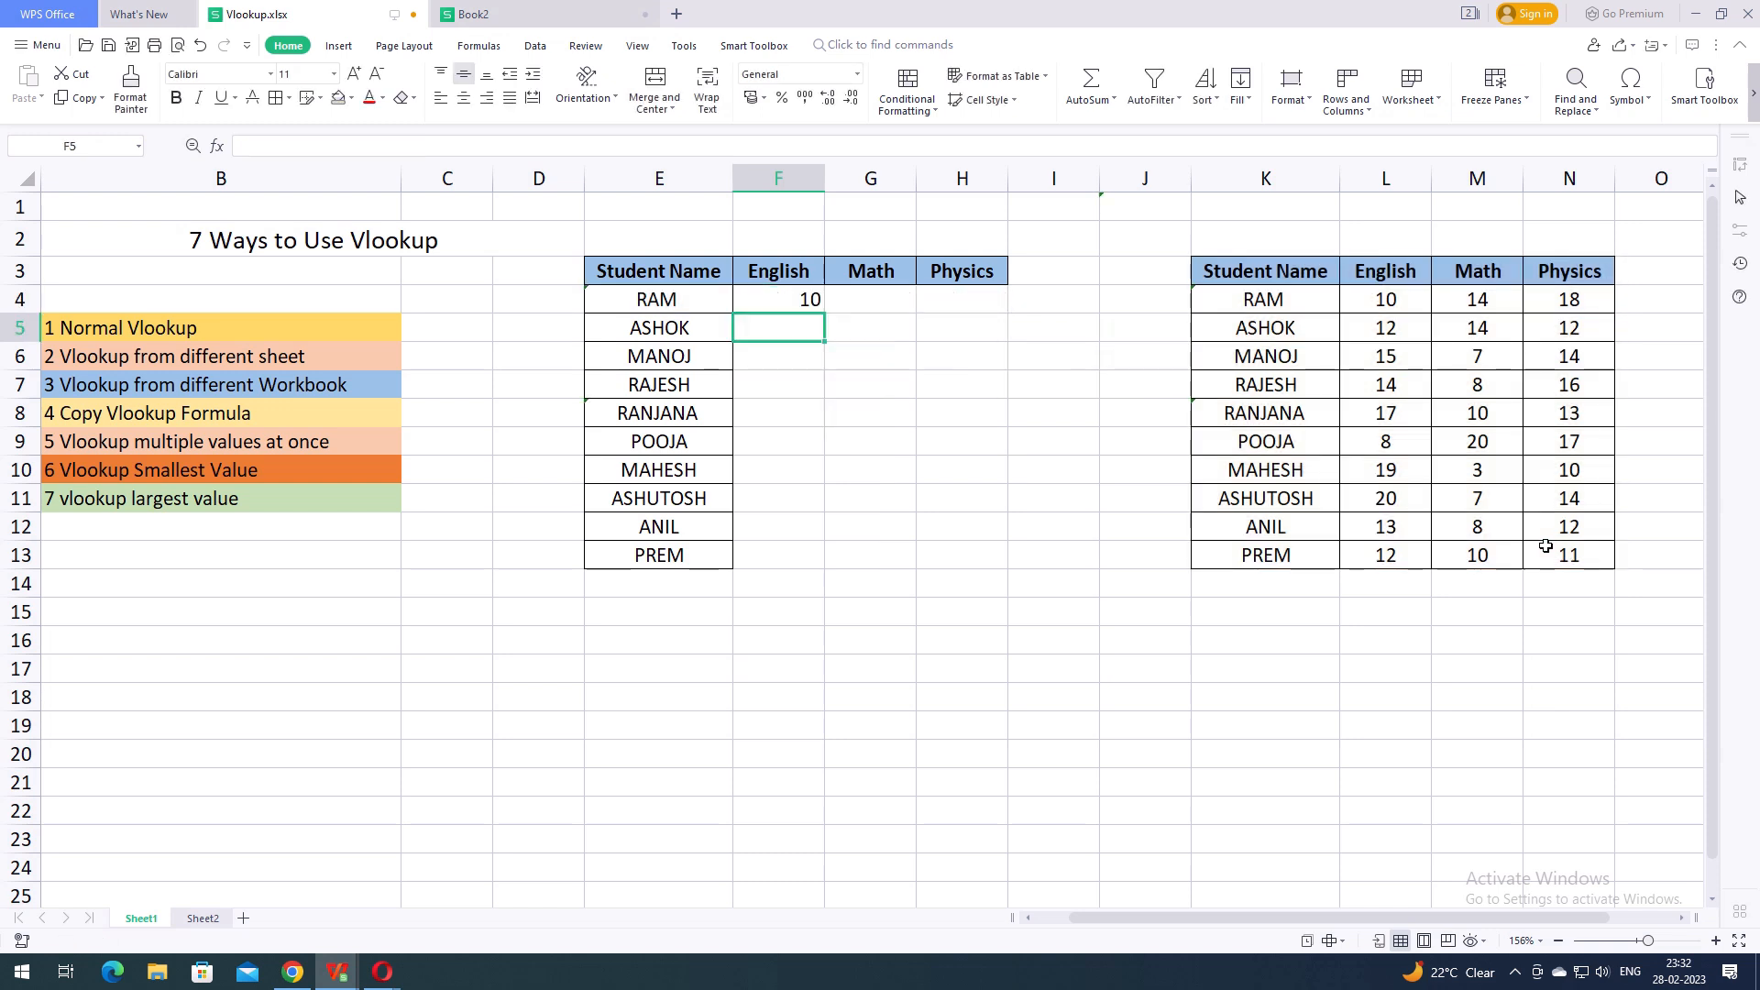
Copy the VLOOKUP formula from F4 down the English column to F5:F13 and check the filled cells
{"action": "left_click", "coordinate": [804, 303]}
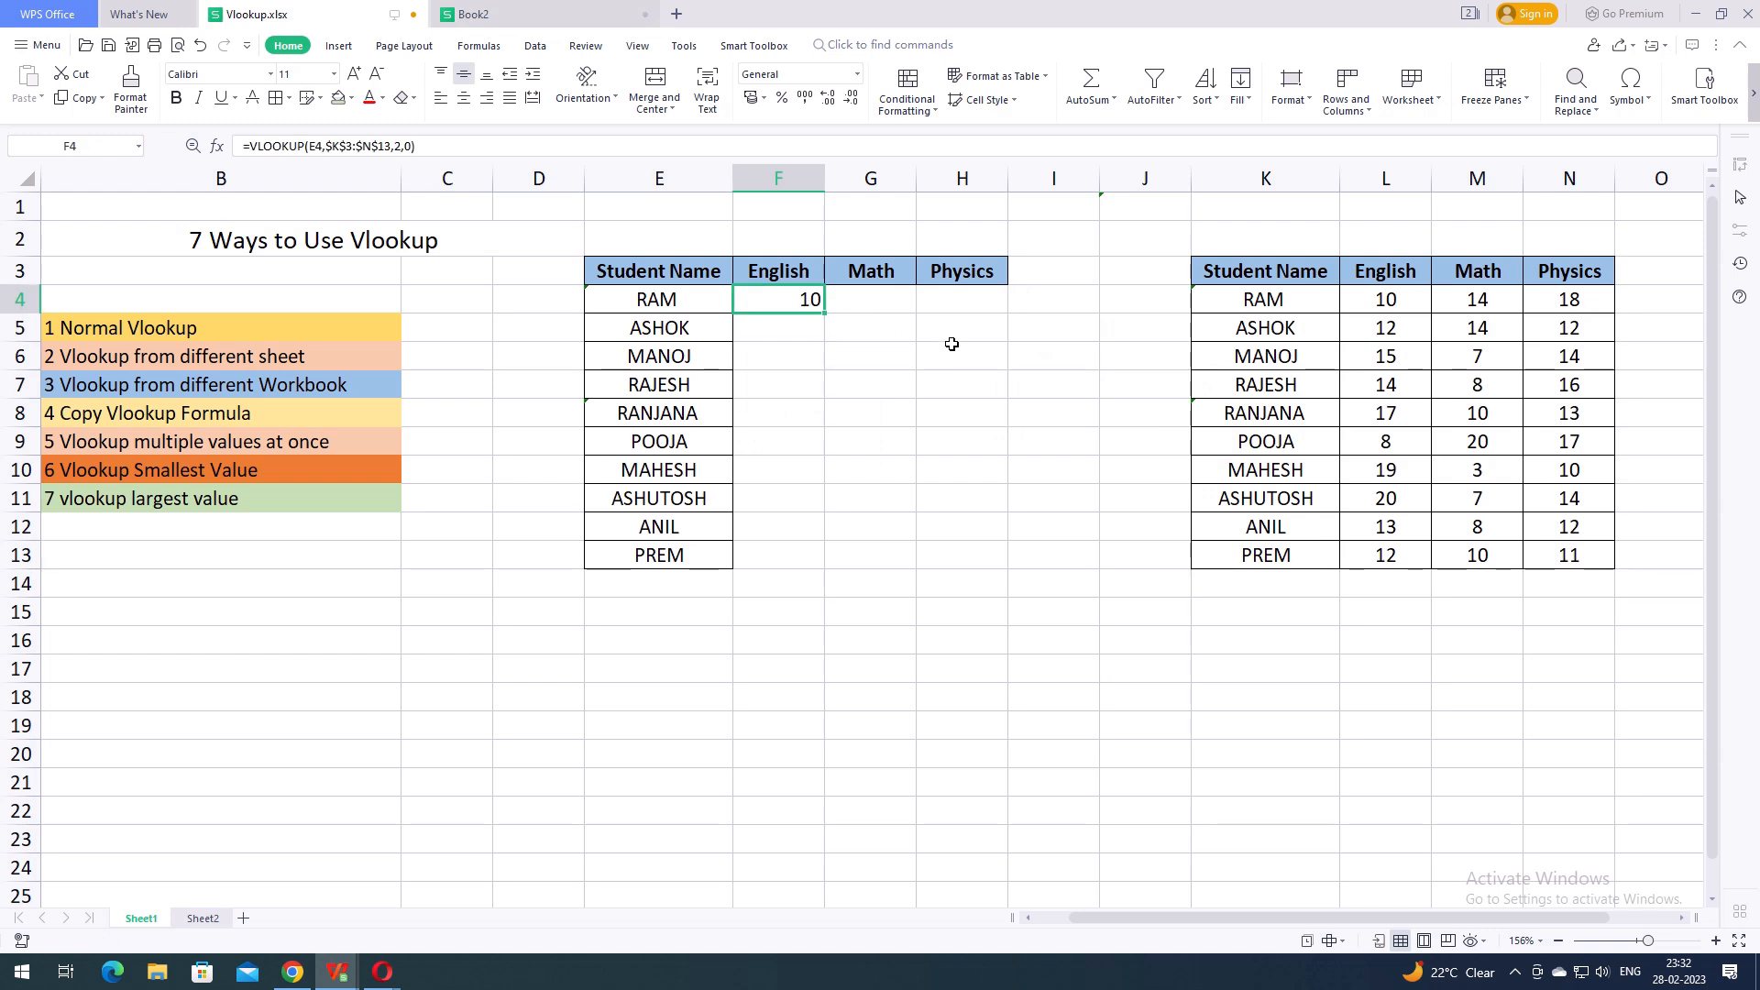
{"action": "left_click_drag", "start_coordinate": [824, 315], "coordinate": [790, 546]}
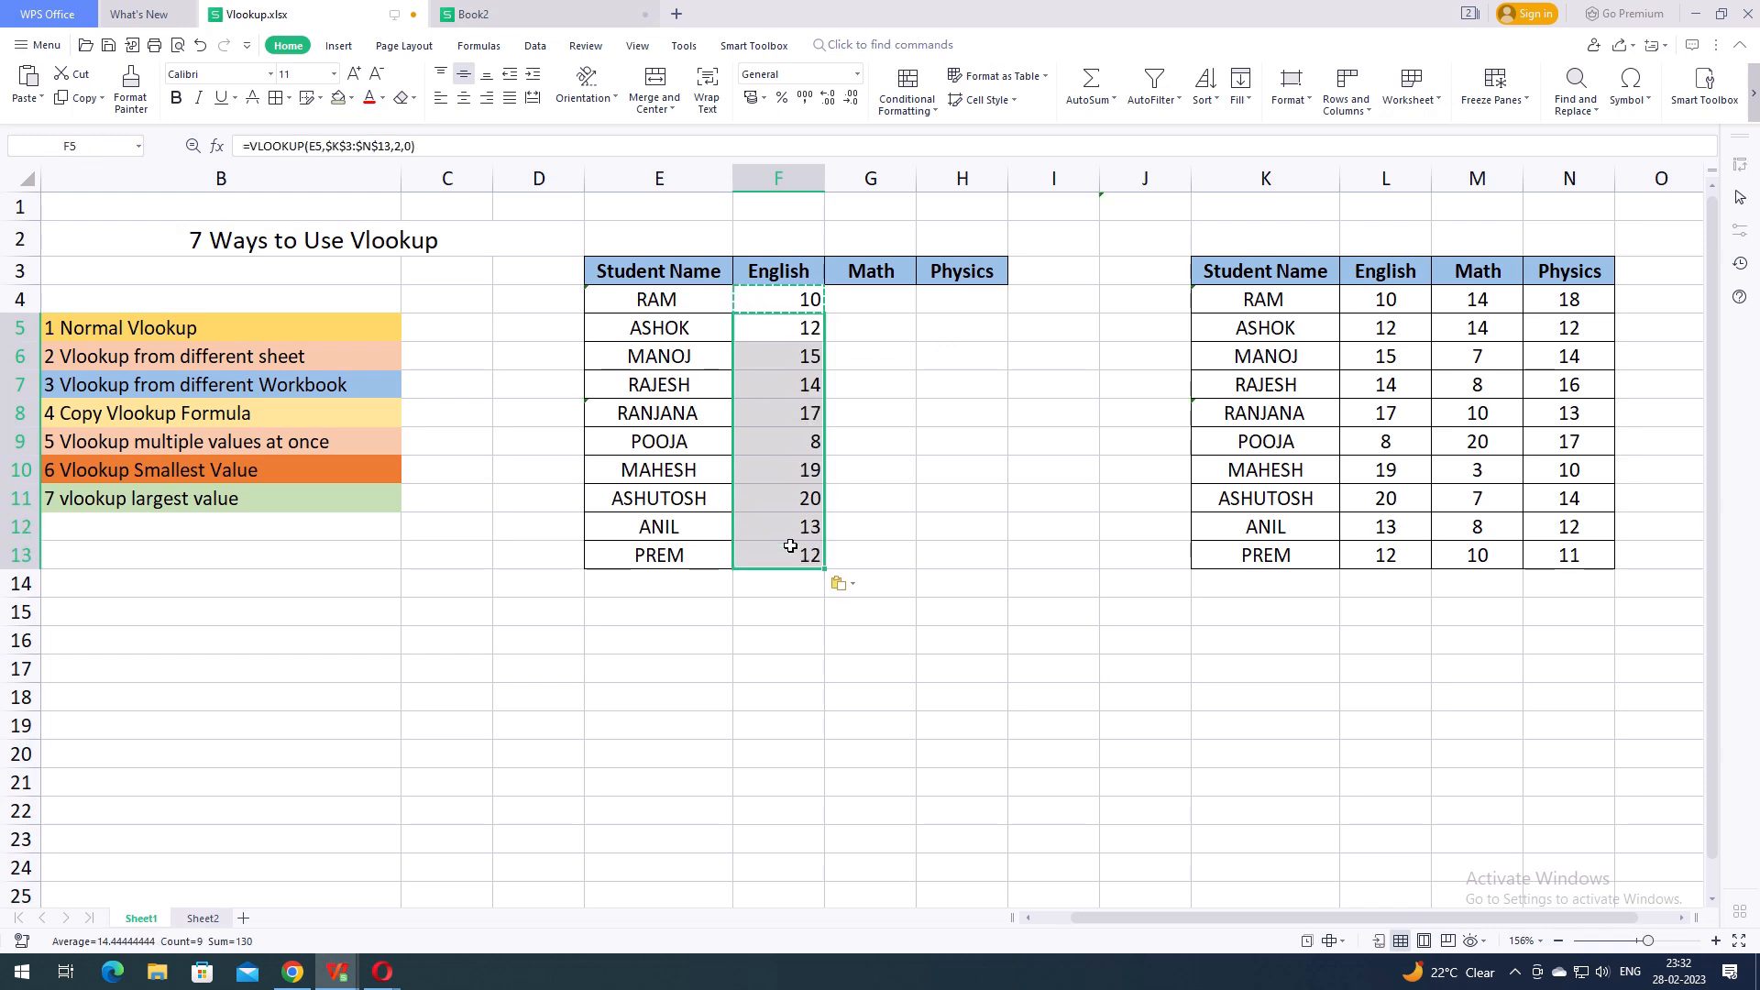
{"action": "left_click", "coordinate": [900, 565]}
{"action": "key", "text": "Escape"}
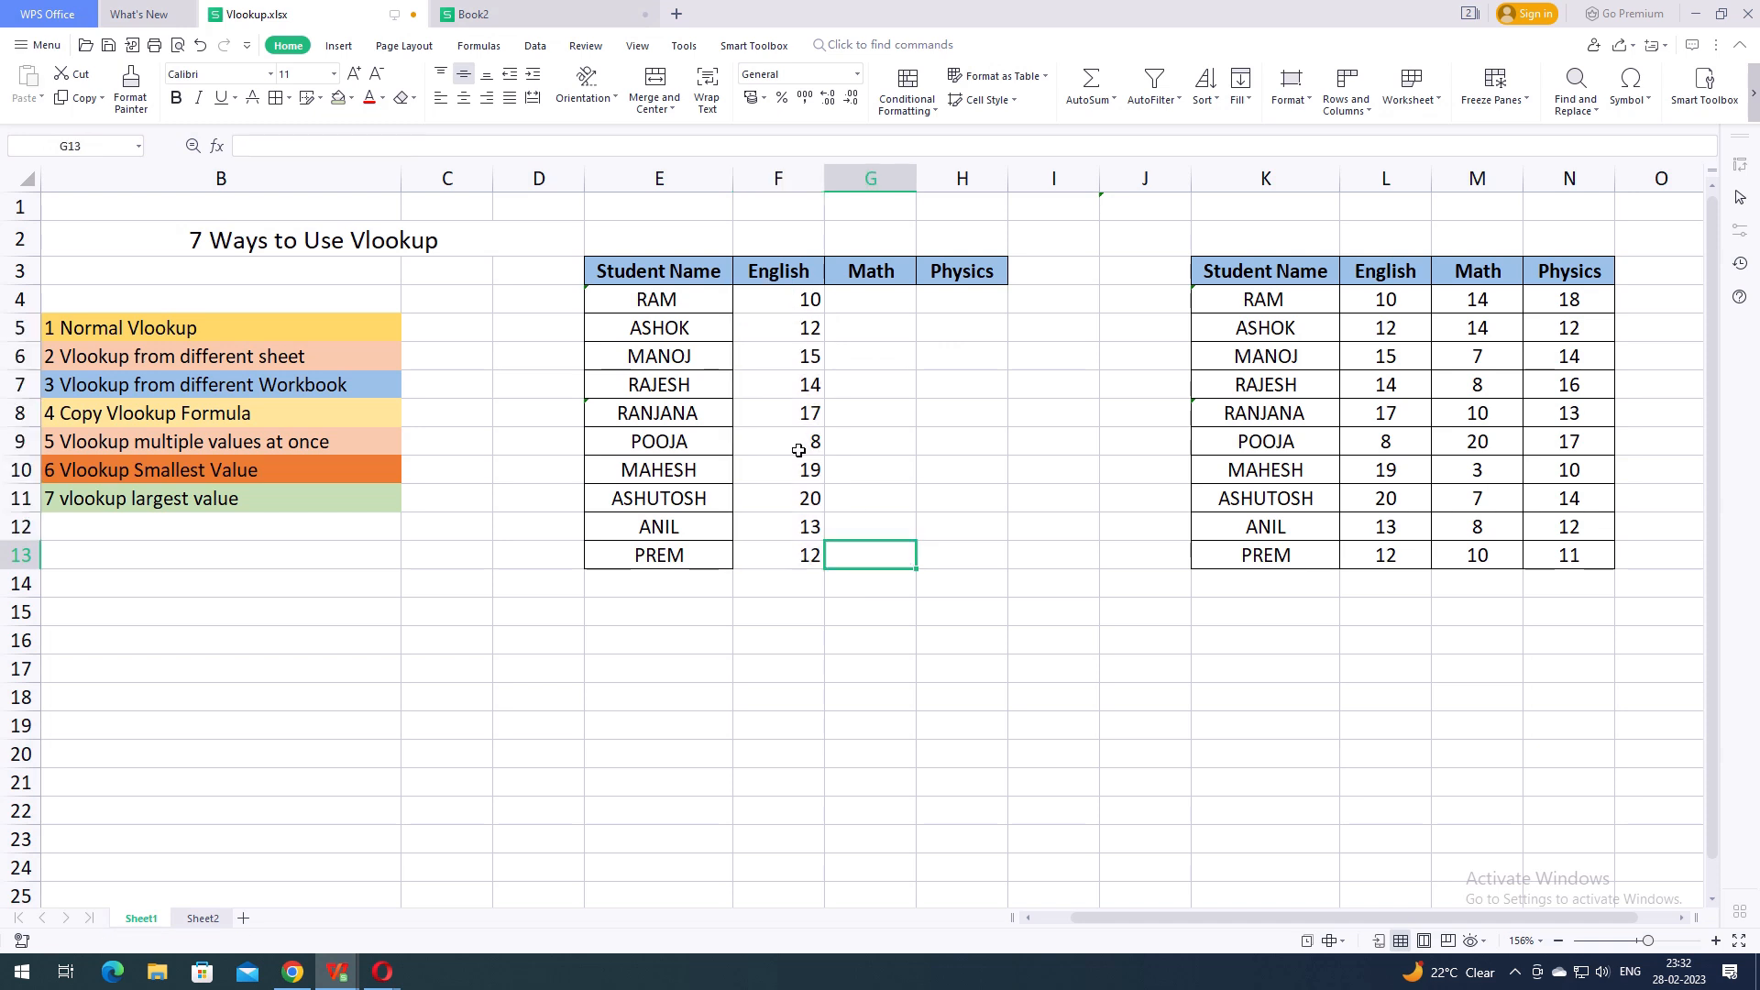
{"action": "left_click", "coordinate": [799, 557]}
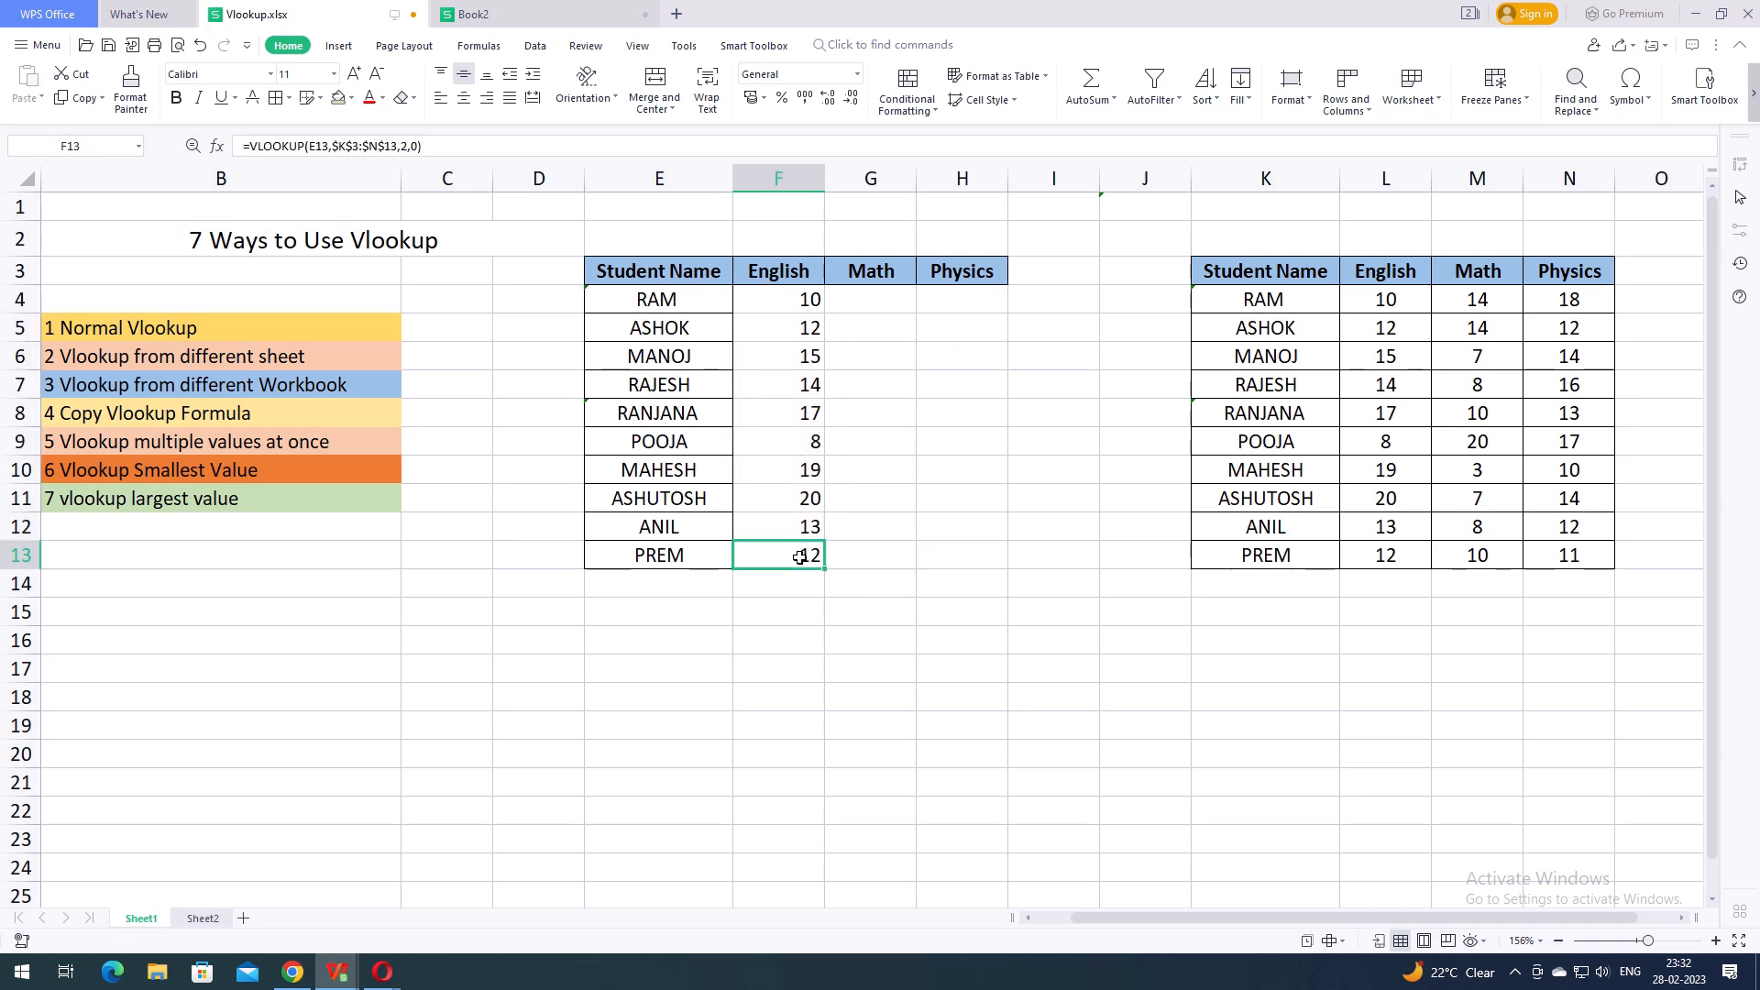
{"action": "left_click_drag", "start_coordinate": [794, 328], "coordinate": [794, 555]}
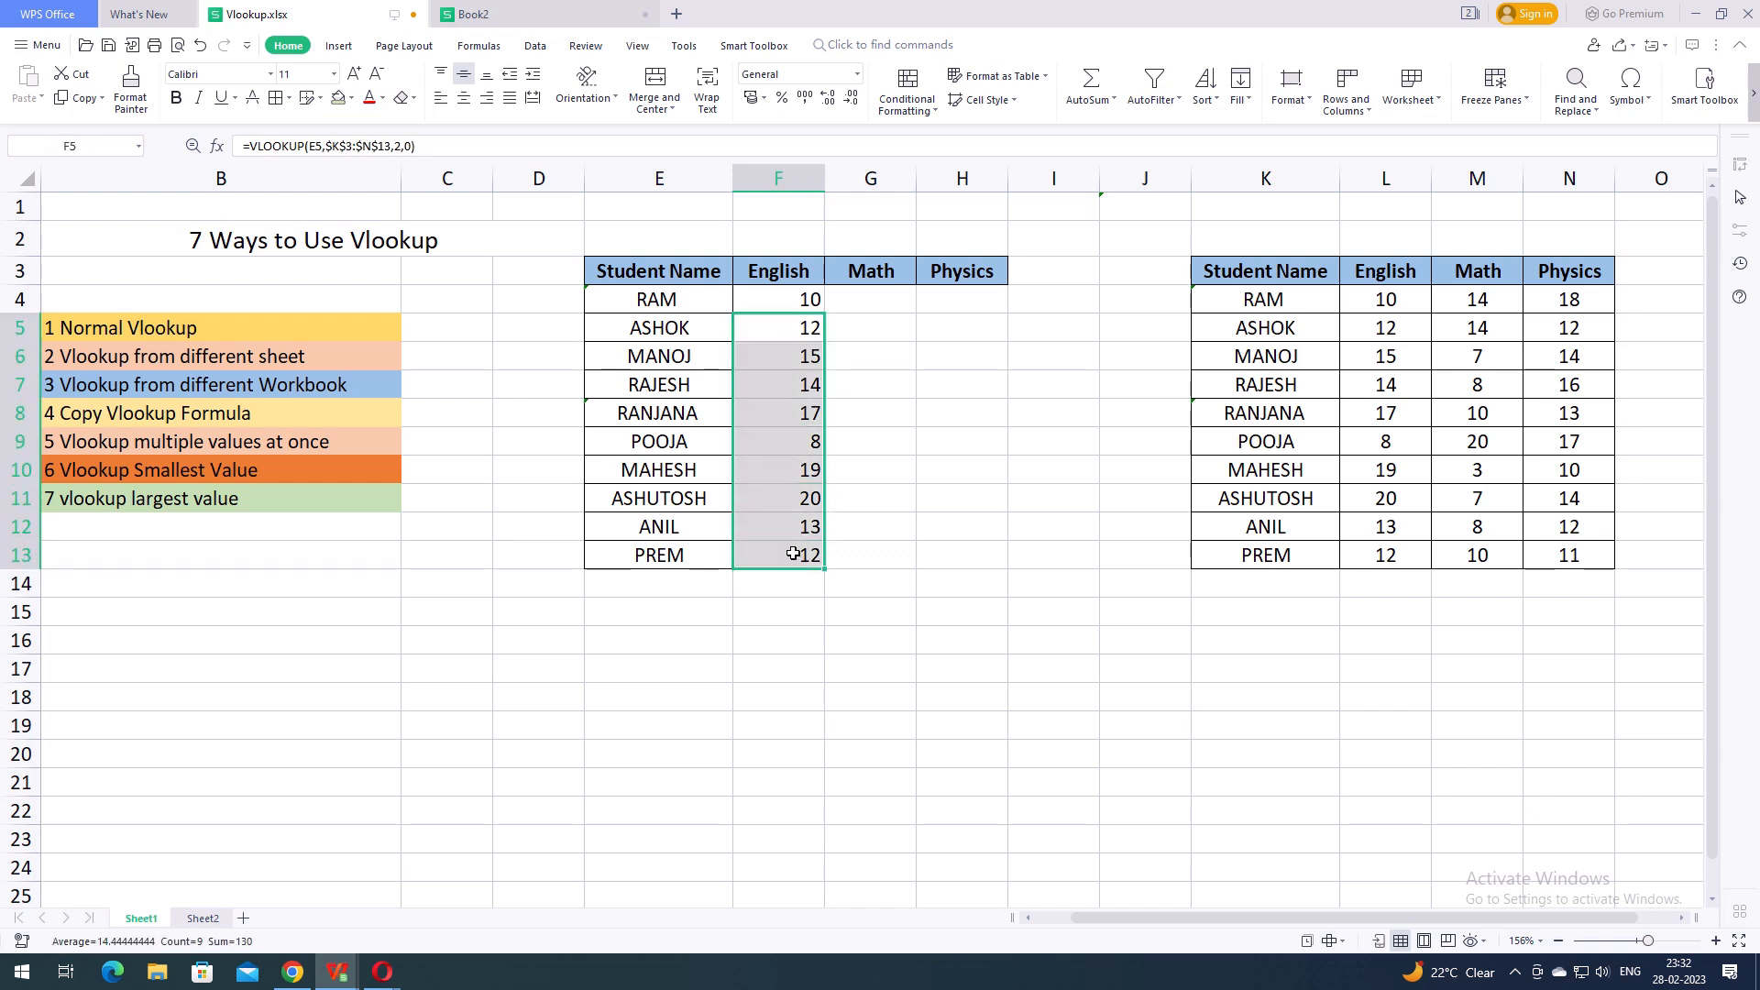
{"action": "left_click", "coordinate": [861, 516]}
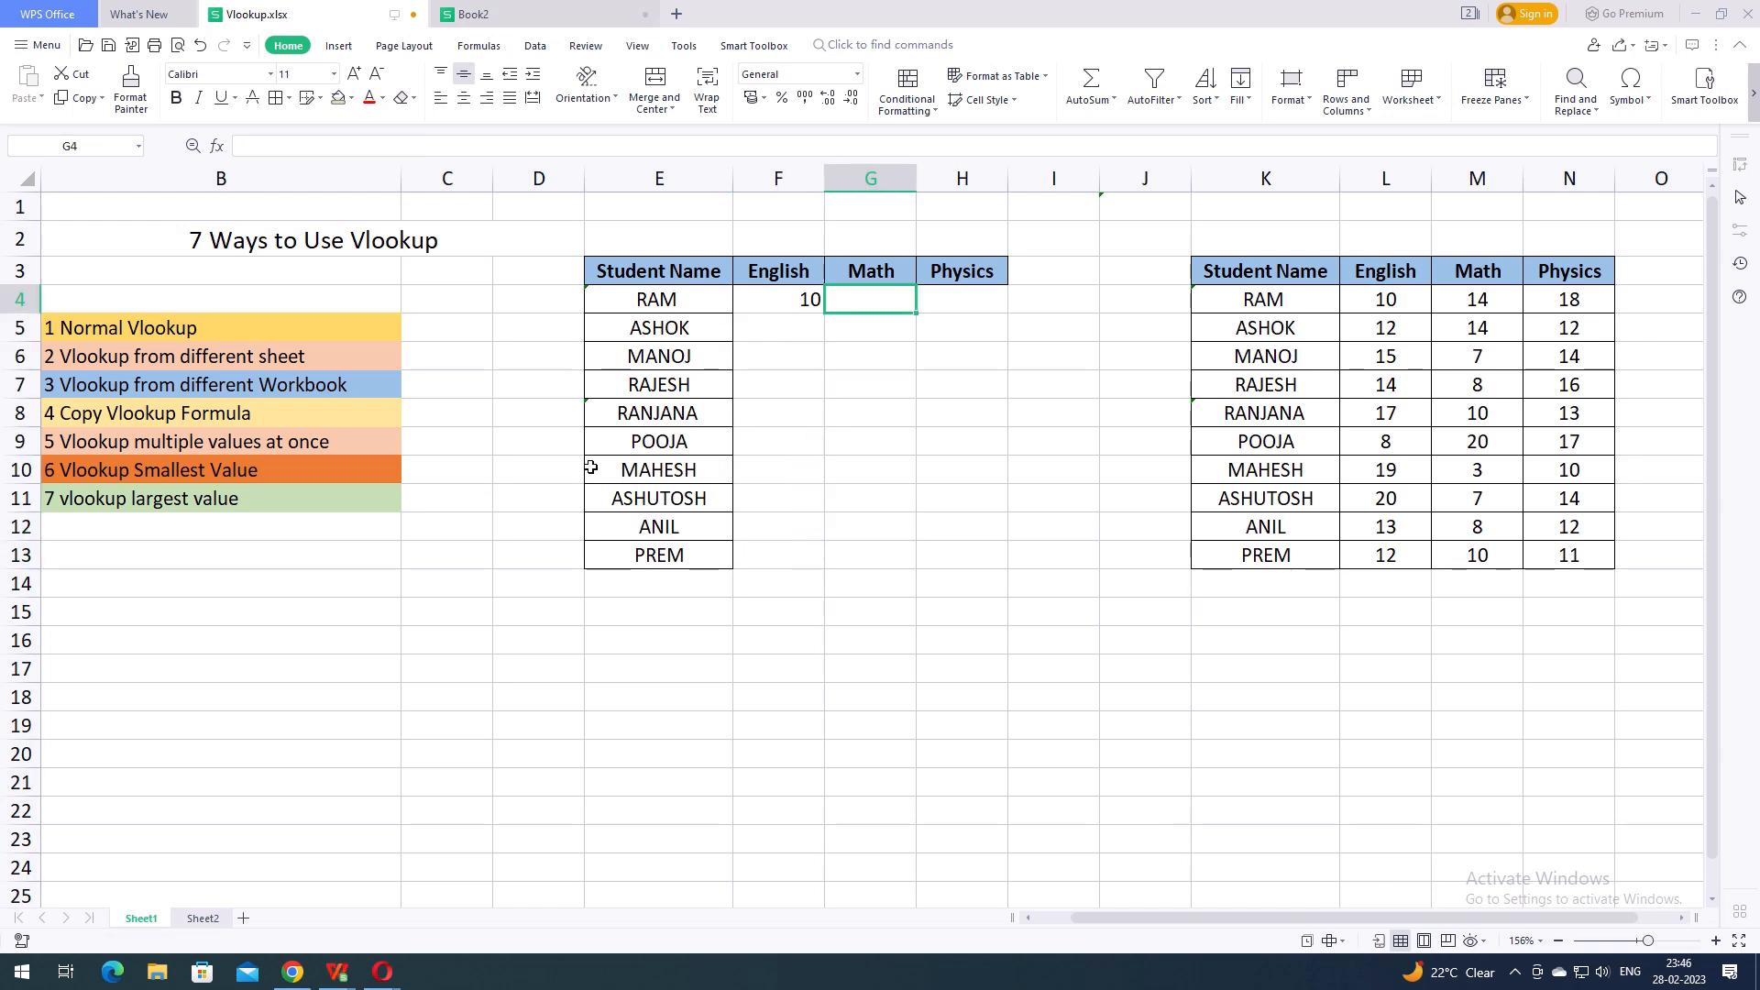
{"action": "left_click", "coordinate": [216, 443]}
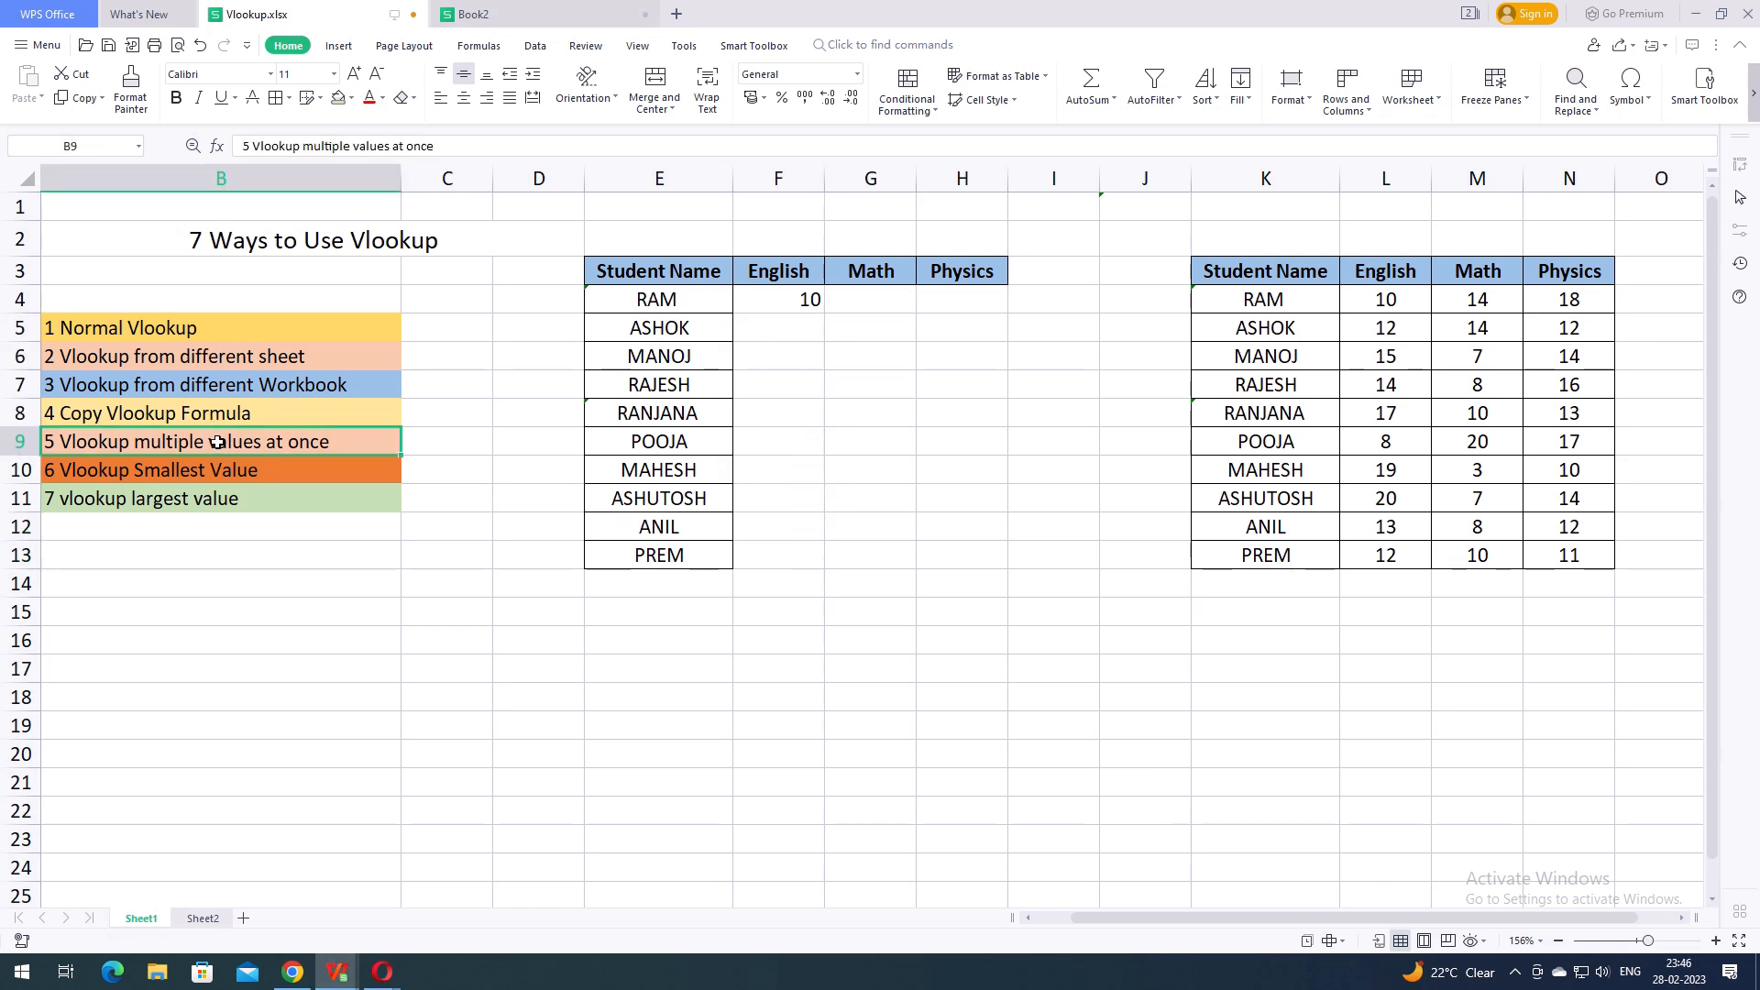
{"action": "left_click_drag", "start_coordinate": [781, 301], "coordinate": [960, 553]}
{"action": "left_click_drag", "start_coordinate": [1283, 284], "coordinate": [1556, 559]}
{"action": "left_click", "coordinate": [797, 290]}
{"action": "left_click_drag", "start_coordinate": [798, 290], "coordinate": [959, 542]}
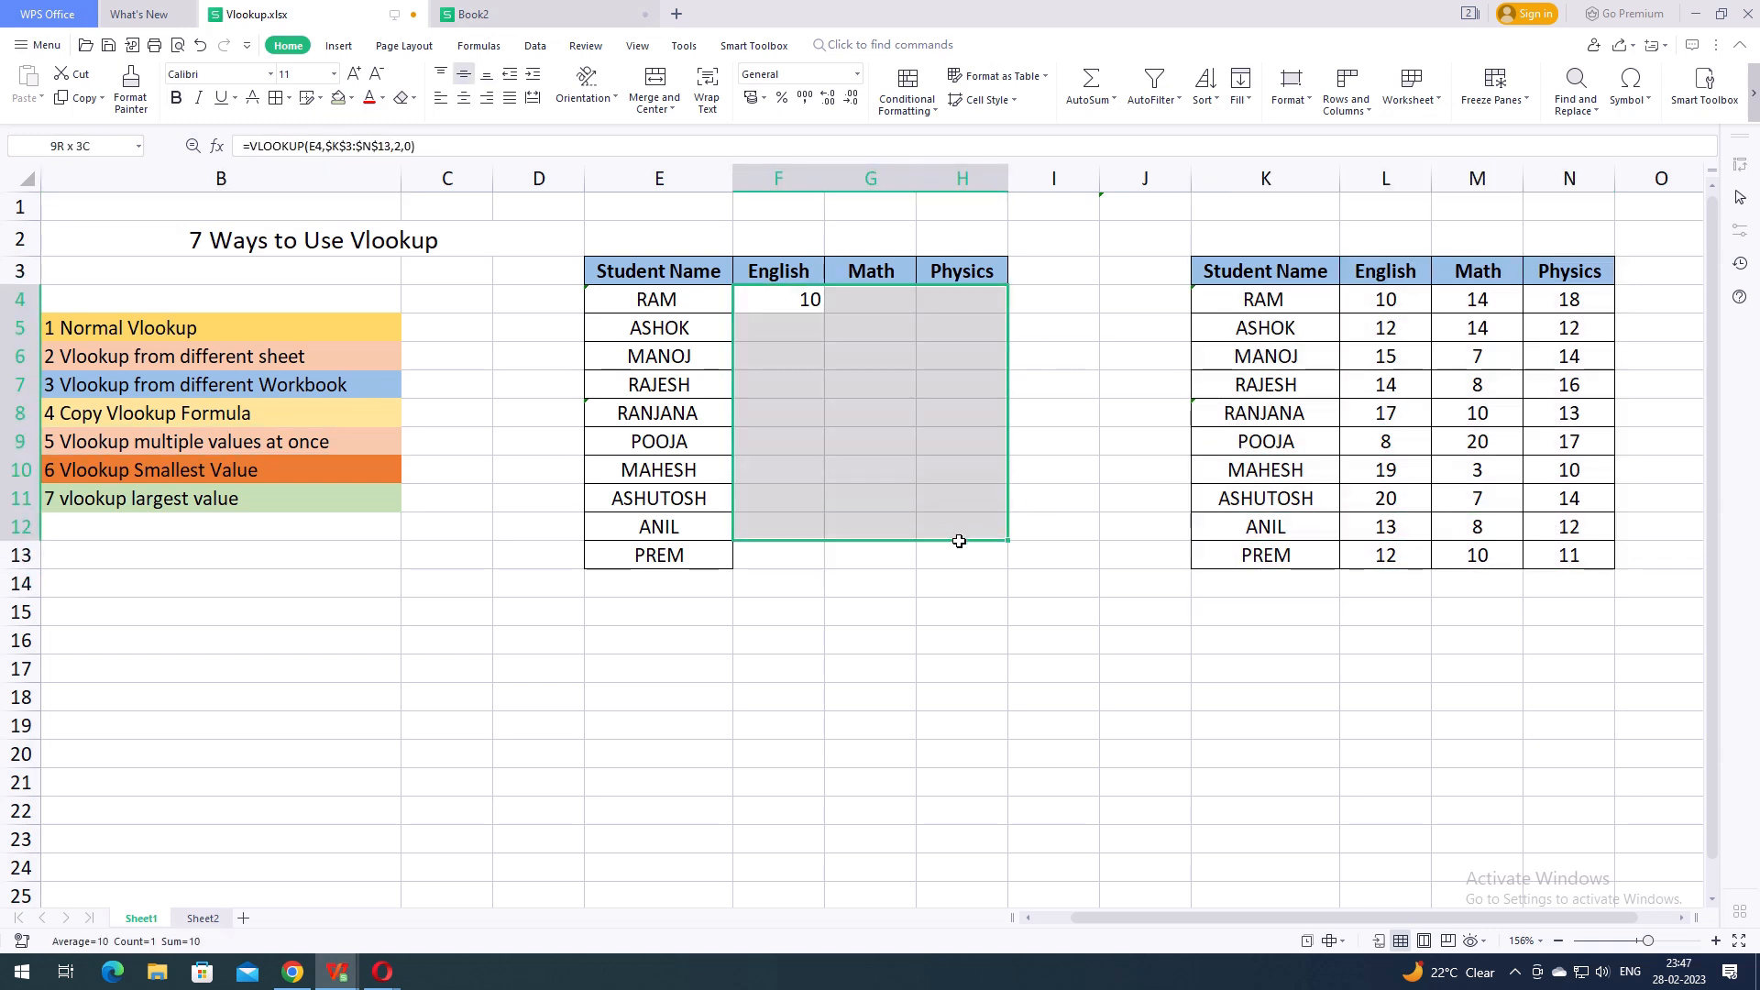
Try to copy the English VLOOKUP formula from F4 into the Math cell G4
{"action": "left_click", "coordinate": [768, 295]}
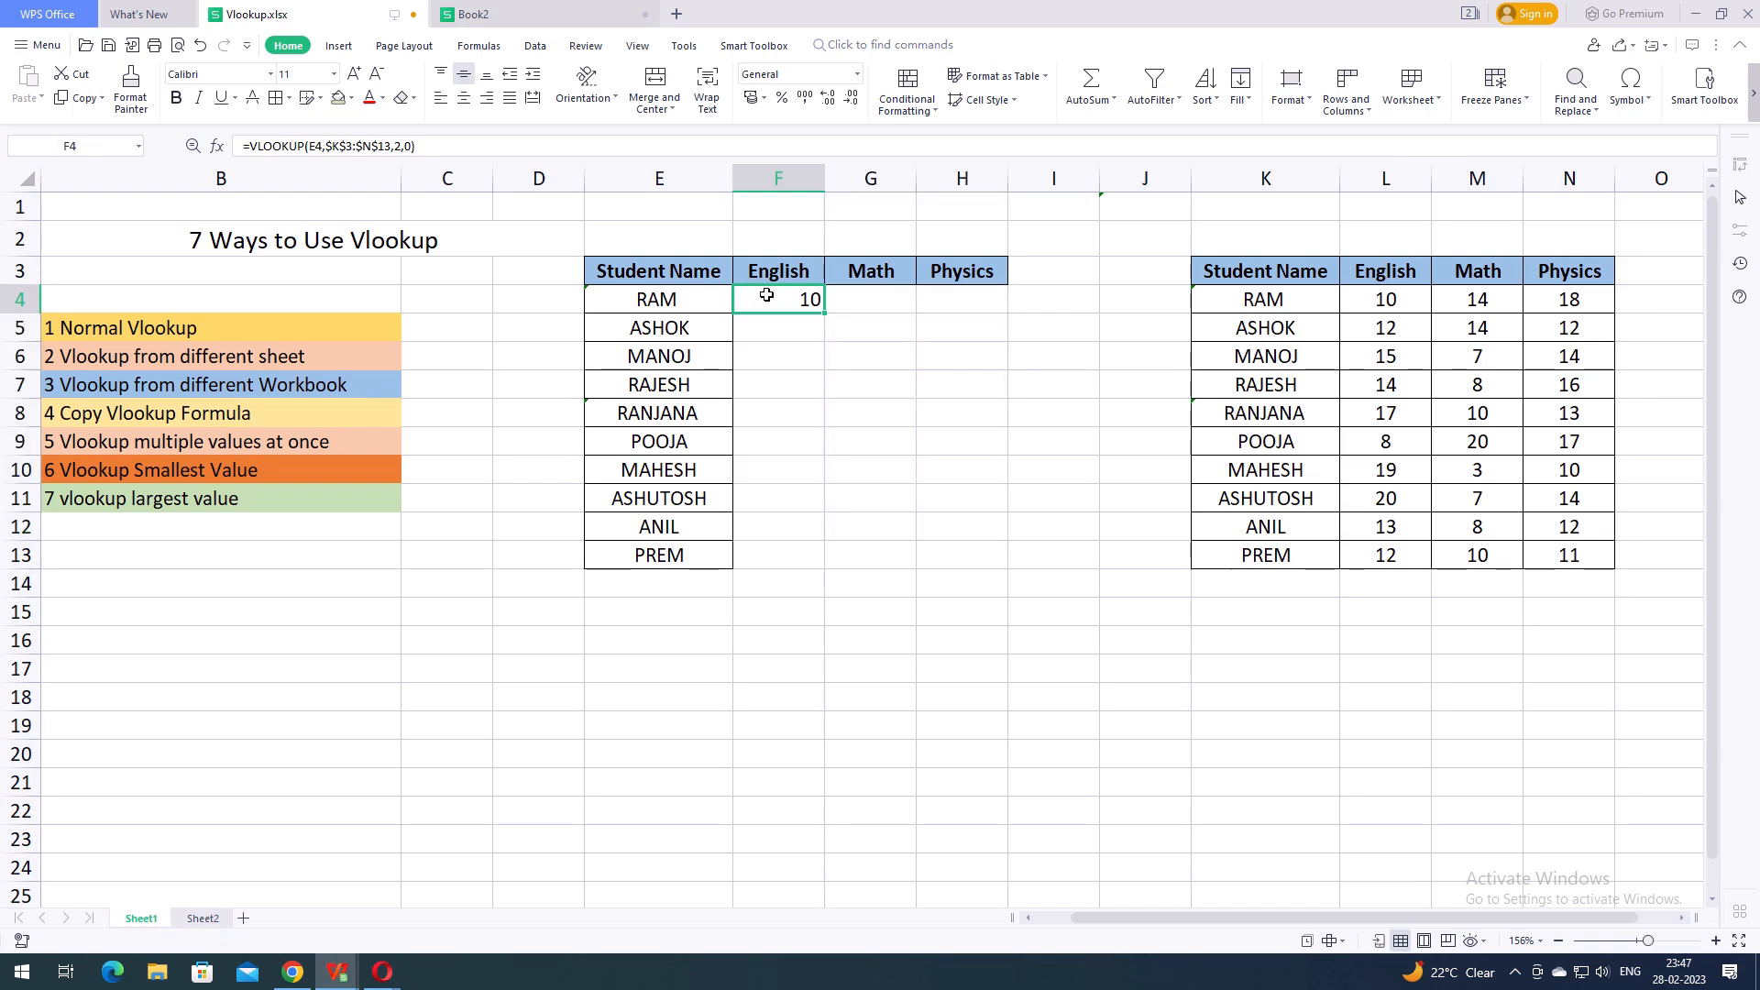
{"action": "key", "text": "ctrl+c"}
{"action": "left_click", "coordinate": [879, 308]}
{"action": "key", "text": "ctrl+v"}
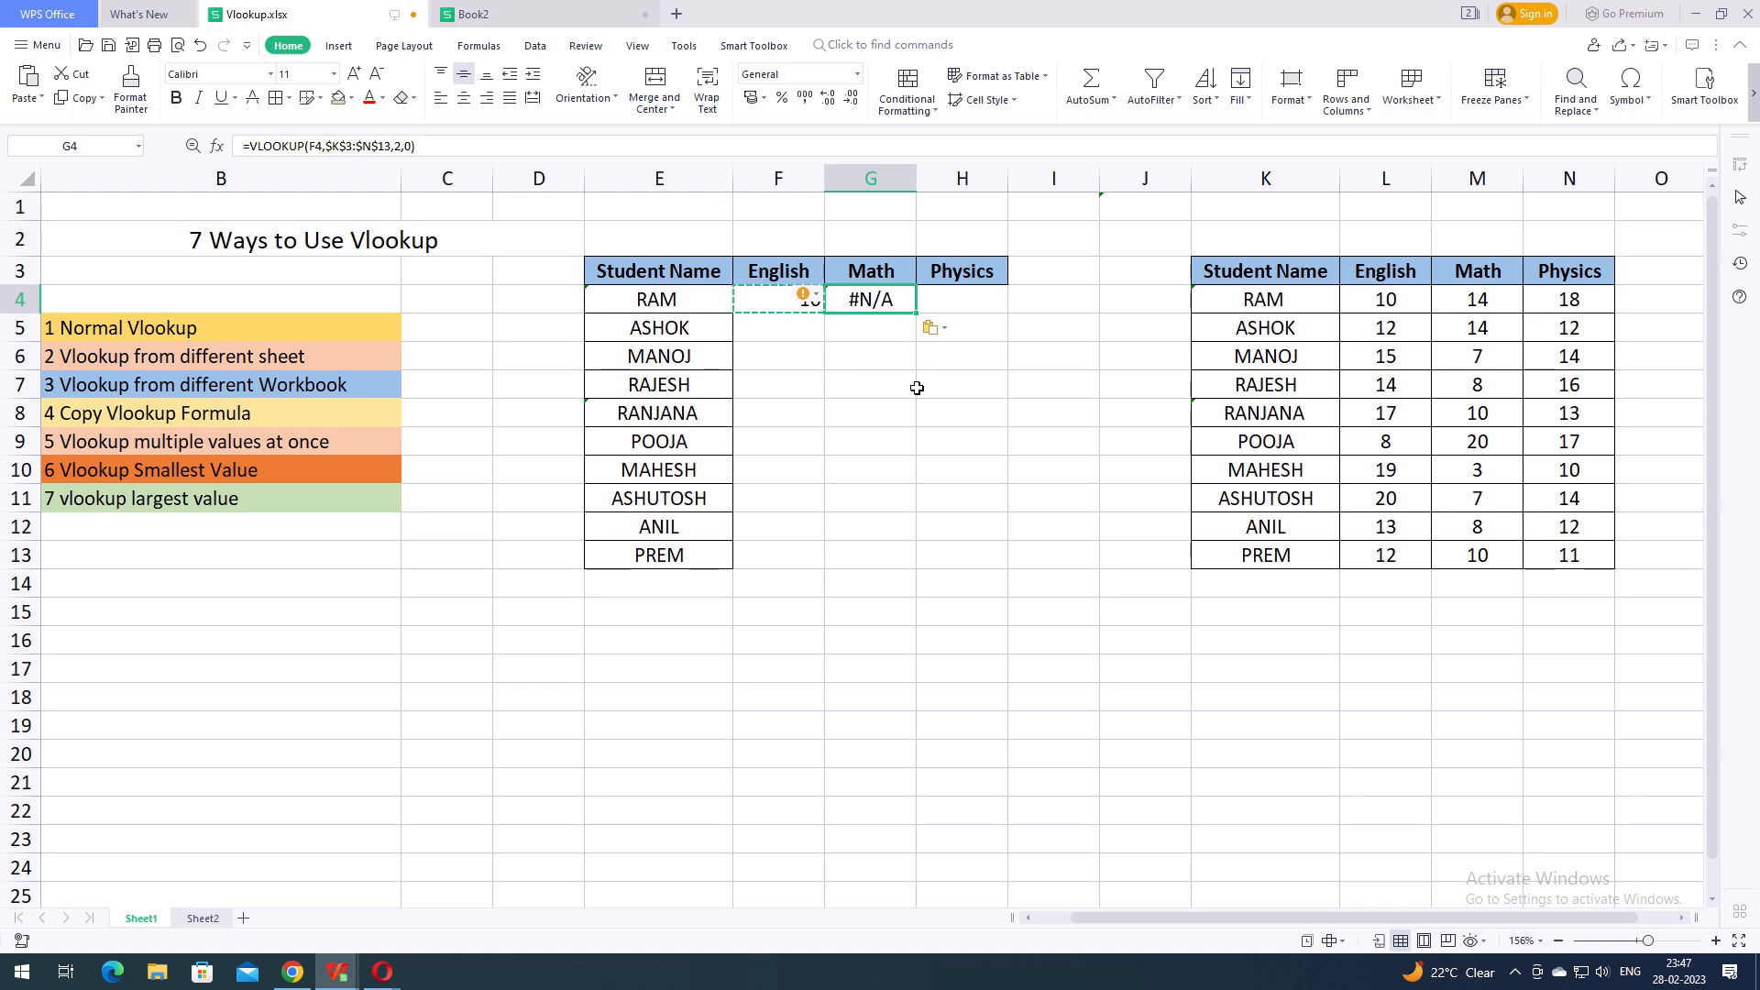
{"action": "left_click", "coordinate": [862, 328]}
{"action": "left_click", "coordinate": [860, 302]}
{"action": "key", "text": "Delete"}
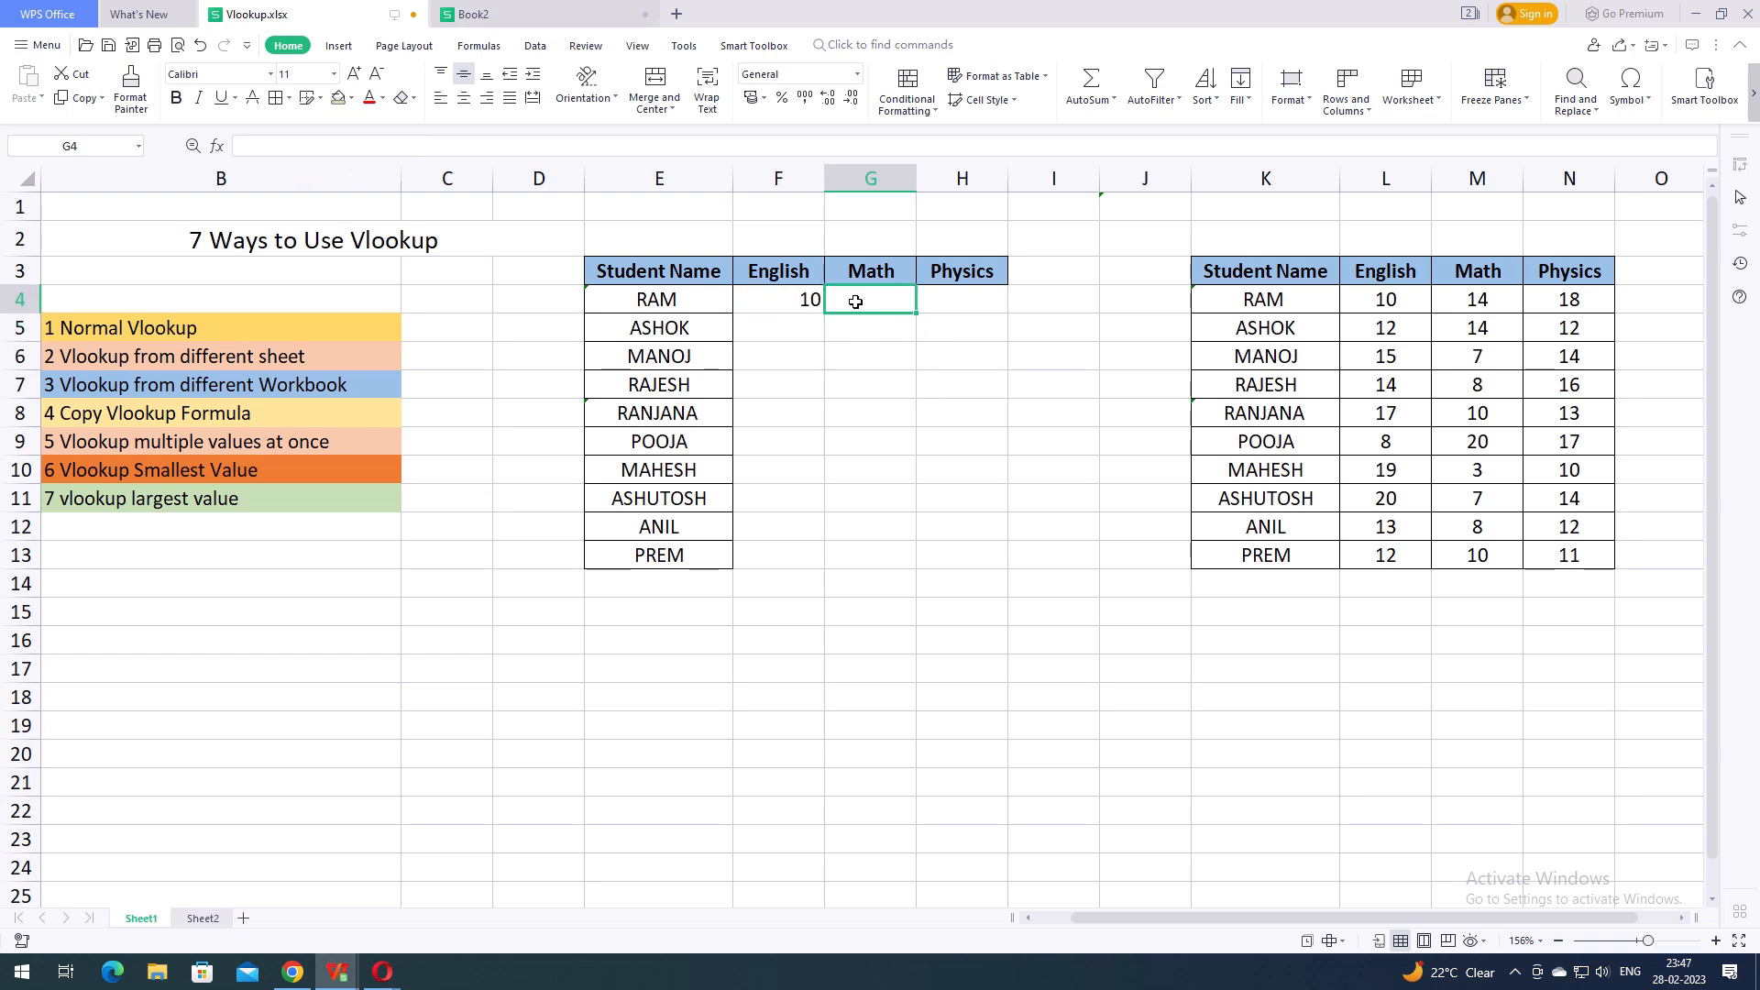
Replace the F4 formula with a new VLOOKUP whose lookup value is the student name cell, locked as $E$4
{"action": "left_click", "coordinate": [812, 301]}
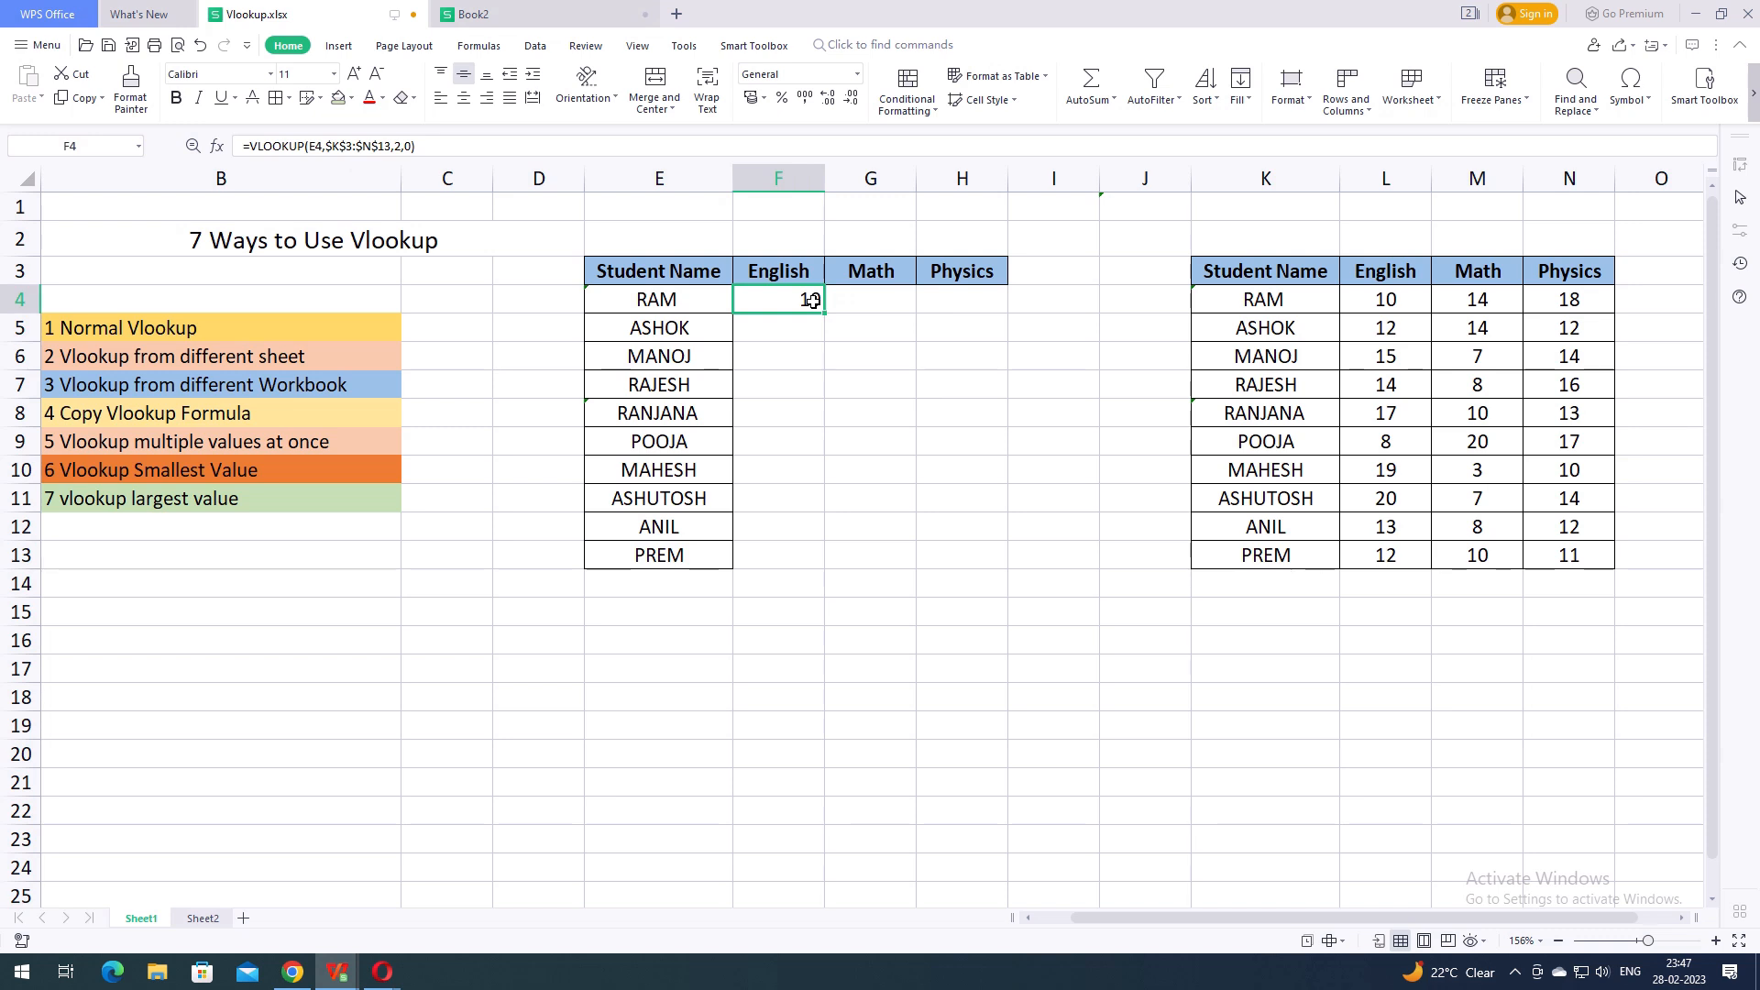
{"action": "key", "text": "Delete"}
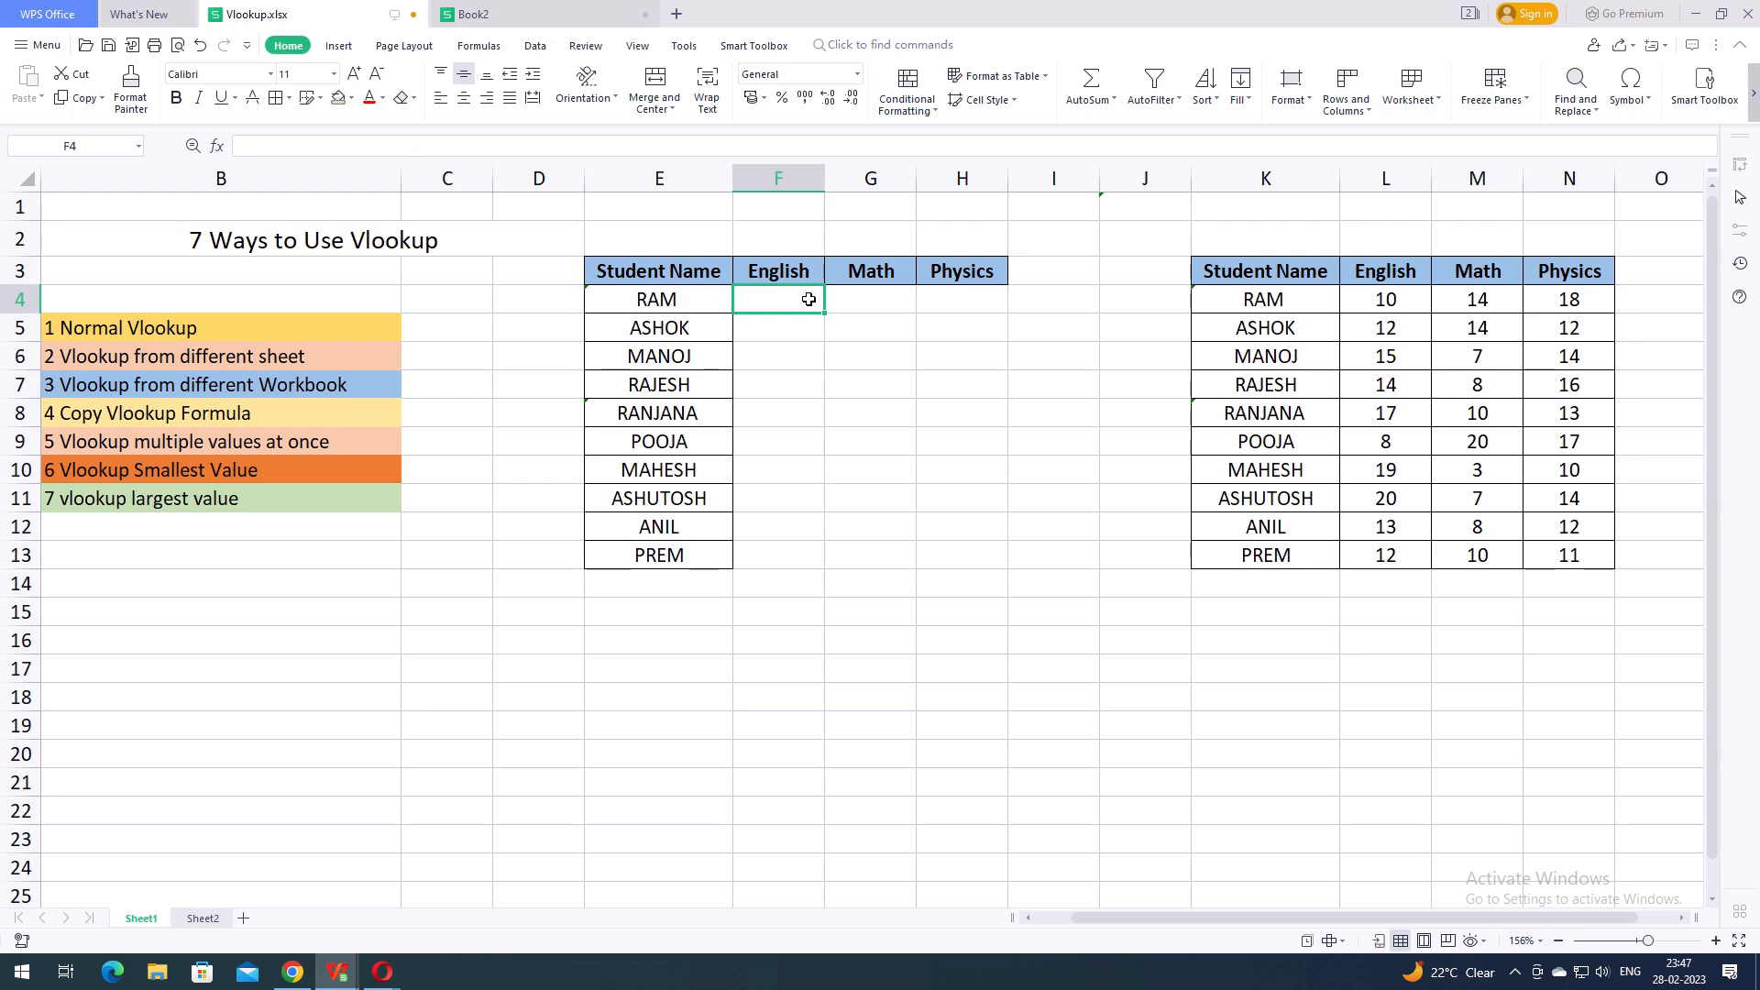
{"action": "type", "text": "=vlo"}
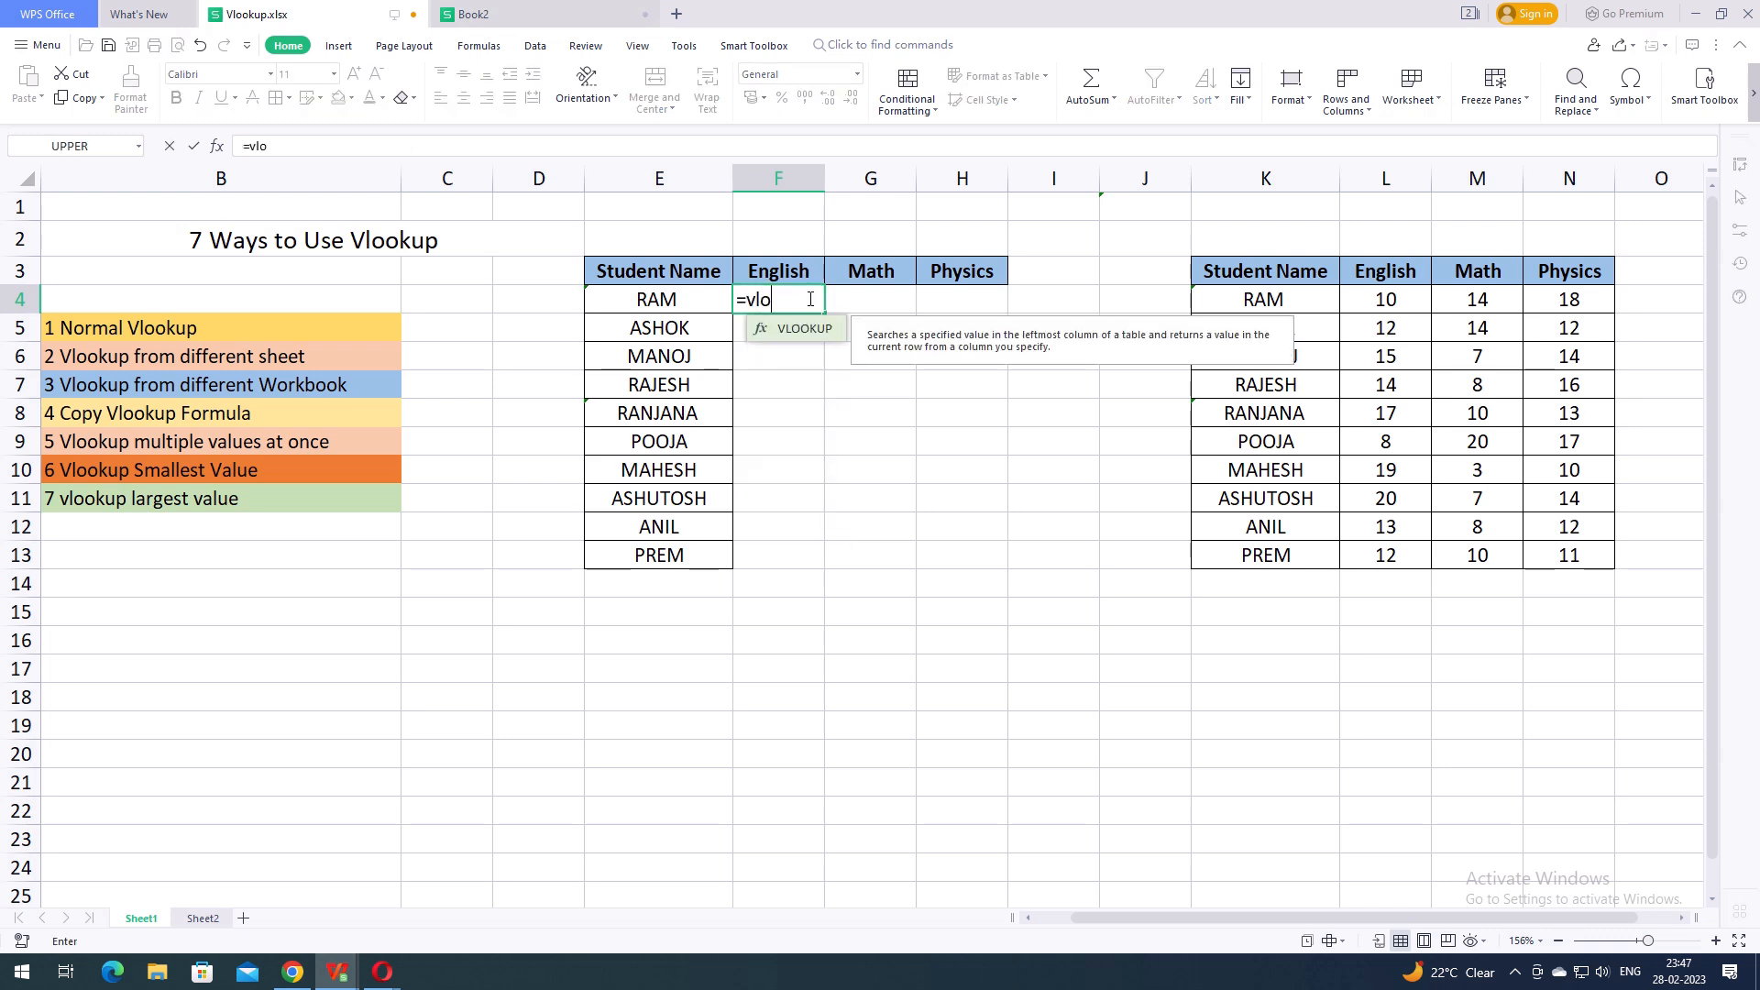
{"action": "key", "text": "Tab"}
{"action": "left_click", "coordinate": [681, 299]}
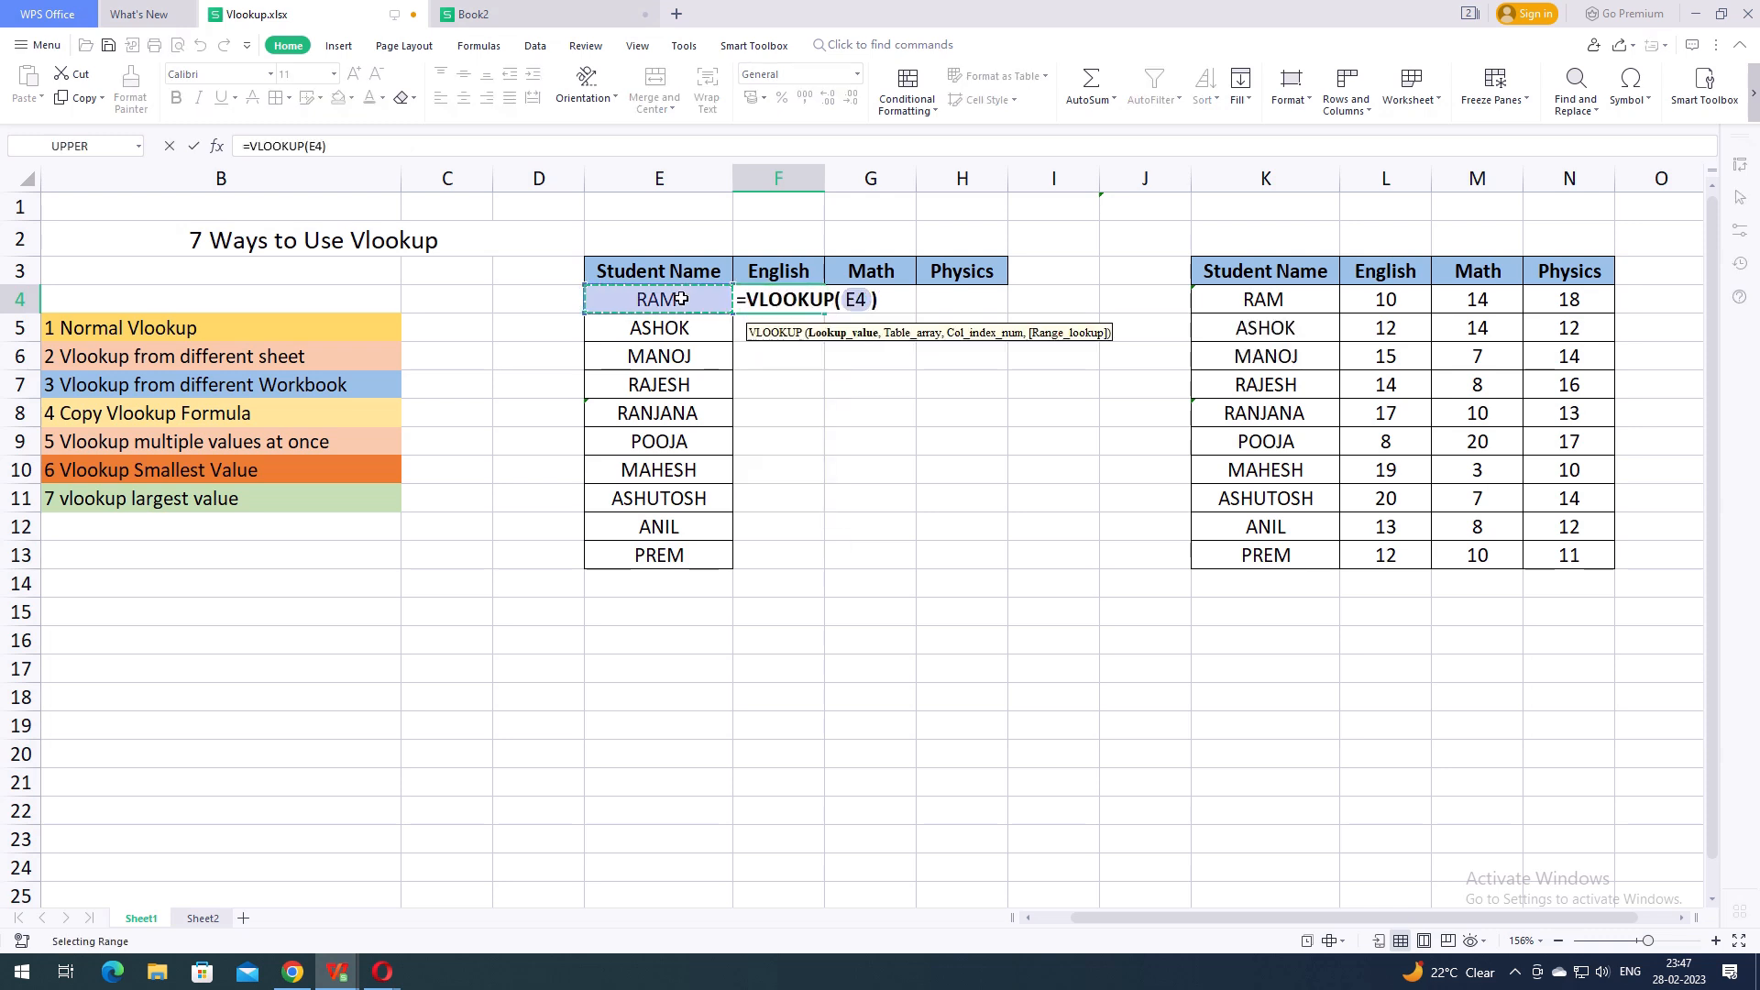
{"action": "key", "text": "F4"}
{"action": "type", "text": ","}
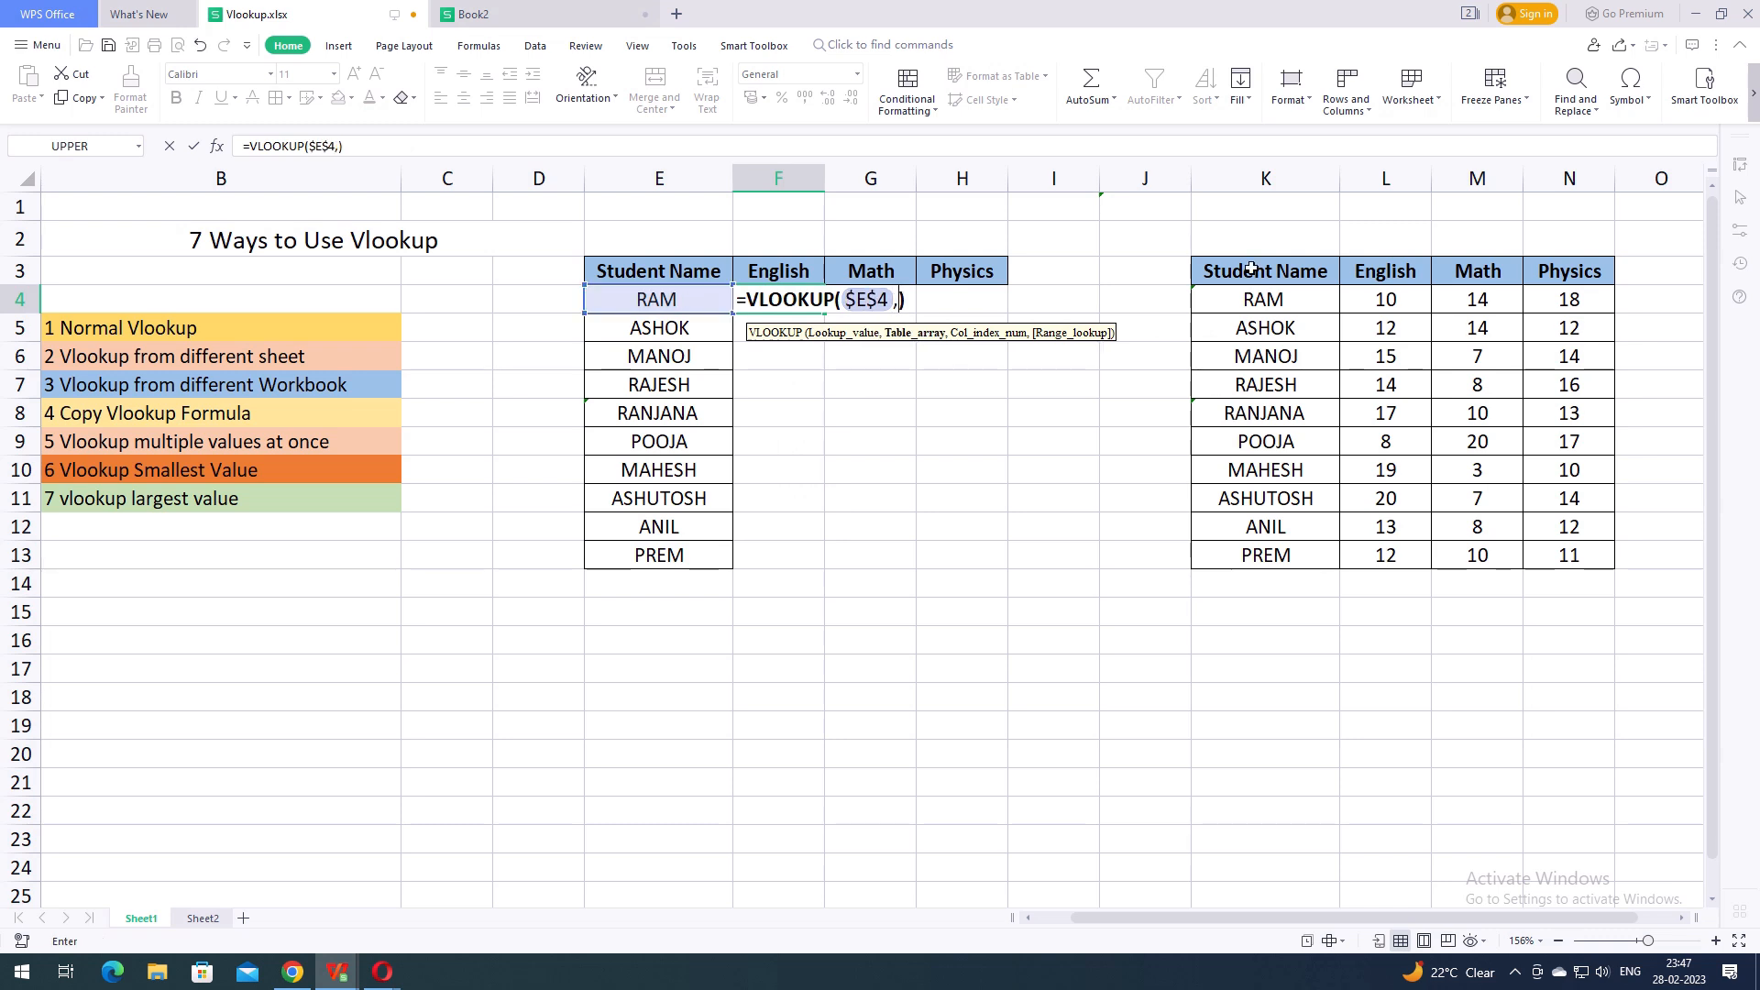
Set the VLOOKUP table array to the full marks table, locked as $K$3:$N$13
{"action": "left_click_drag", "start_coordinate": [1252, 269], "coordinate": [1539, 561]}
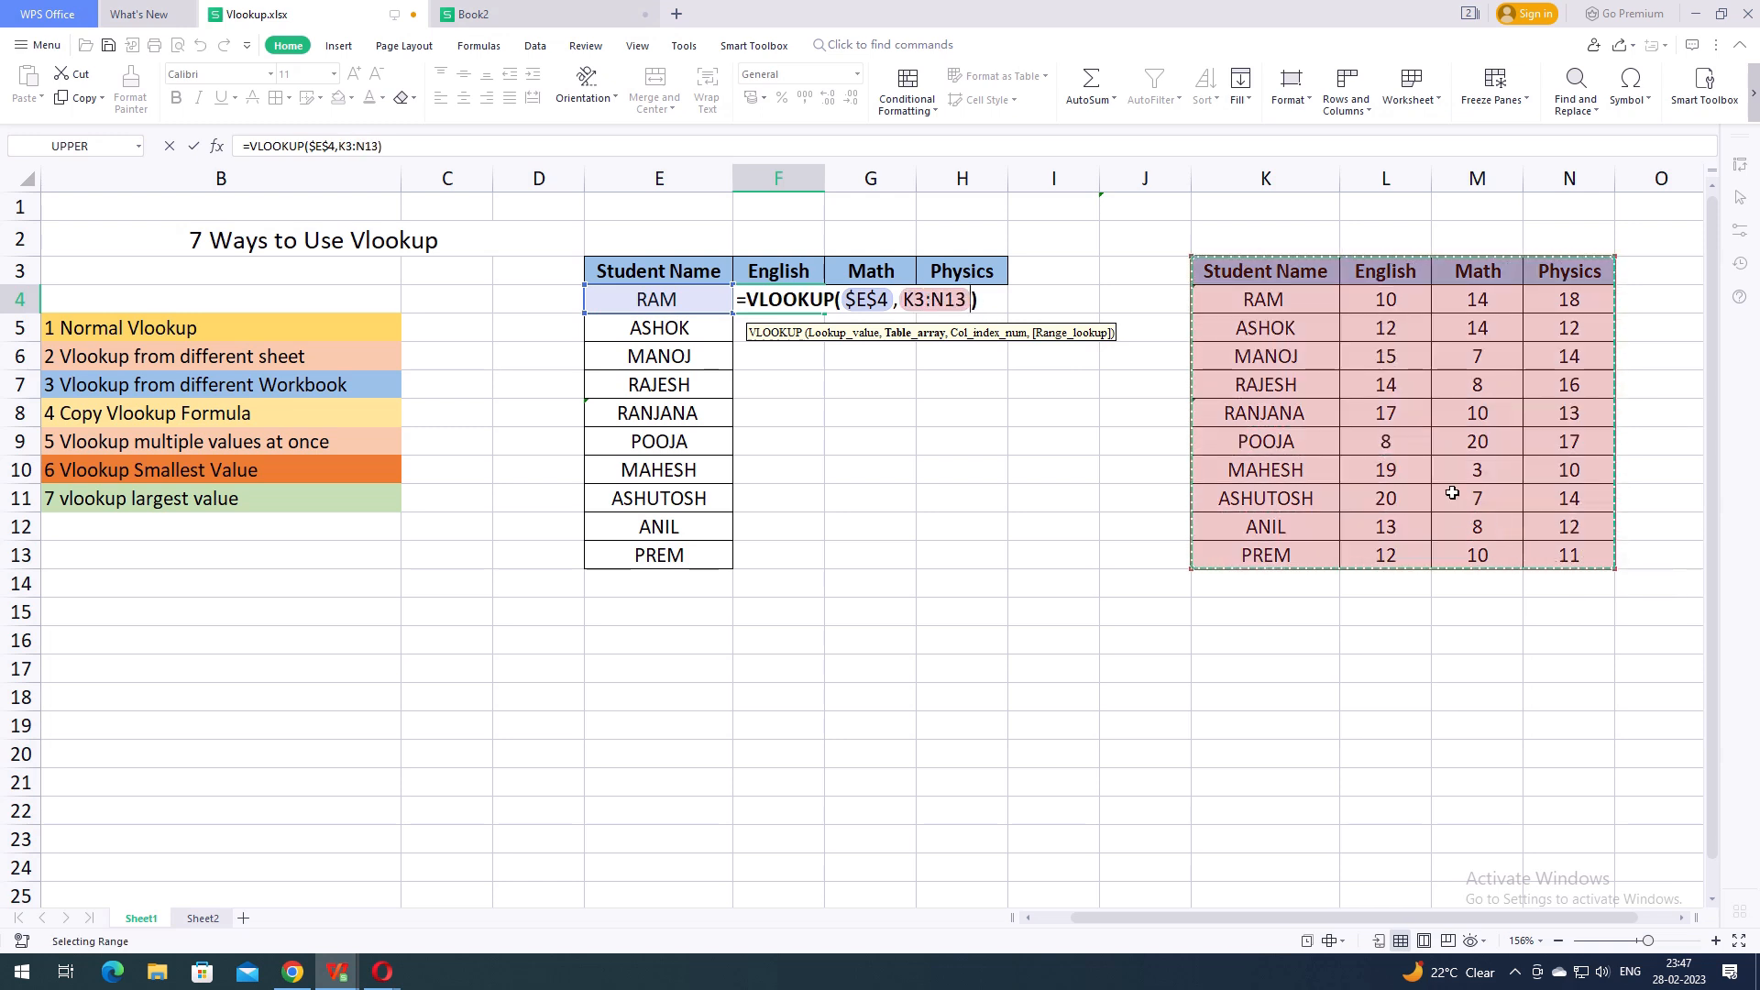
{"action": "key", "text": "F4"}
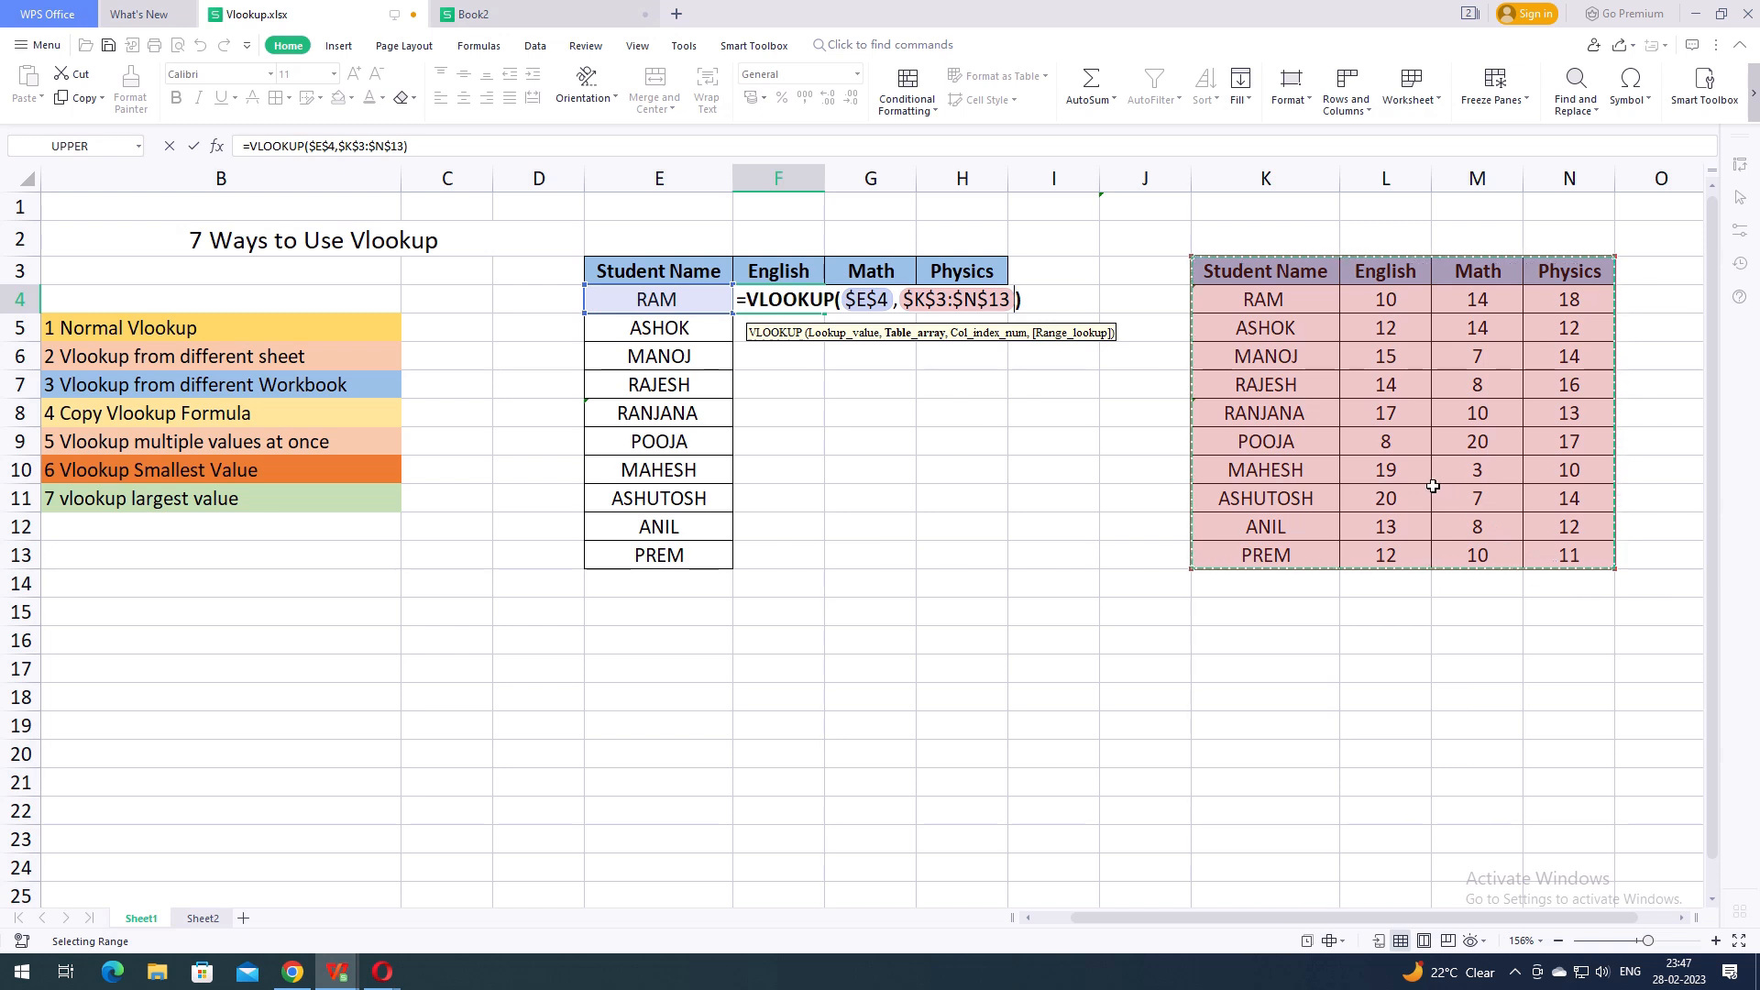
{"action": "type", "text": ","}
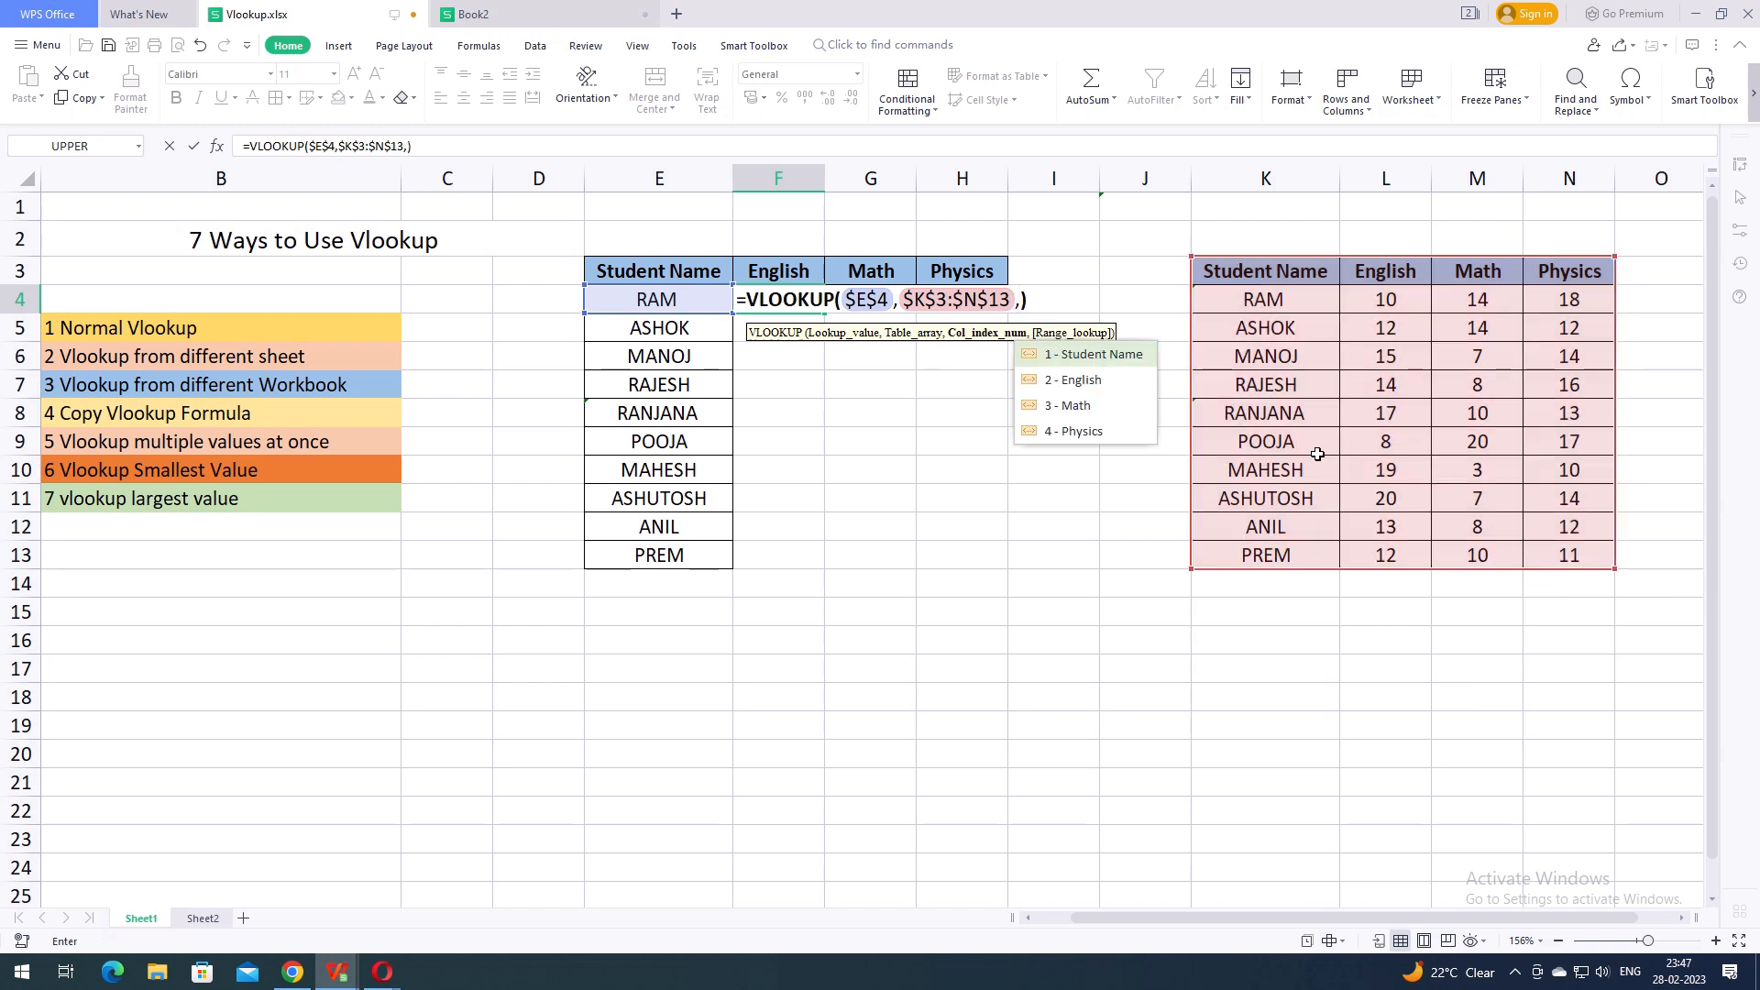
Start a nested COLUMNS function as the column index argument of the F4 VLOOKUP
{"action": "type", "text": "cl"}
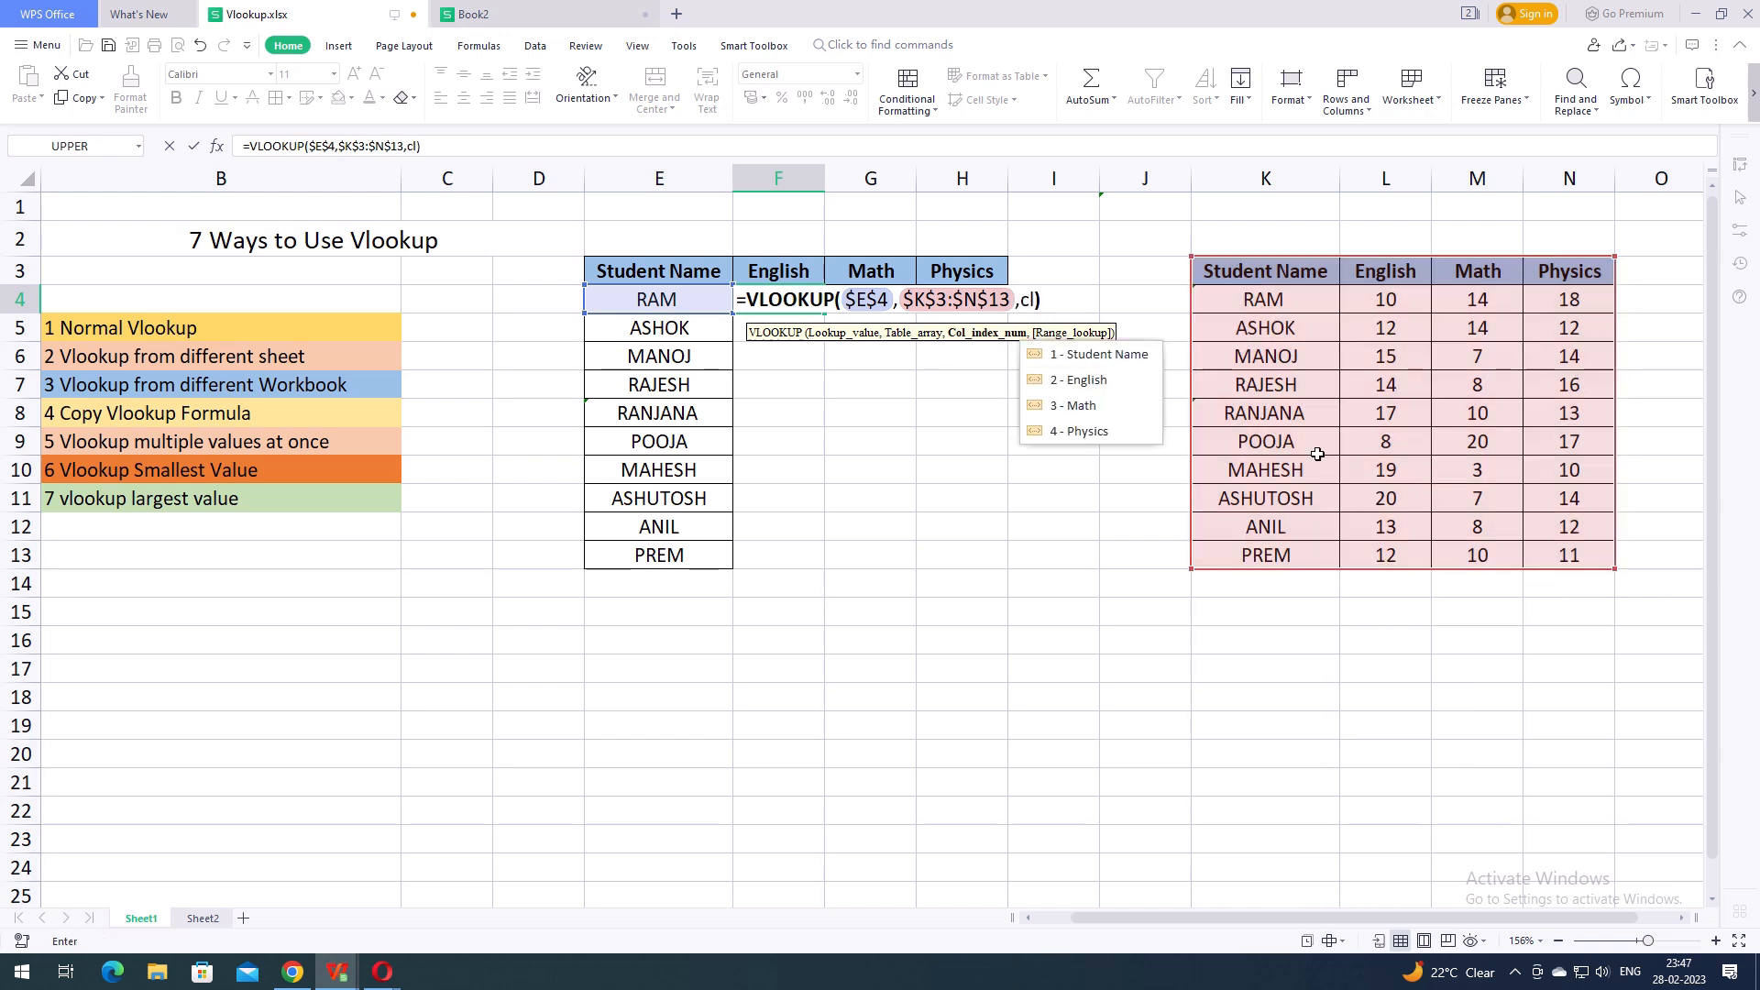
{"action": "key", "text": "BackSpace"}
{"action": "type", "text": "olumn"}
{"action": "type", "text": "s"}
{"action": "type", "text": "9"}
{"action": "key", "text": "BackSpace"}
{"action": "type", "text": "("}
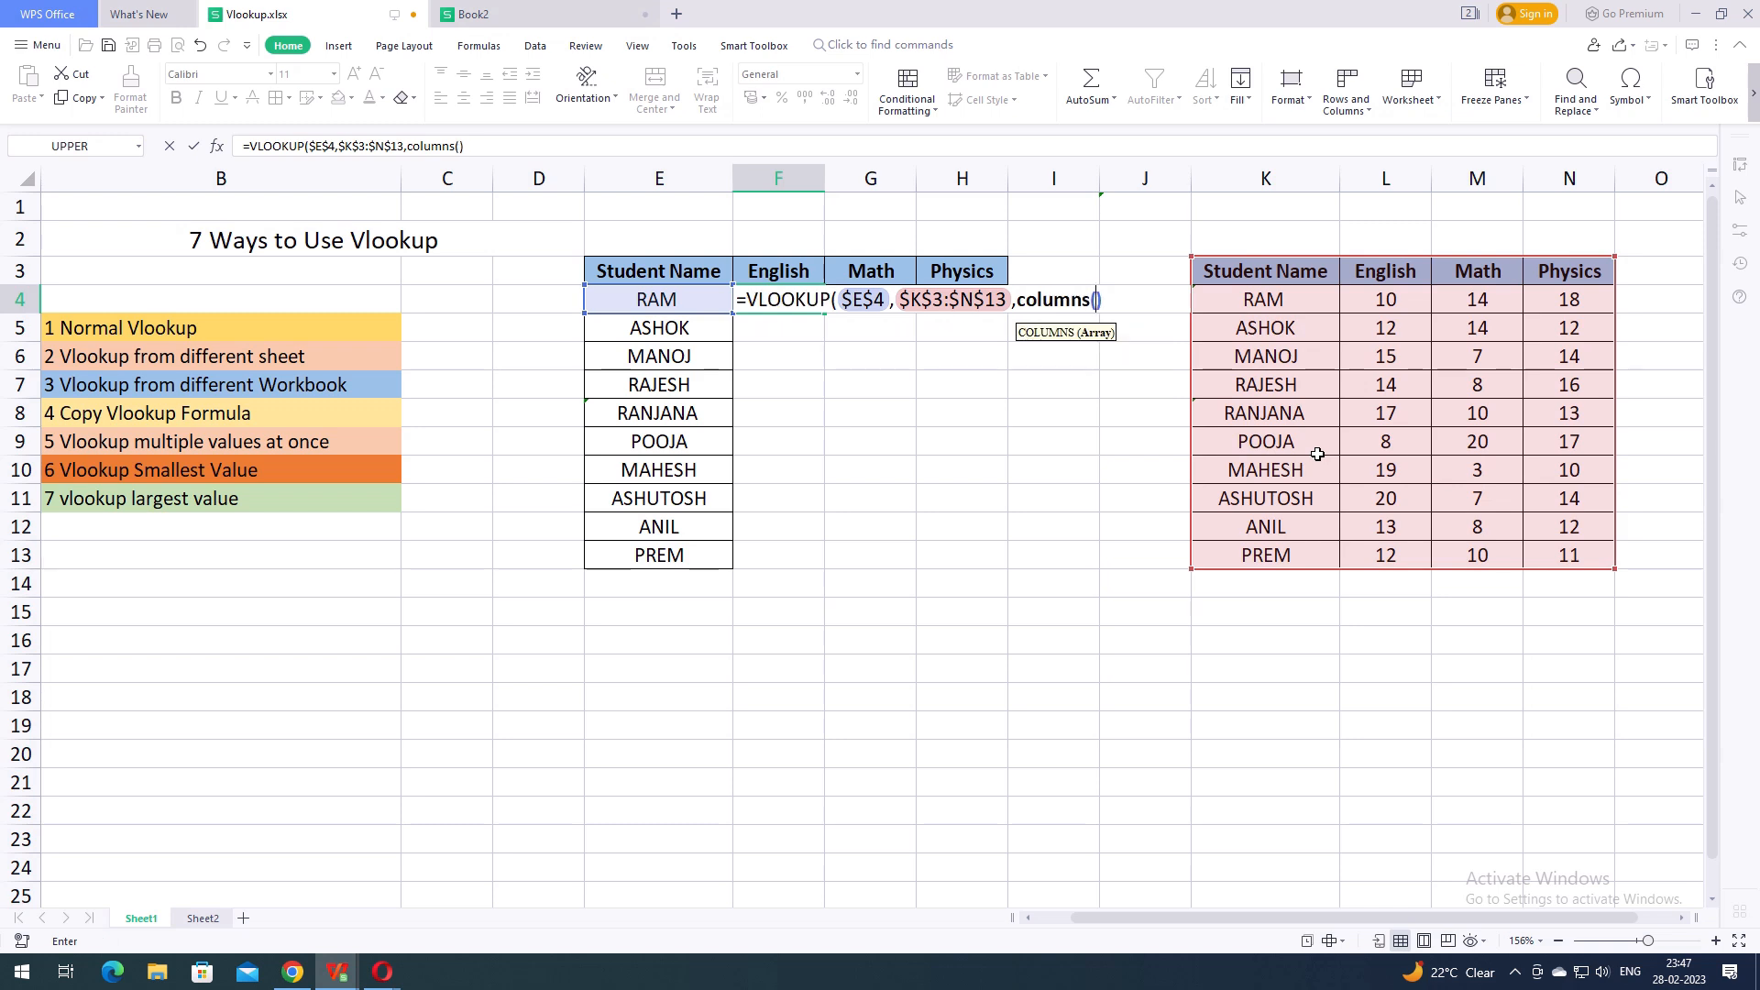
Set the COLUMNS array to the Student Name and English columns of the marks table, K3:L13
{"action": "left_click", "coordinate": [1244, 269]}
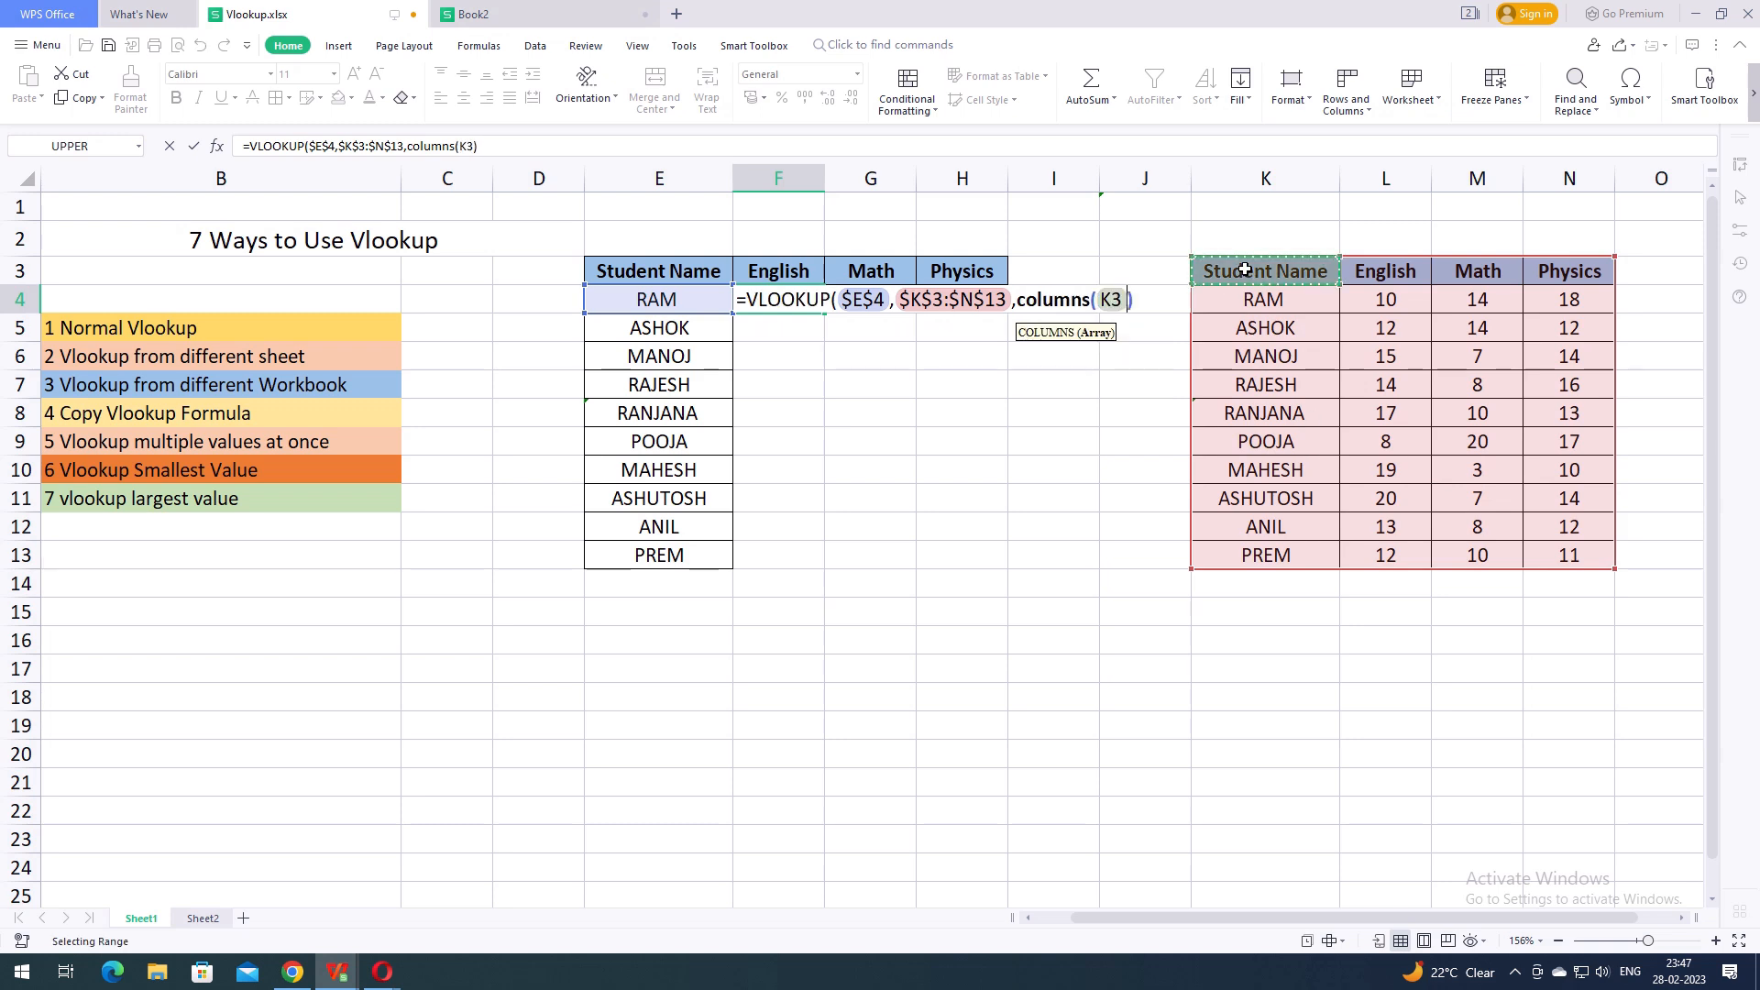
{"action": "key", "text": "shift+Right"}
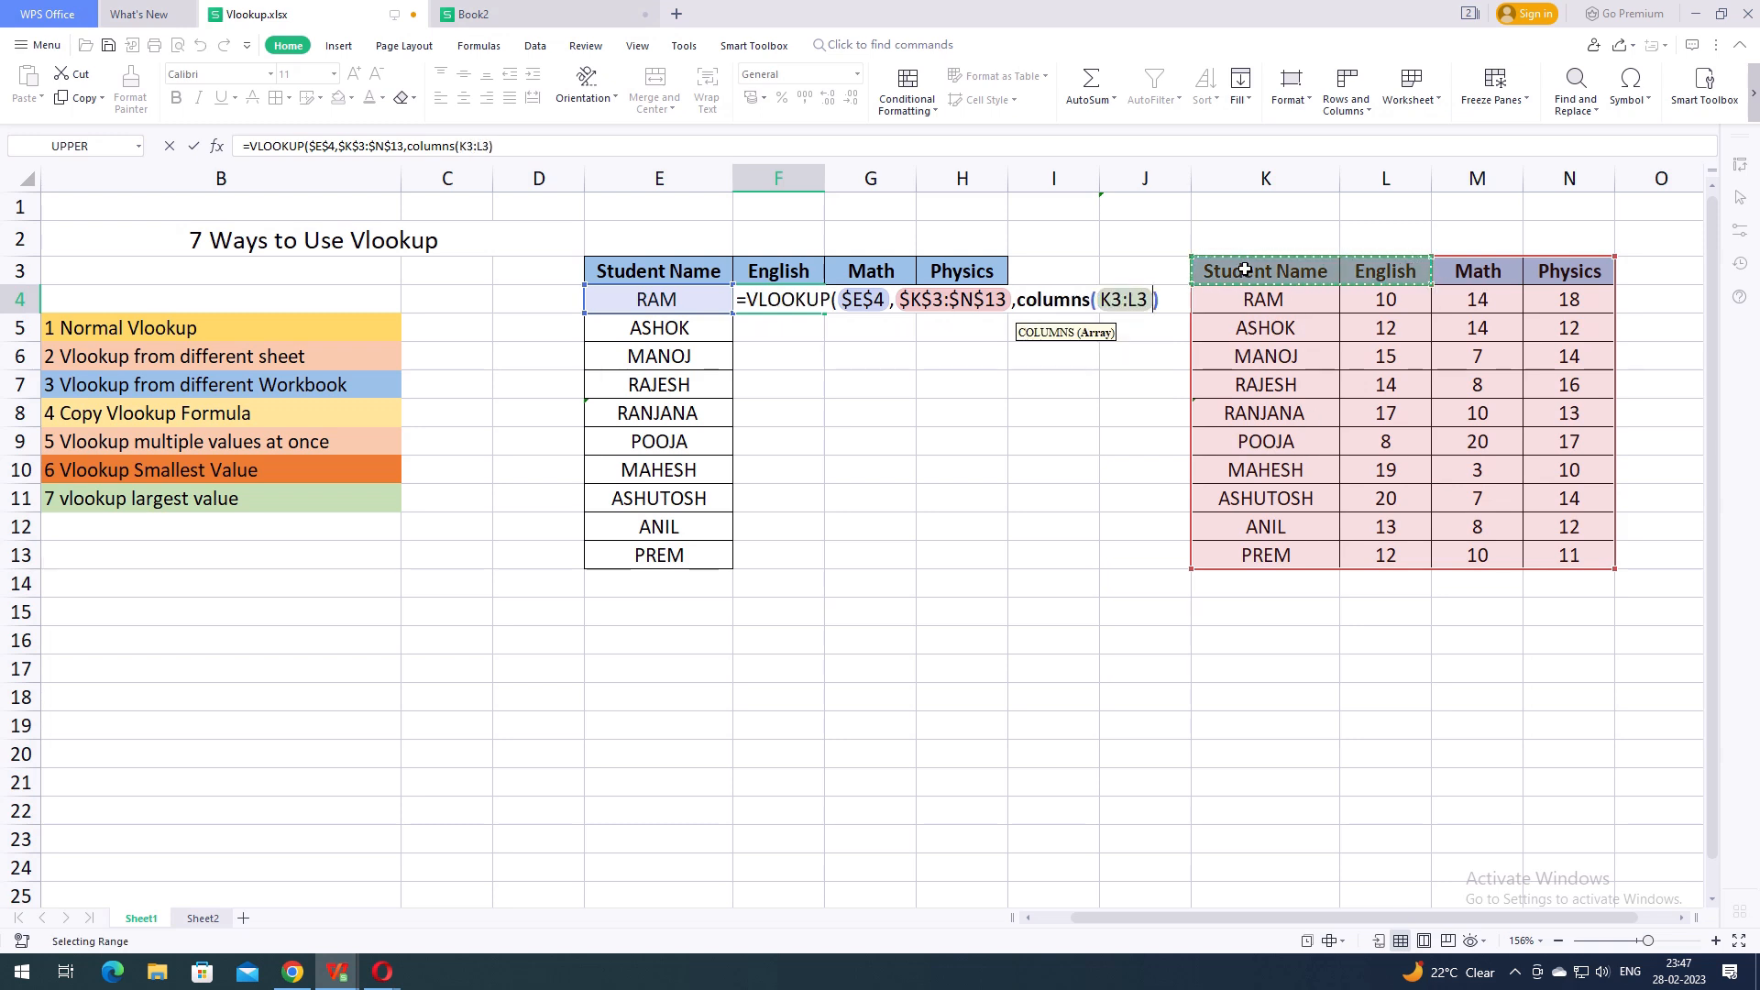
{"action": "key", "text": "shift+Down"}
{"action": "key", "text": "shift+Down"}
{"action": "key", "text": "shift+Down"}
{"action": "key", "text": "shift+Down"}
{"action": "key", "text": "shift+Down"}
{"action": "key", "text": "shift+Down"}
{"action": "key", "text": "shift+Down"}
{"action": "key", "text": "shift+Down"}
{"action": "key", "text": "shift+Down"}
{"action": "key", "text": "shift+Down"}
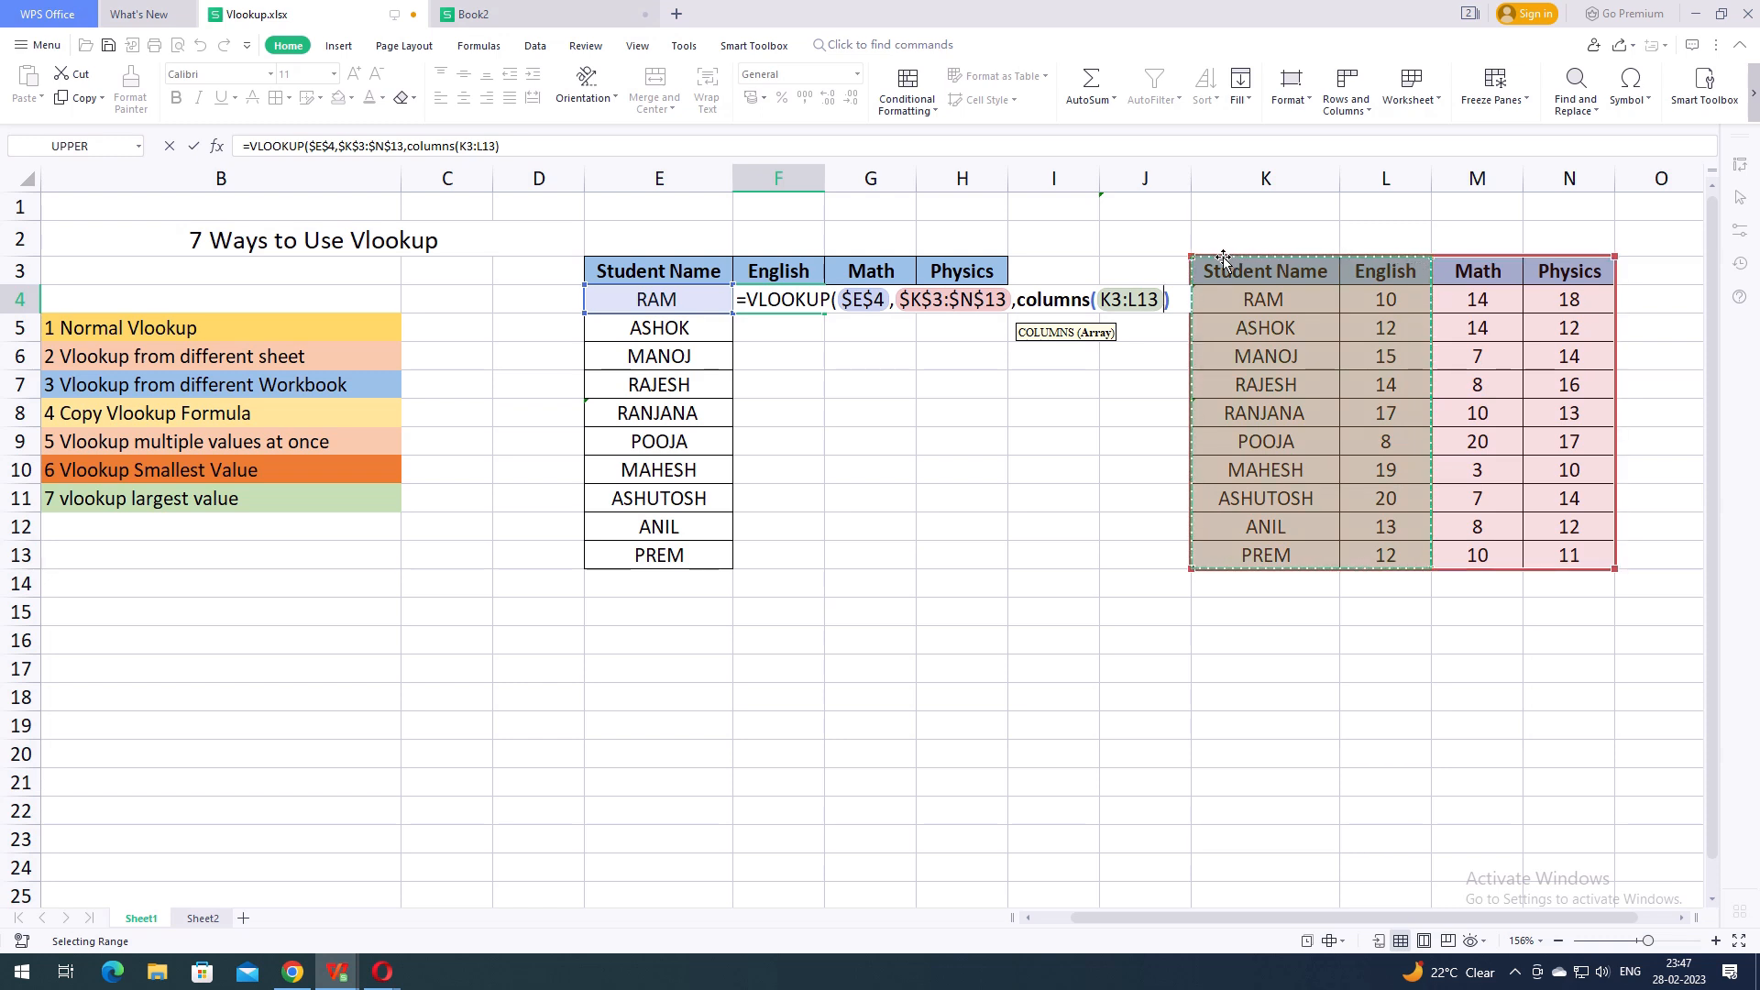
Lock only the starting cell of the COLUMNS array so the reference is $K$3:L13
{"action": "left_click", "coordinate": [1114, 300]}
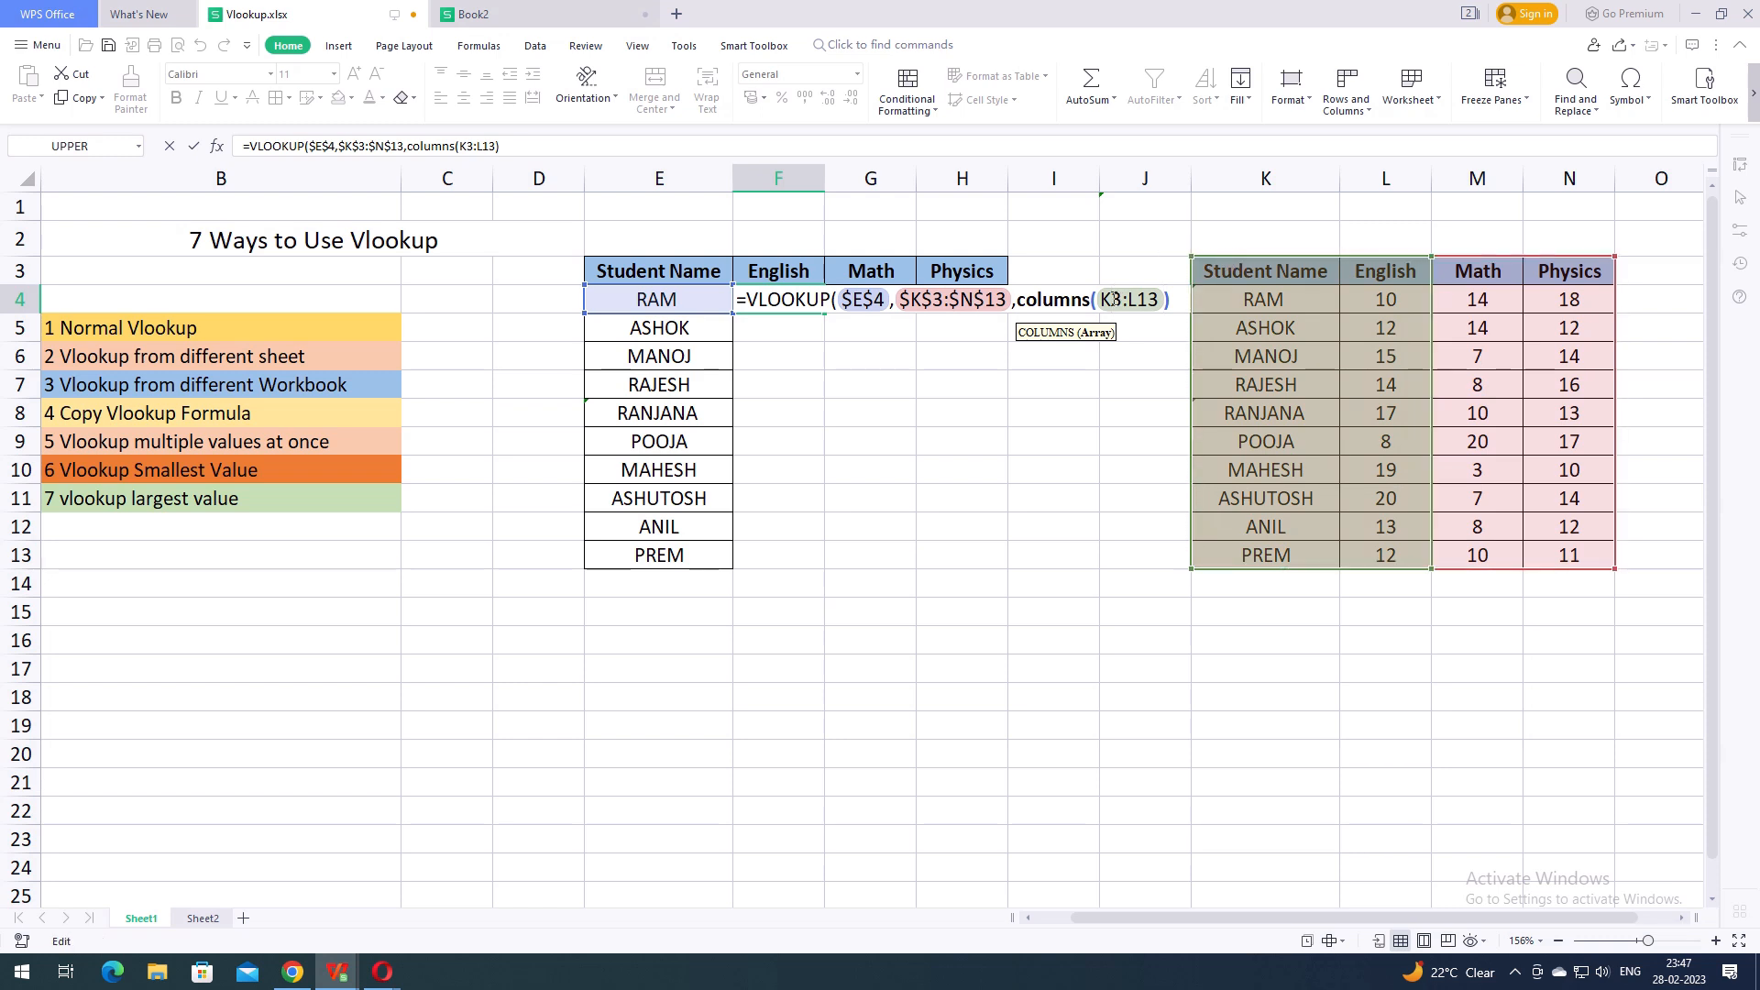
{"action": "key", "text": "F4"}
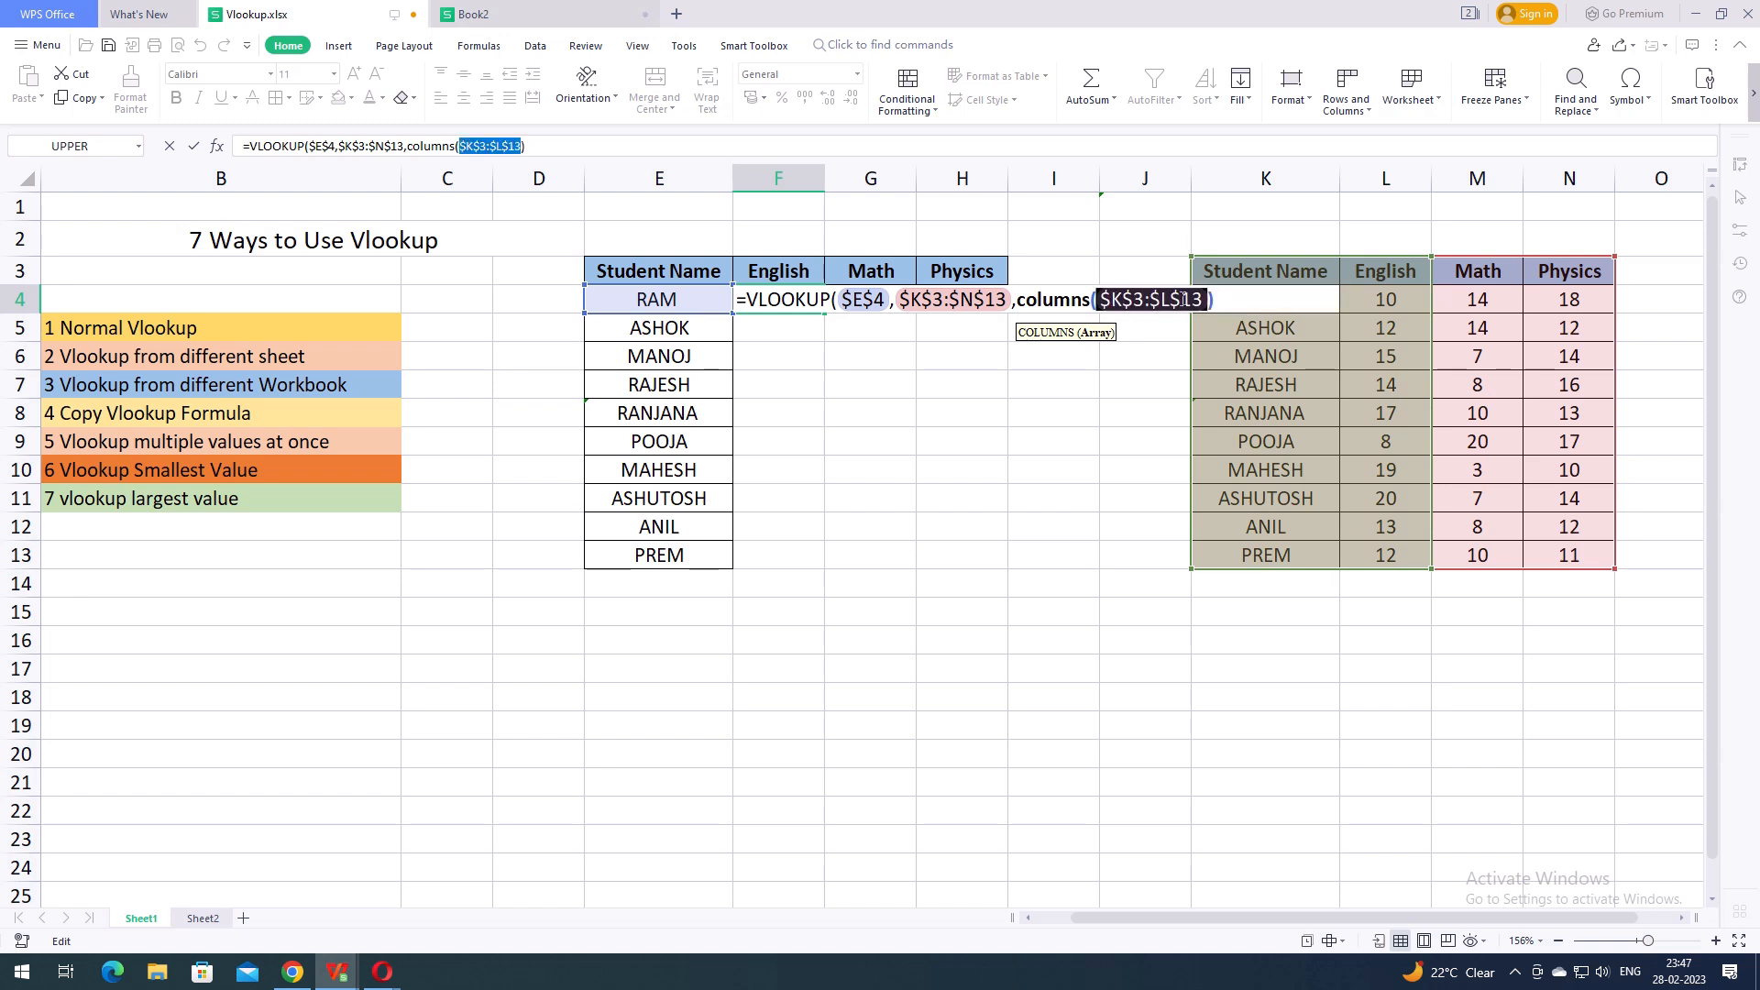
{"action": "left_click", "coordinate": [1184, 301]}
{"action": "key", "text": "BackSpace"}
{"action": "left_click", "coordinate": [1158, 300]}
{"action": "key", "text": "BackSpace"}
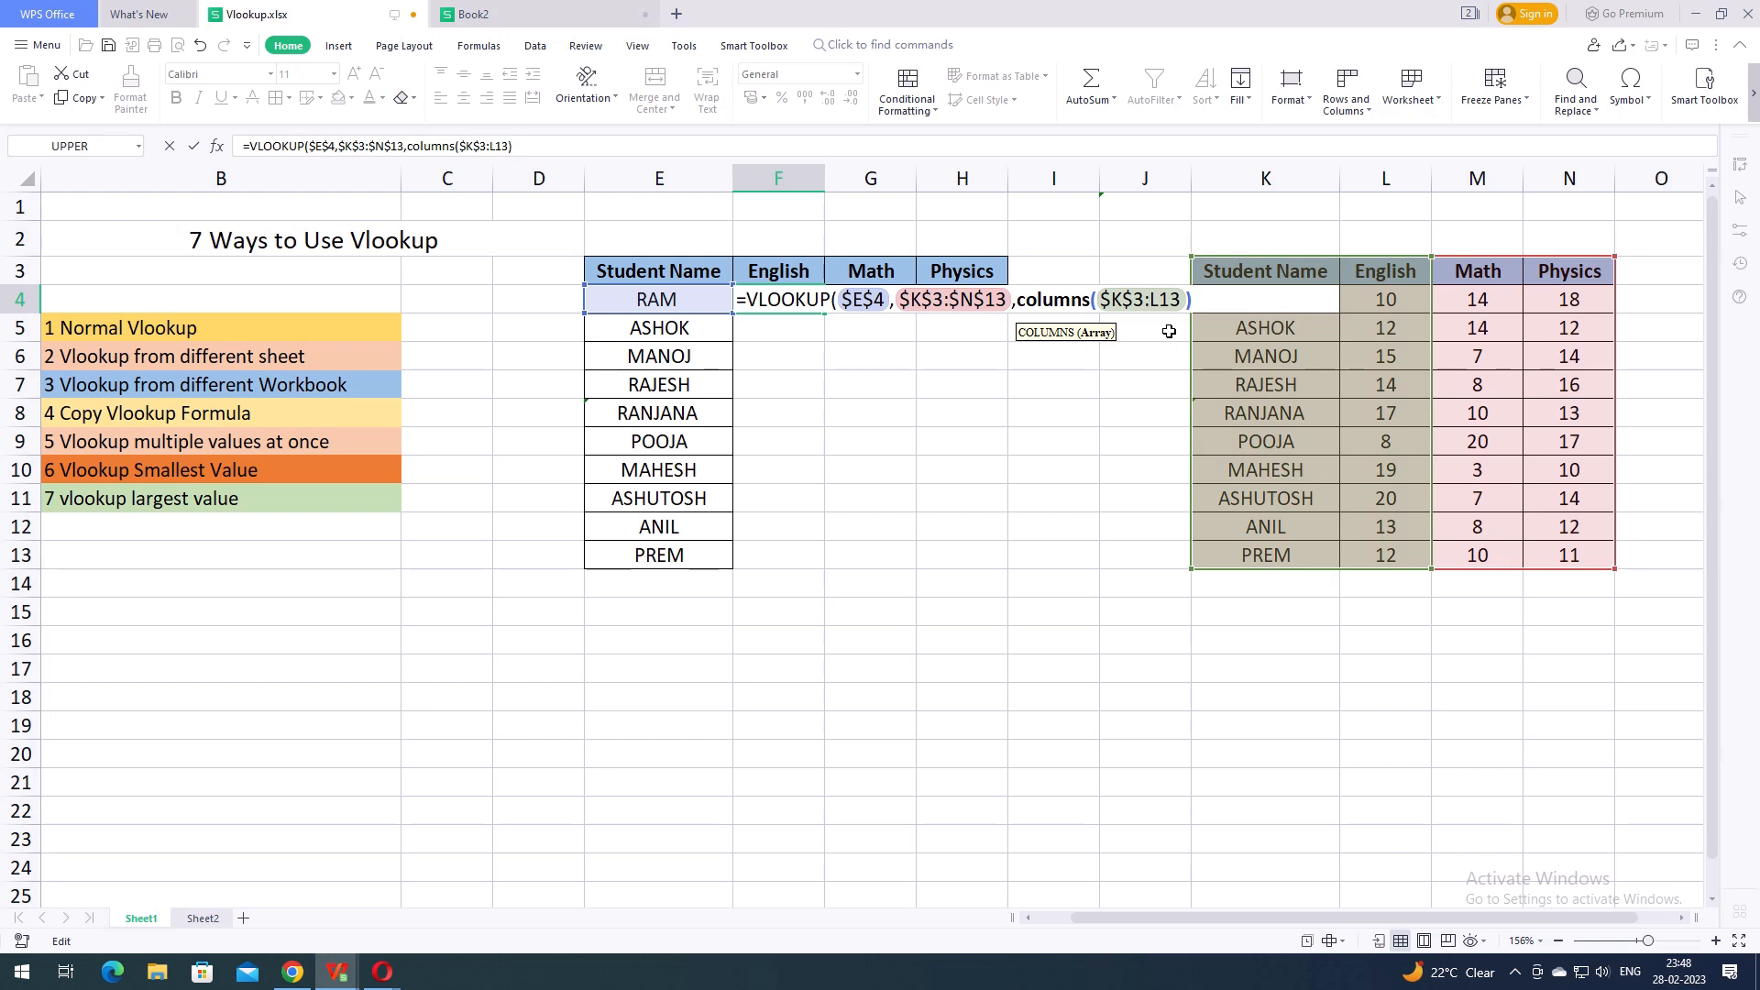
Finish the F4 VLOOKUP with range lookup 0 after the COLUMNS argument and enter the formula
{"action": "left_click", "coordinate": [1188, 302]}
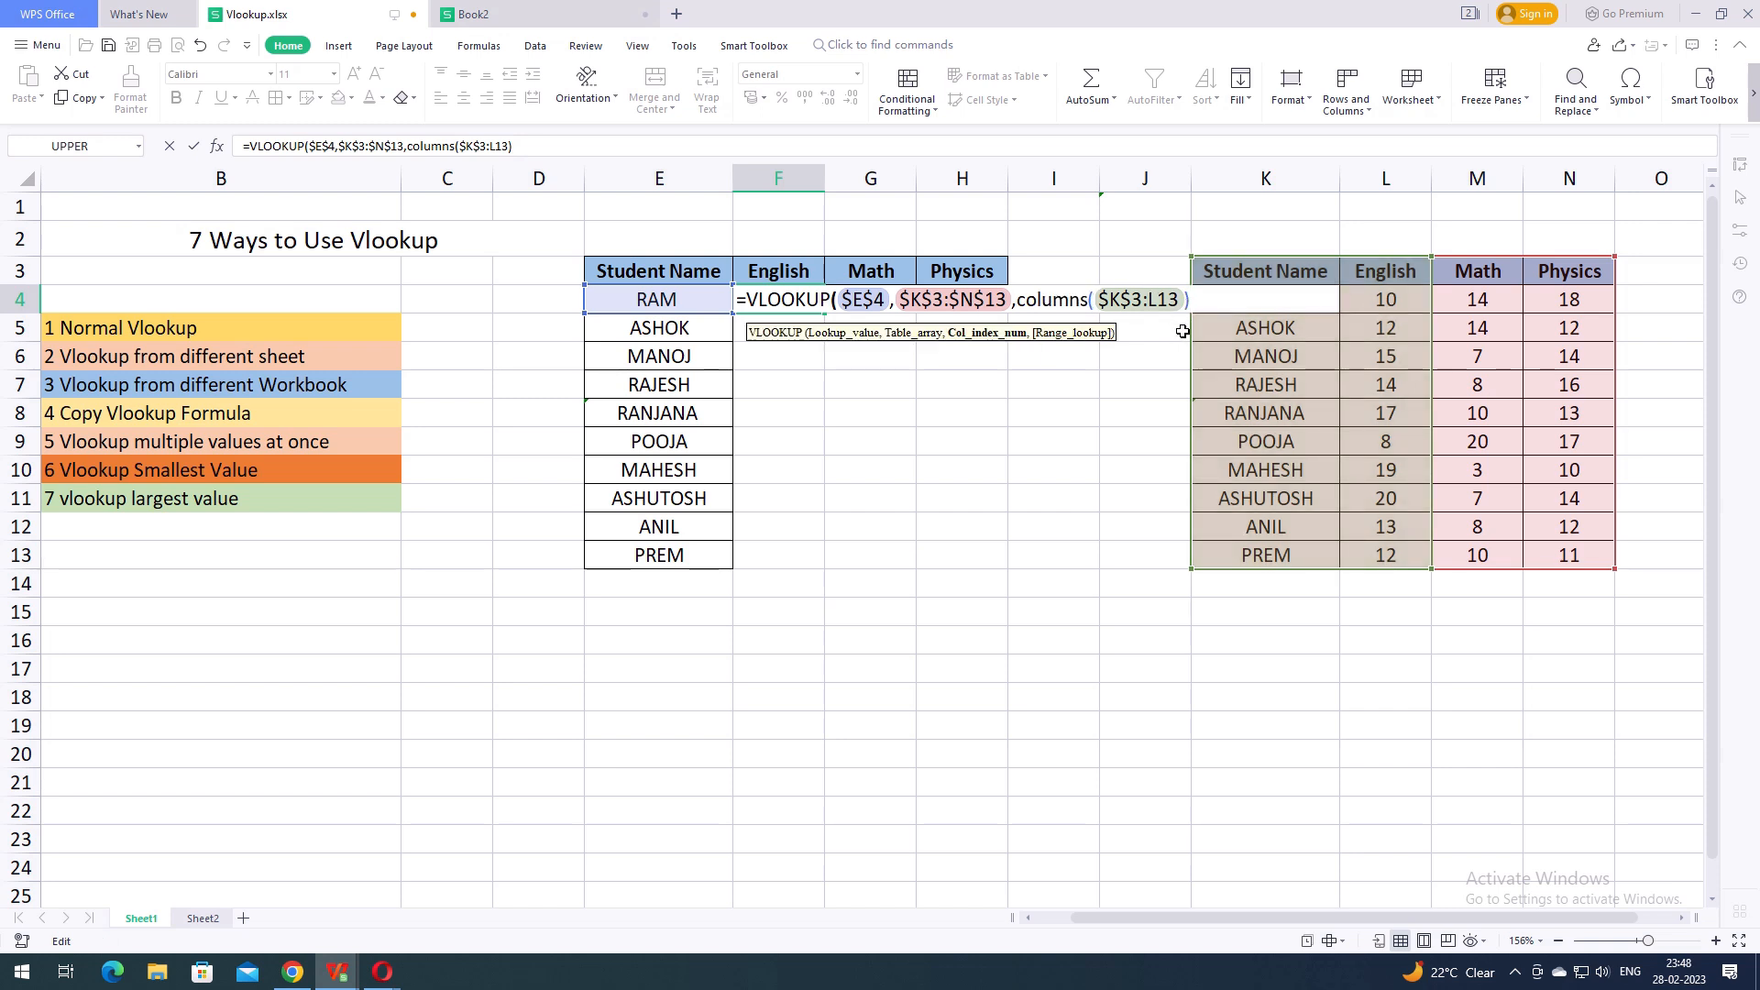
{"action": "type", "text": ",0)"}
{"action": "key", "text": "Return"}
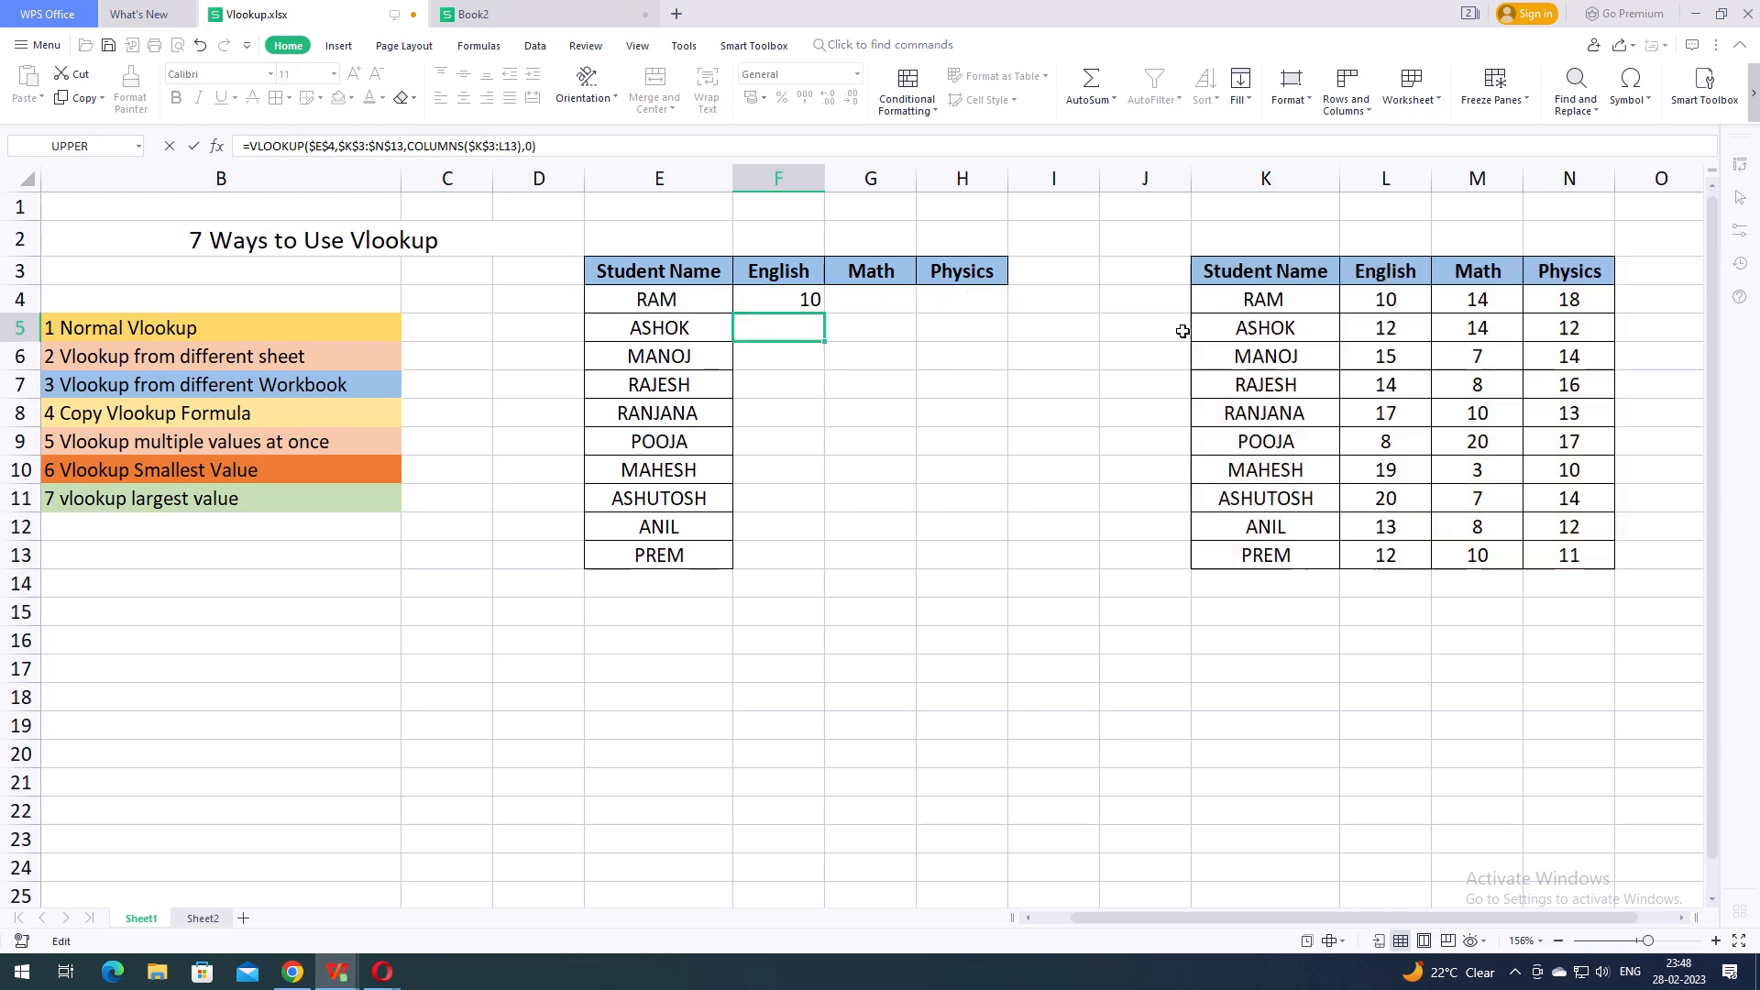
Copy the F4 formula across to the Math and Physics cells G4:H4, leaving G4 selected to check its formula
{"action": "left_click", "coordinate": [807, 299]}
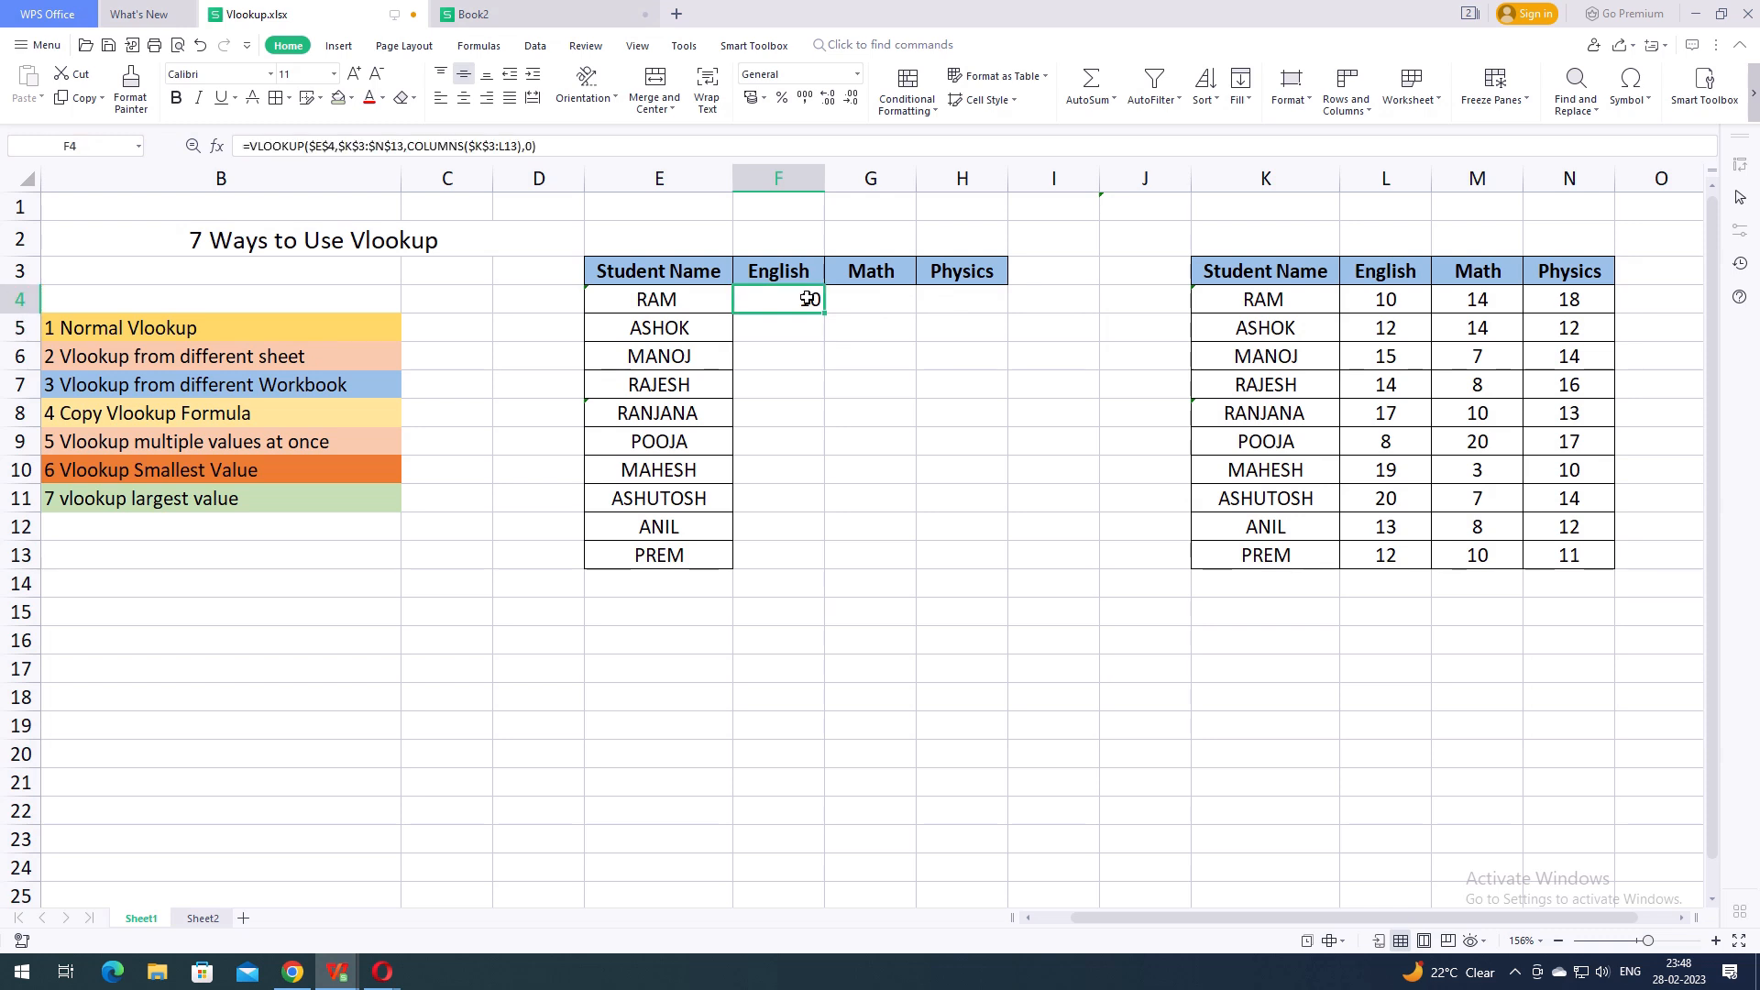
{"action": "key", "text": "ctrl+c"}
{"action": "left_click_drag", "start_coordinate": [857, 300], "coordinate": [929, 302]}
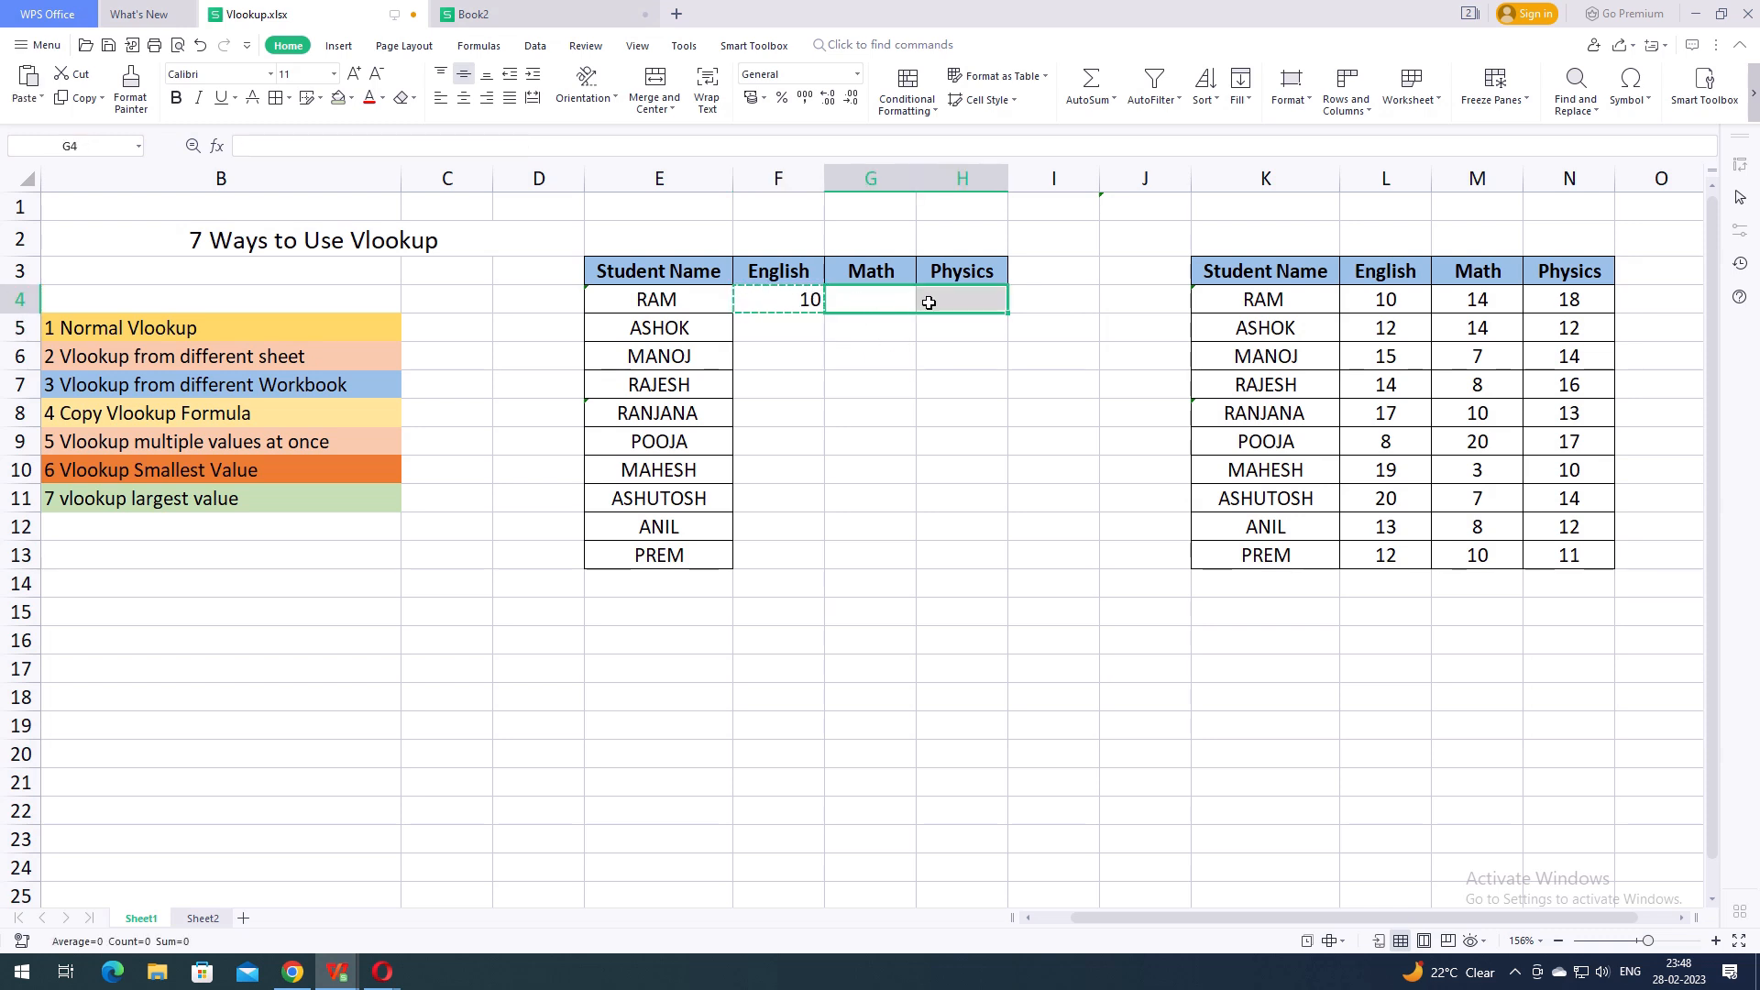
{"action": "key", "text": "ctrl+v"}
{"action": "left_click", "coordinate": [878, 327]}
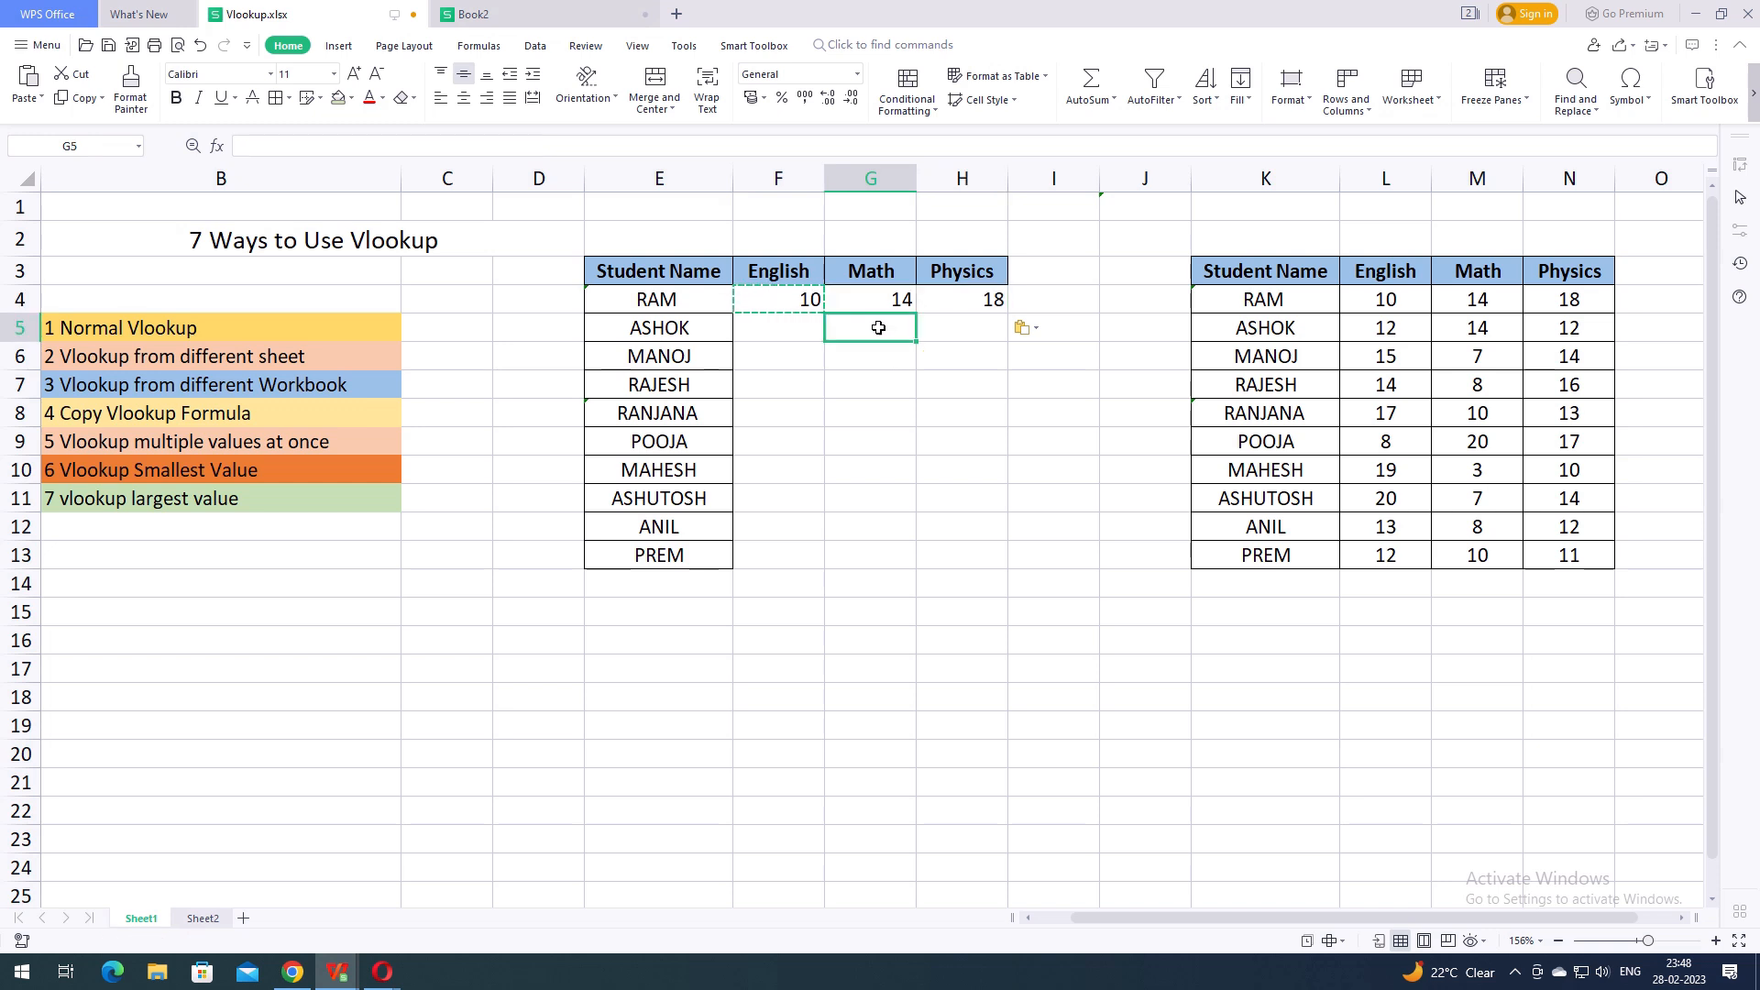
{"action": "left_click", "coordinate": [869, 305]}
{"action": "key", "text": "Escape"}
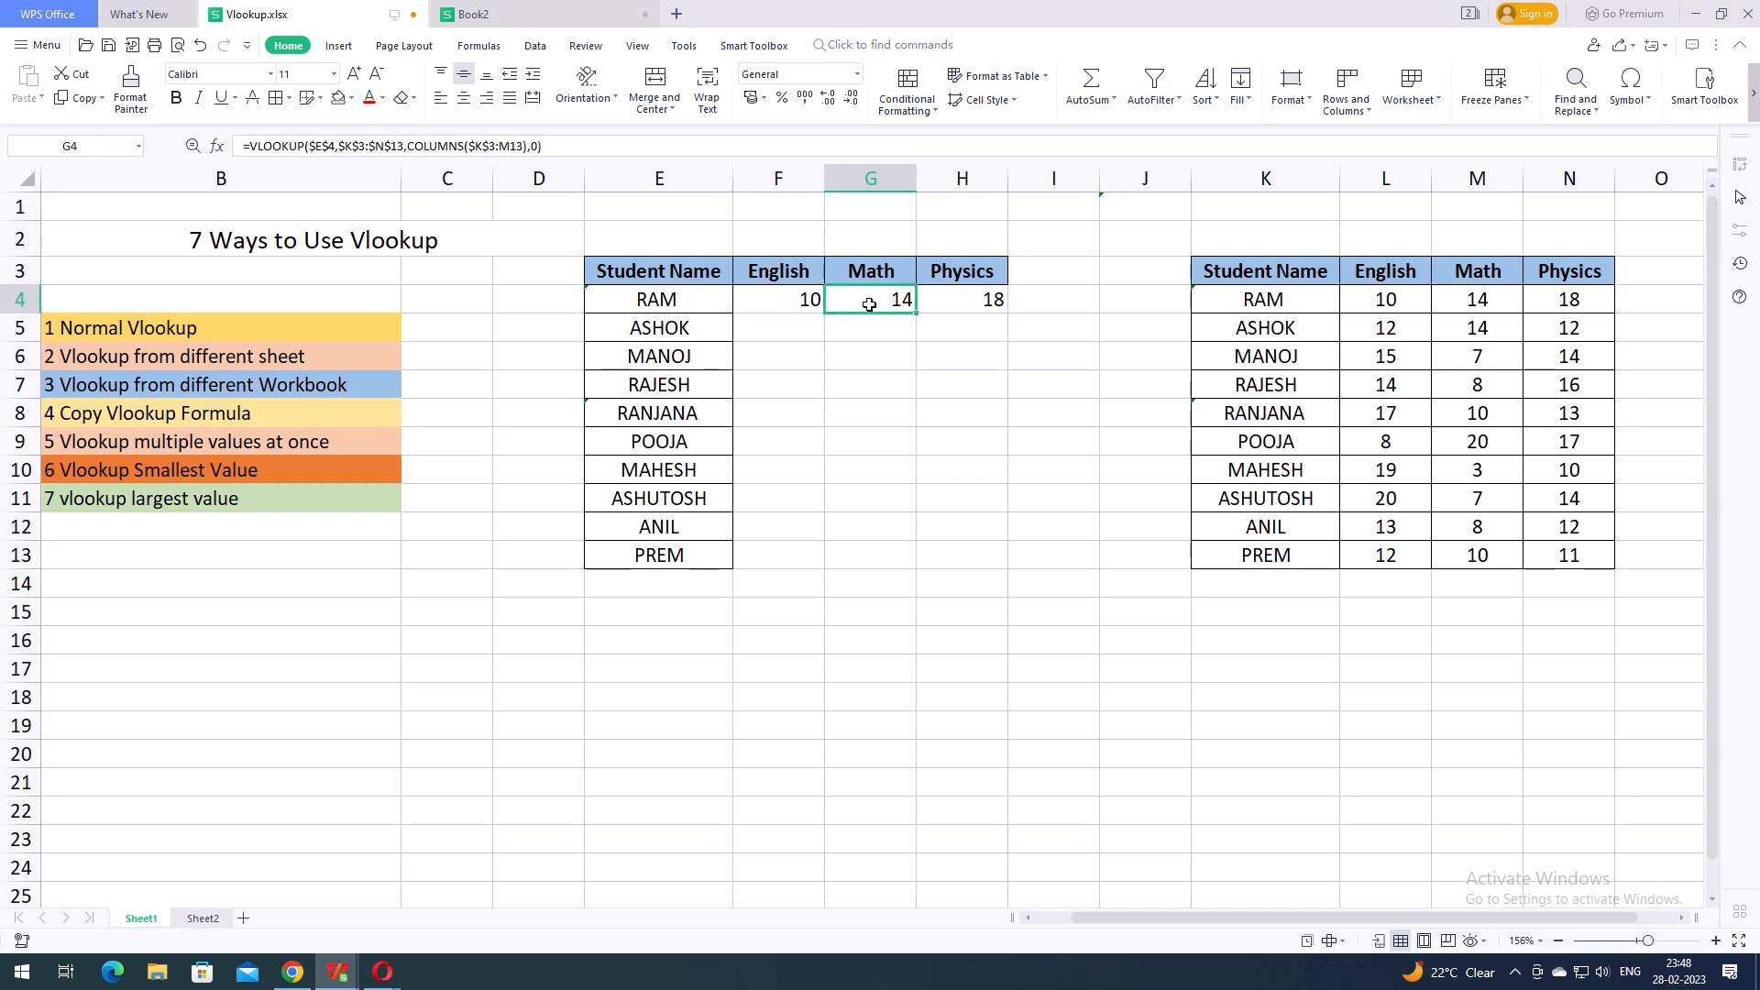
Compare the copied G4 and H4 formulas and the row 4 results with the source marks in the K3:N13 table
{"action": "left_click", "coordinate": [1557, 306]}
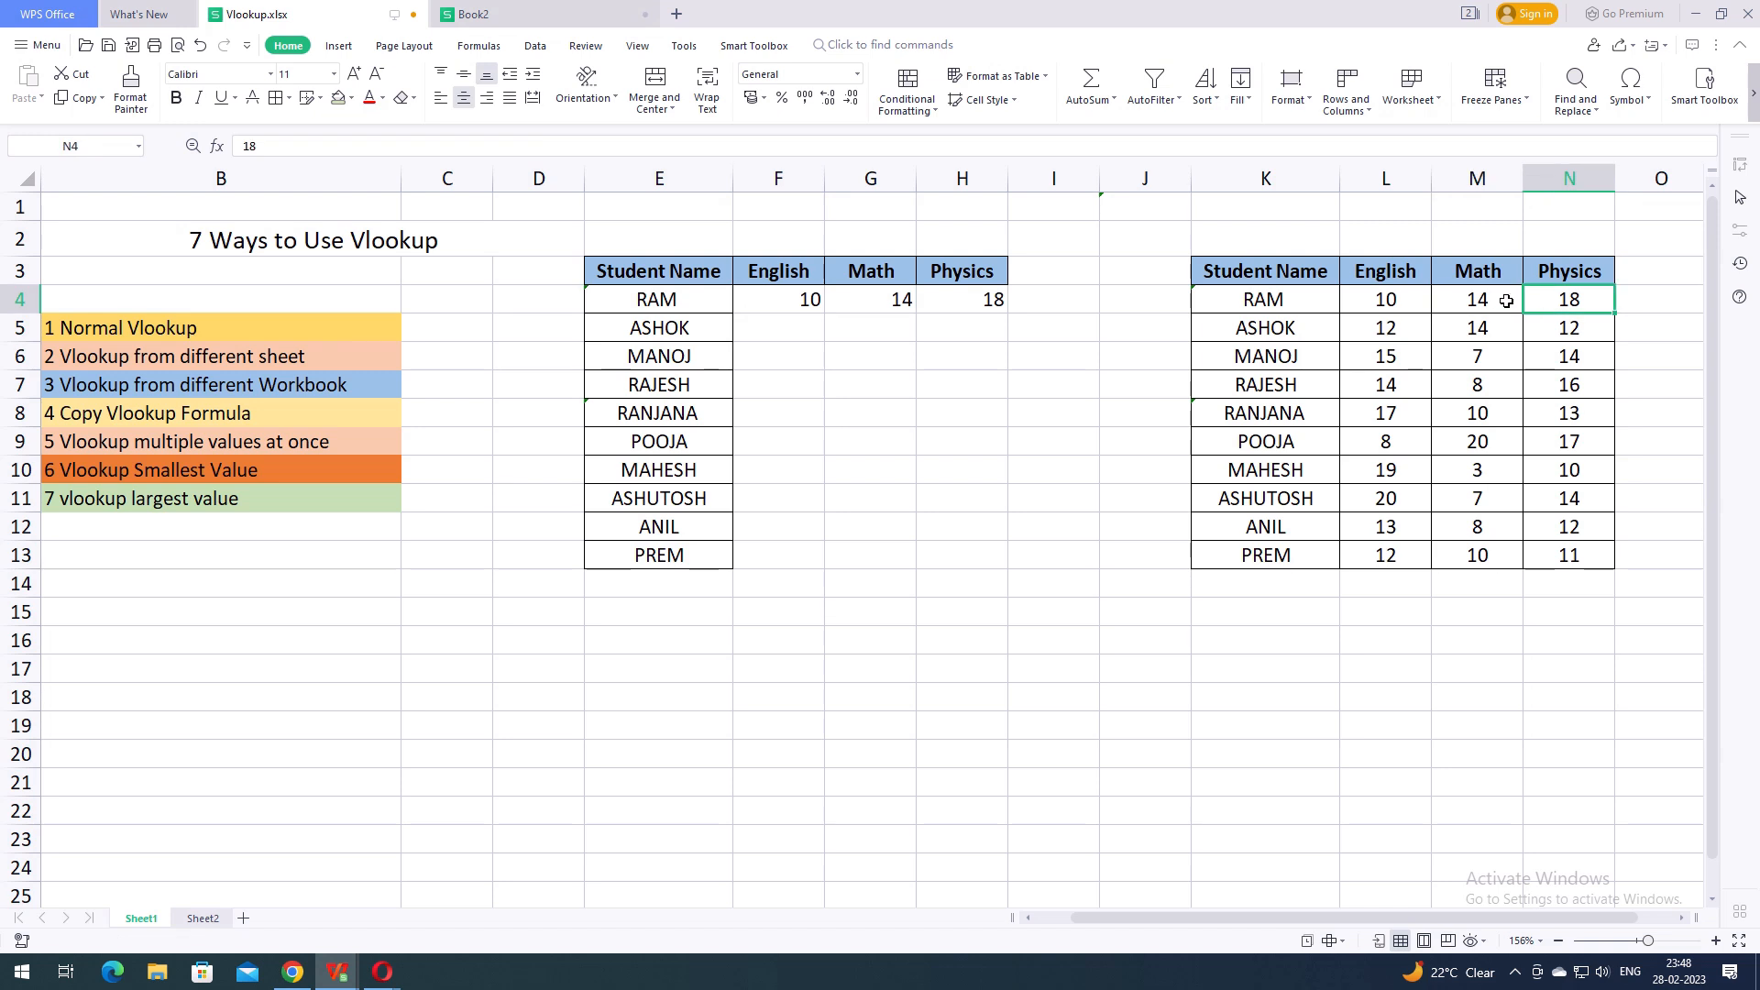
{"action": "left_click", "coordinate": [885, 306]}
{"action": "left_click", "coordinate": [985, 300]}
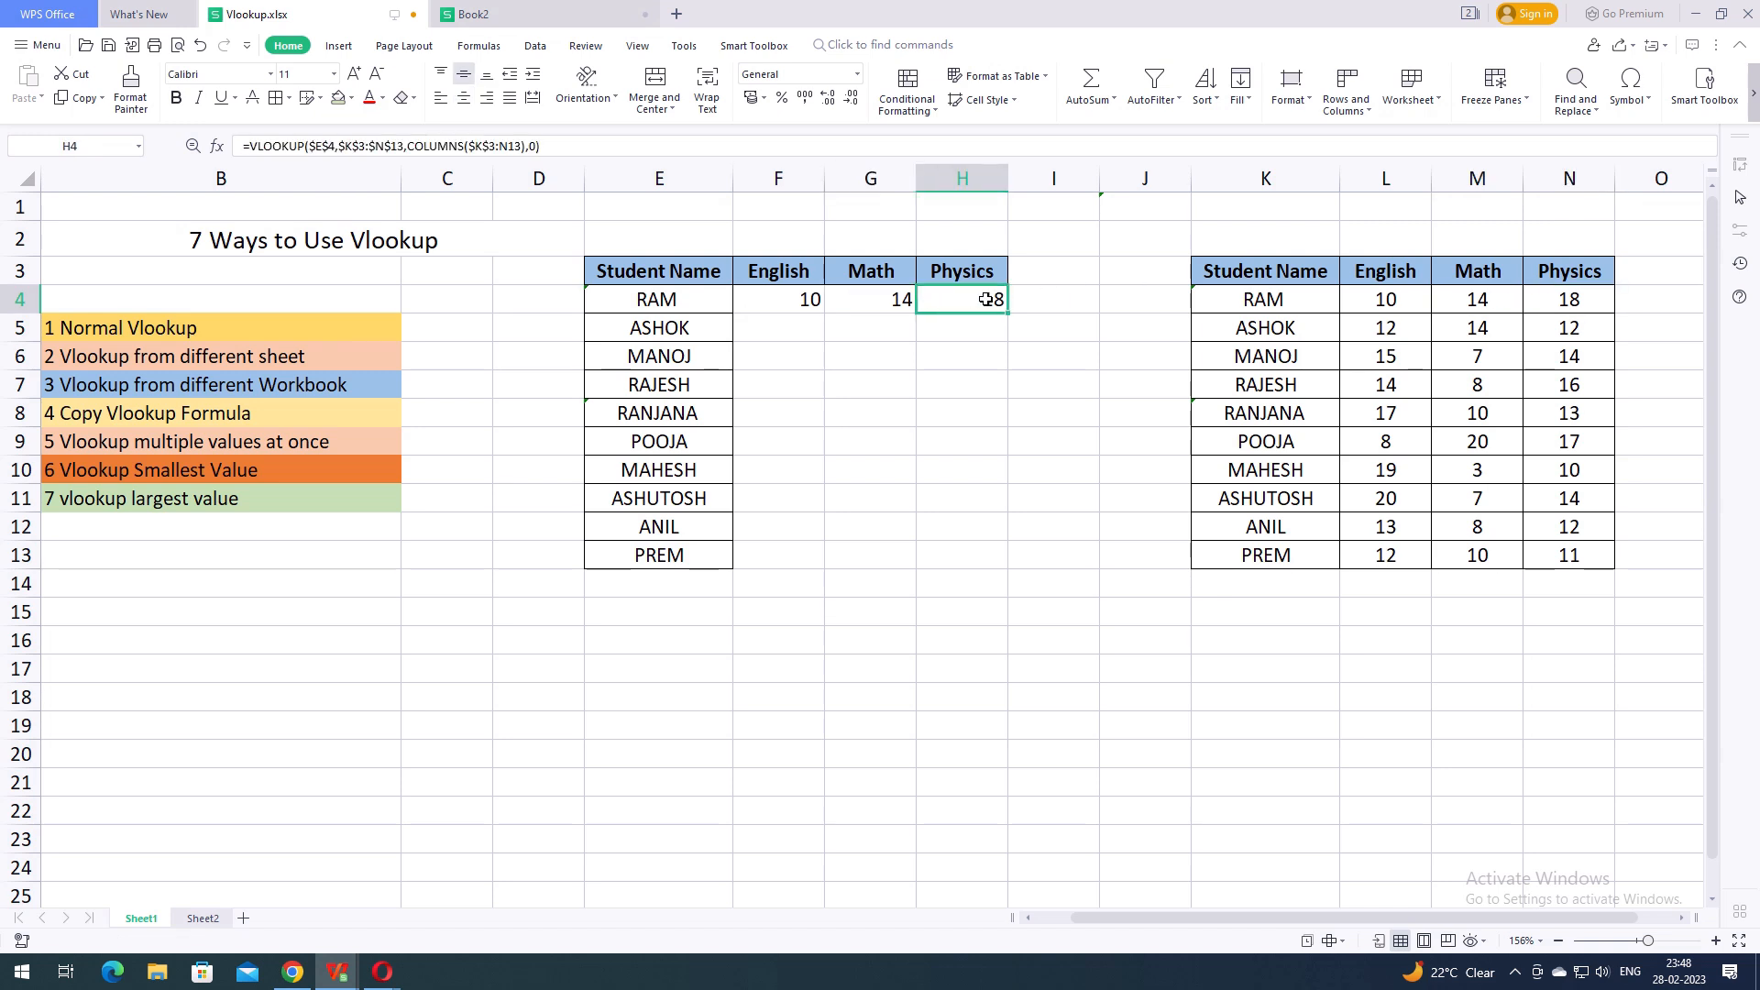
{"action": "left_click", "coordinate": [900, 300]}
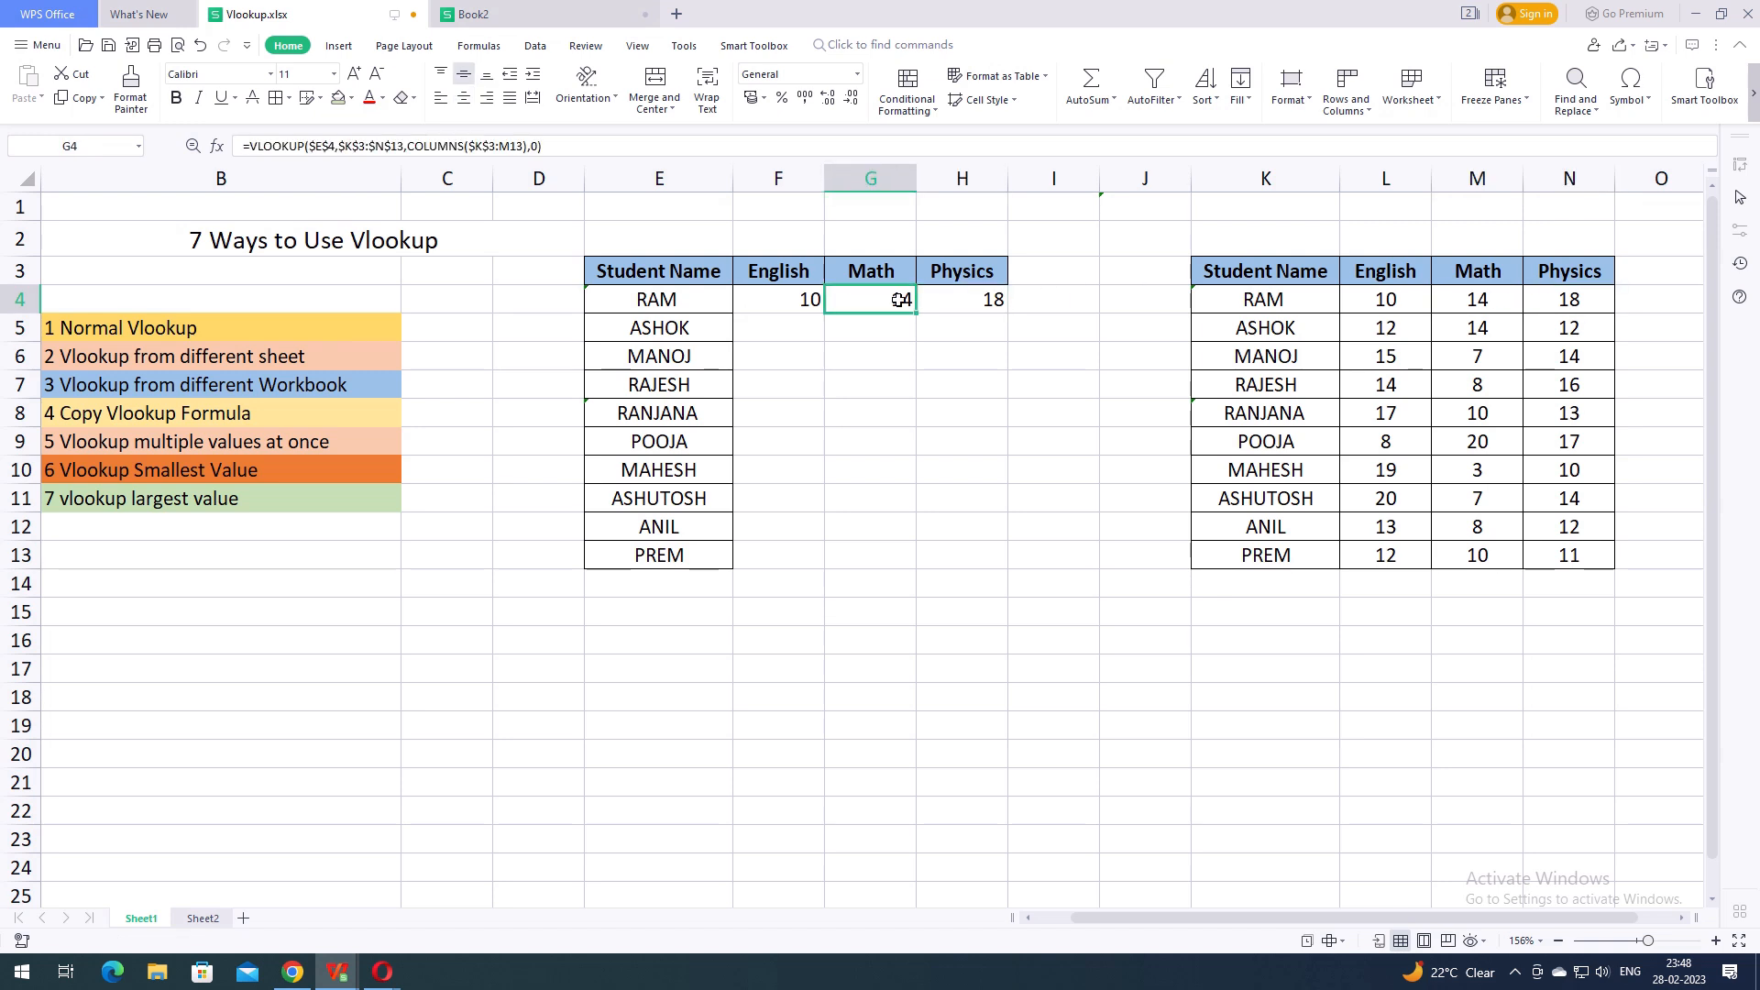
{"action": "left_click", "coordinate": [806, 299]}
{"action": "left_click_drag", "start_coordinate": [806, 299], "coordinate": [947, 467]}
{"action": "left_click", "coordinate": [926, 378]}
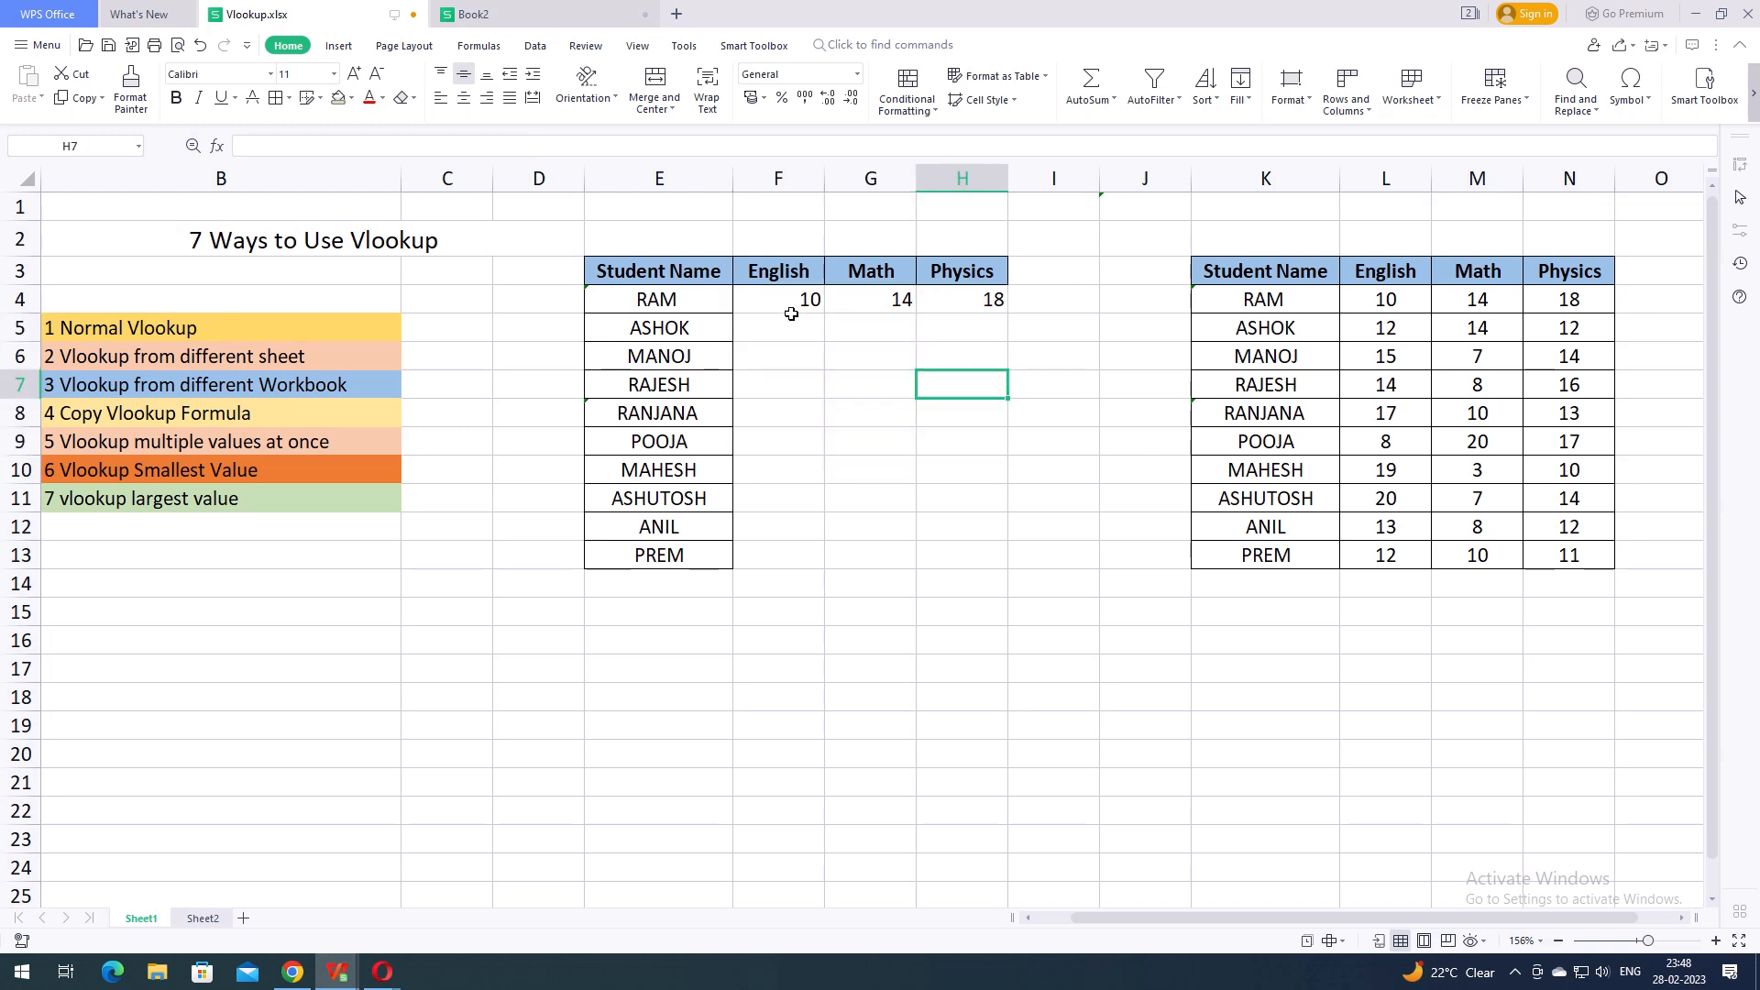
Unlock the row of the lookup value in the F4 VLOOKUP so the reference is $E4
{"action": "left_click", "coordinate": [791, 305]}
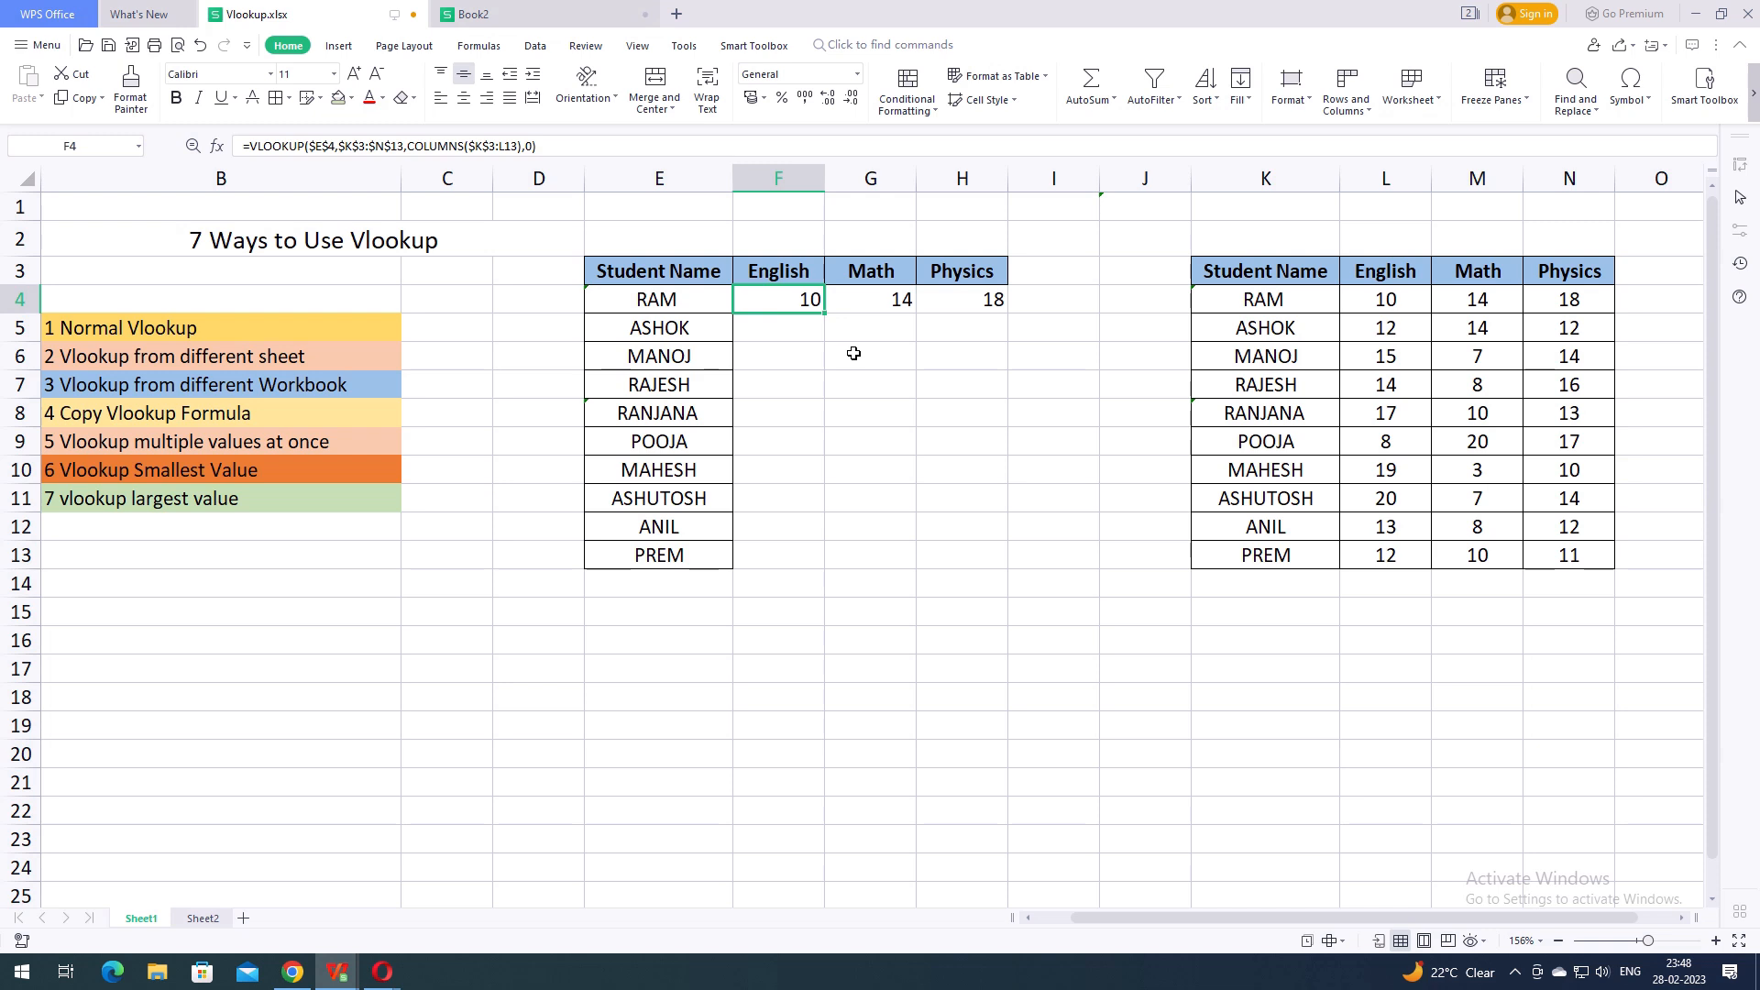
{"action": "double_click", "coordinate": [780, 302]}
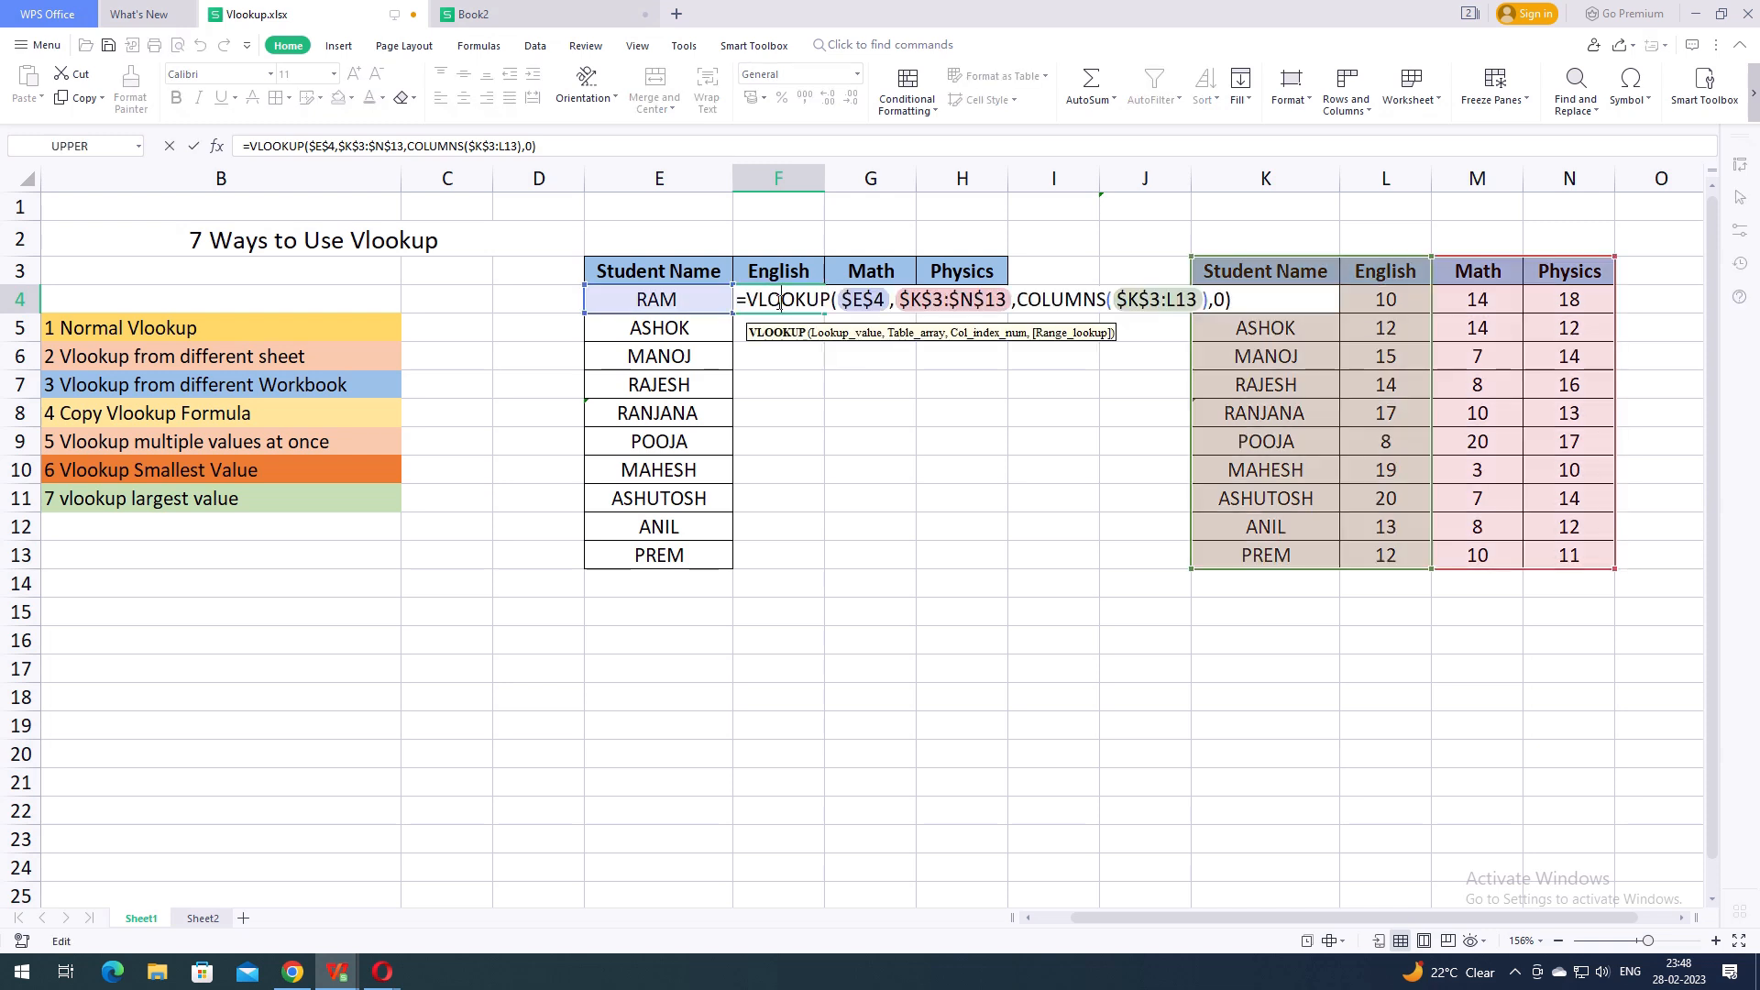
{"action": "left_click", "coordinate": [872, 301]}
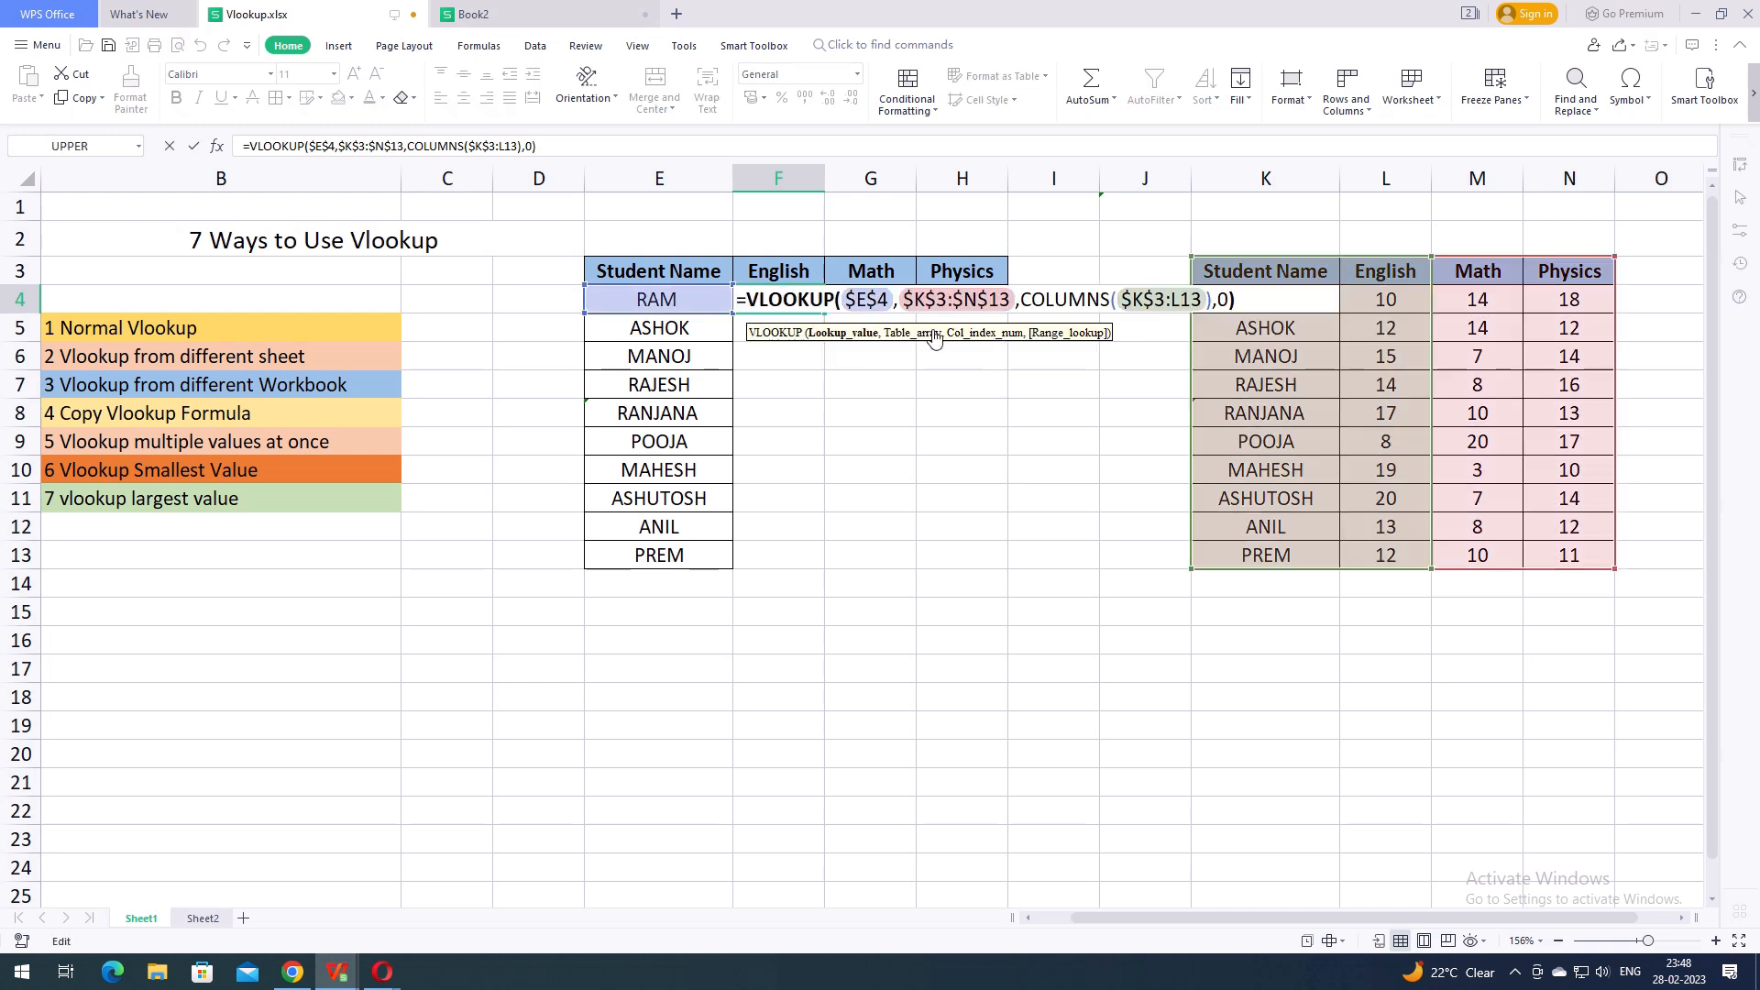
{"action": "key", "text": "BackSpace"}
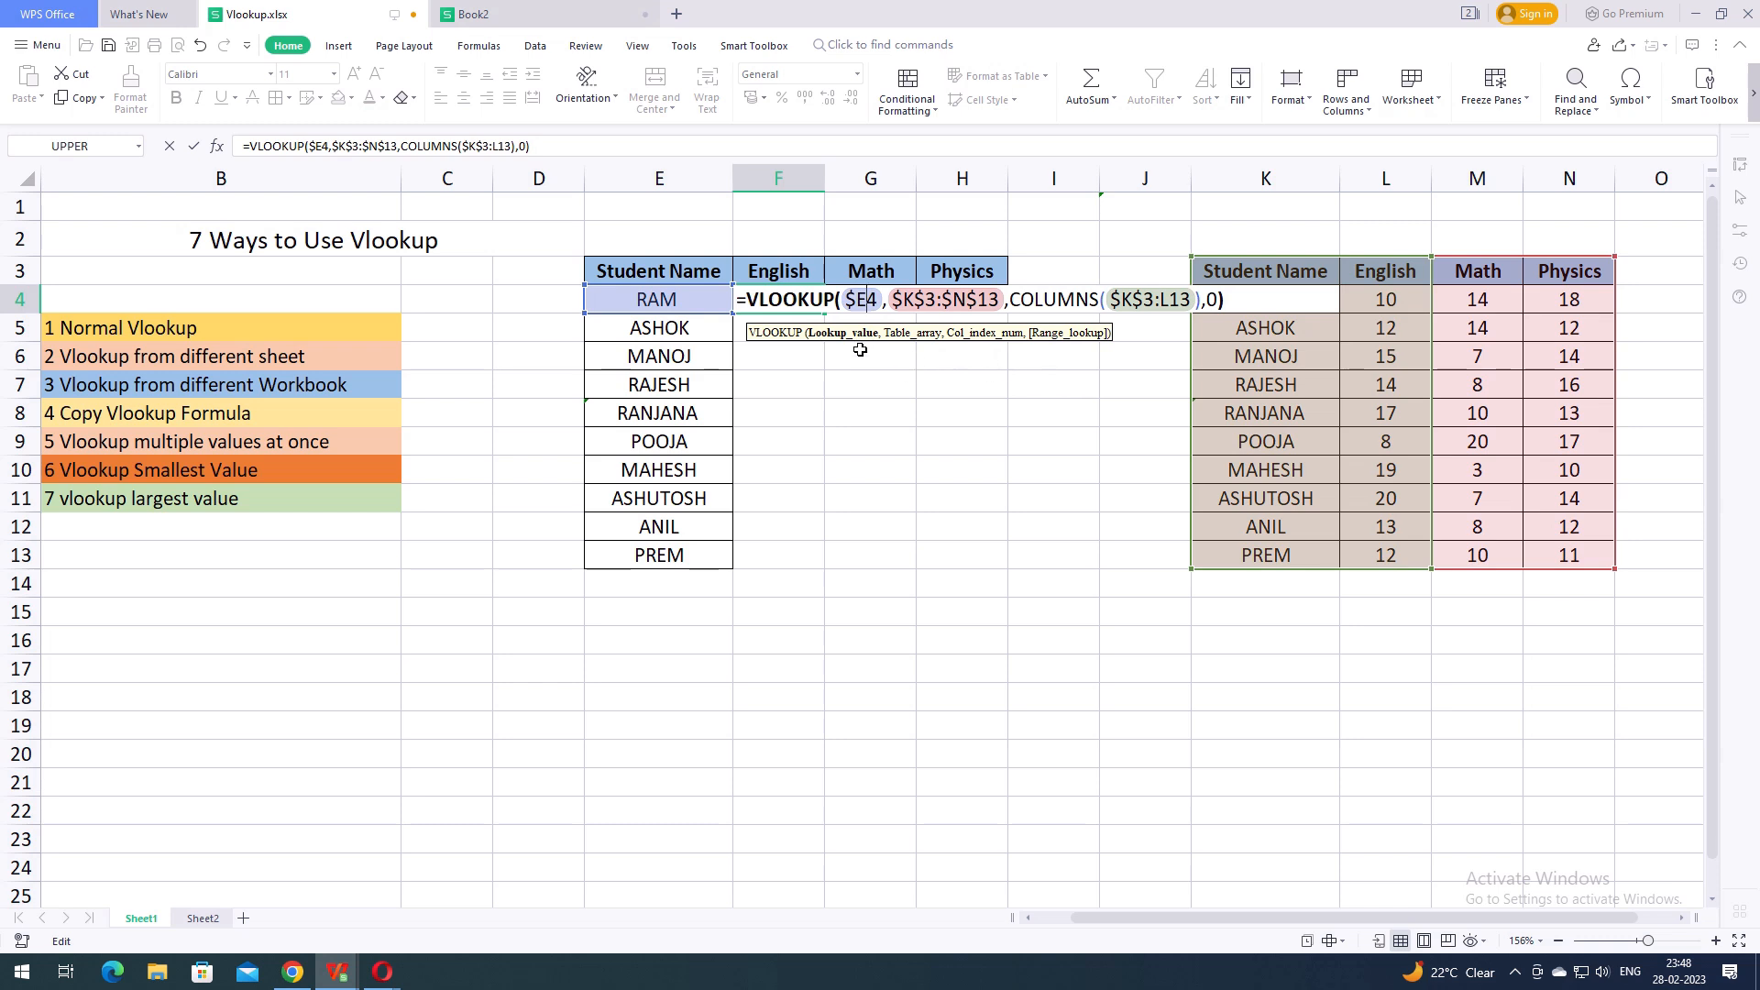
{"action": "key", "text": "Return"}
Copy the F4 formula into F5:H13 for the remaining students and review the copied formulas against the source marks
{"action": "left_click", "coordinate": [789, 305]}
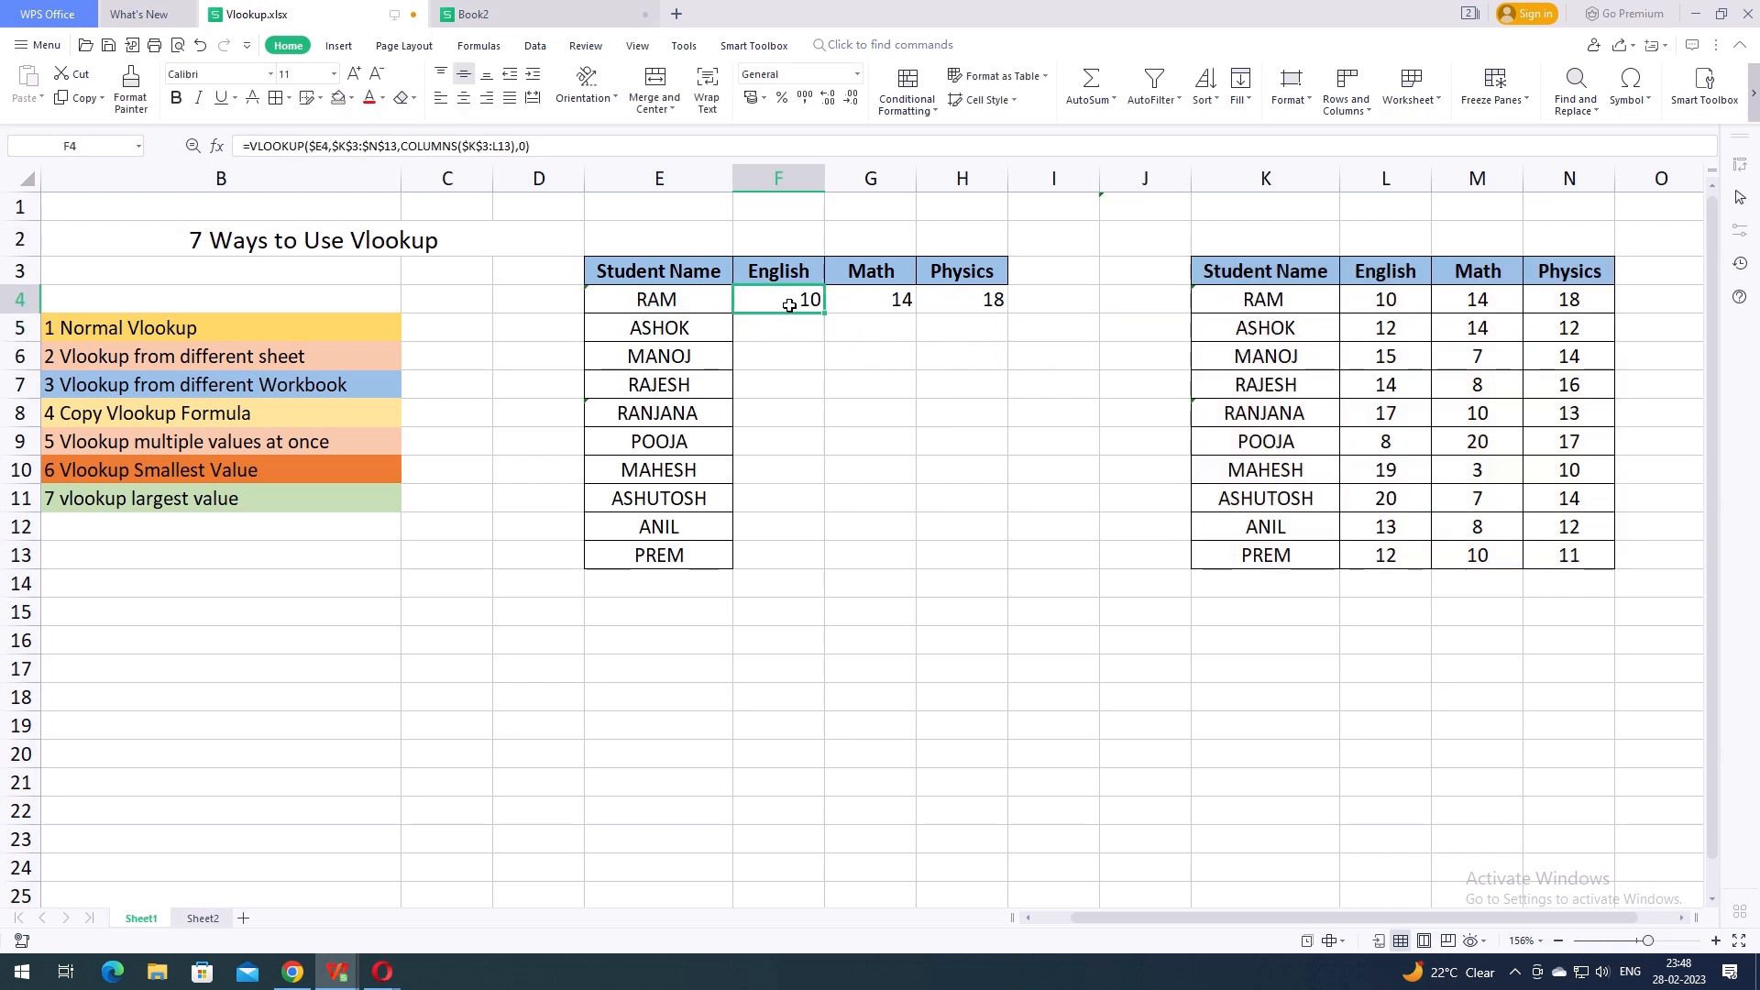
{"action": "key", "text": "ctrl+c"}
{"action": "left_click", "coordinate": [780, 333]}
{"action": "left_click_drag", "start_coordinate": [780, 333], "coordinate": [939, 548]}
{"action": "key", "text": "ctrl+v"}
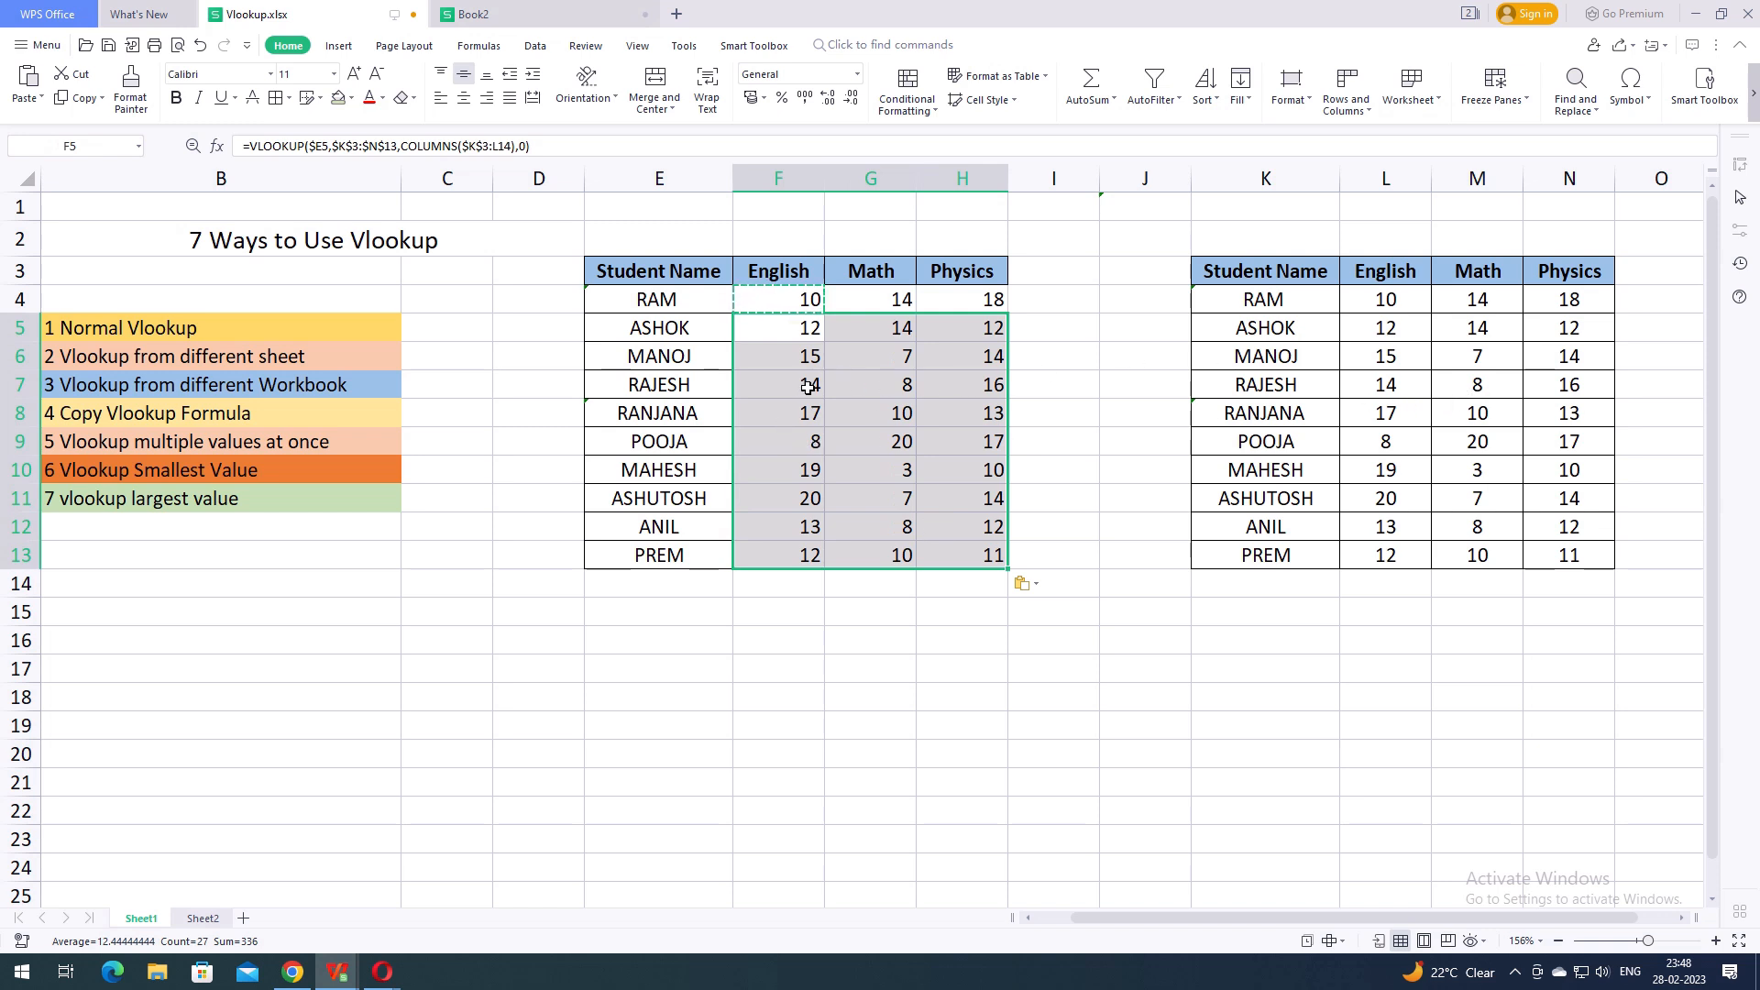
{"action": "left_click", "coordinate": [784, 553]}
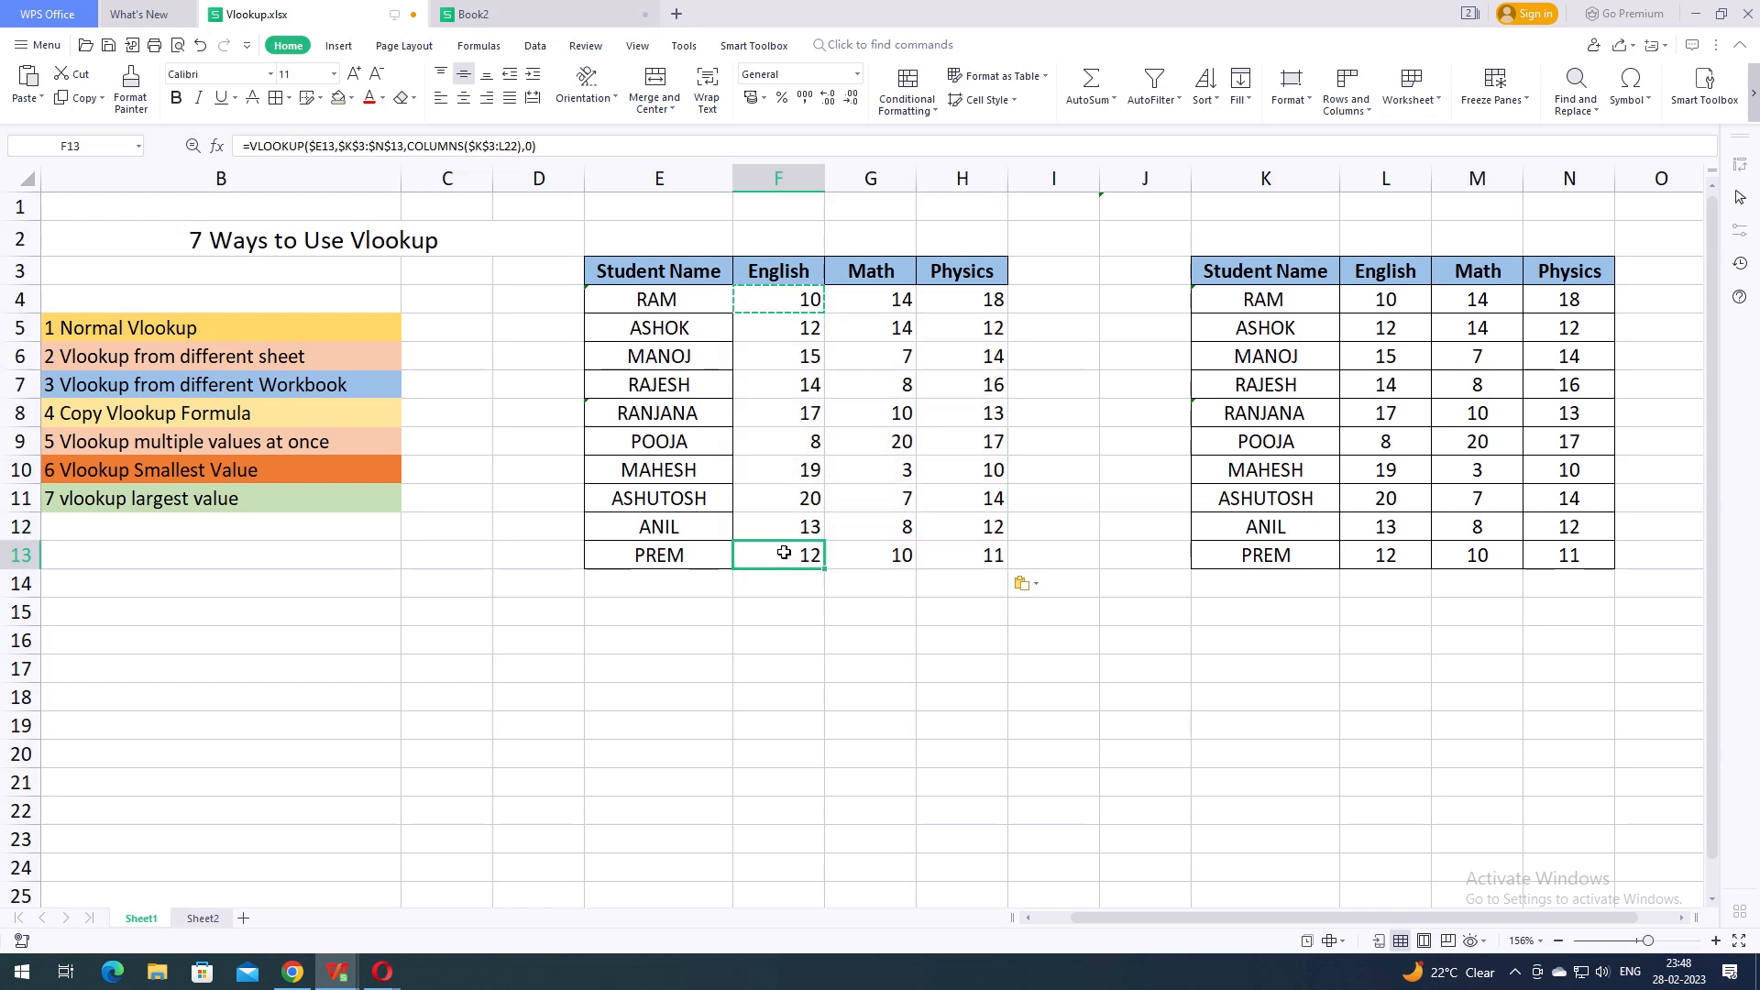
{"action": "left_click", "coordinate": [997, 394]}
{"action": "left_click", "coordinate": [992, 442]}
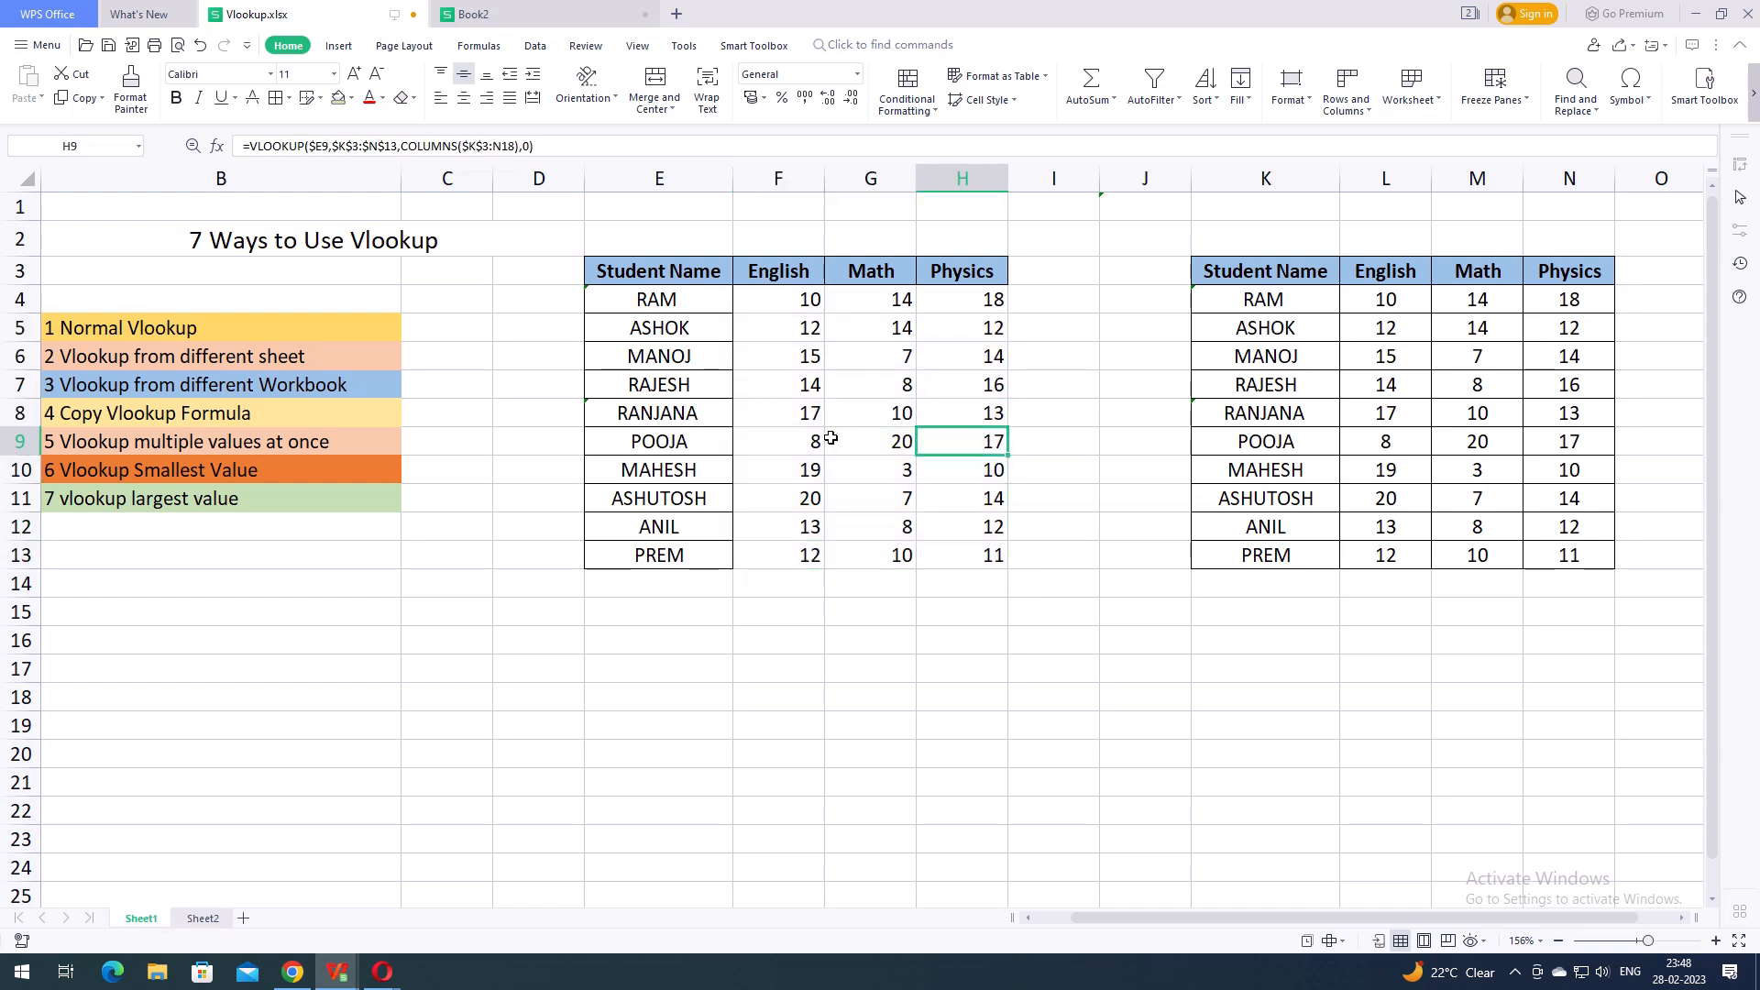
{"action": "left_click", "coordinate": [784, 442]}
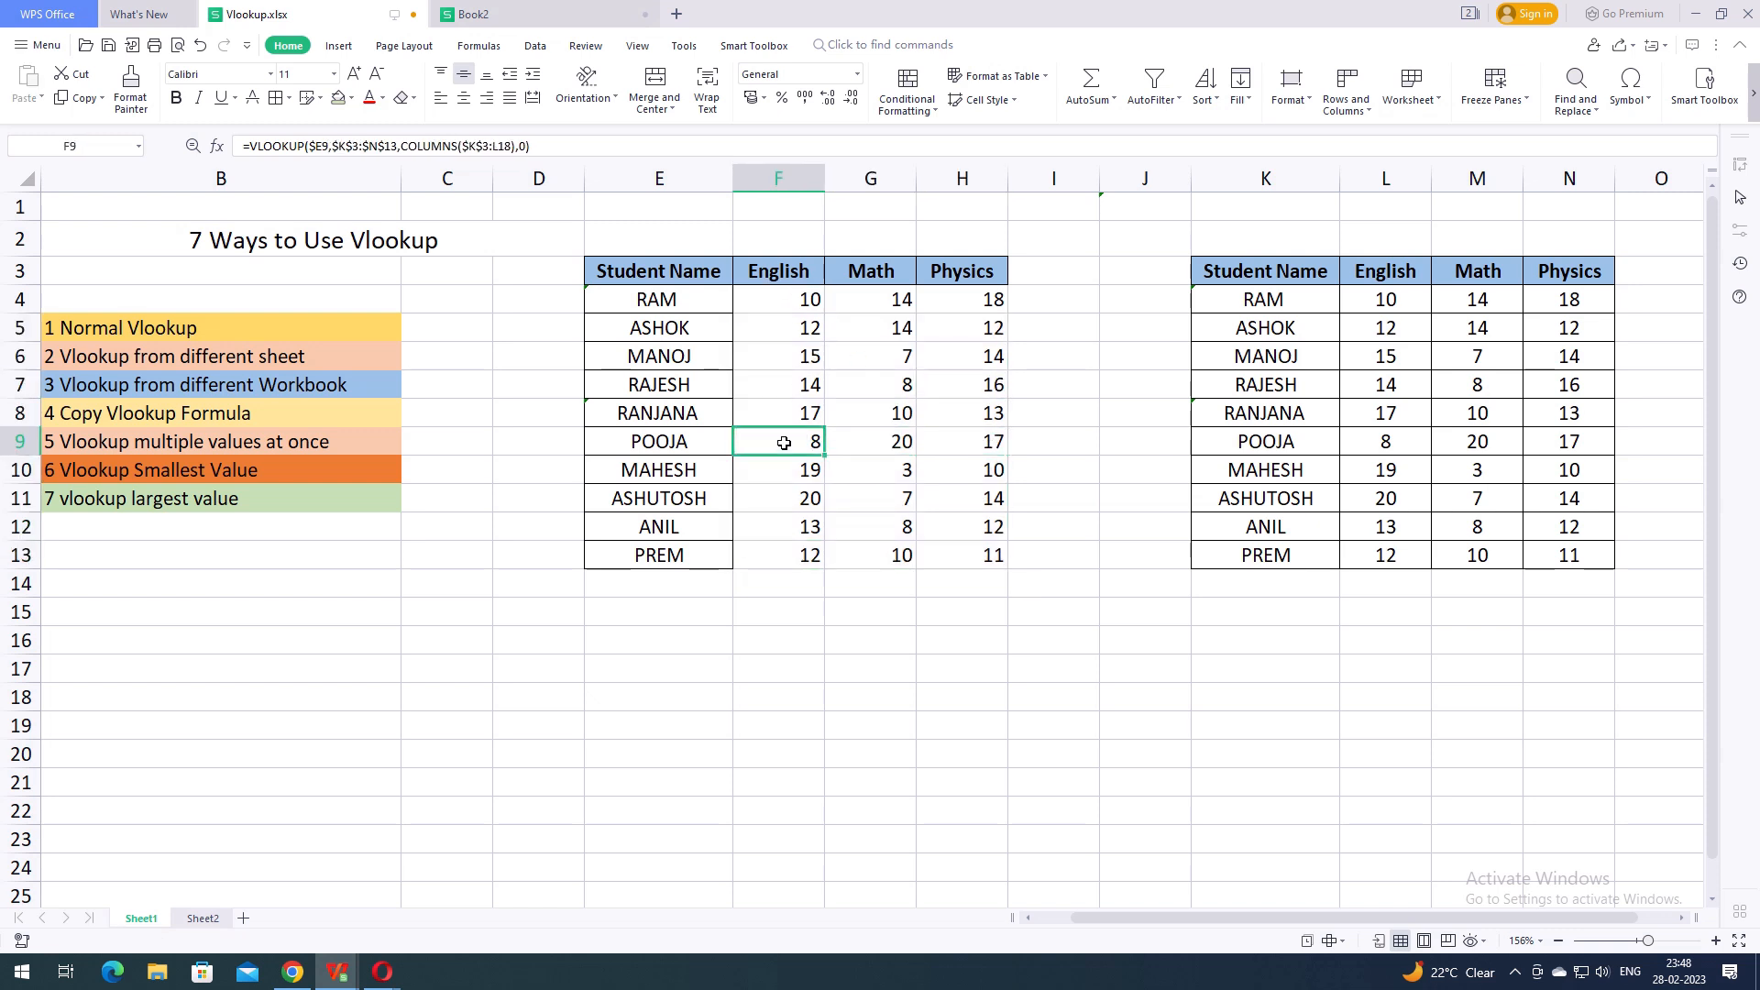
{"action": "left_click", "coordinate": [1386, 558]}
{"action": "left_click", "coordinate": [1572, 557]}
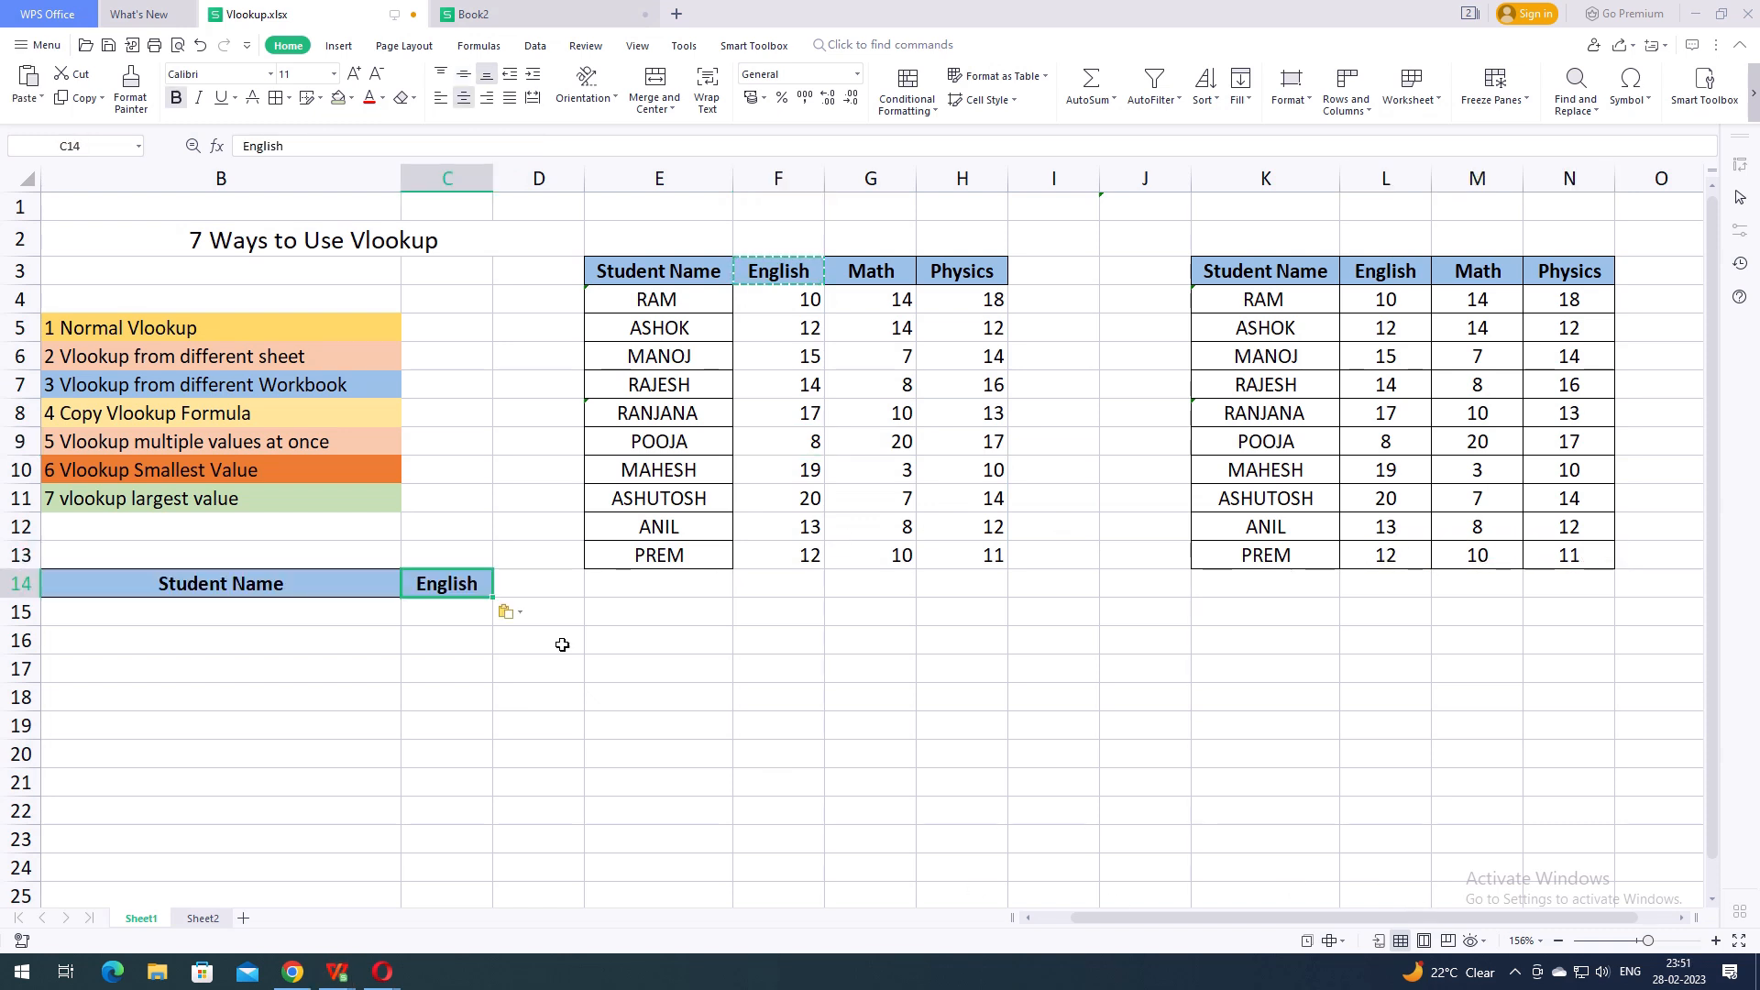
Clear the Student Name and English header text from B14:C14
{"action": "left_click_drag", "start_coordinate": [198, 587], "coordinate": [430, 584]}
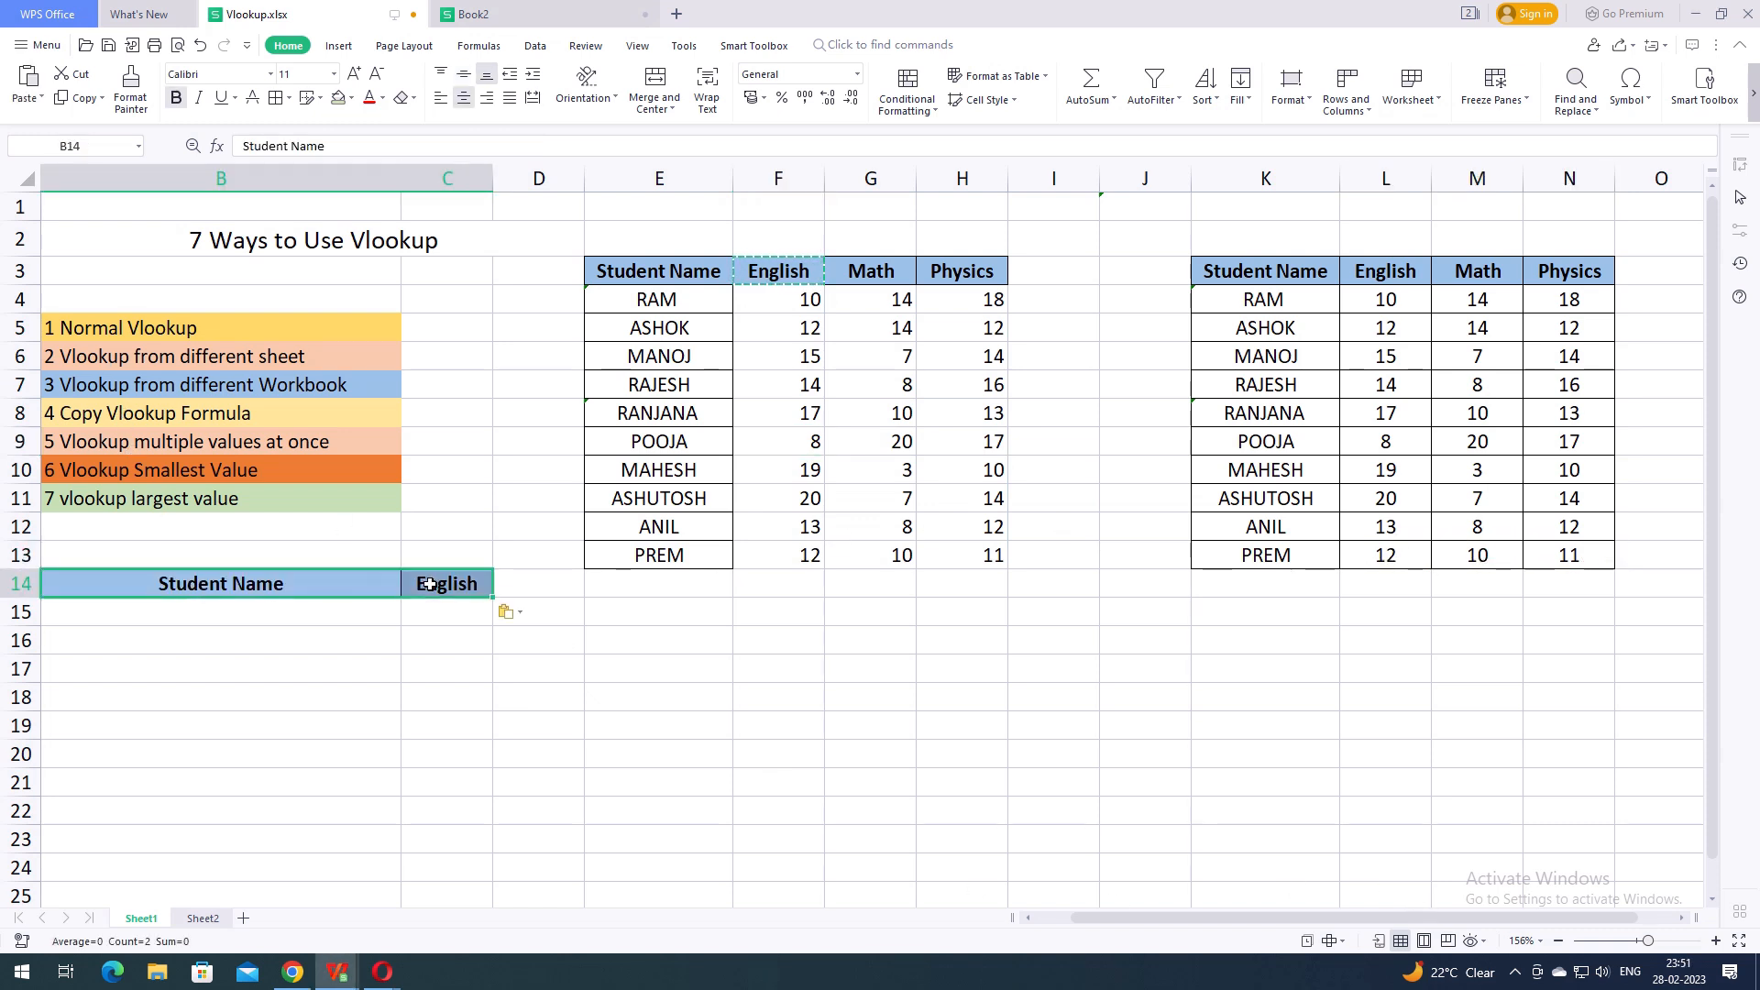
{"action": "key", "text": "Delete"}
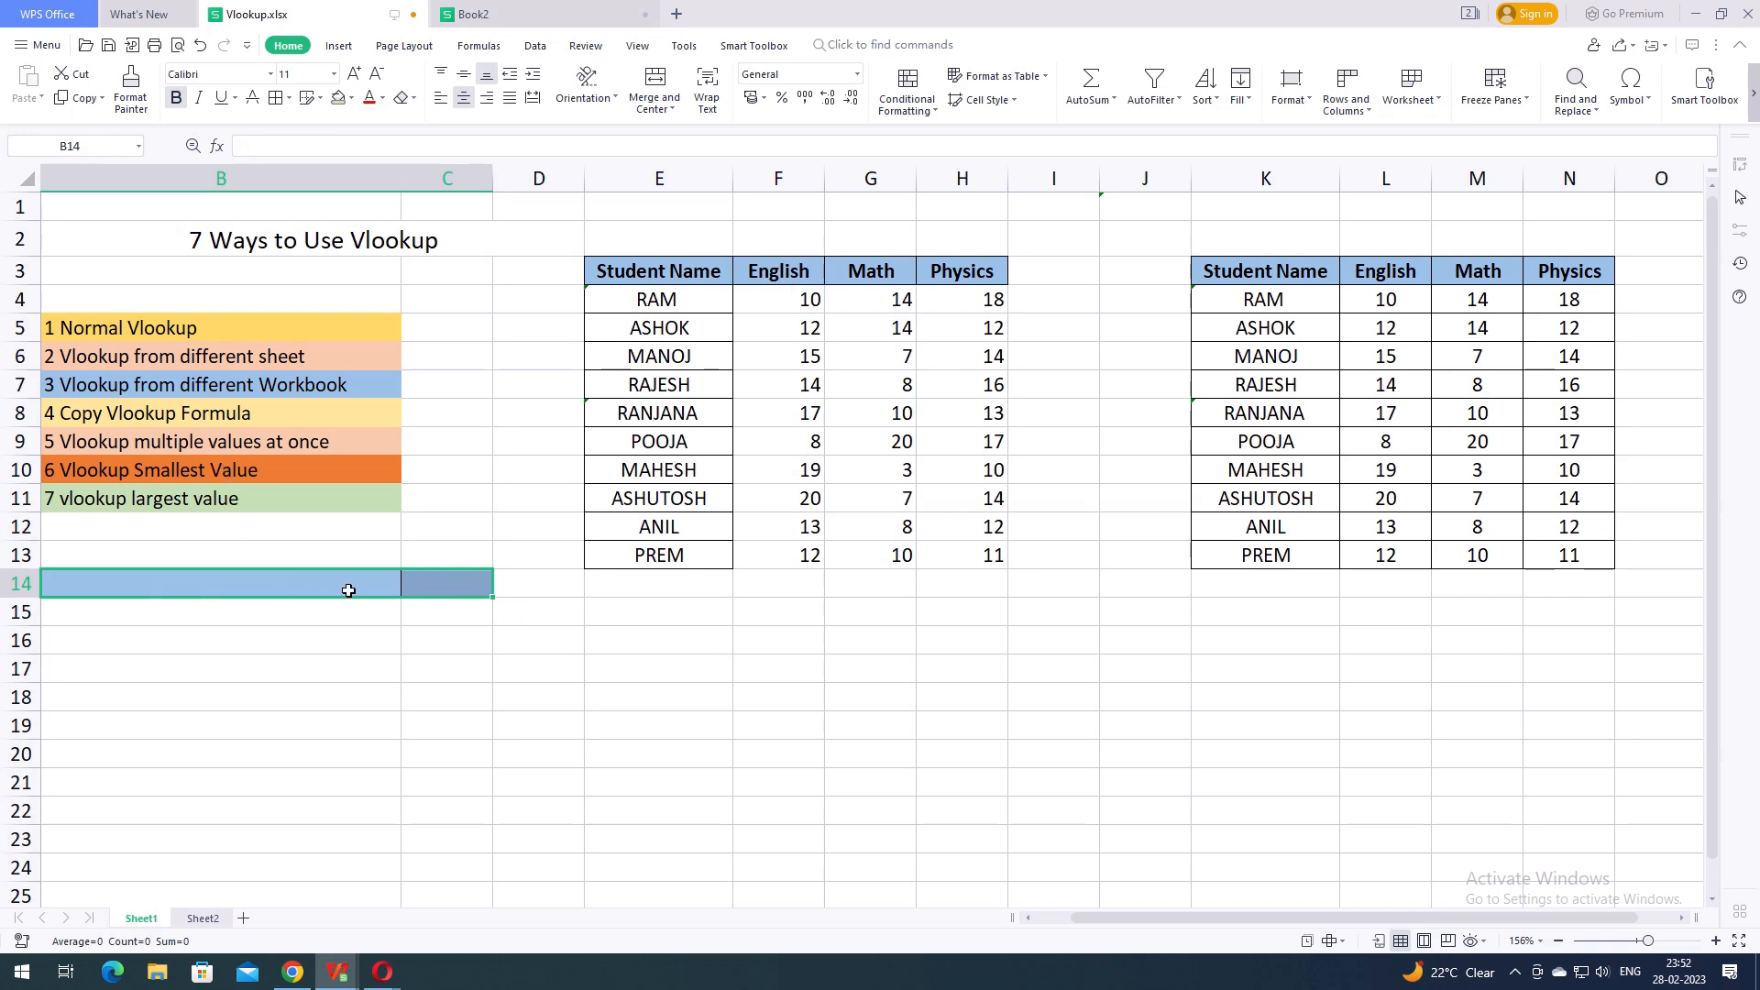
{"action": "left_click", "coordinate": [194, 643]}
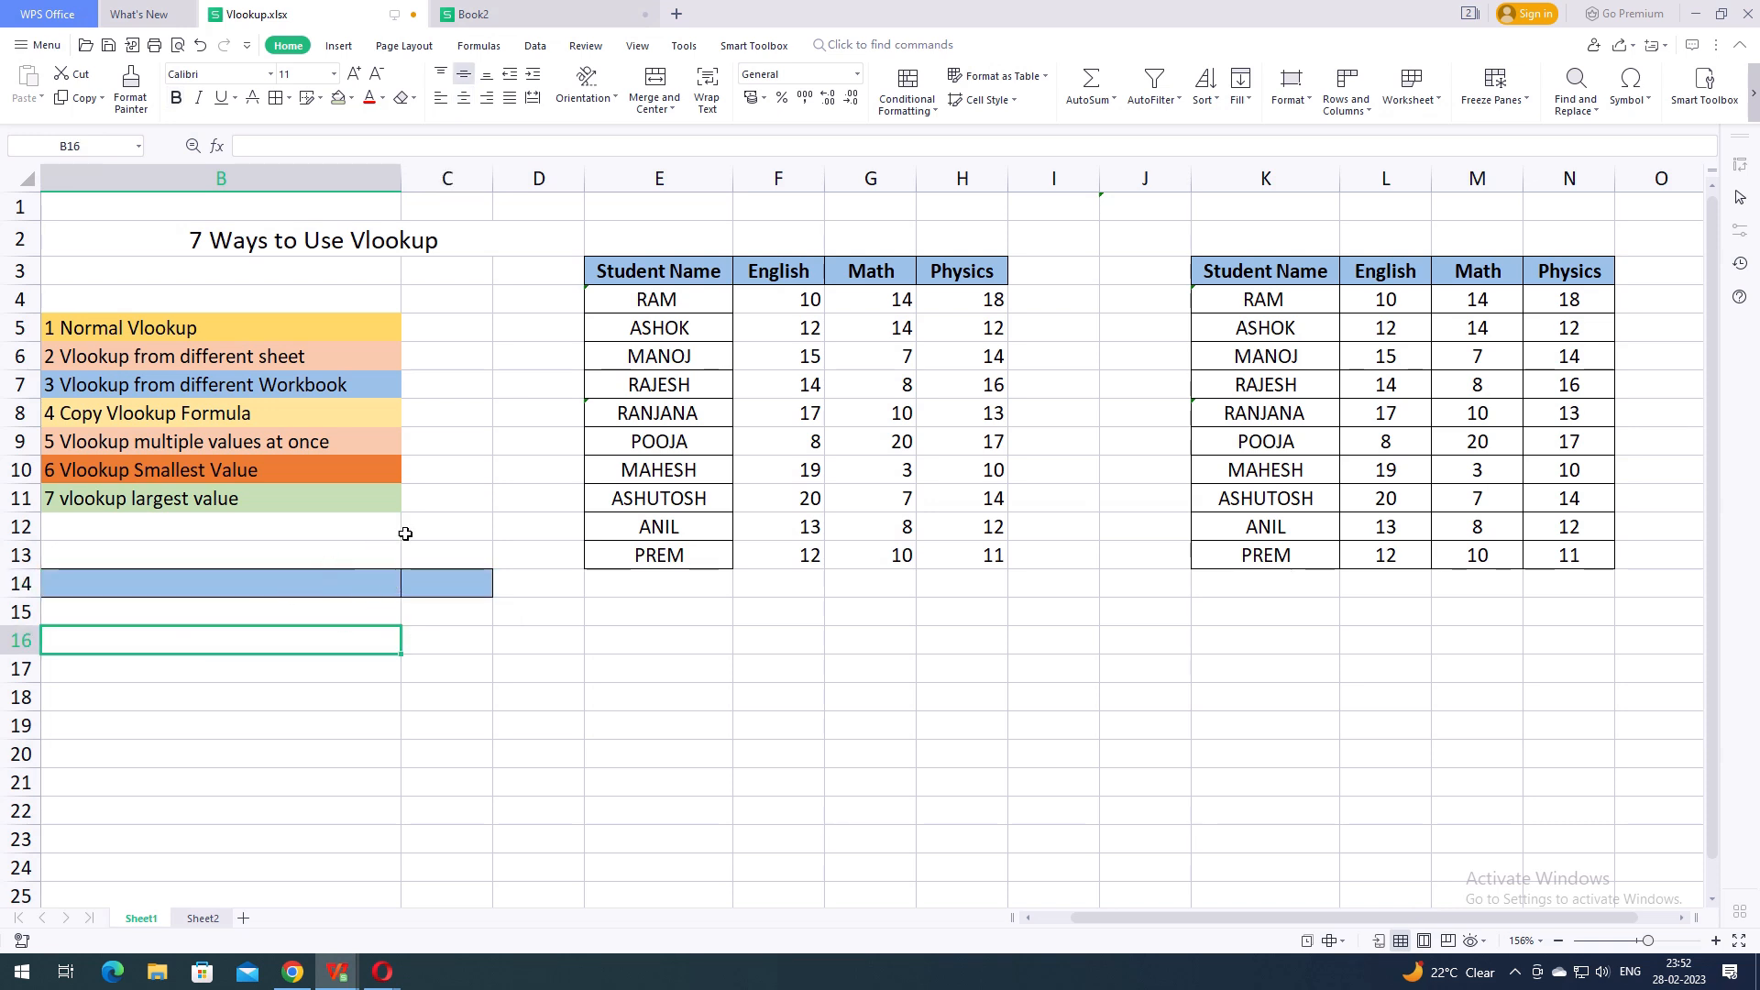
Copy the English header from F3 to B16 as the label for the smallest-value lookup
{"action": "left_click", "coordinate": [210, 473]}
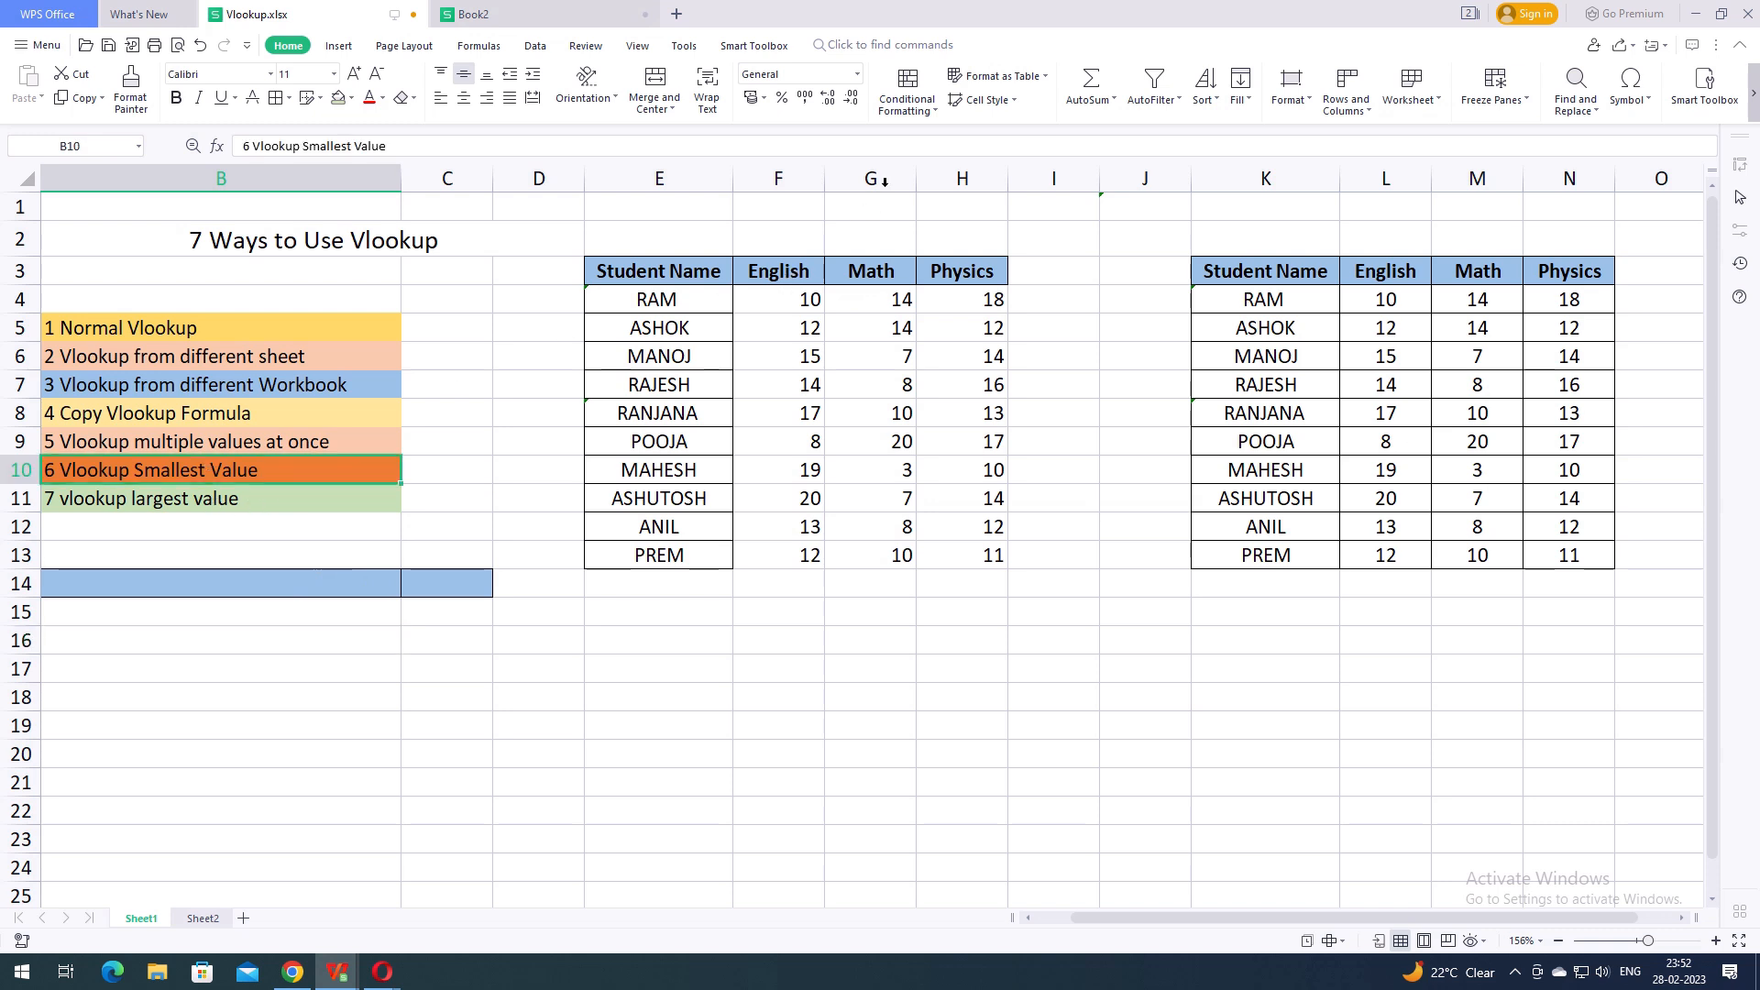
{"action": "left_click", "coordinate": [794, 268]}
{"action": "key", "text": "ctrl+c"}
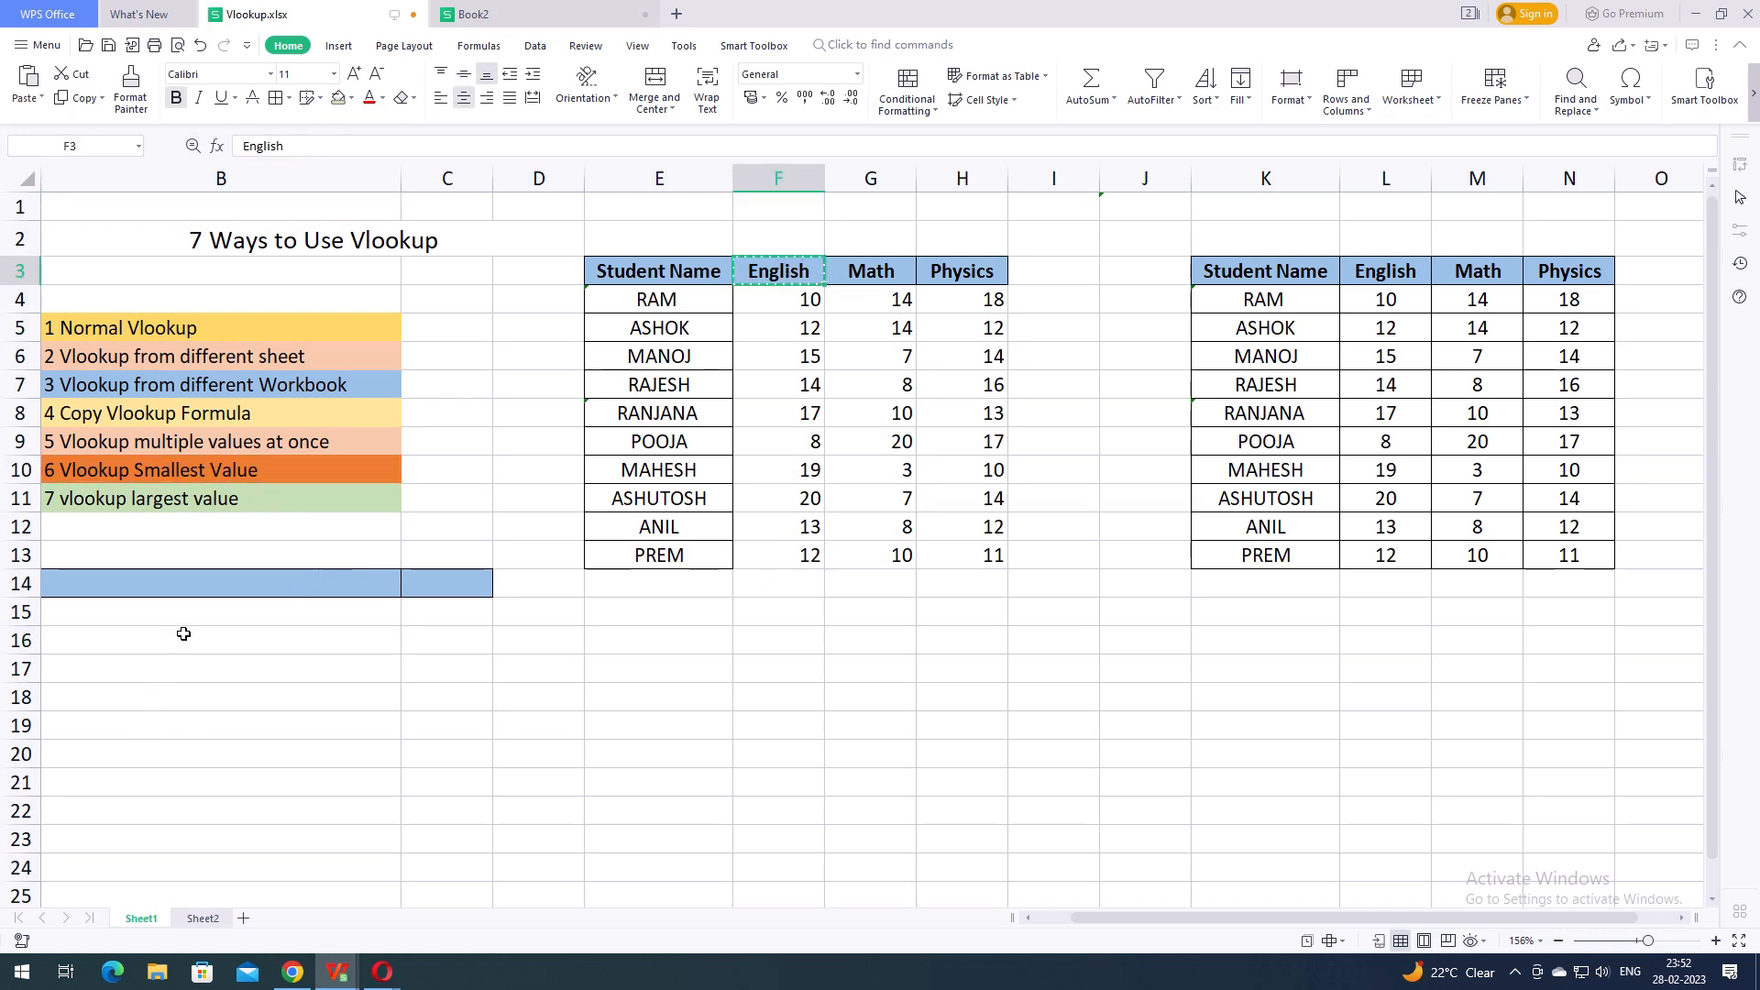
{"action": "left_click", "coordinate": [240, 631]}
{"action": "key", "text": "ctrl+v"}
Begin a VLOOKUP formula in C16 with the minimum of the English marks, MIN(F4:F13), as the lookup value
{"action": "left_click", "coordinate": [454, 636]}
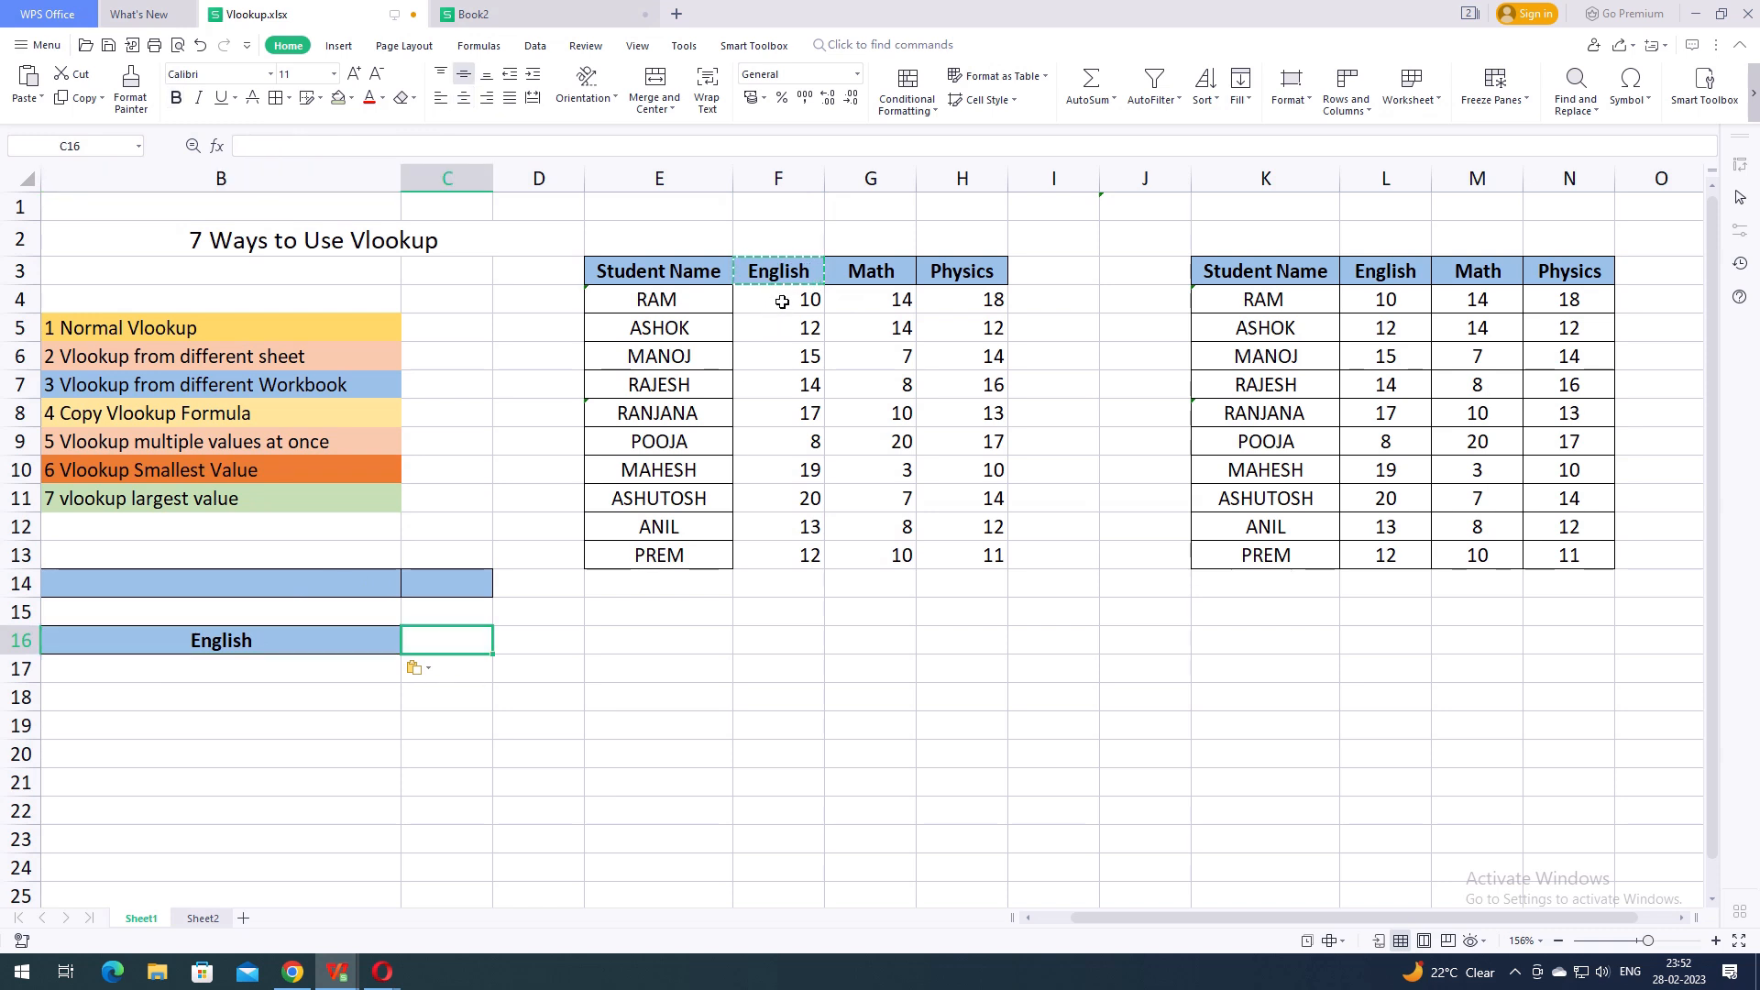
{"action": "key", "text": "Escape"}
{"action": "type", "text": "=vlo"}
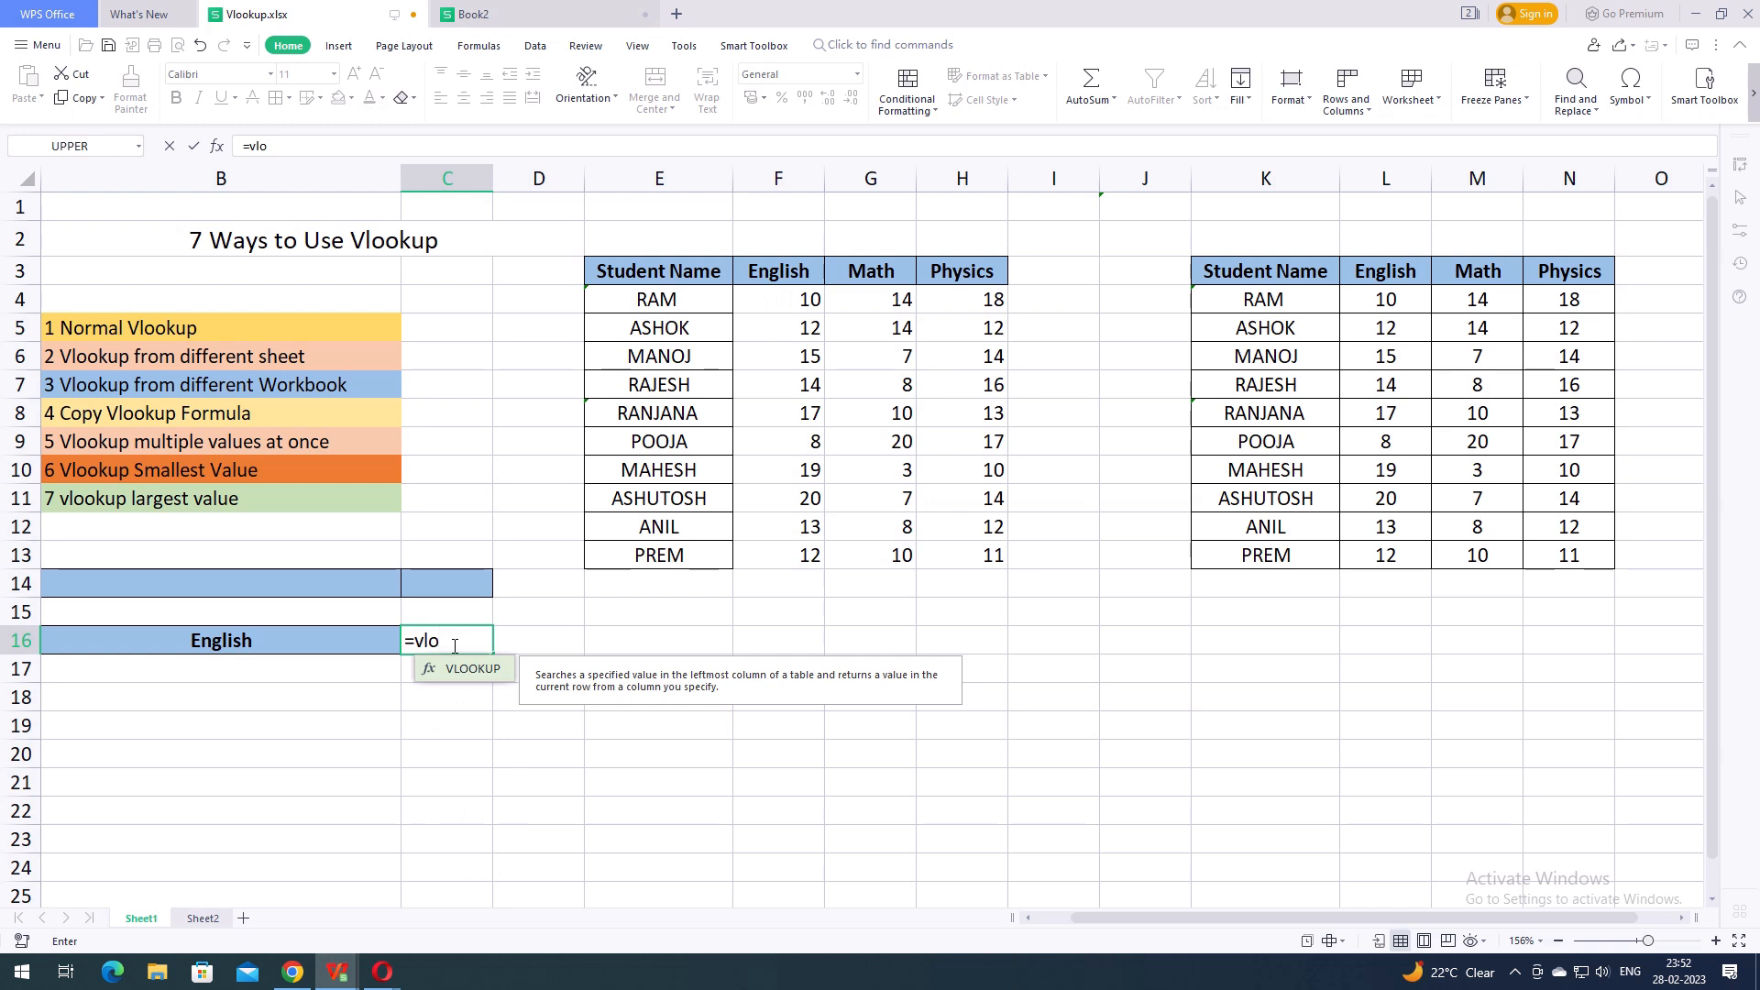
{"action": "key", "text": "Tab"}
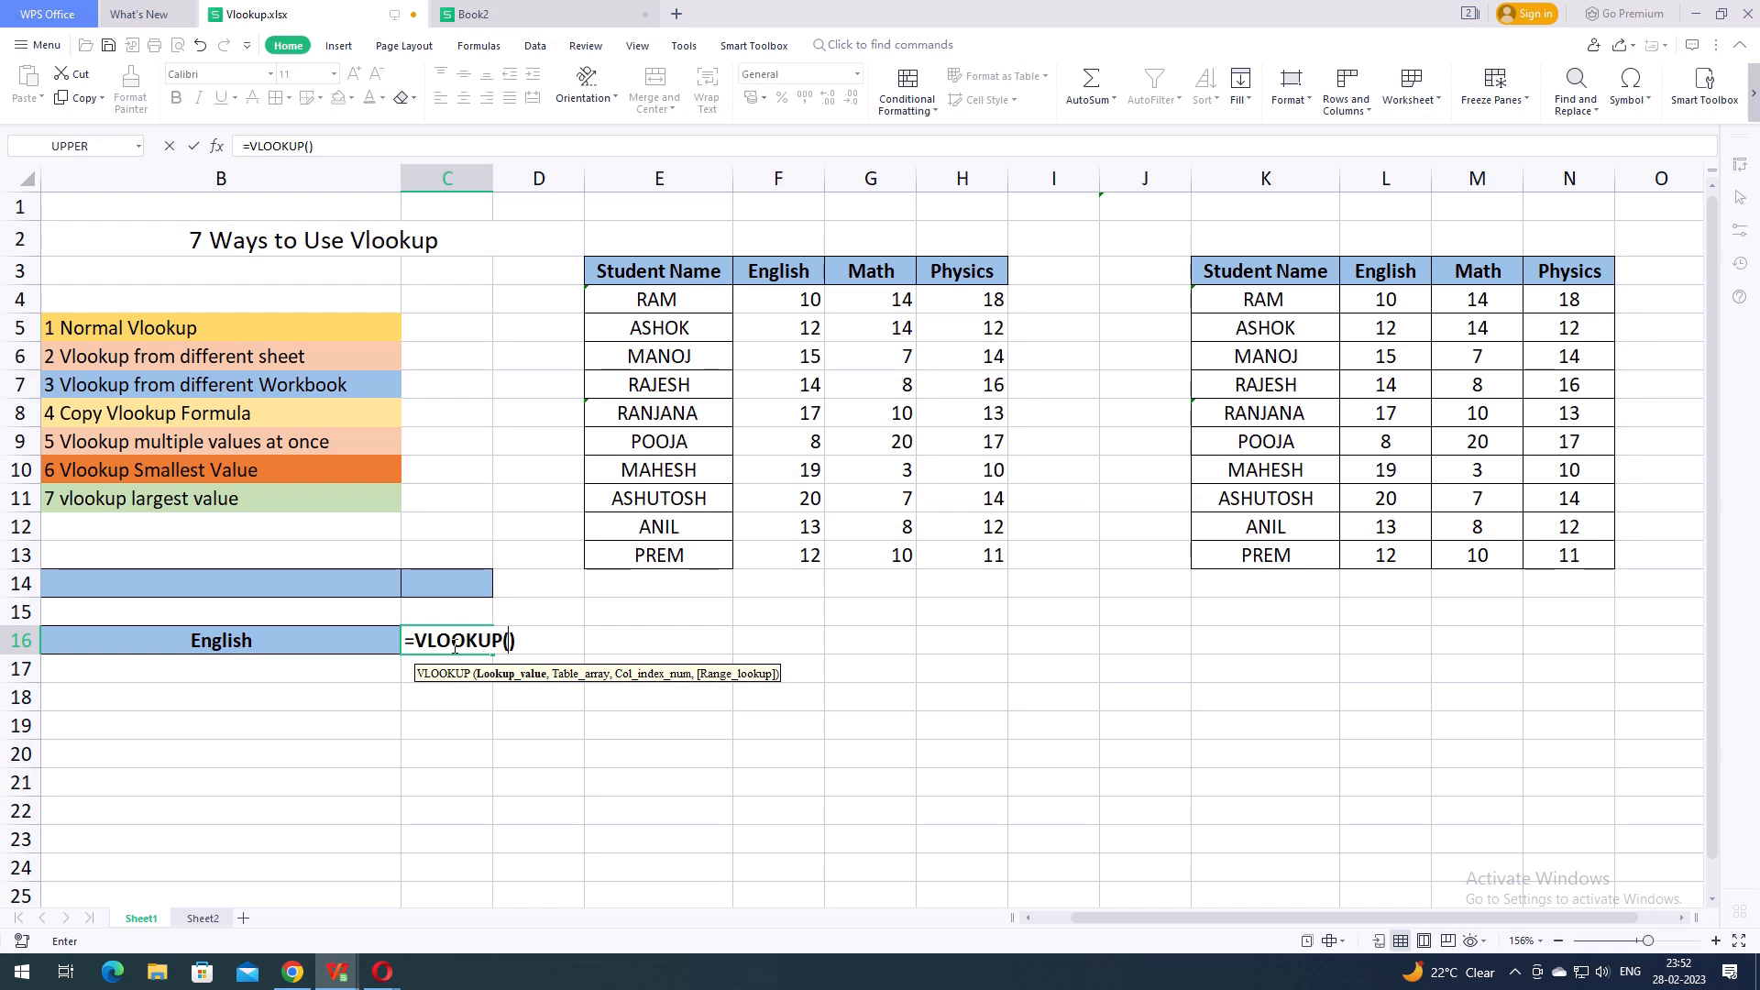
{"action": "type", "text": "min"}
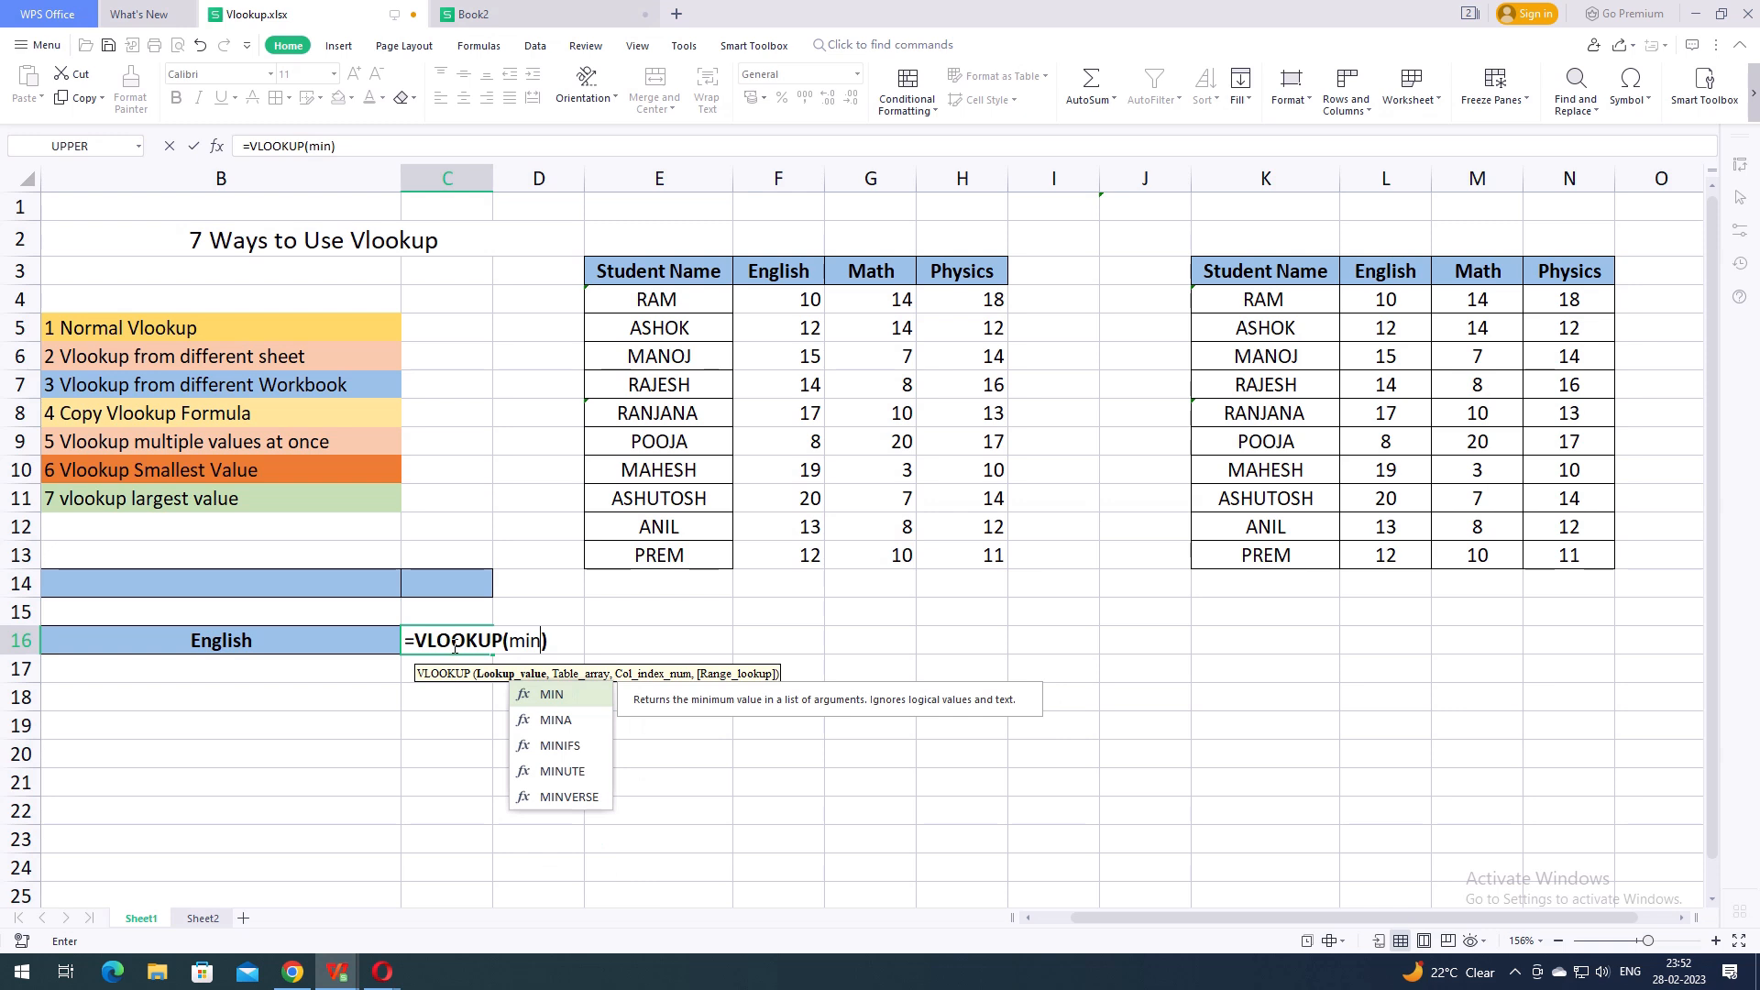
{"action": "type", "text": "("}
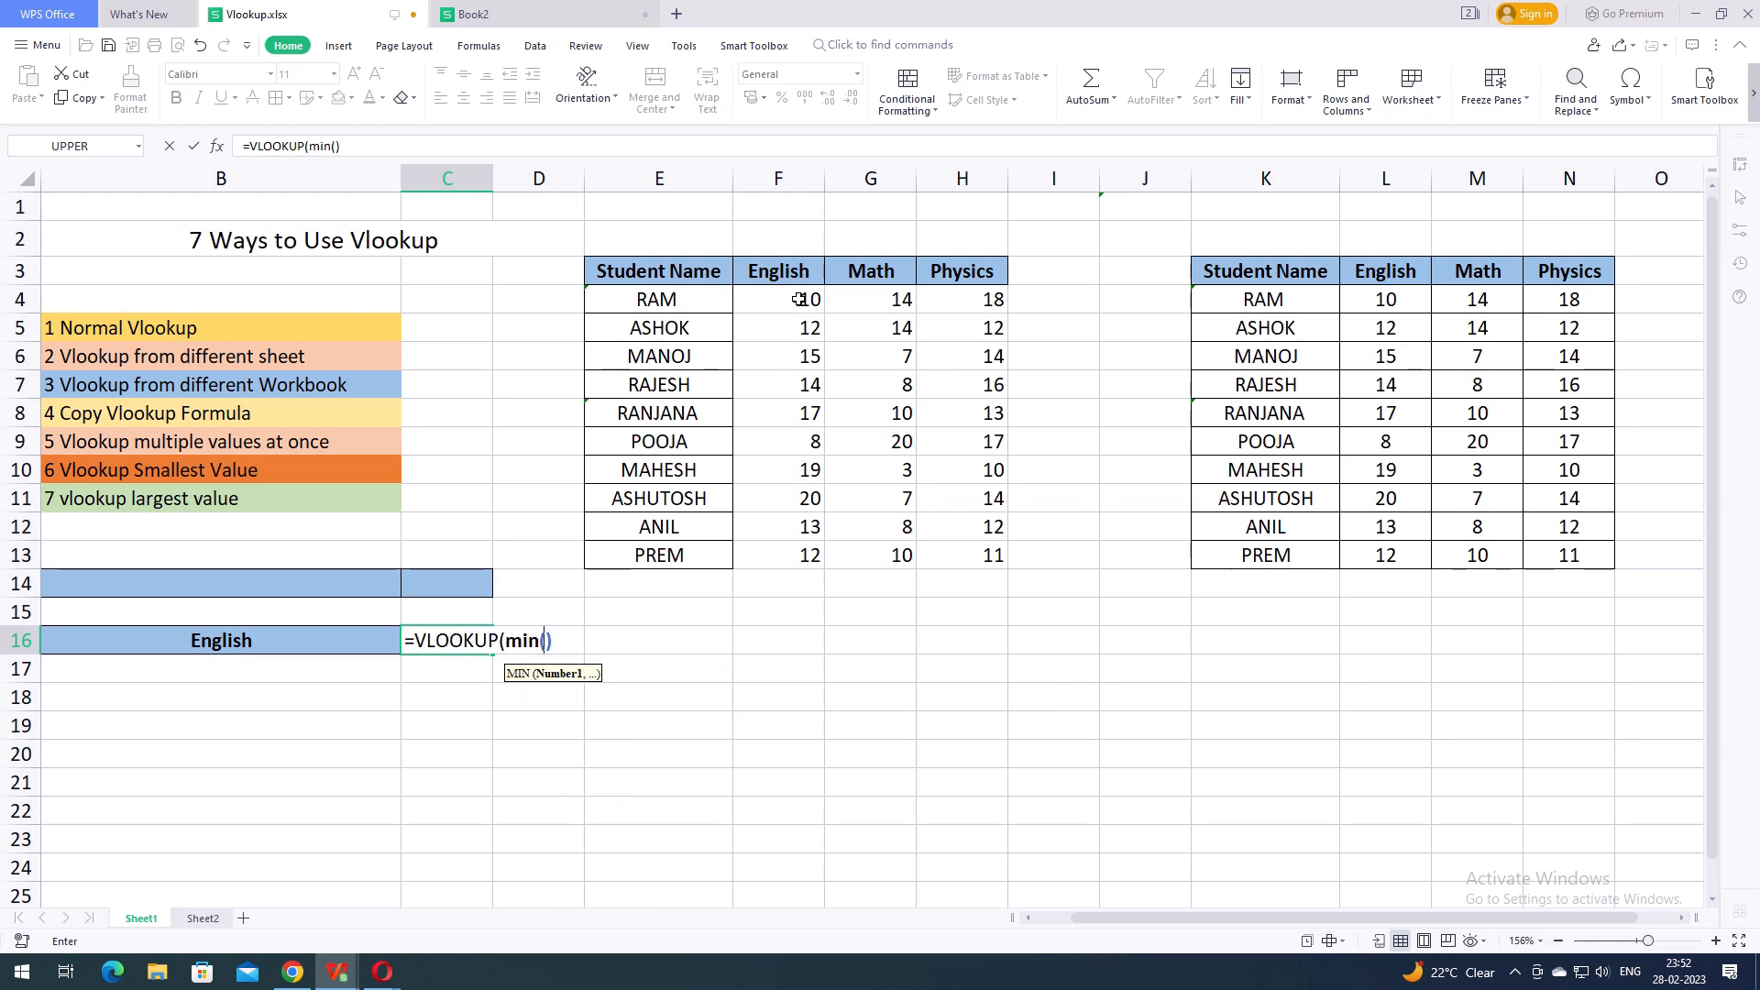
{"action": "left_click_drag", "start_coordinate": [800, 300], "coordinate": [797, 546]}
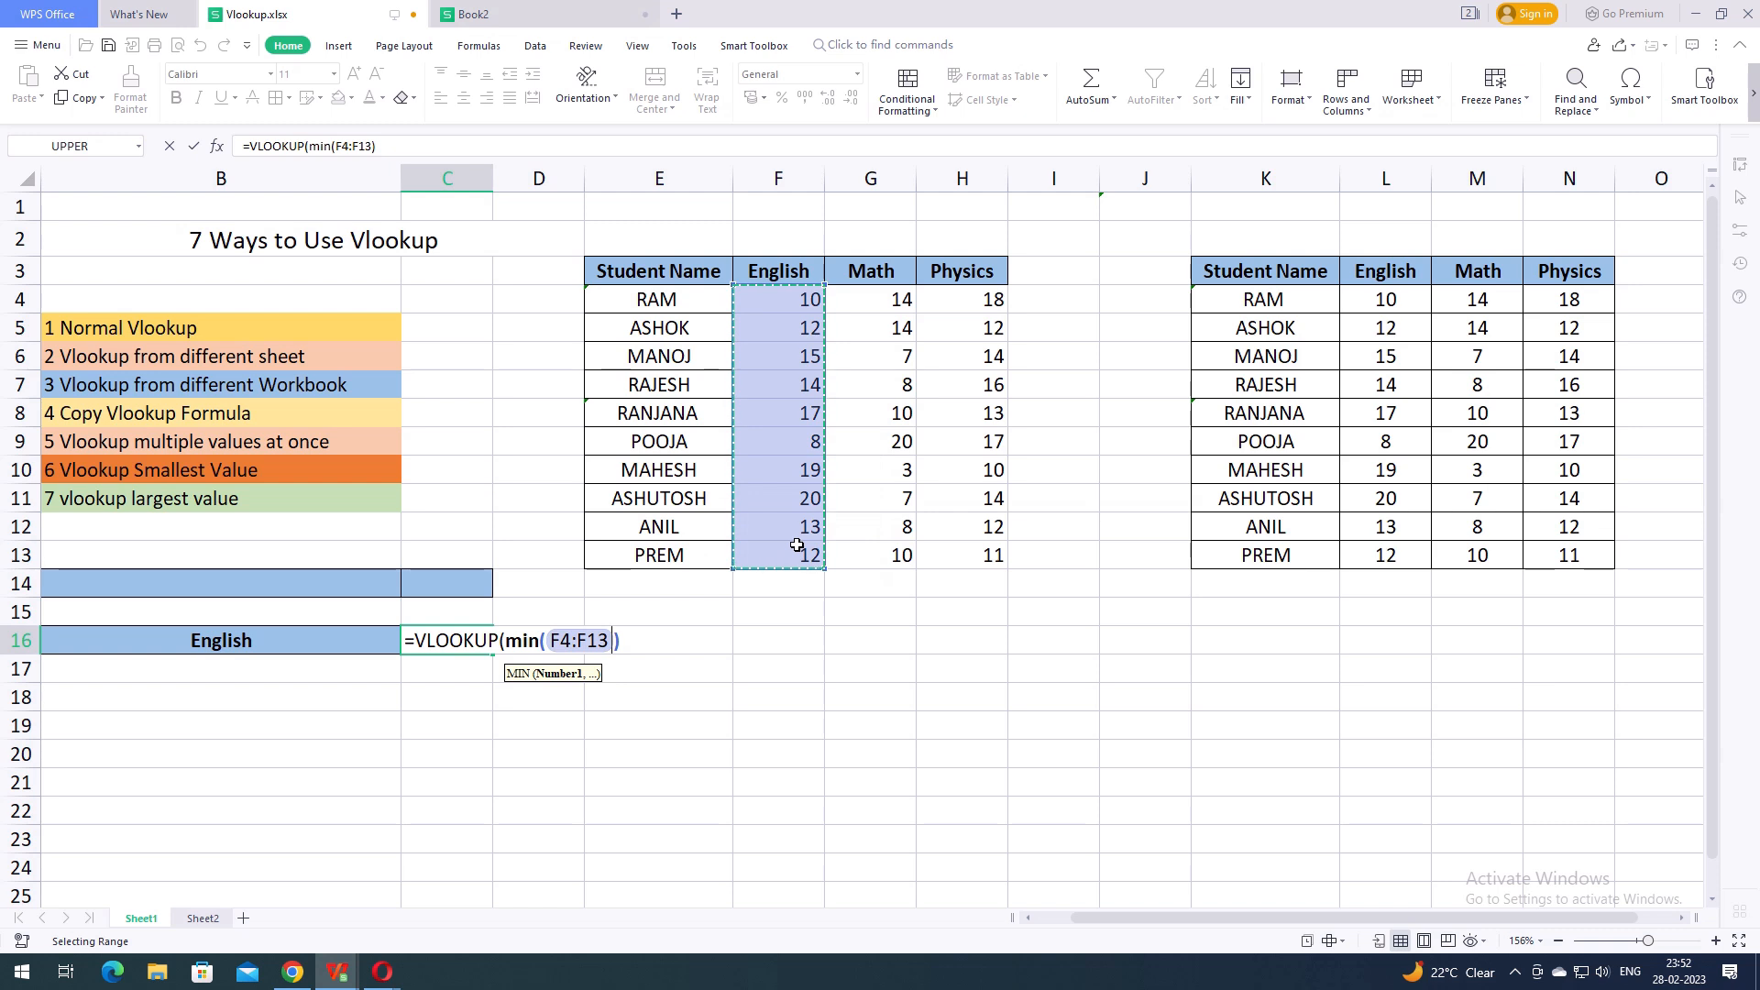
{"action": "left_click", "coordinate": [626, 644]}
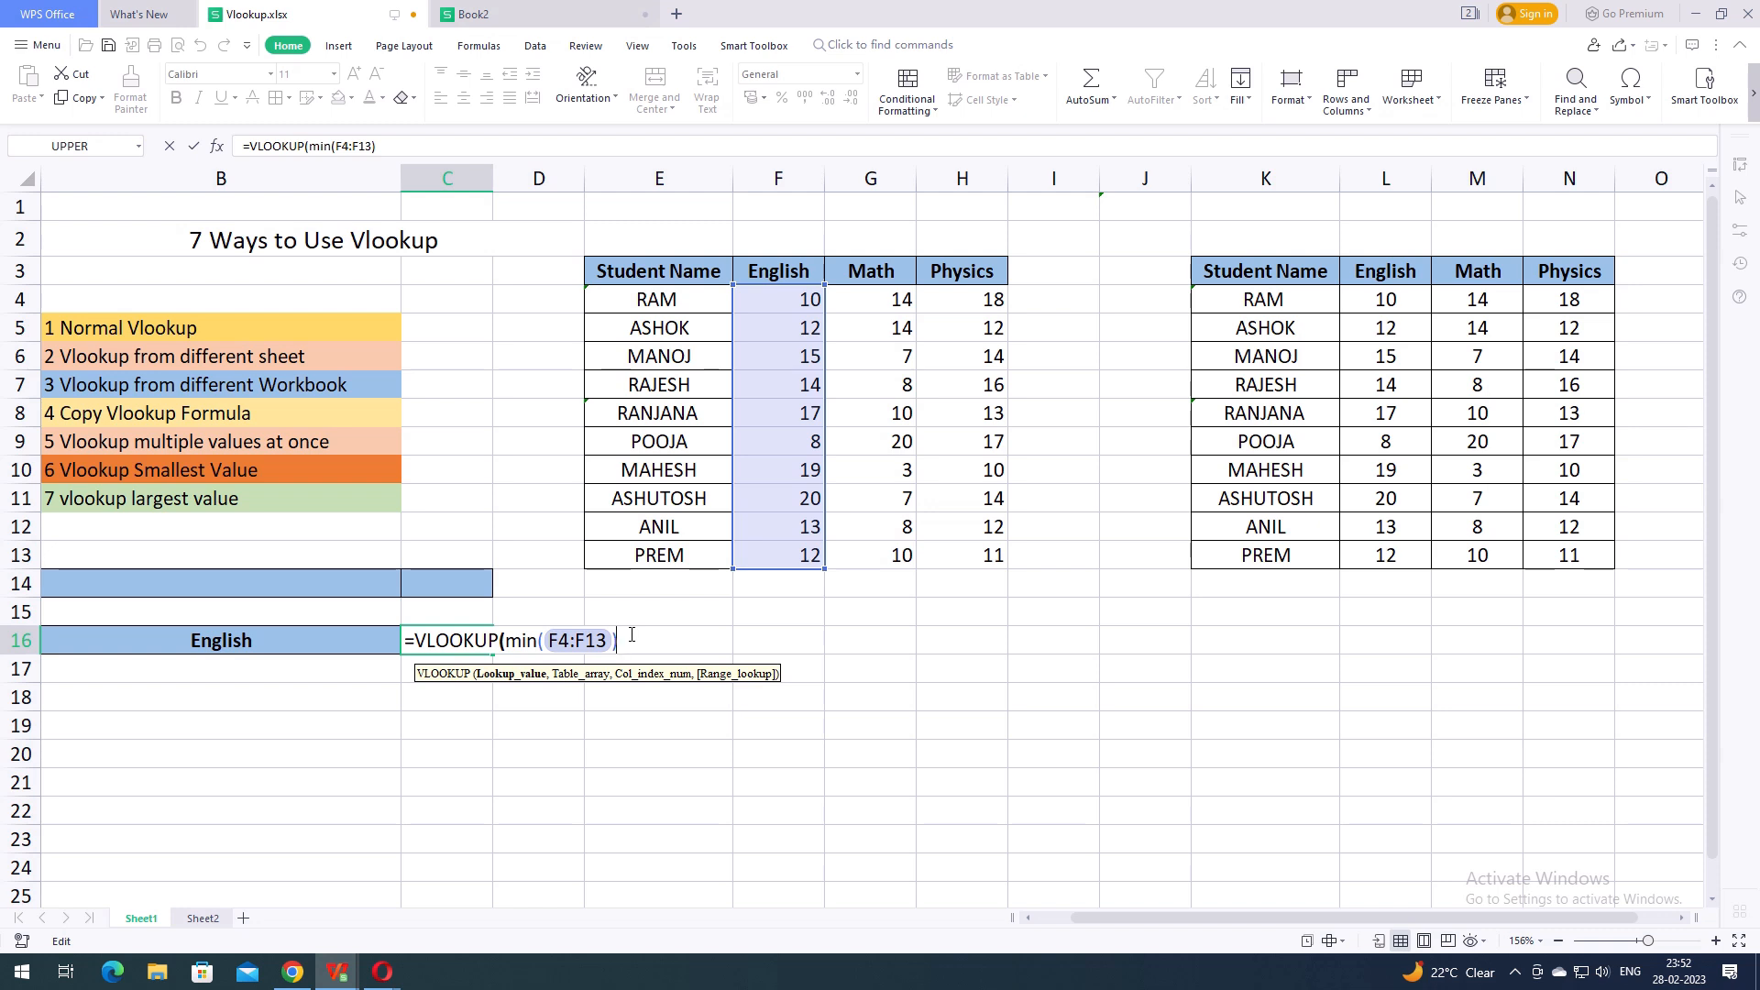
Complete the C16 VLOOKUP with table array F4:F13, column index 1 and range lookup 0, and enter it
{"action": "type", "text": ","}
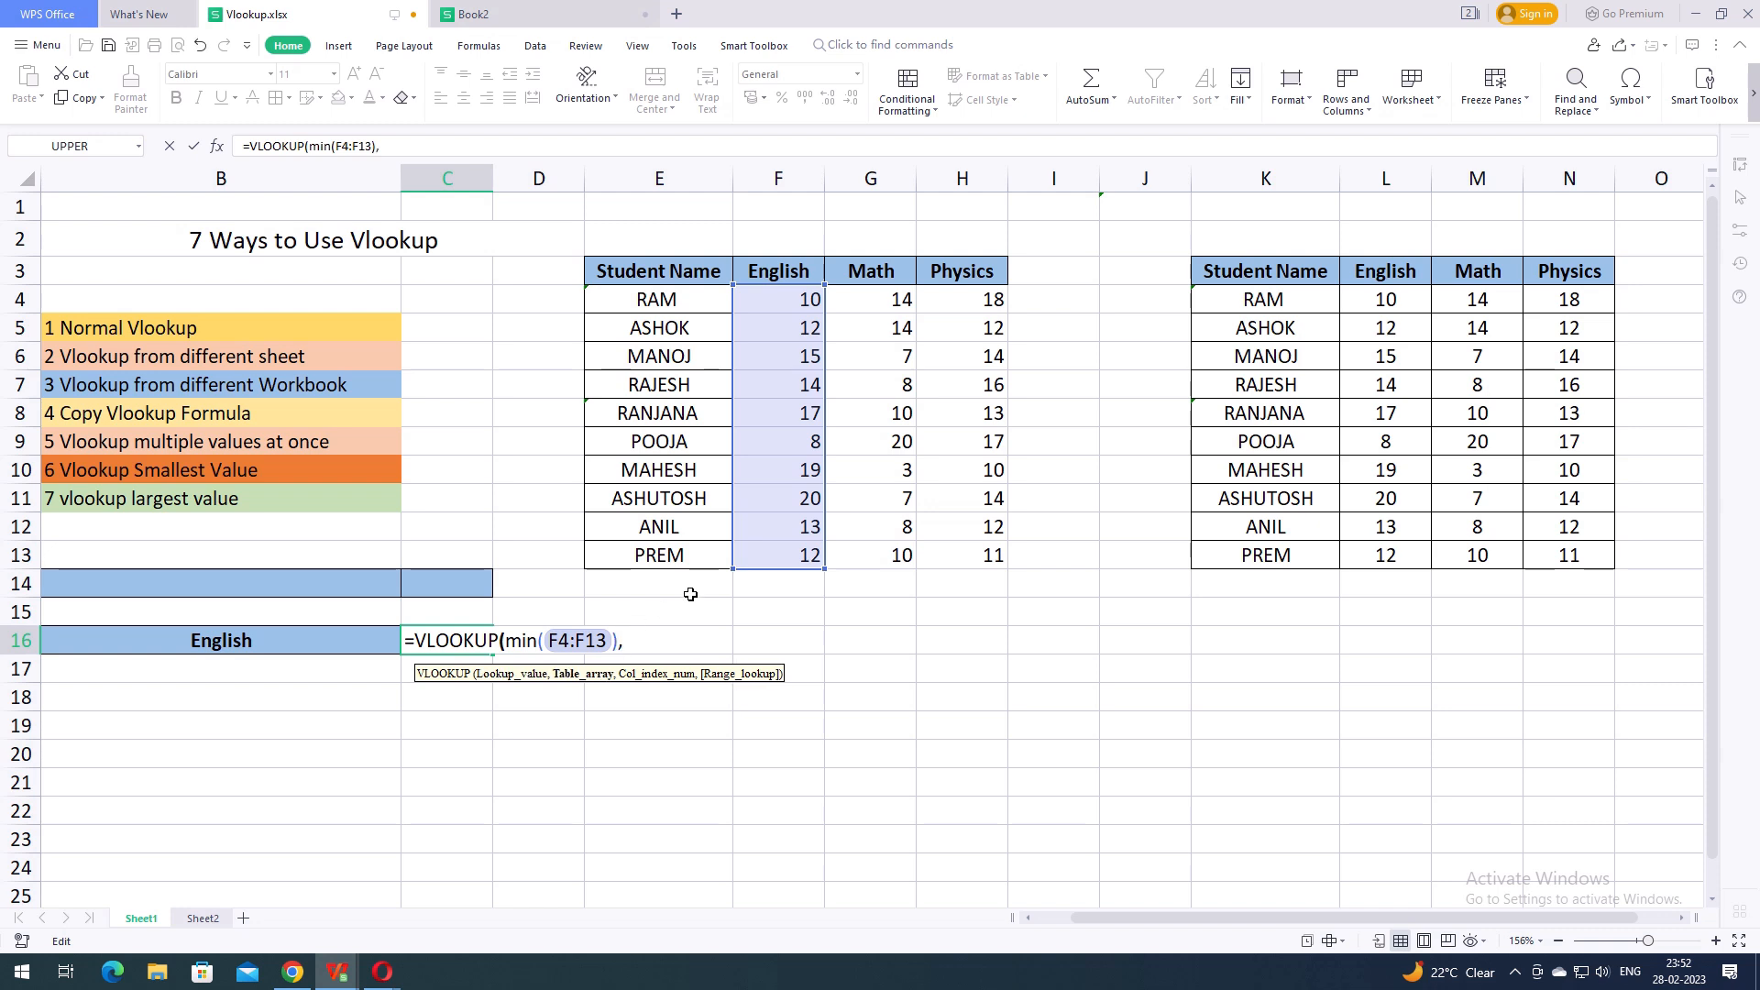
{"action": "left_click", "coordinate": [782, 299]}
{"action": "key", "text": "shift+Down"}
{"action": "key", "text": "shift+Down"}
{"action": "key", "text": "shift+Down"}
{"action": "key", "text": "shift+Down"}
{"action": "key", "text": "shift+Down"}
{"action": "key", "text": "shift+Down"}
{"action": "key", "text": "shift+Down"}
{"action": "key", "text": "shift+Down"}
{"action": "key", "text": "shift+Down"}
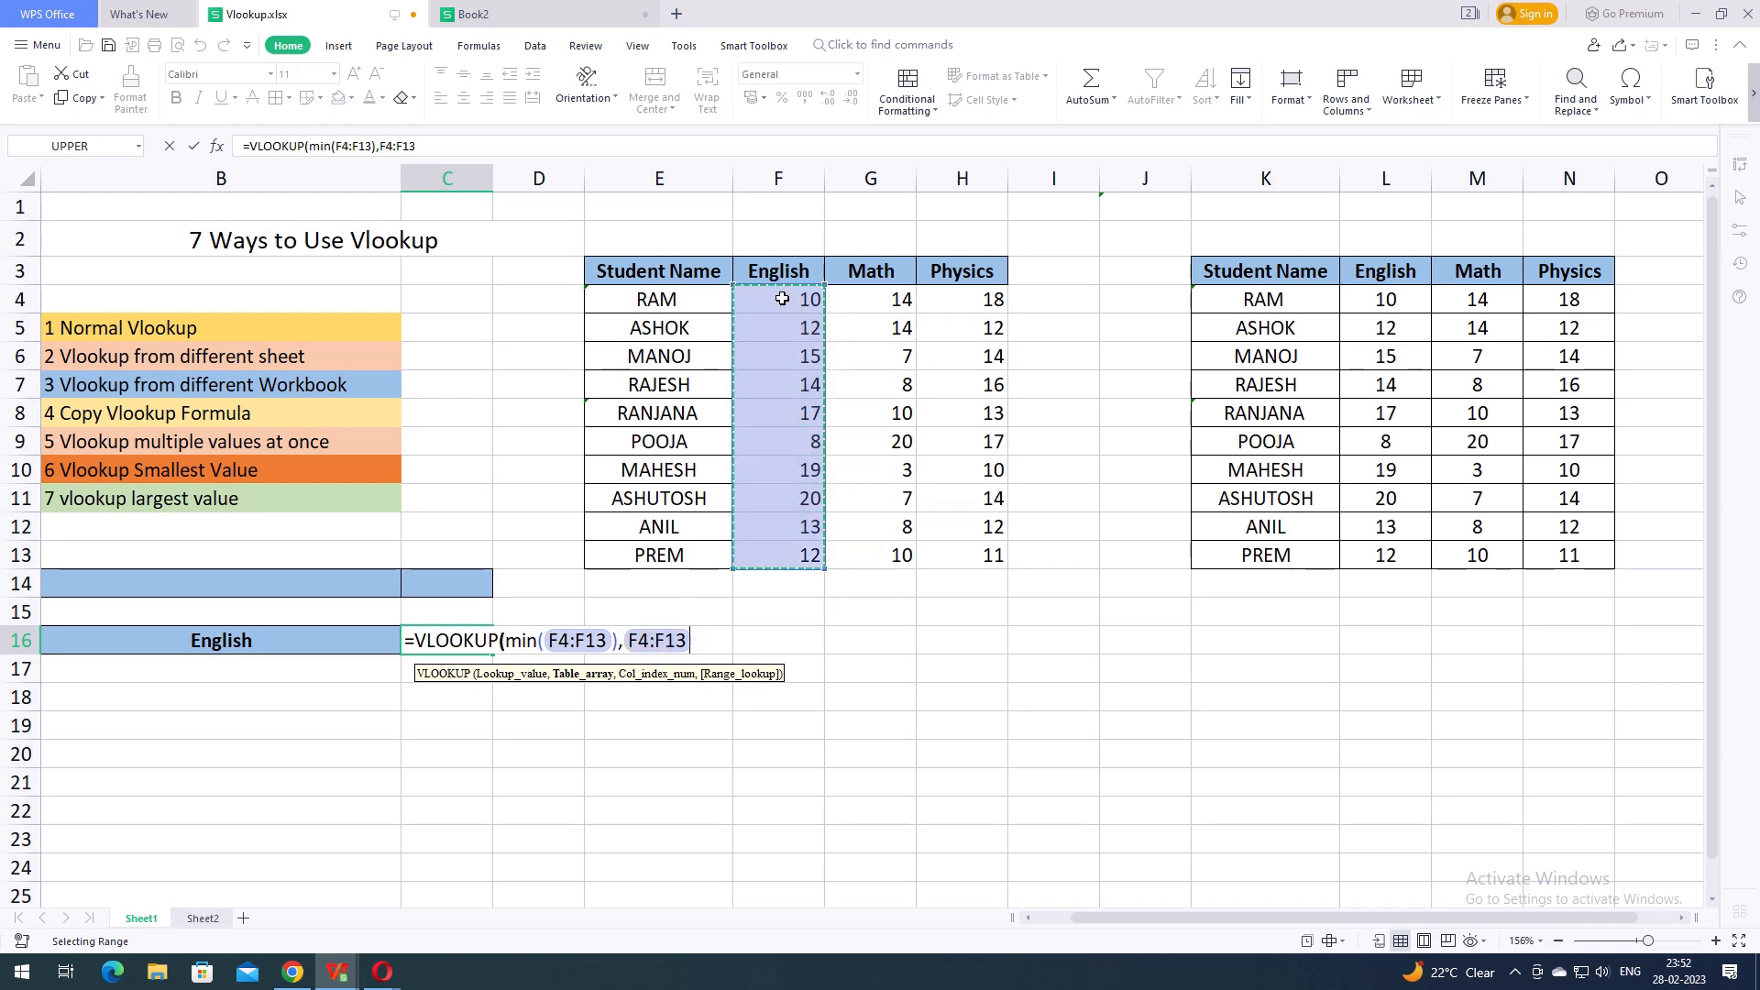
{"action": "type", "text": ","}
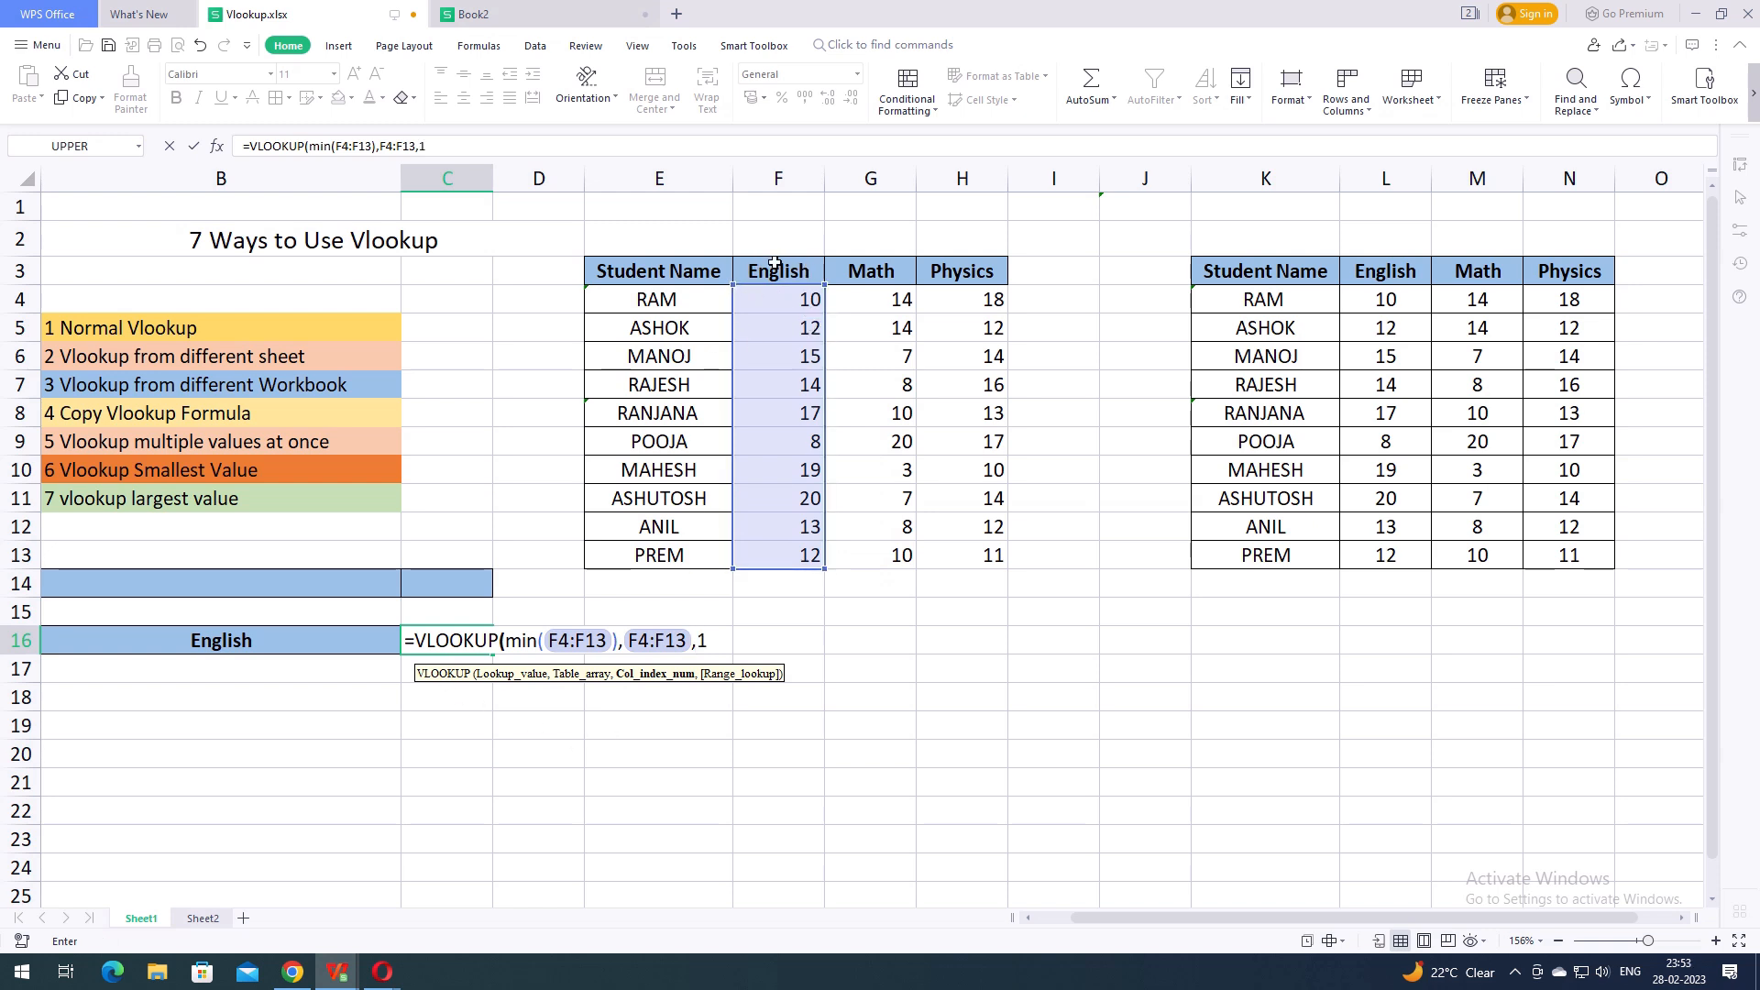
{"action": "type", "text": "1,0"}
{"action": "key", "text": "Return"}
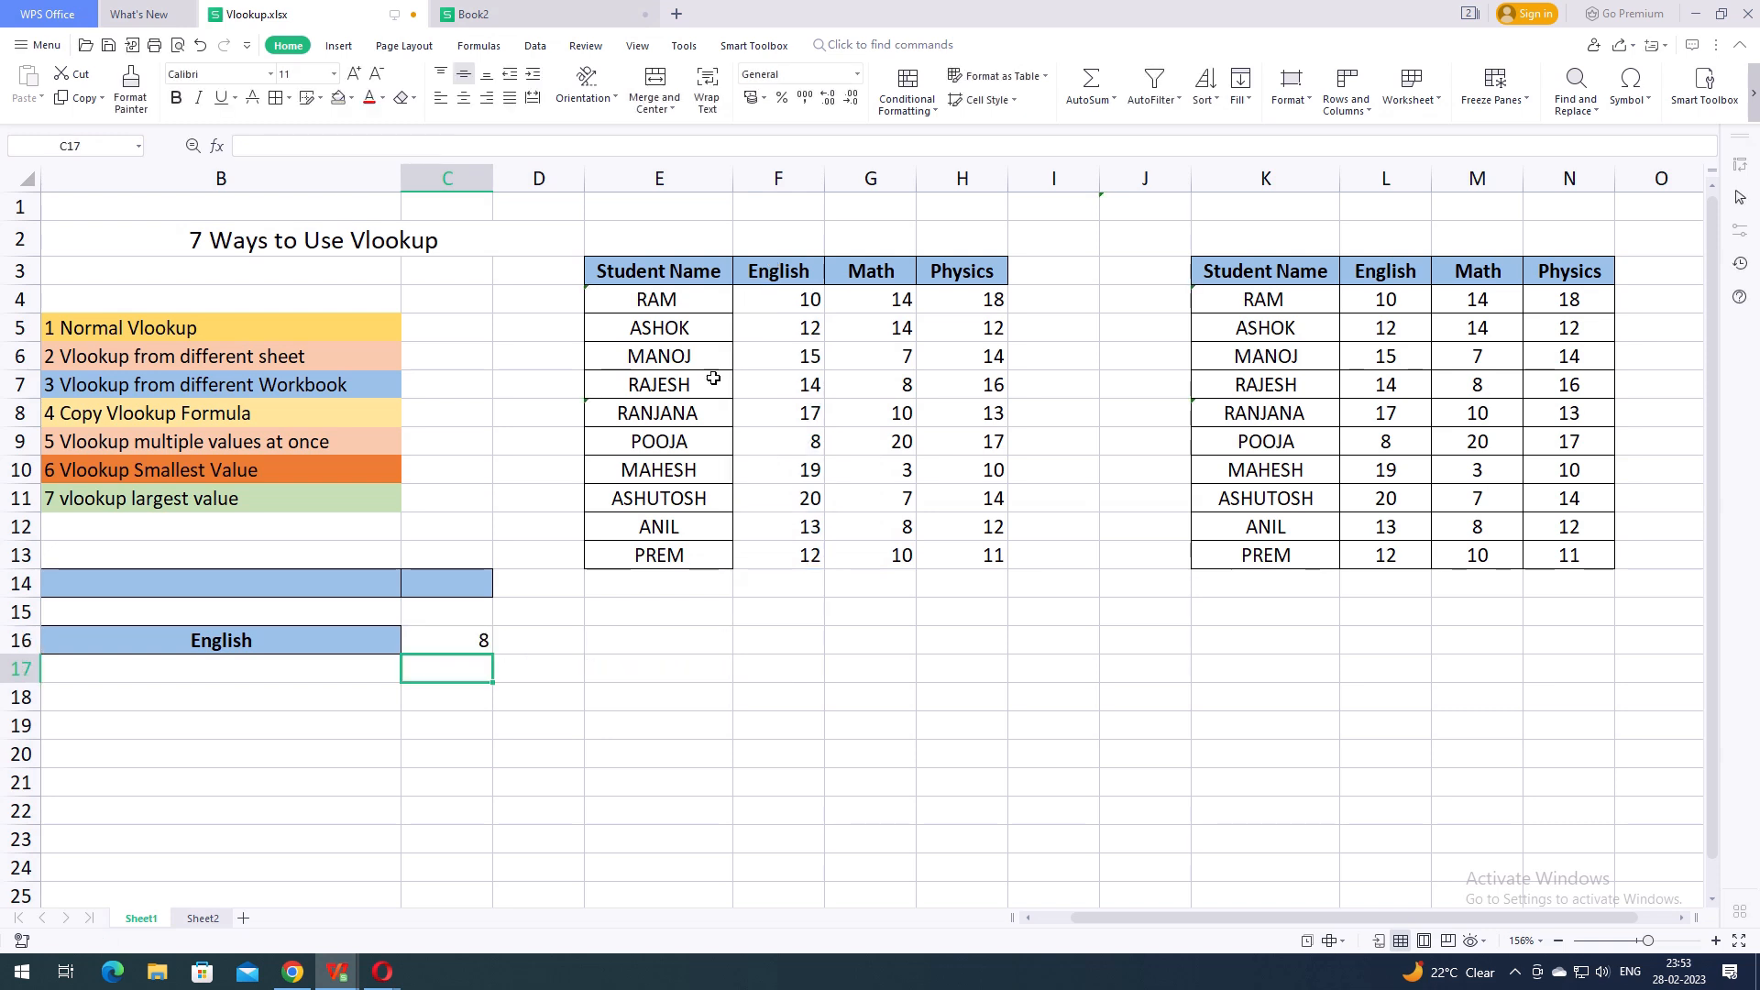
Check the C16 result against the English marks in F4:F13, and clear the formula from C16
{"action": "left_click", "coordinate": [467, 645]}
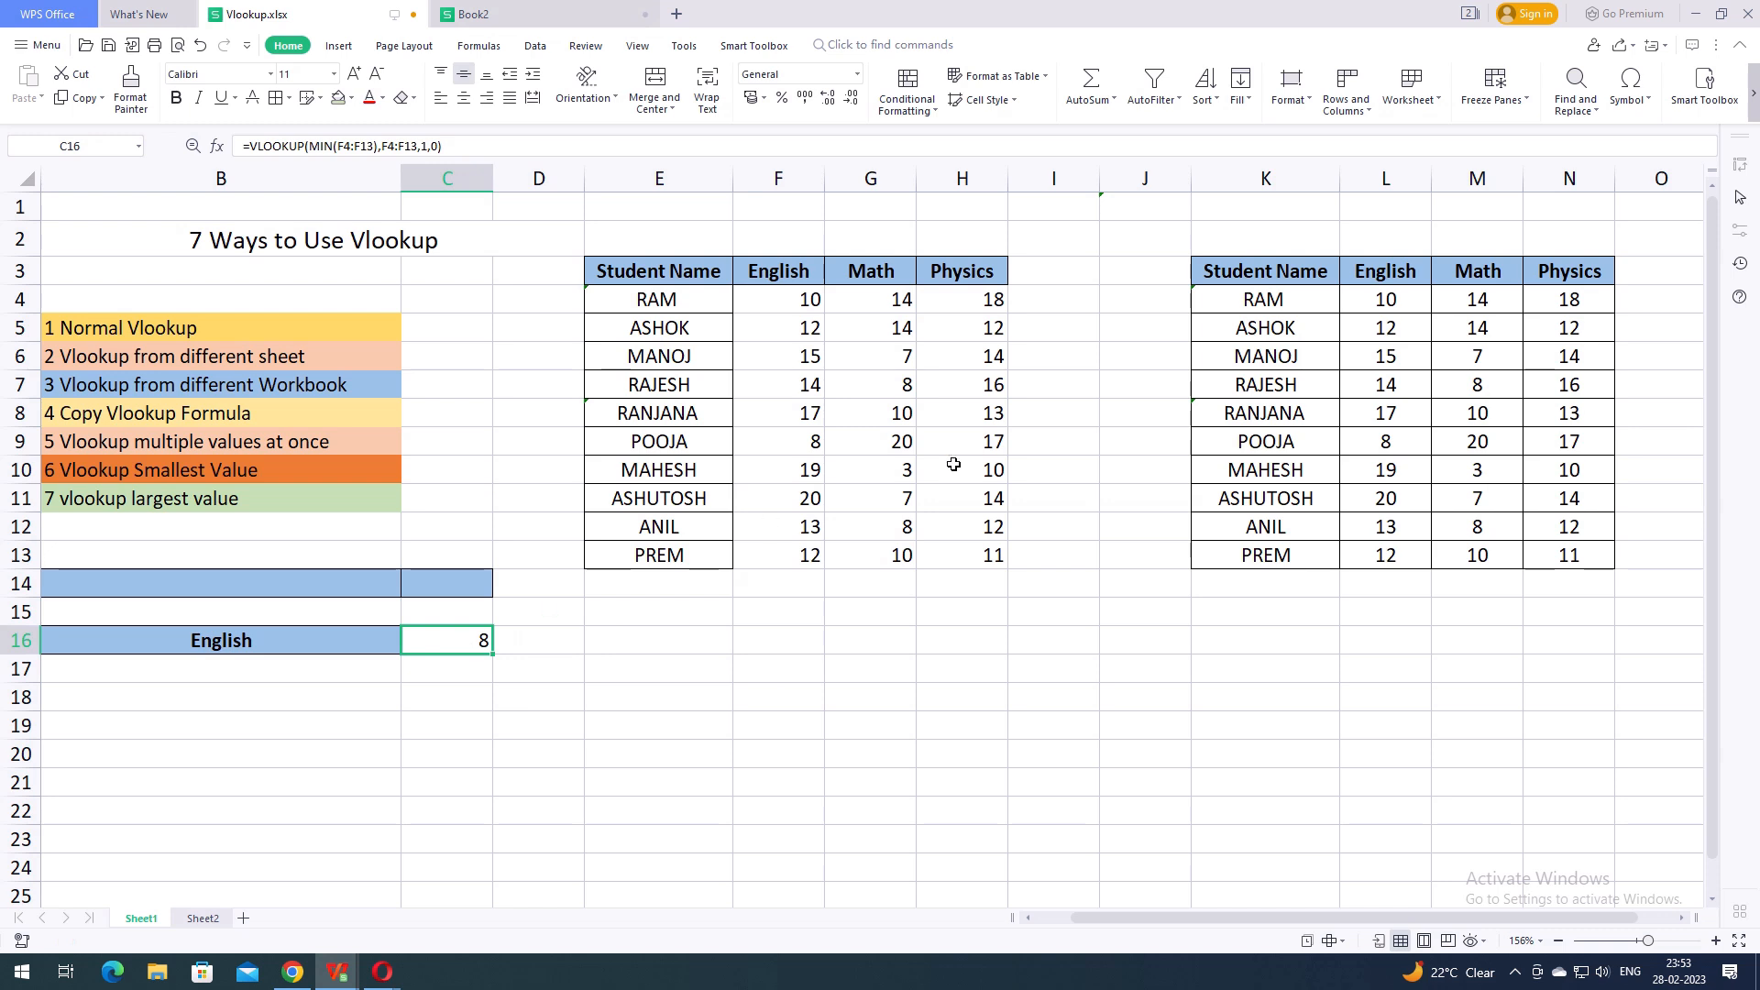
{"action": "left_click", "coordinate": [811, 444]}
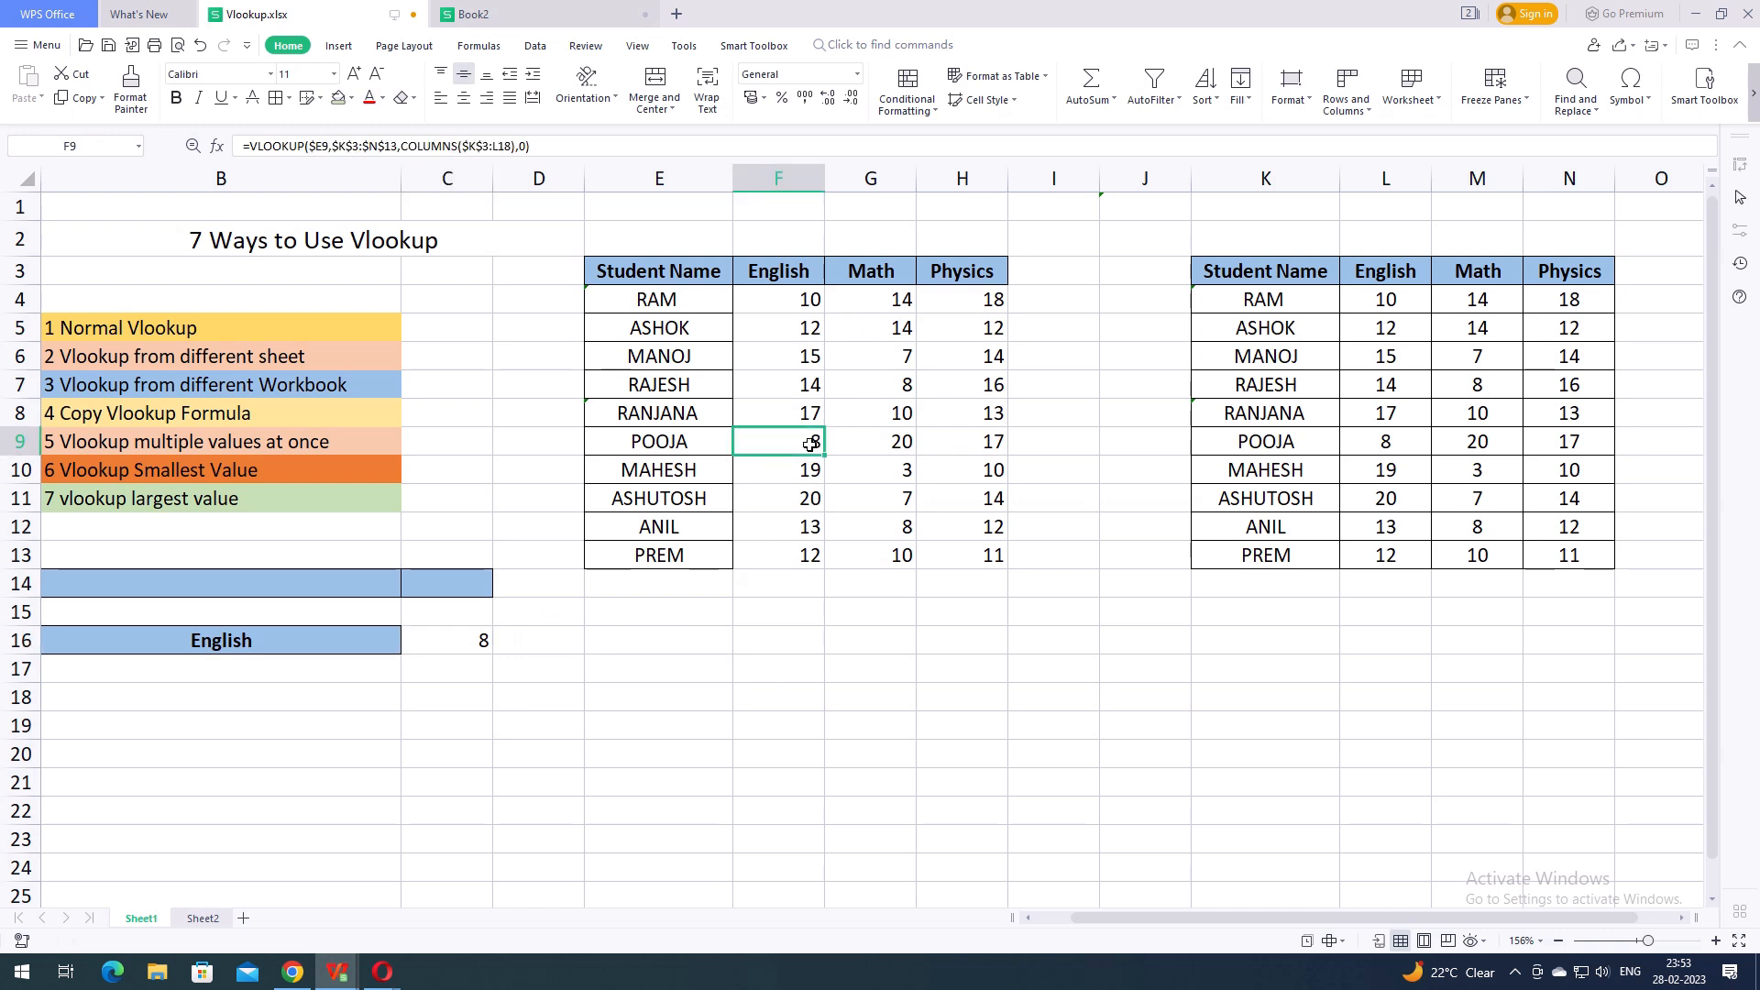
{"action": "left_click", "coordinate": [475, 638]}
{"action": "left_click_drag", "start_coordinate": [804, 298], "coordinate": [792, 554]}
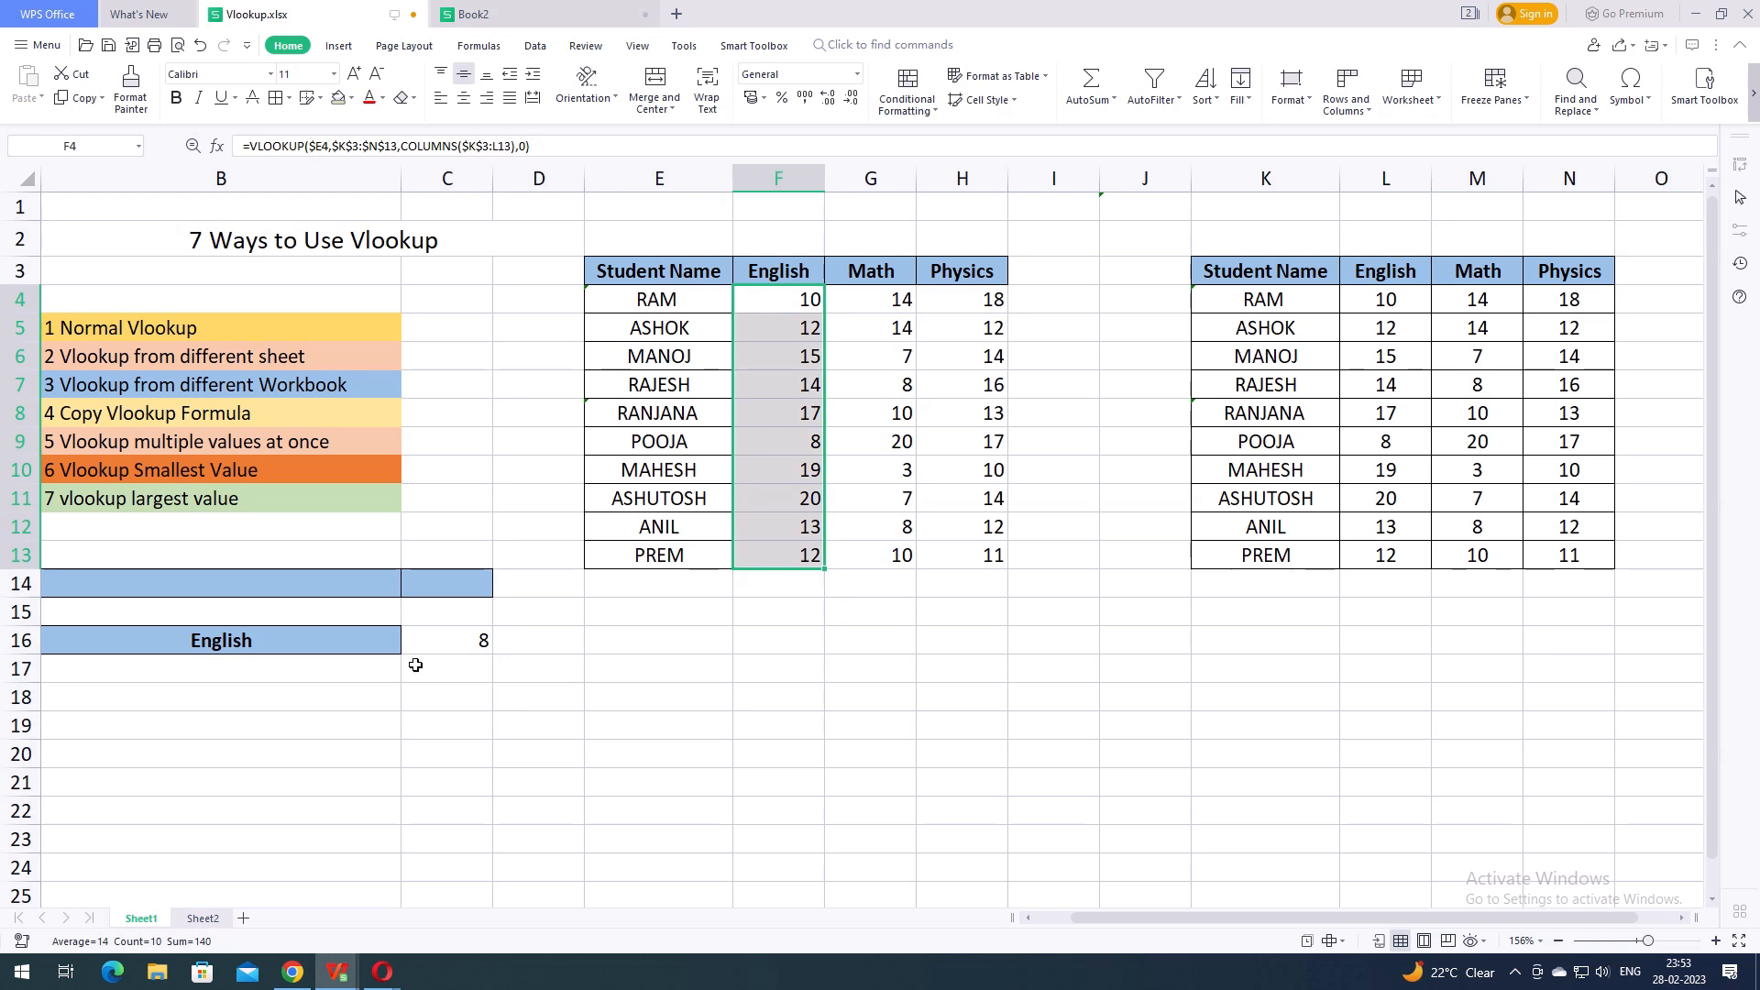
{"action": "left_click", "coordinate": [474, 640]}
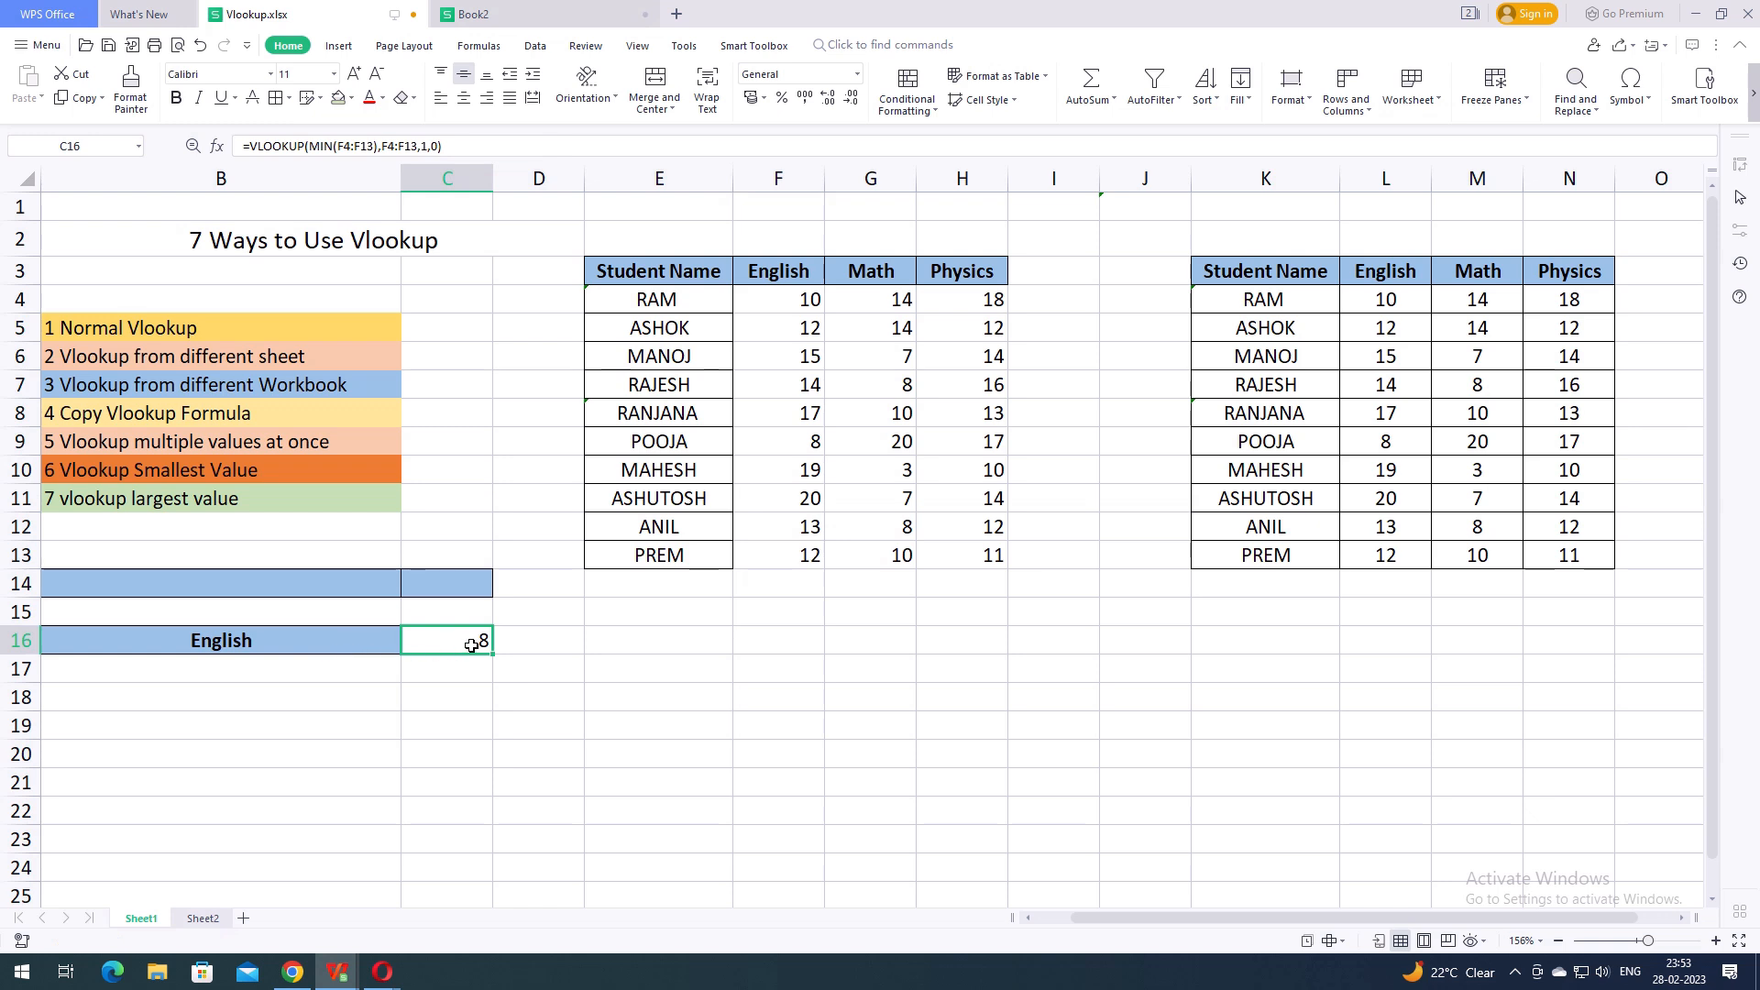
{"action": "key", "text": "Delete"}
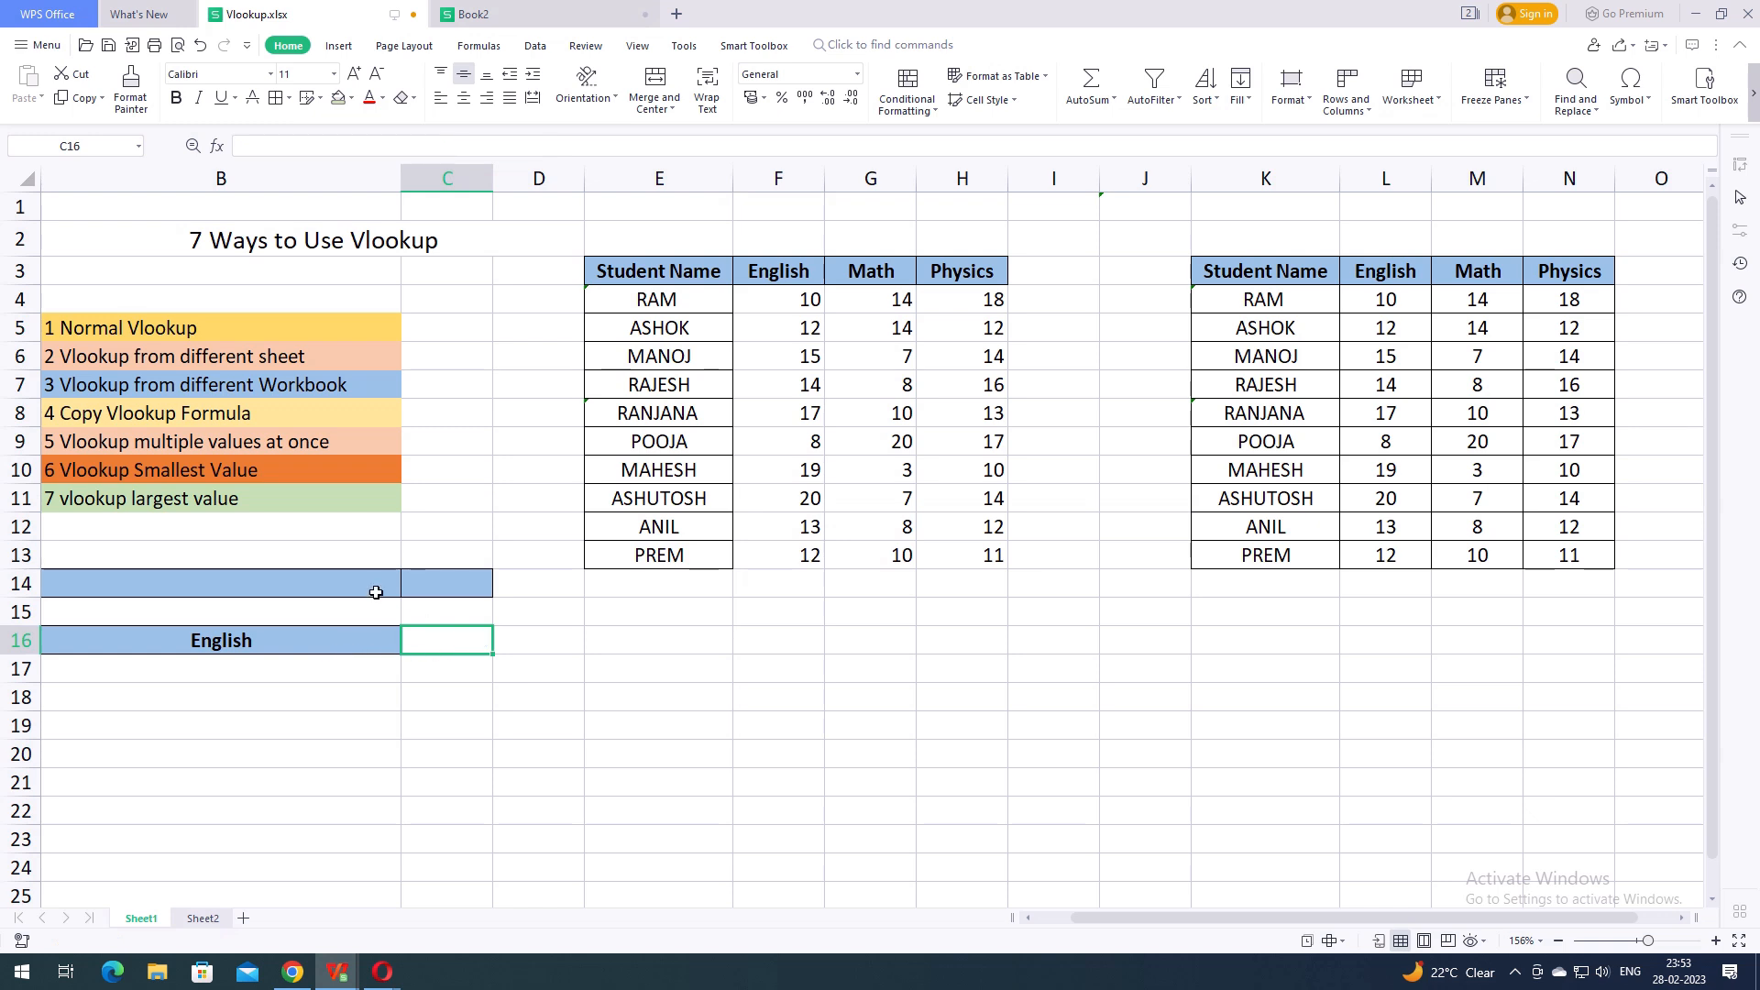
Begin a VLOOKUP formula in C16 with the maximum of the English marks, MAX(F4:F13), as the lookup value
{"action": "left_click", "coordinate": [273, 506]}
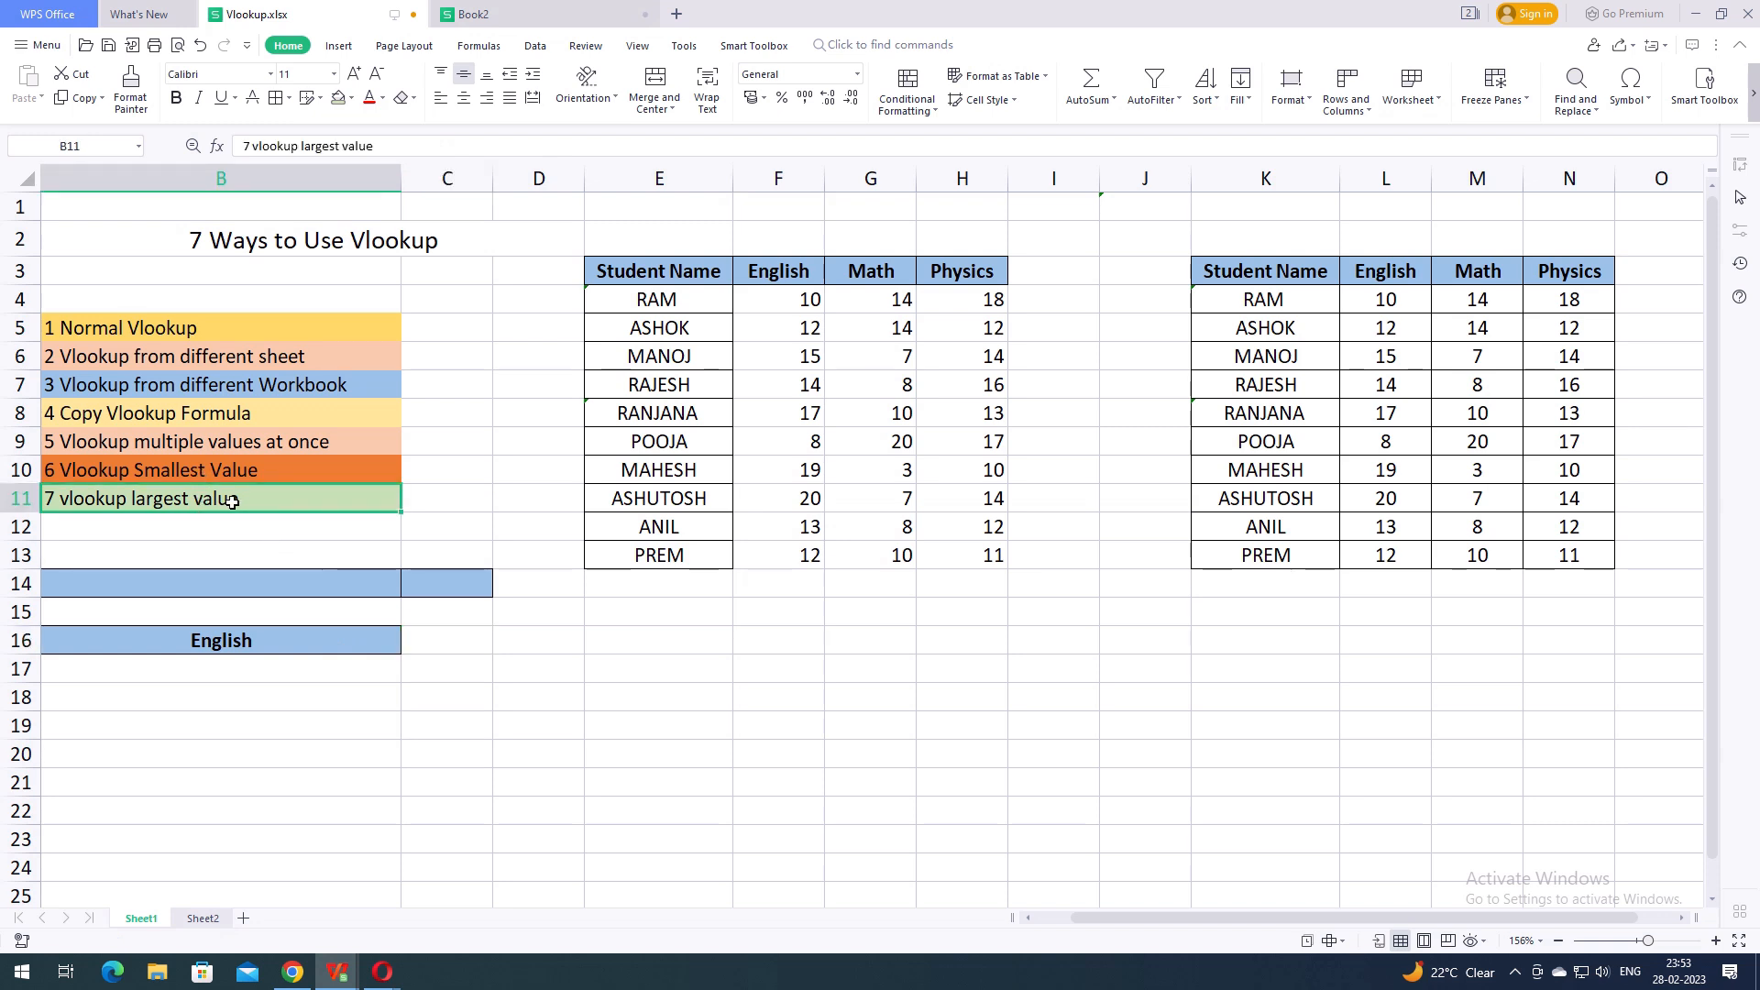
{"action": "left_click", "coordinate": [445, 495]}
{"action": "left_click", "coordinate": [334, 499]}
{"action": "left_click", "coordinate": [445, 647]}
{"action": "type", "text": "=vl"}
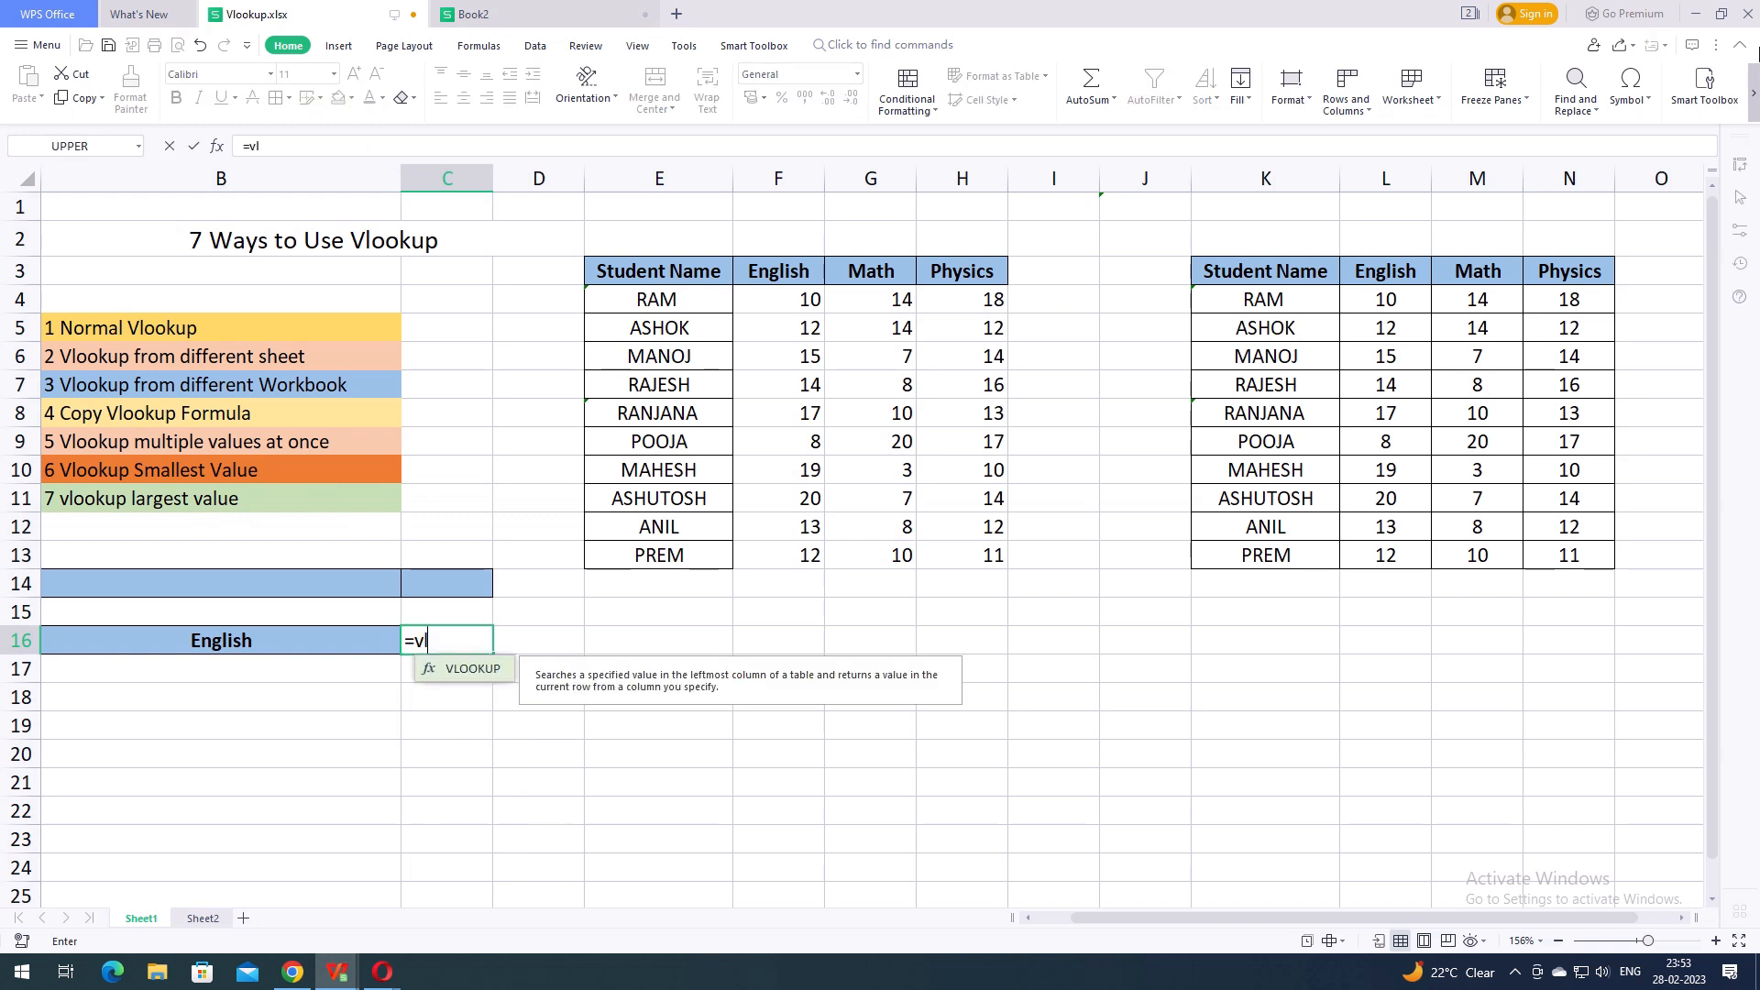
{"action": "key", "text": "Tab"}
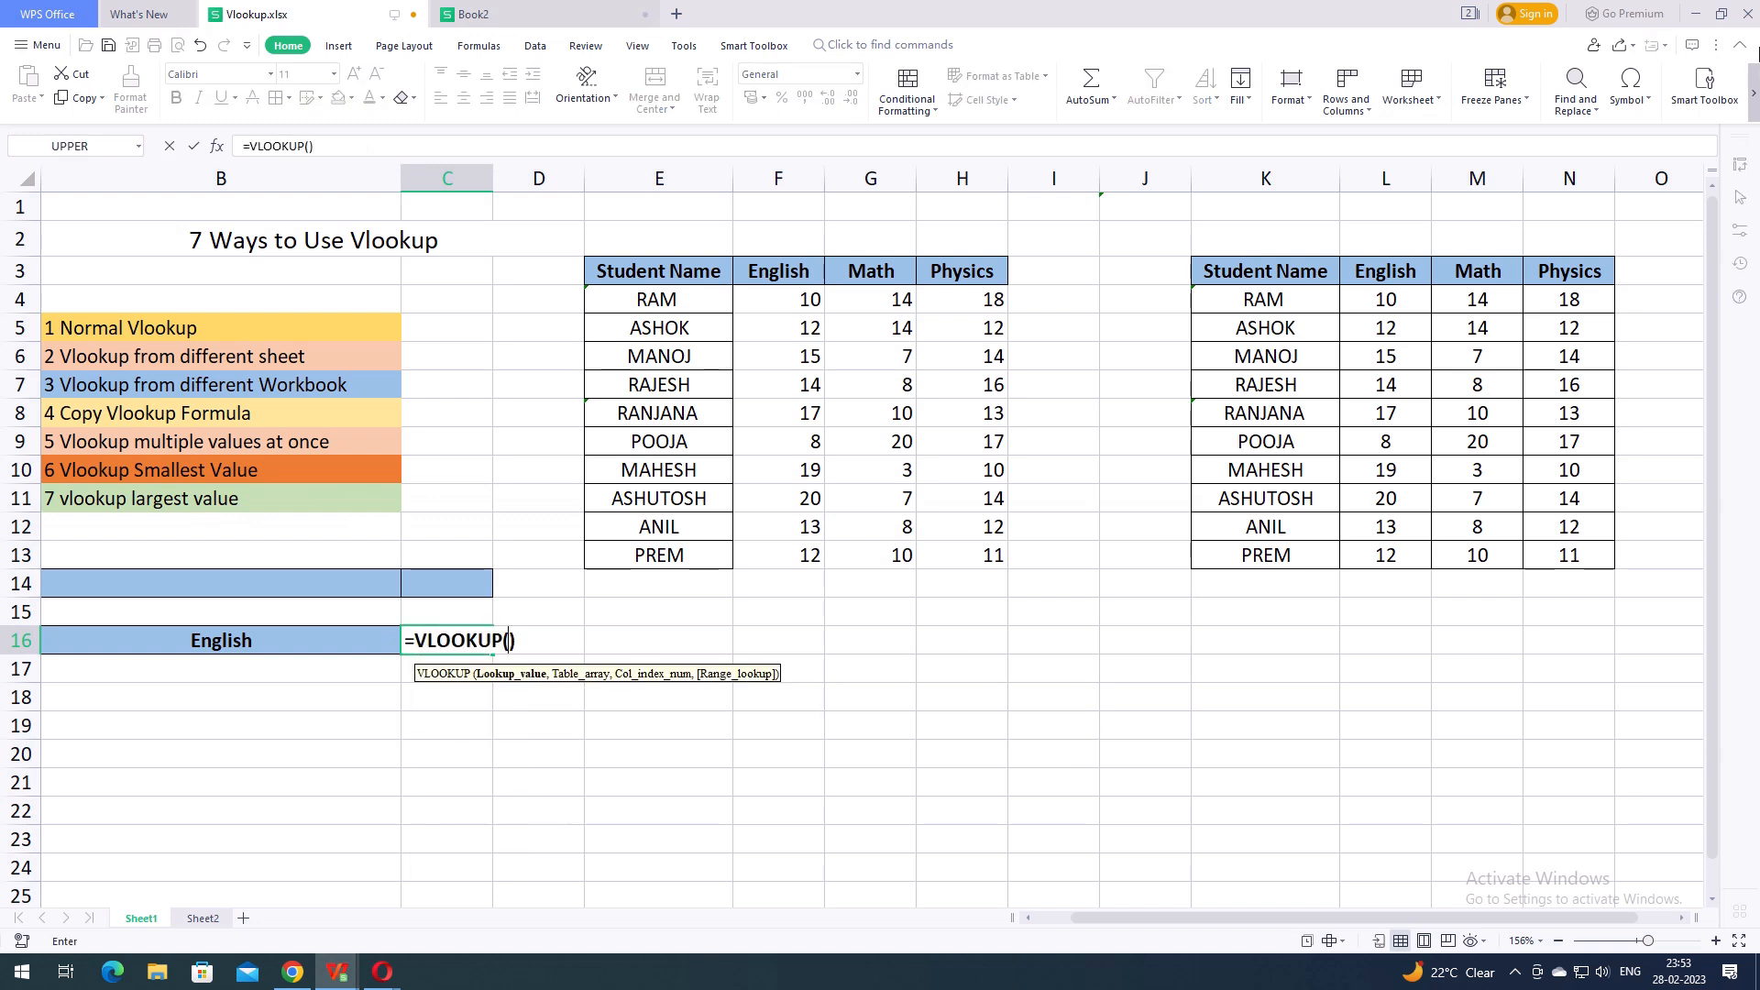
{"action": "type", "text": "max"}
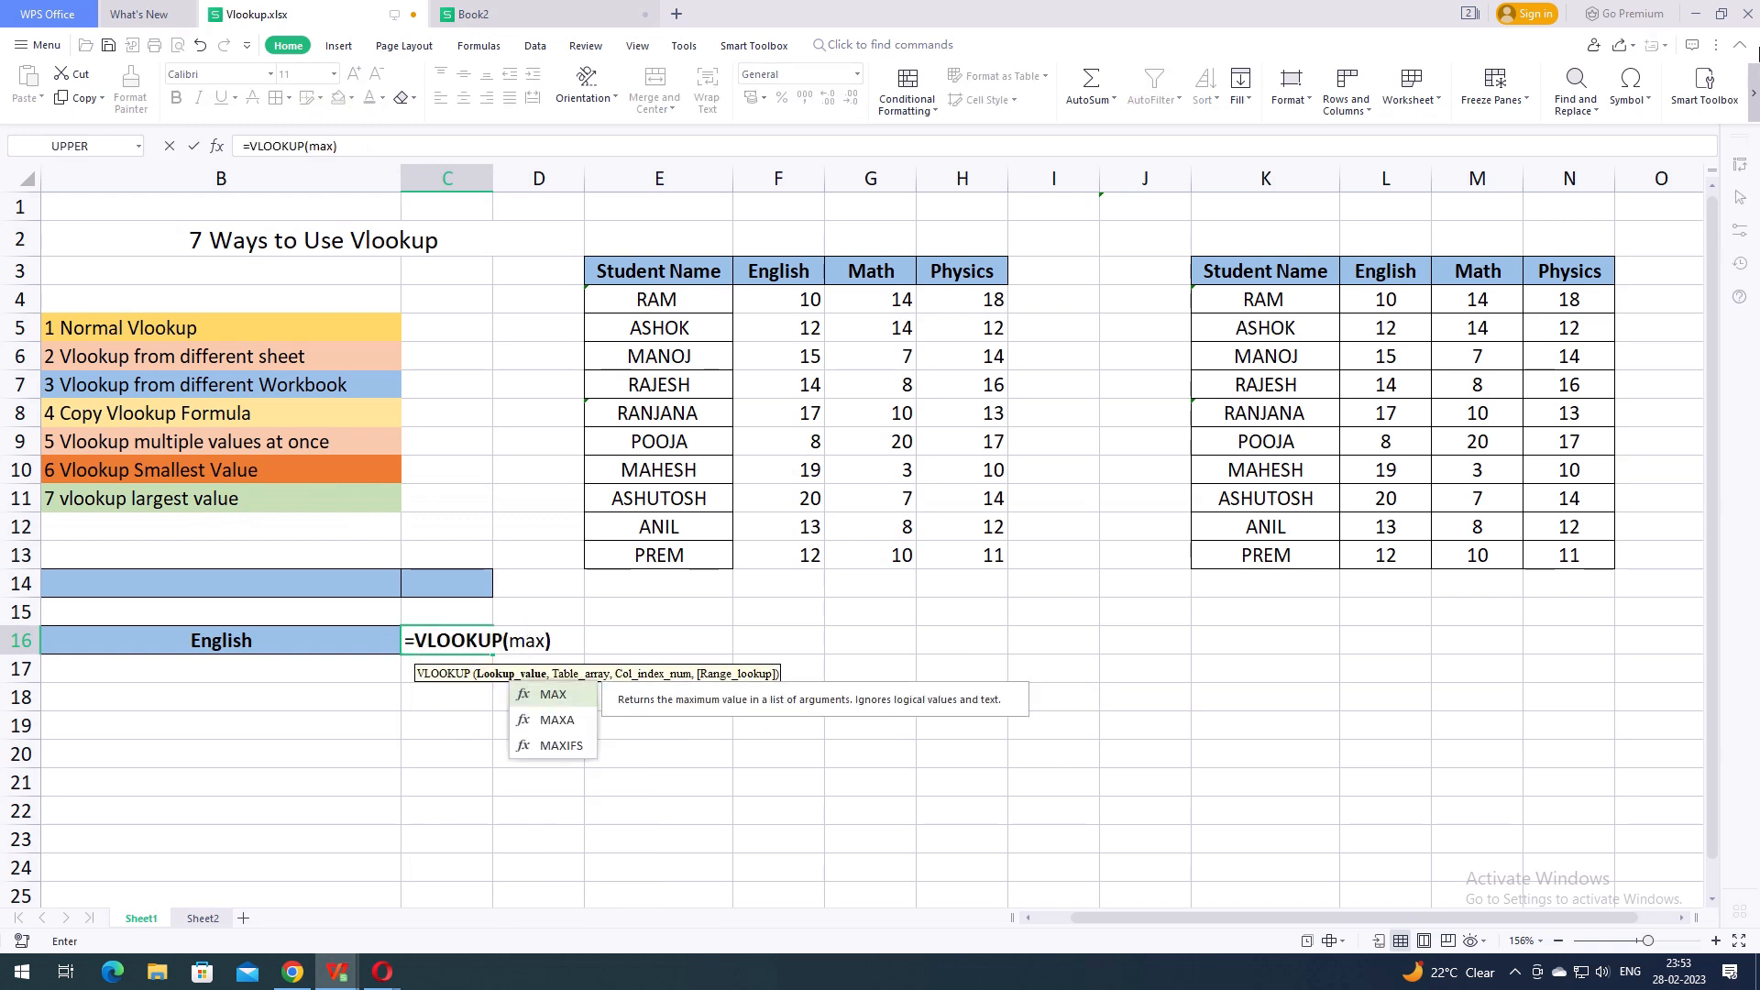
{"action": "type", "text": "("}
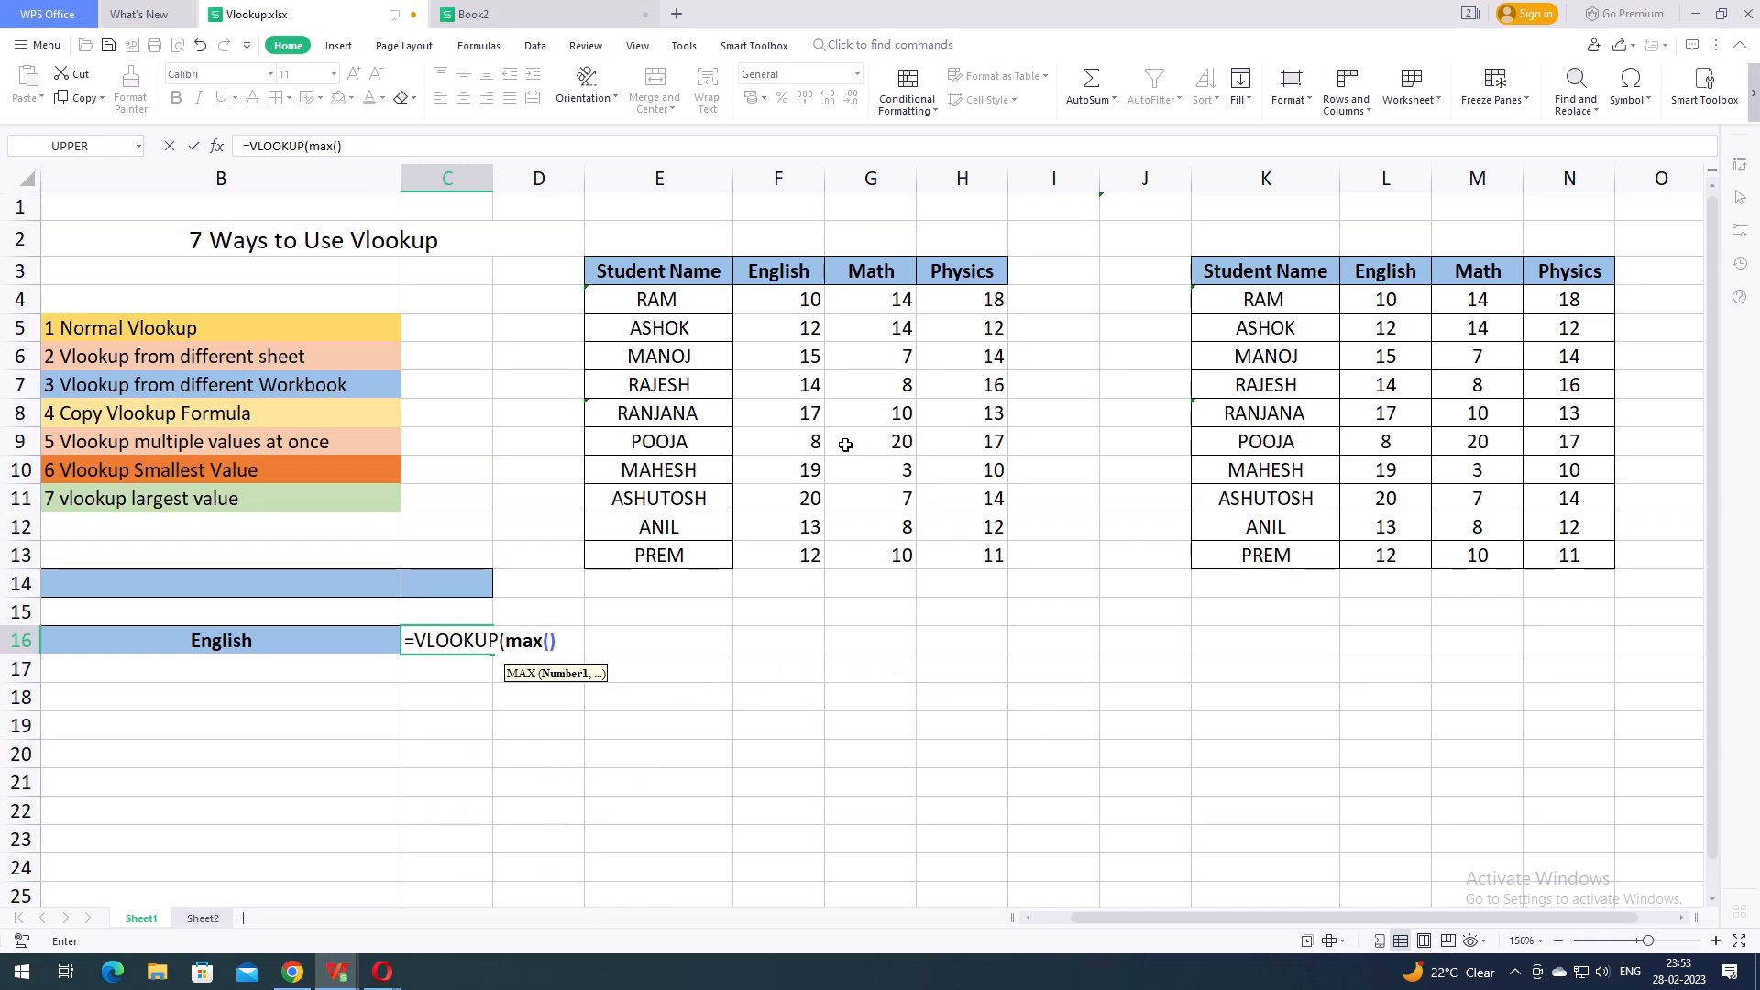
{"action": "left_click_drag", "start_coordinate": [792, 302], "coordinate": [787, 545]}
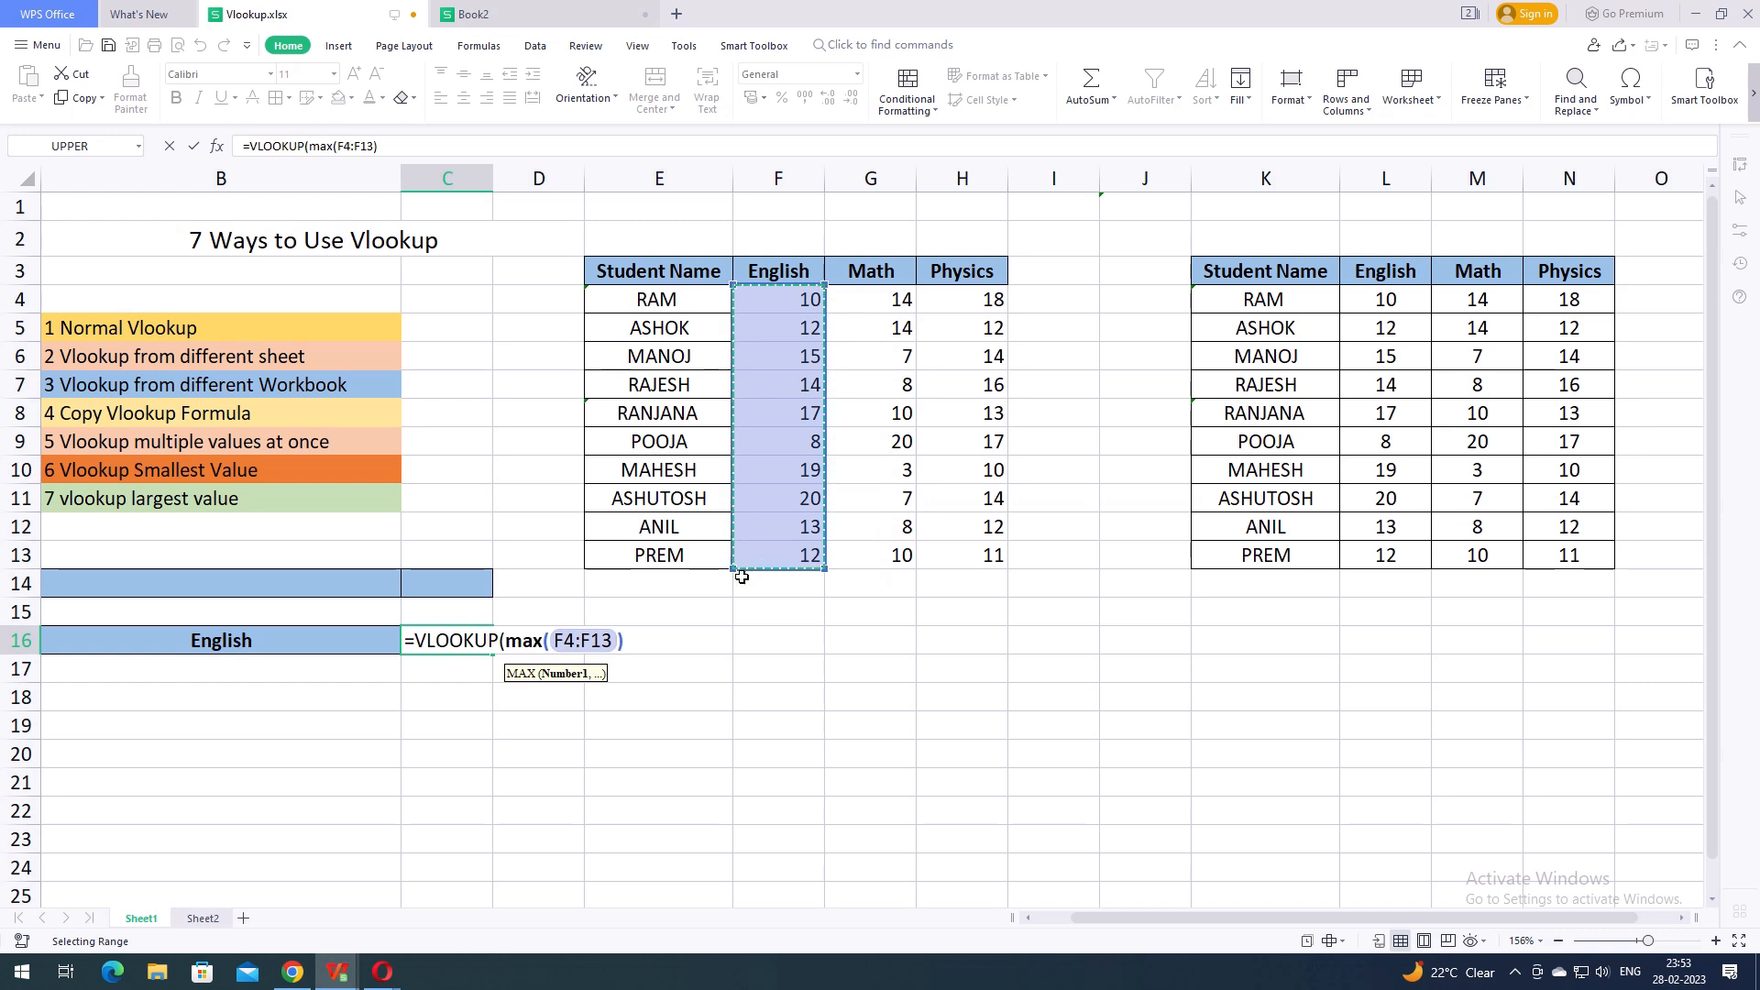
Complete the C16 VLOOKUP with table array F4:F13, column index 1 and exact-match range lookup 0, and enter it
{"action": "type", "text": "),"}
{"action": "mouse_move", "coordinate": [798, 303]}
{"action": "left_mouse_down"}
{"action": "mouse_move", "coordinate": [811, 335]}
{"action": "mouse_move", "coordinate": [795, 303]}
{"action": "left_mouse_up"}
{"action": "key", "text": "shift+Down"}
{"action": "key", "text": "shift+Down"}
{"action": "key", "text": "shift+Down"}
{"action": "key", "text": "shift+Down"}
{"action": "key", "text": "shift+Down"}
{"action": "key", "text": "shift+Down"}
{"action": "key", "text": "shift+Down"}
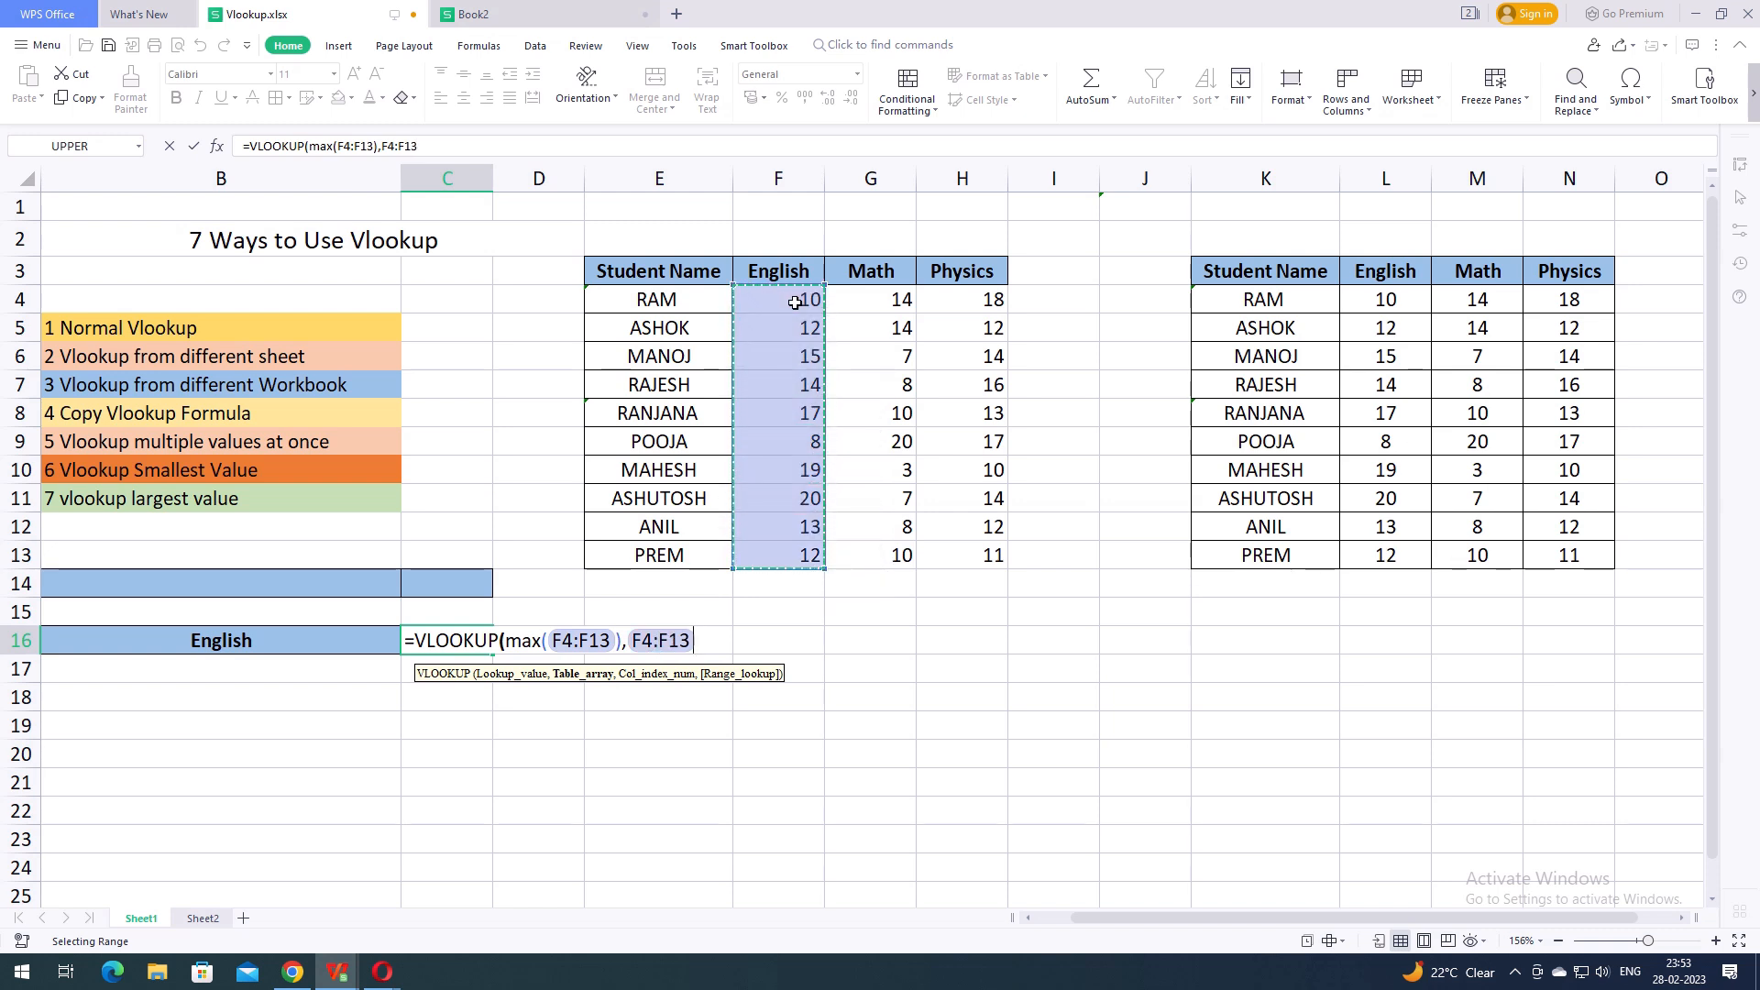
{"action": "type", "text": ","}
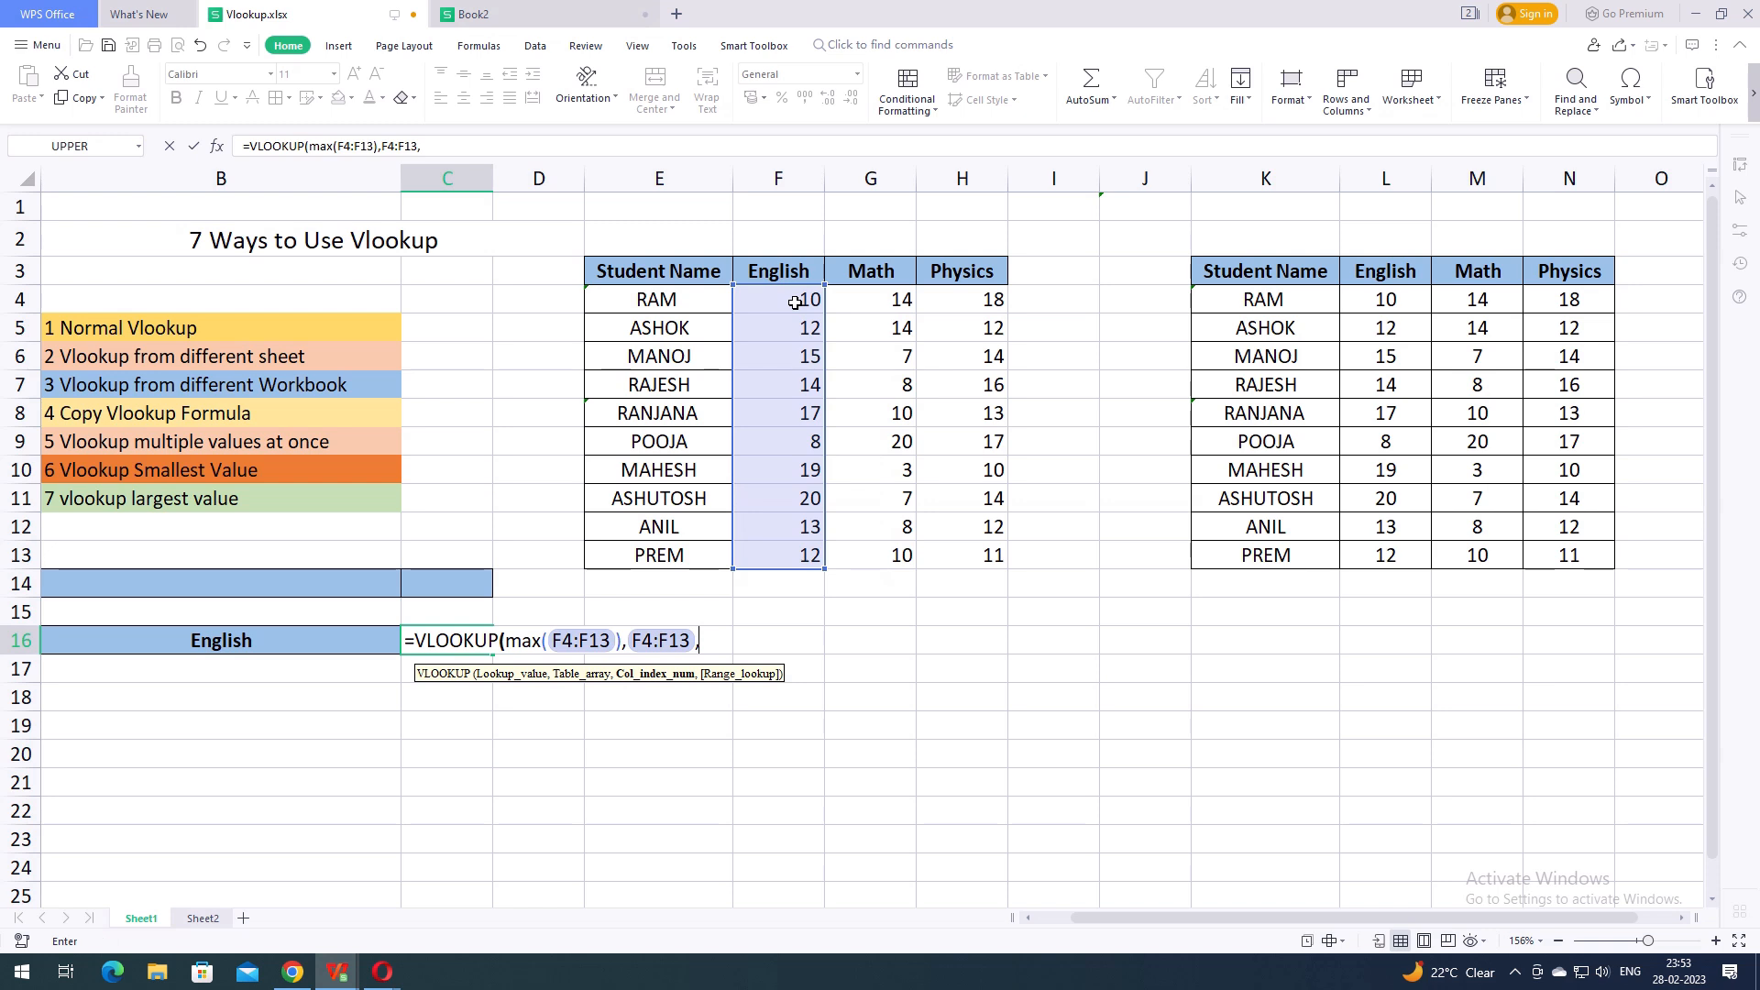
{"action": "type", "text": "1,0"}
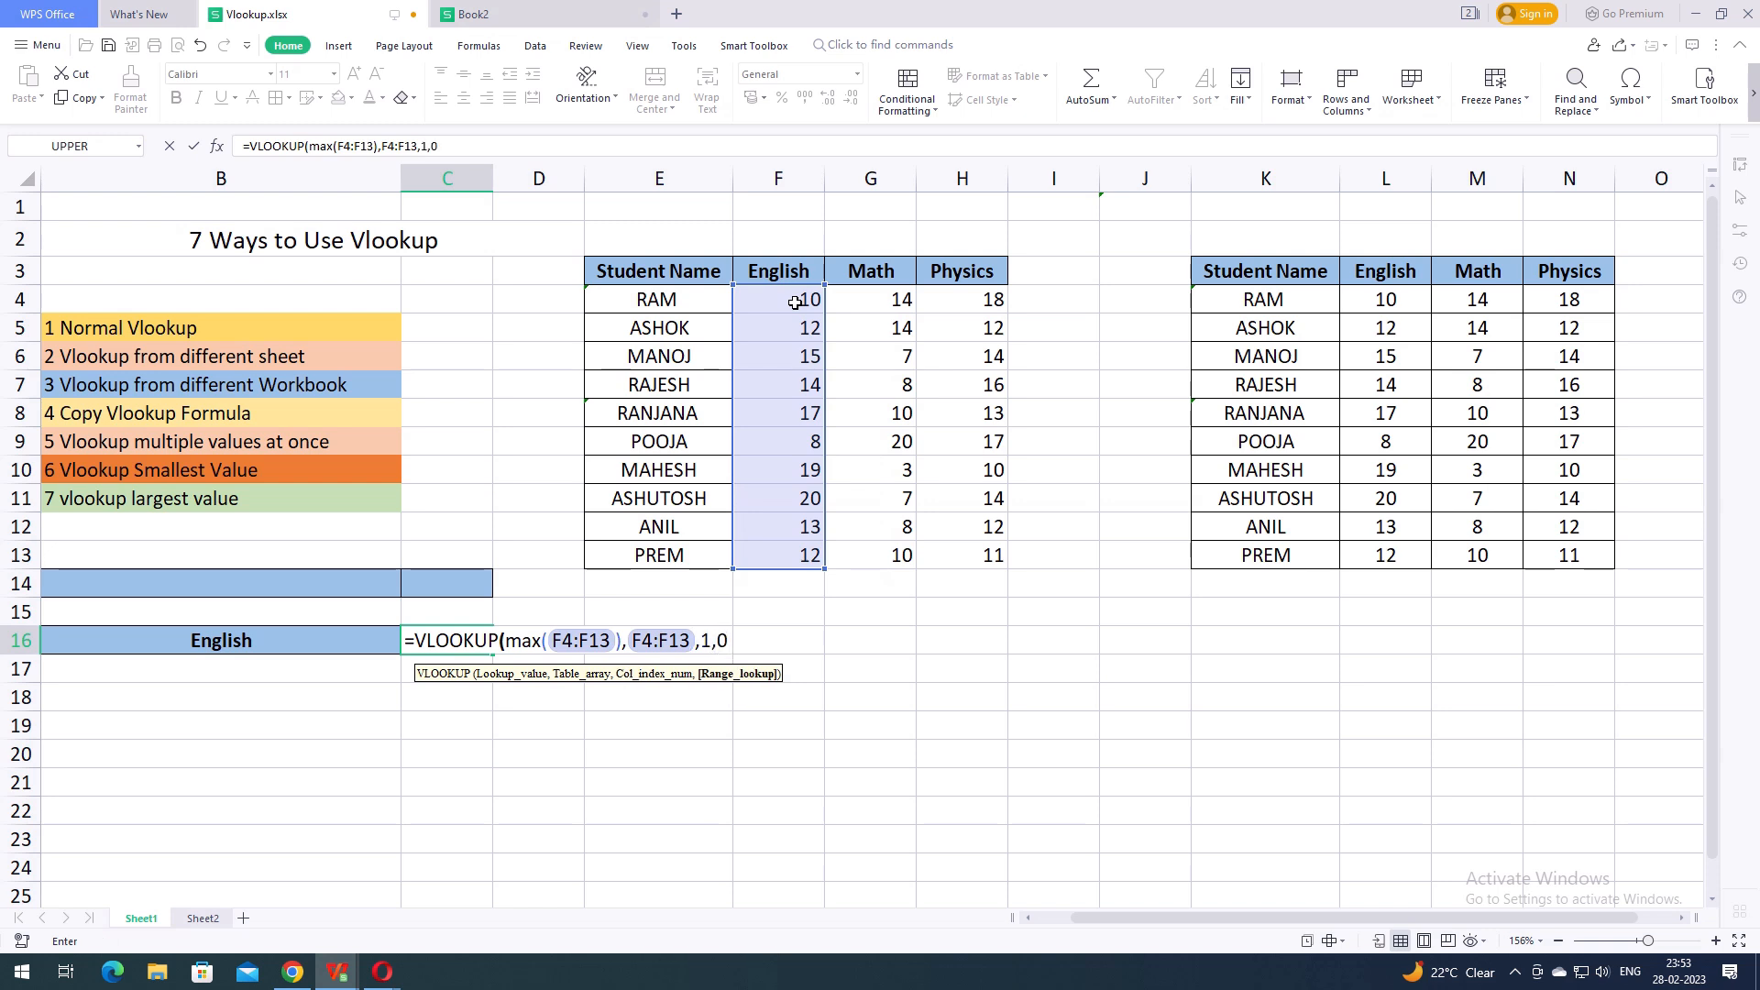
{"action": "type", "text": ")"}
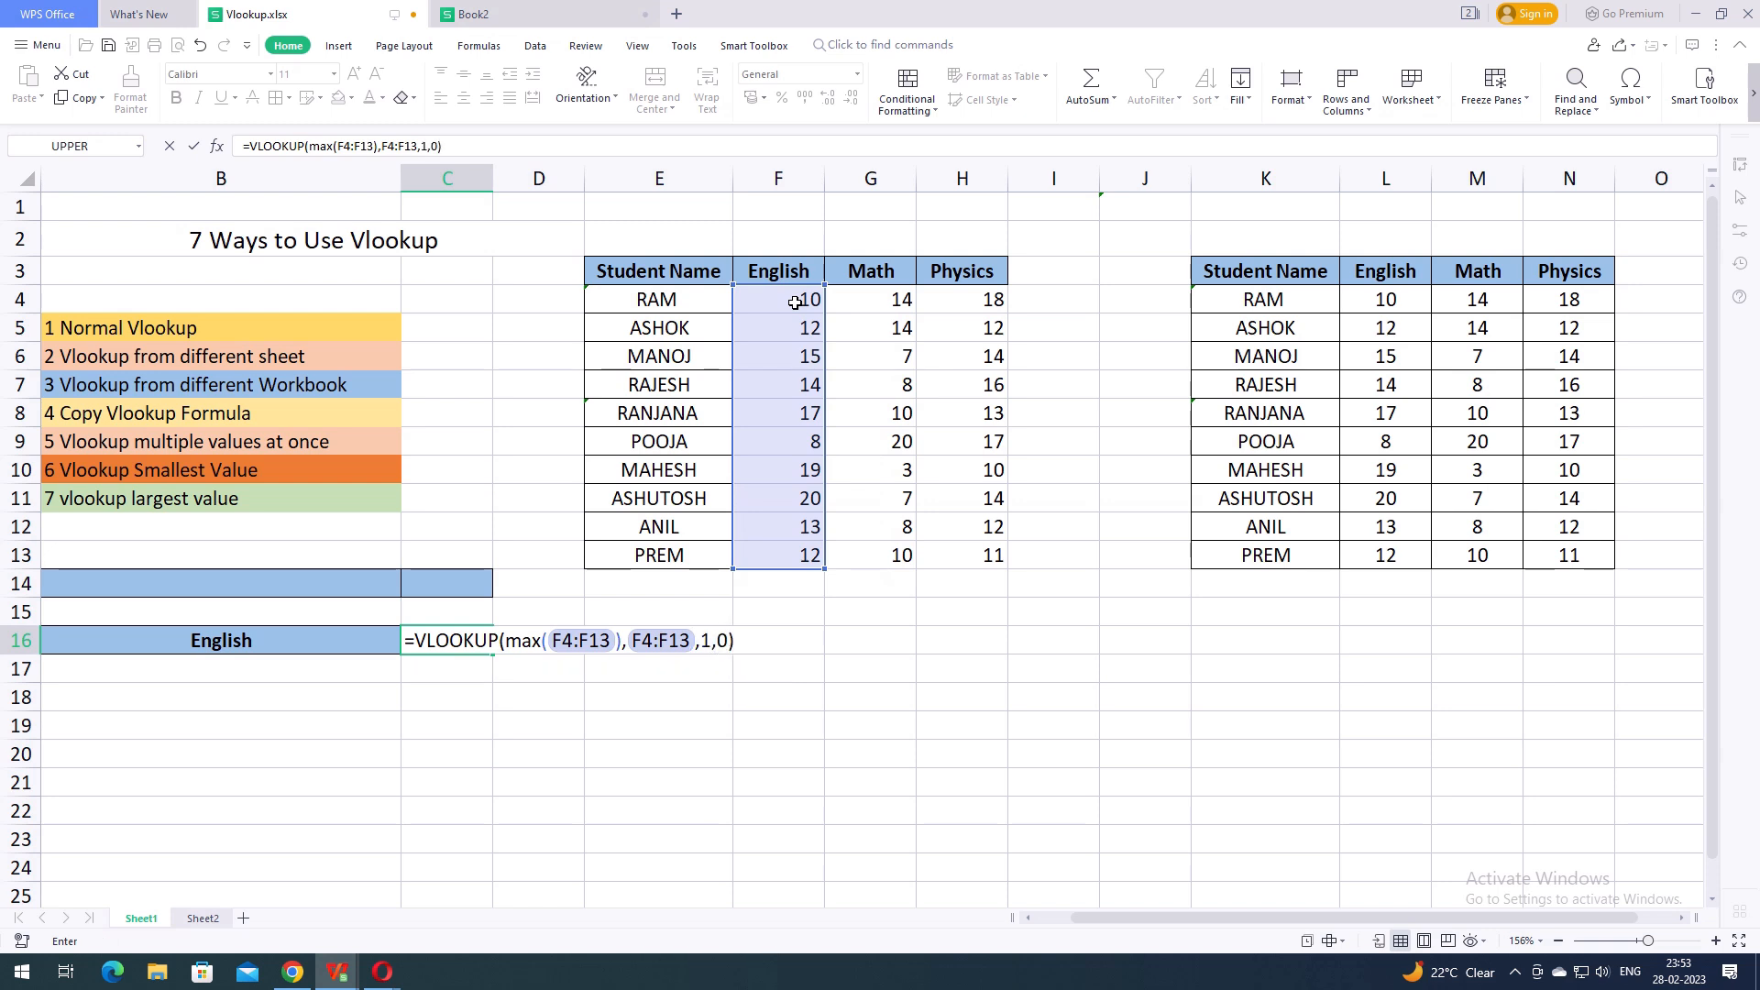
{"action": "key", "text": "Return"}
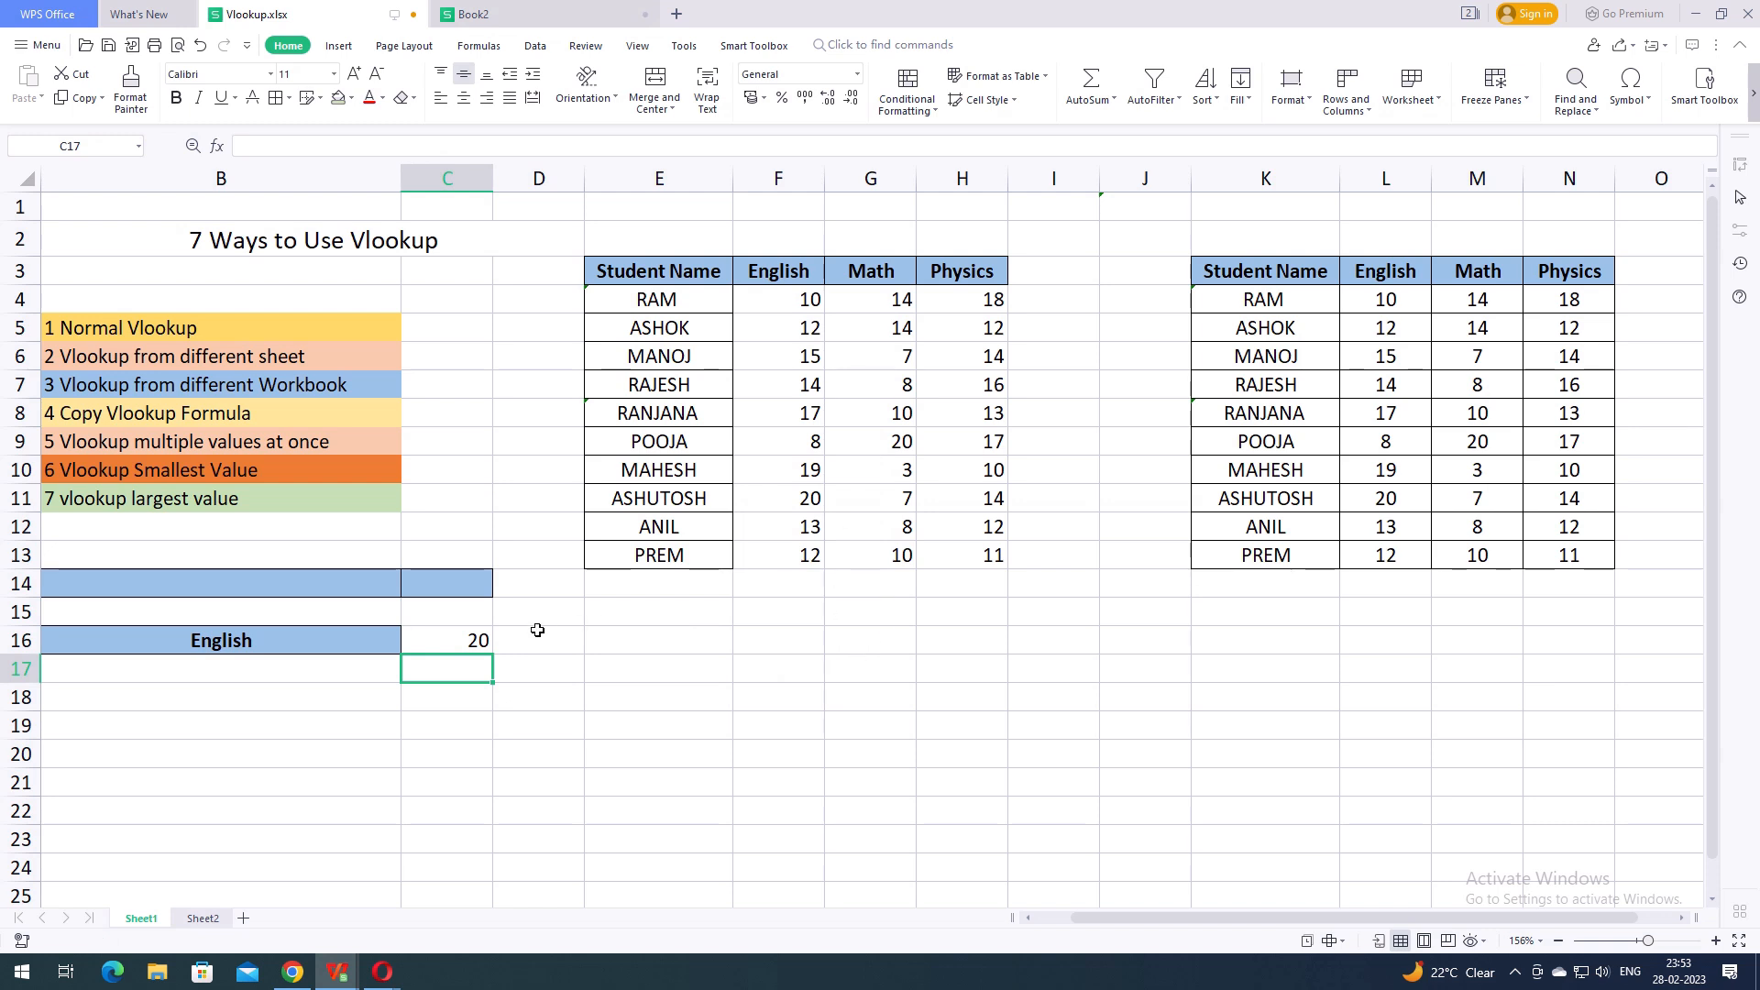
Review the largest-value formula in C16, the sheet title in B2 and the list of seven VLOOKUP methods in B5:B11
{"action": "left_click", "coordinate": [482, 639]}
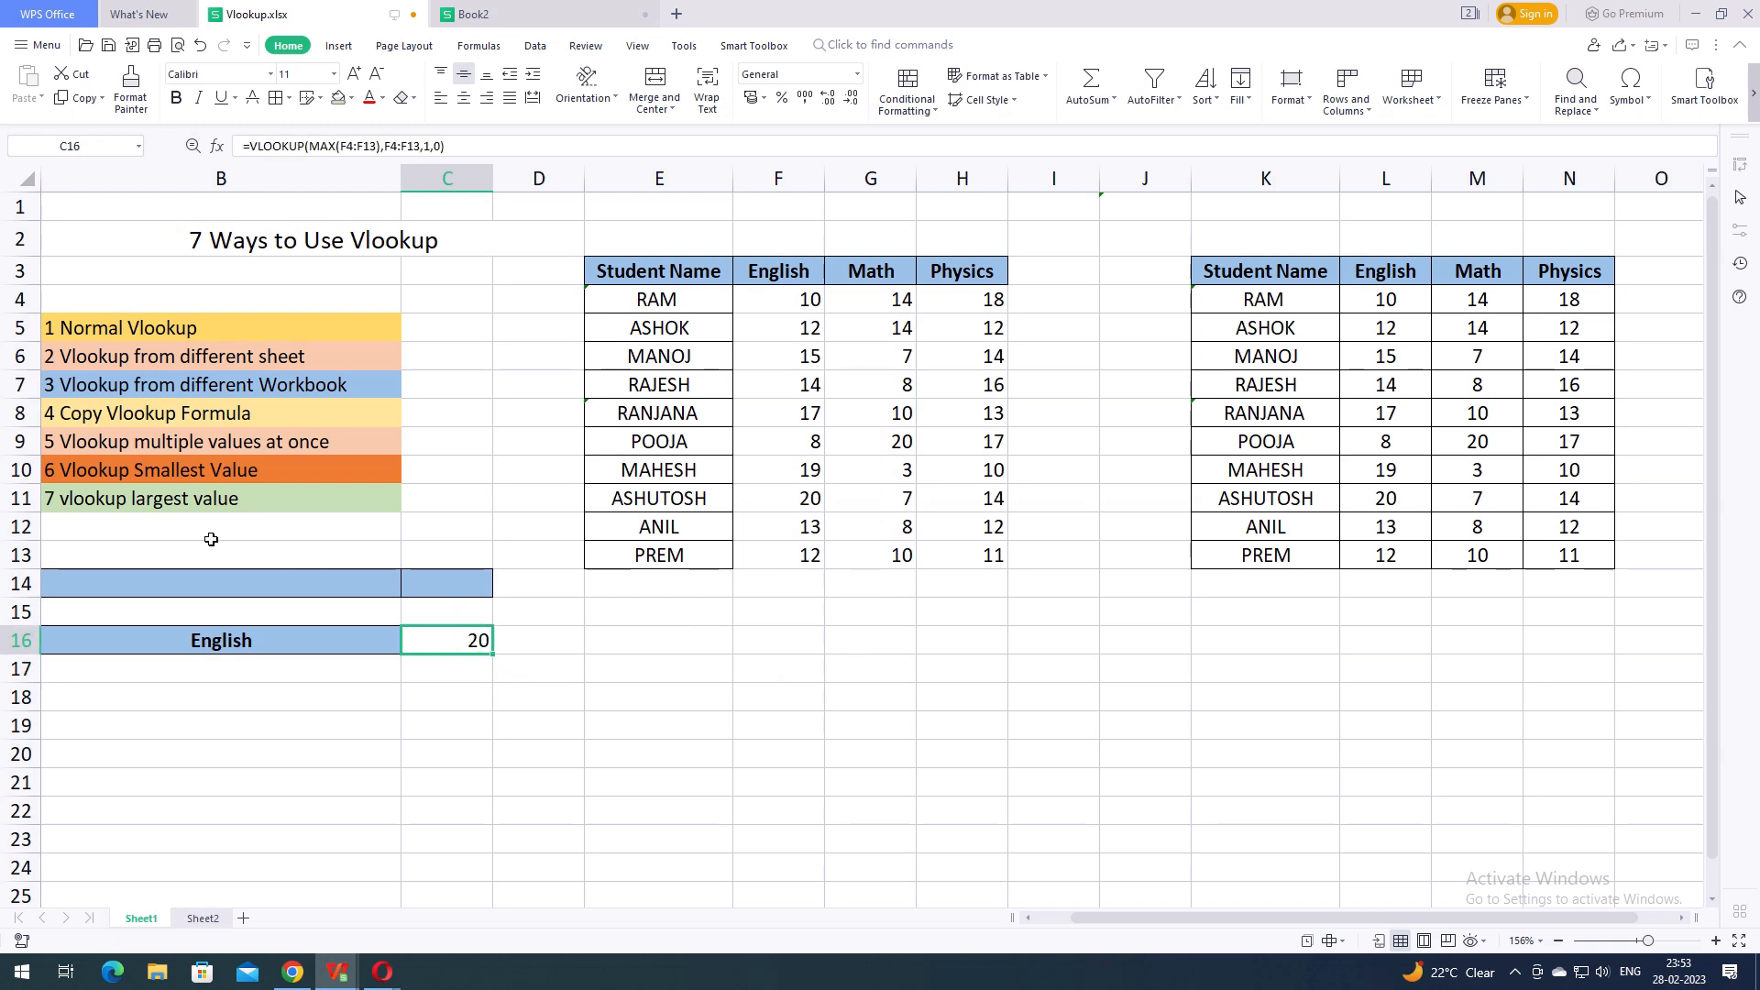
{"action": "left_click", "coordinate": [197, 503]}
{"action": "left_click", "coordinate": [478, 646]}
{"action": "left_click", "coordinate": [482, 671]}
{"action": "left_click", "coordinate": [463, 641]}
{"action": "left_click", "coordinate": [285, 242]}
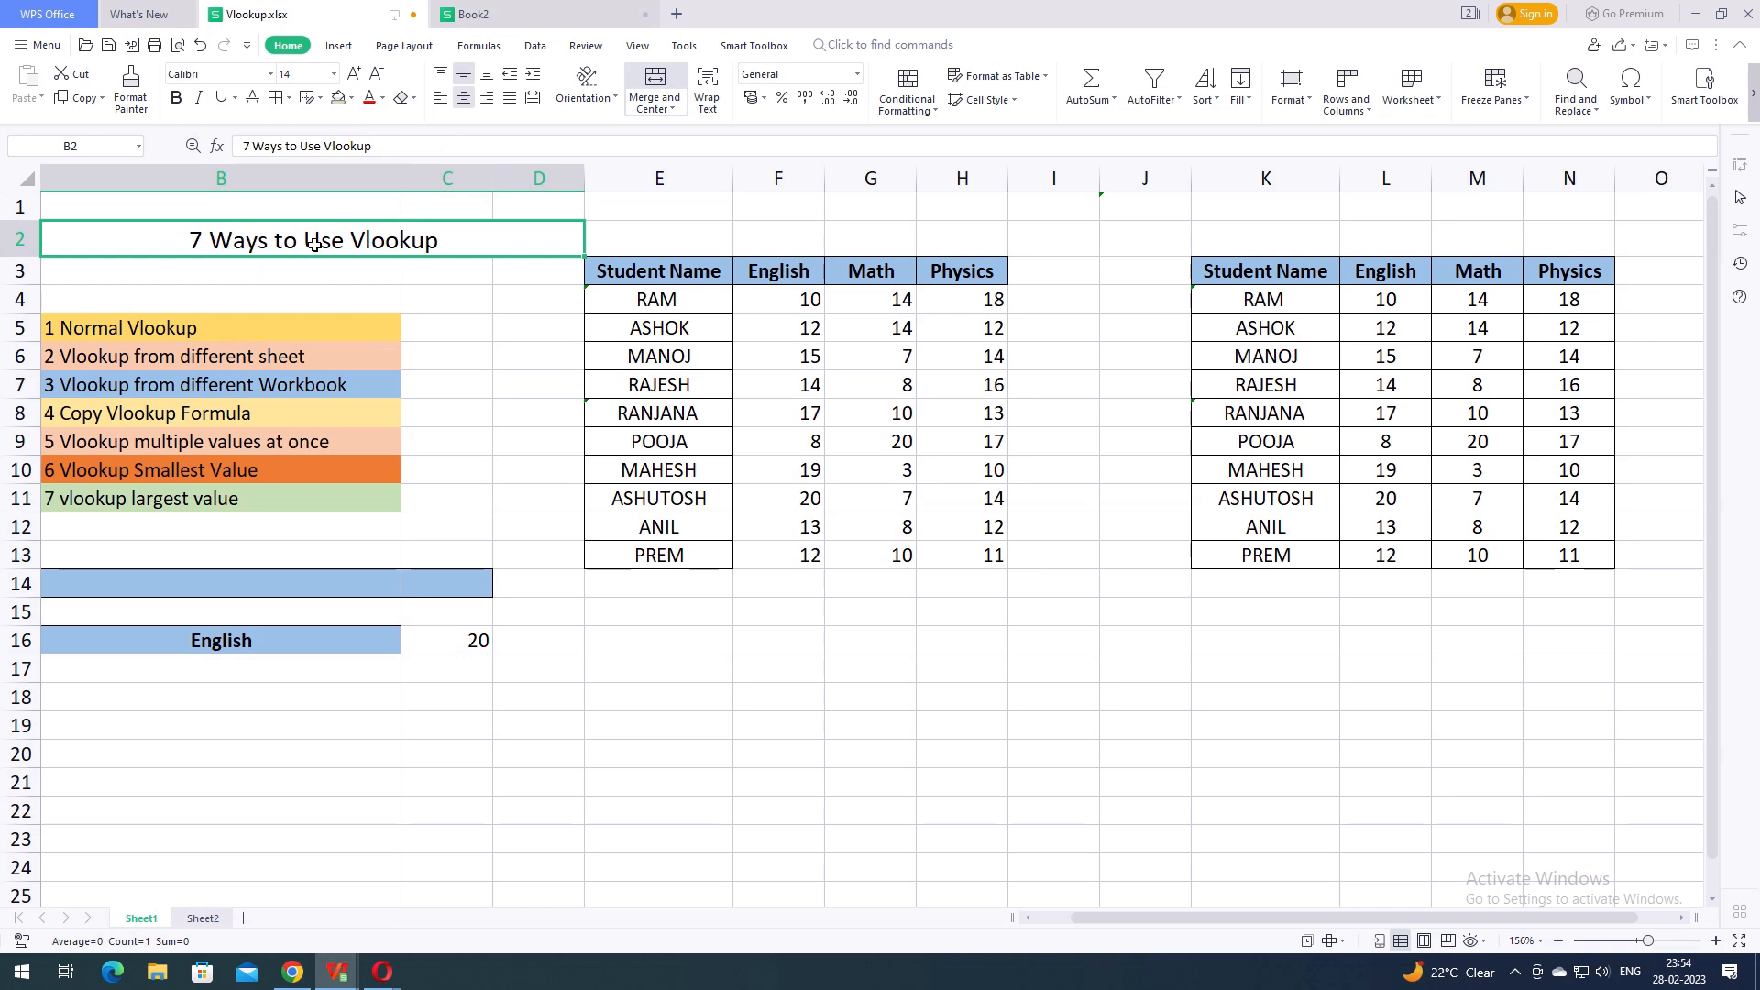
{"action": "left_click_drag", "start_coordinate": [275, 327], "coordinate": [263, 477]}
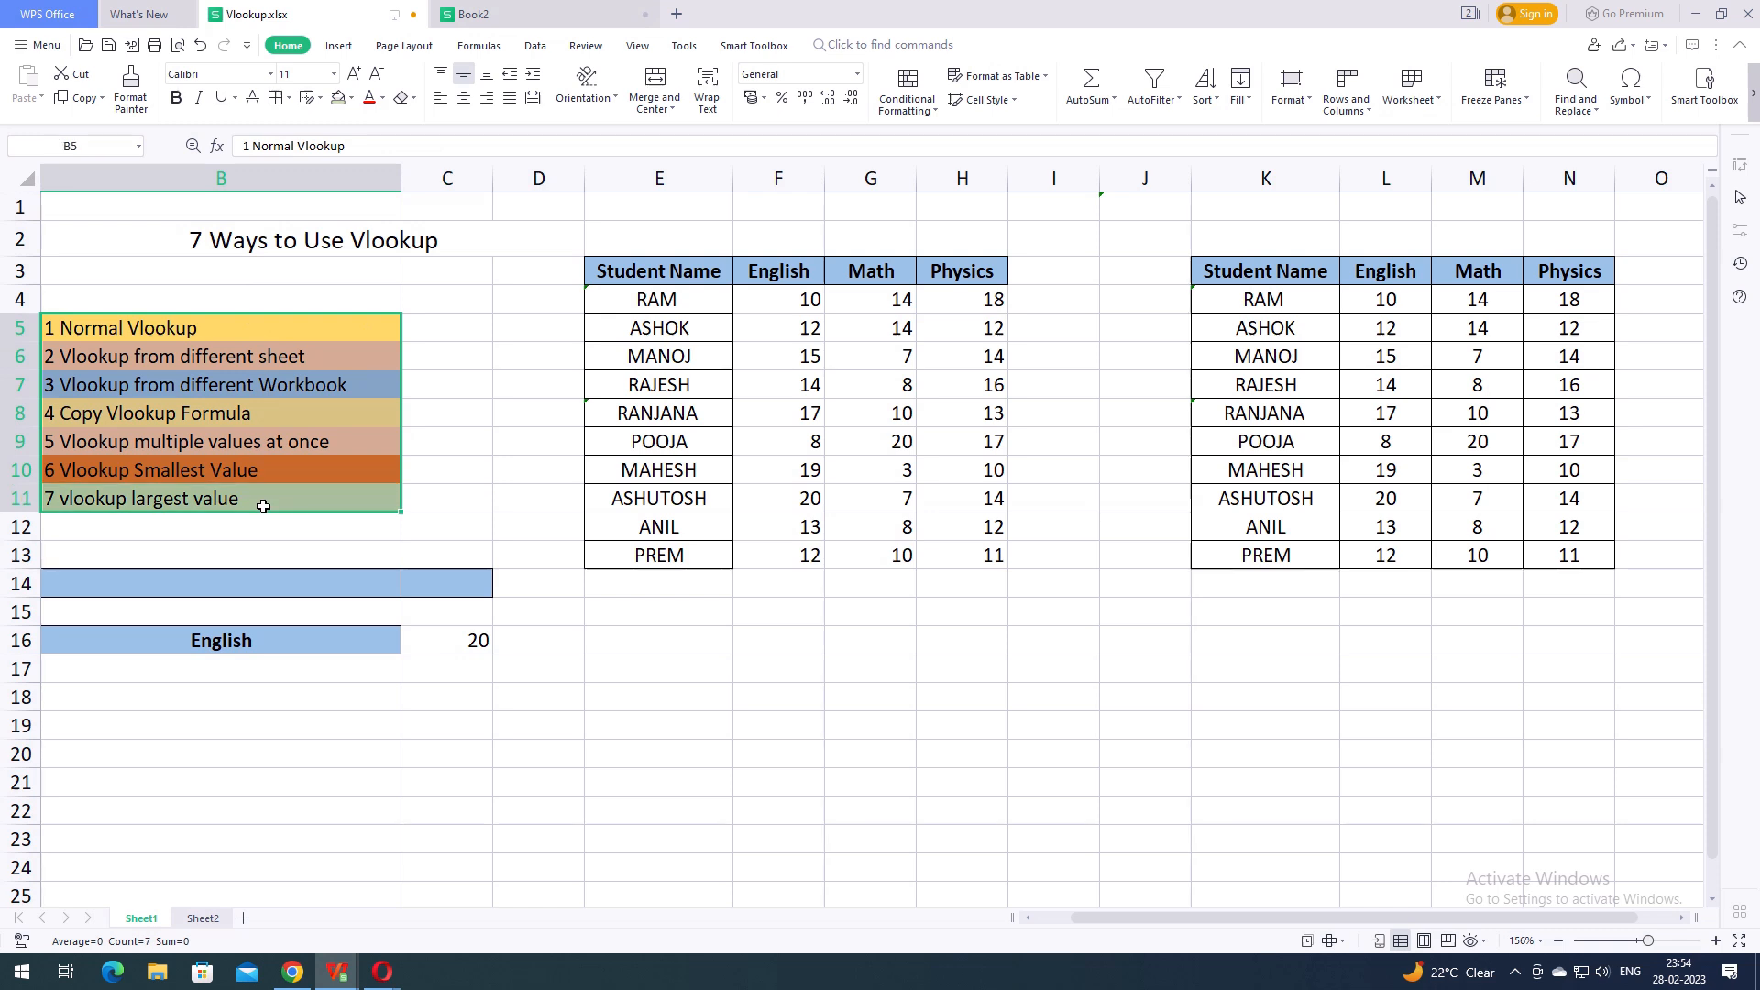
{"action": "left_click", "coordinate": [426, 319]}
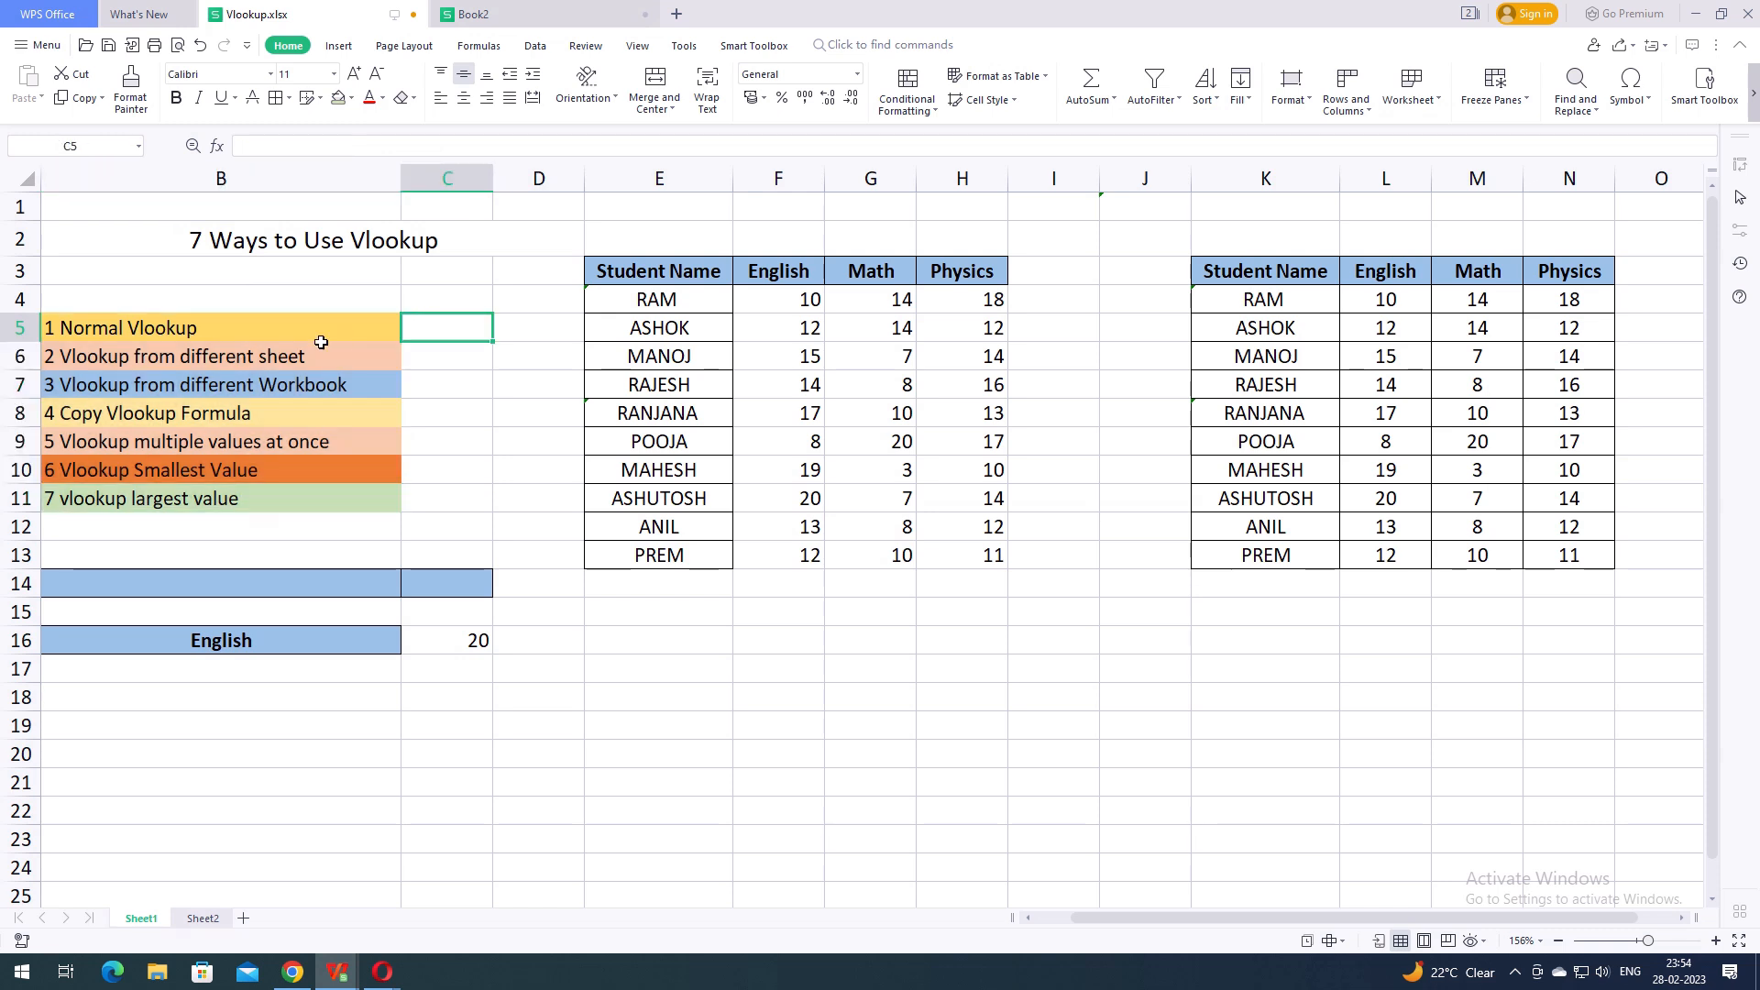